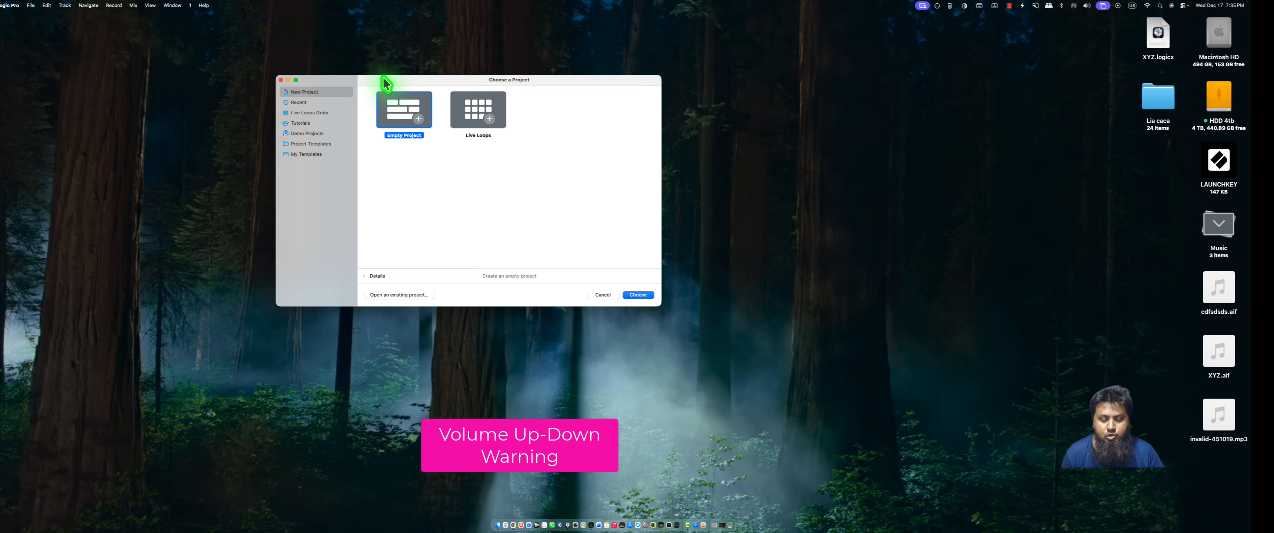
Enlarge the project chooser, show its details, and create an empty project
drag(417, 78, 462, 80)
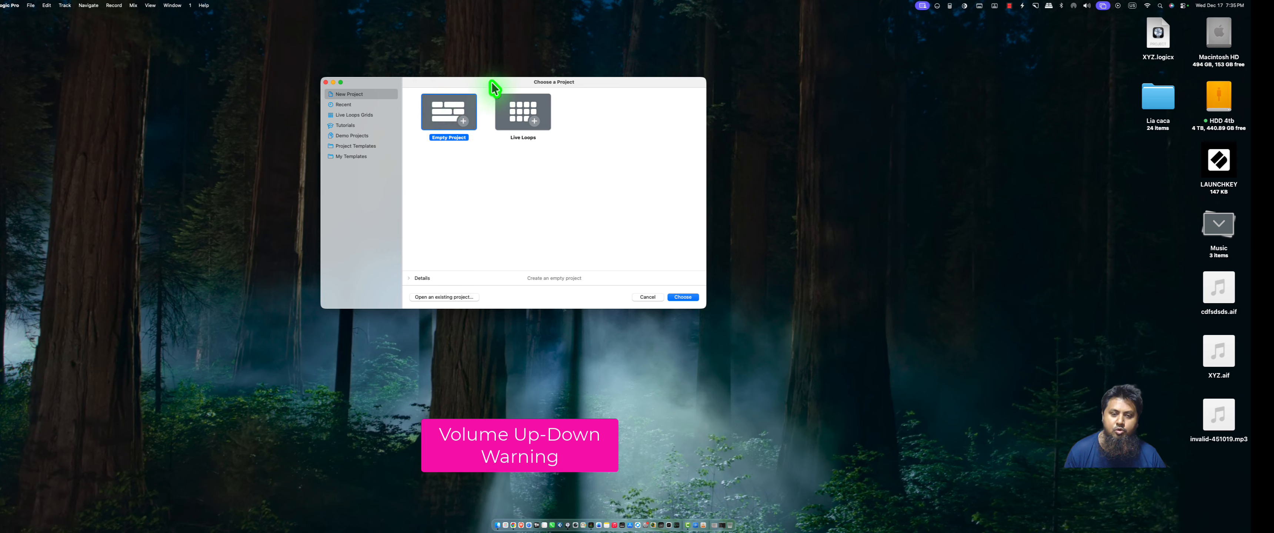
drag(492, 83, 517, 86)
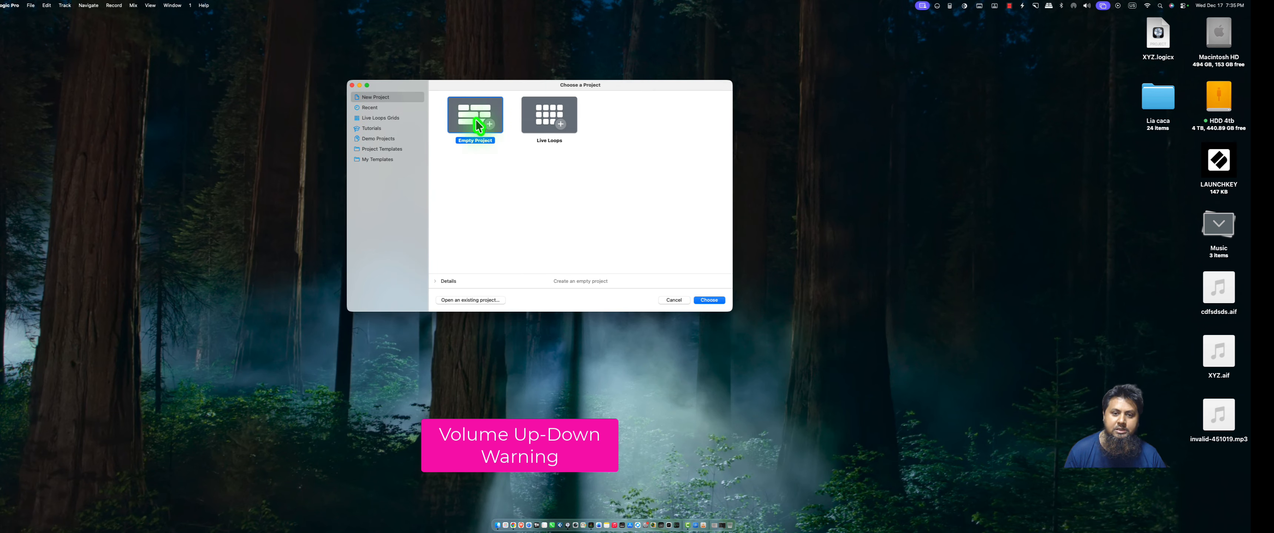
drag(733, 313, 832, 418)
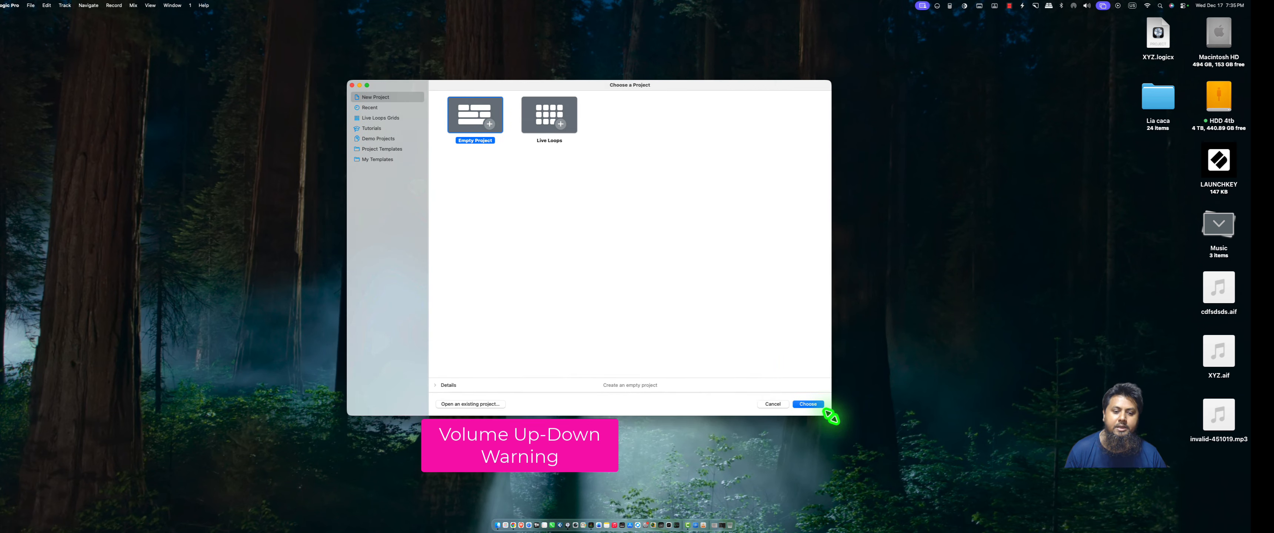
click(436, 386)
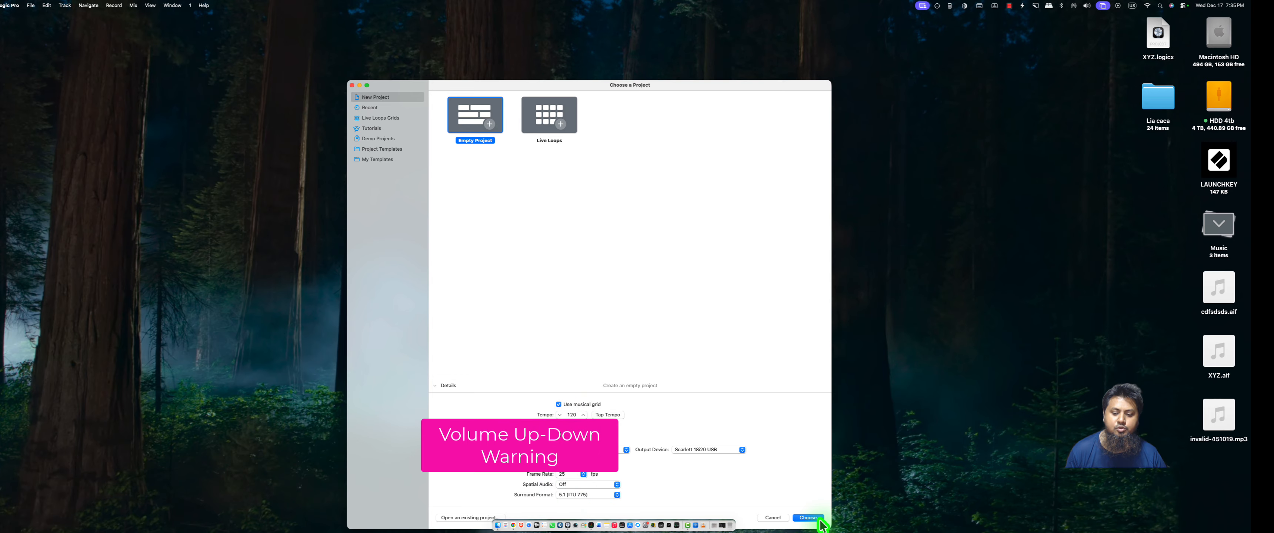
double_click(478, 121)
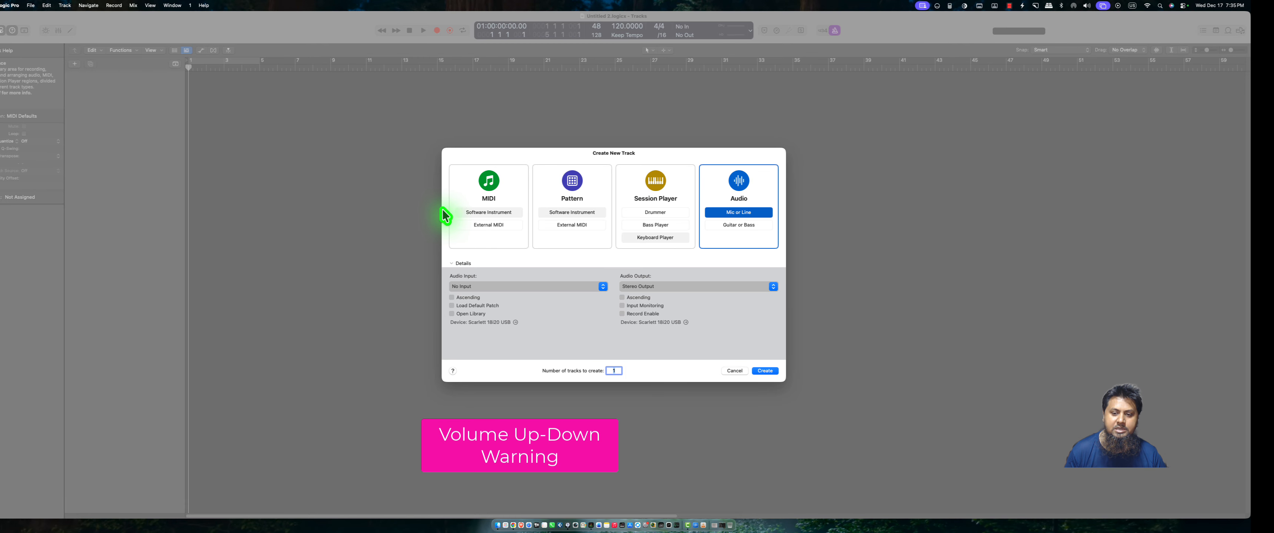
Create a Drummer session player track in Modern Motown style and play it briefly
click(658, 213)
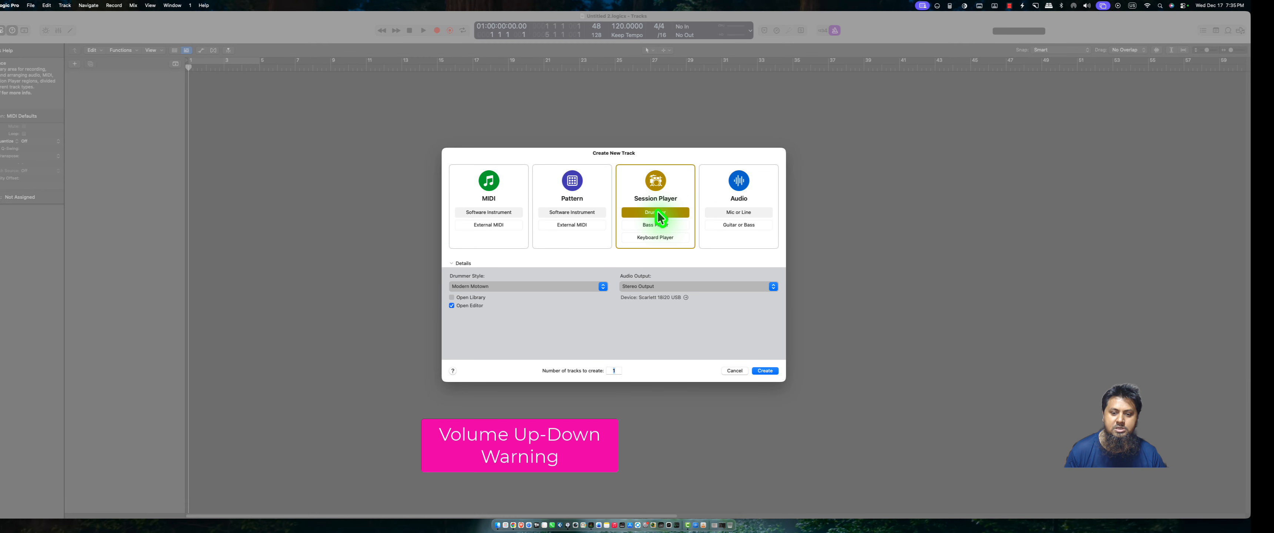
click(766, 372)
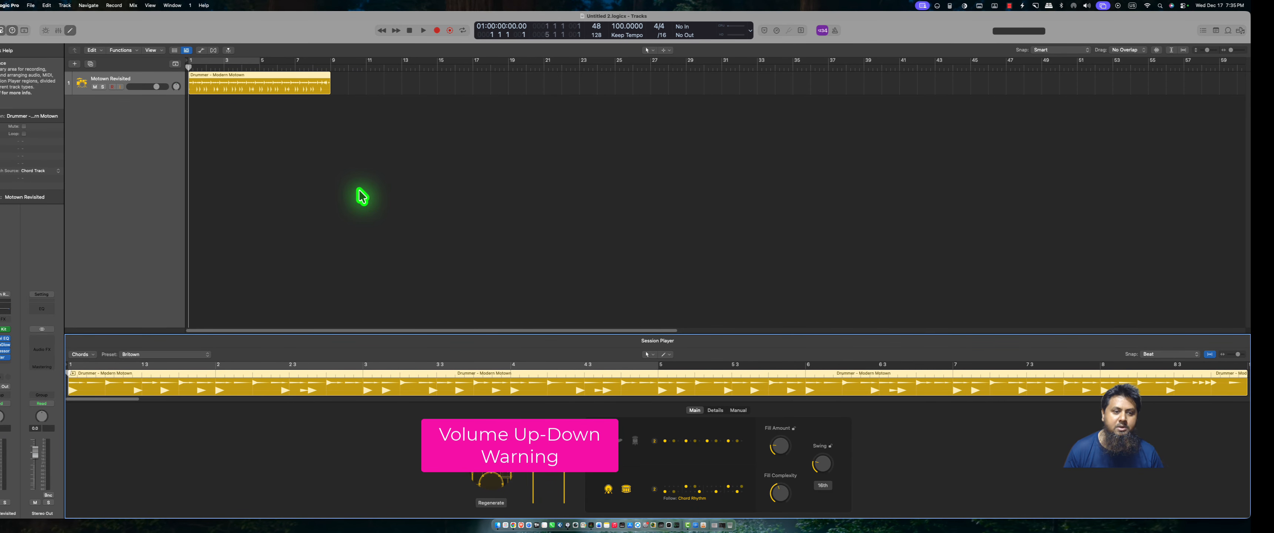
key(space)
key(space)
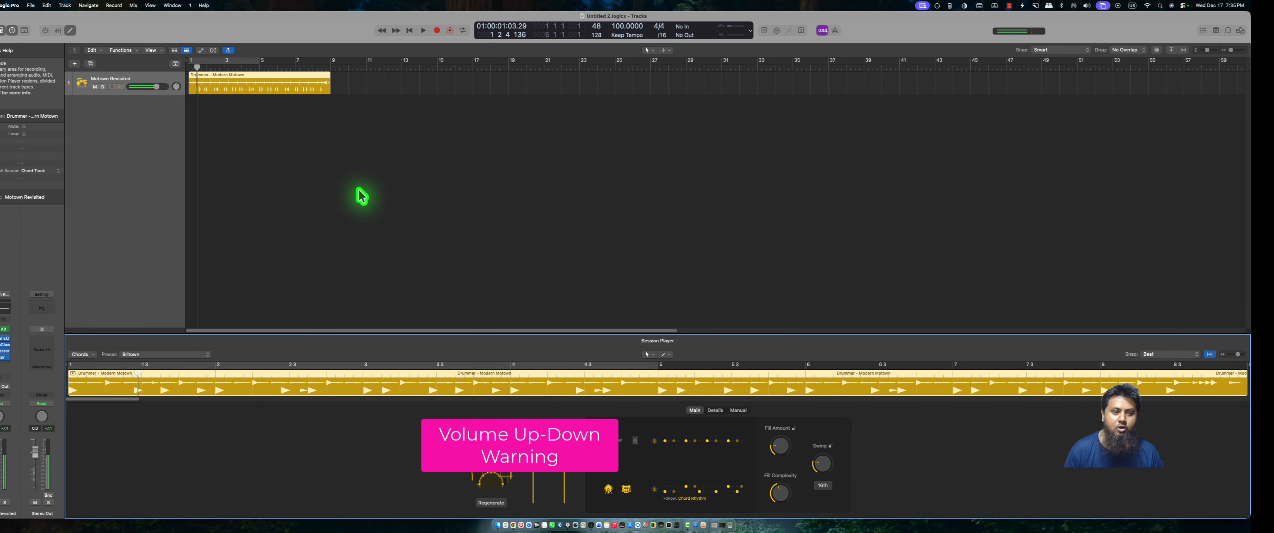
Add a Bass Player session player track and play it together with the drums
click(75, 63)
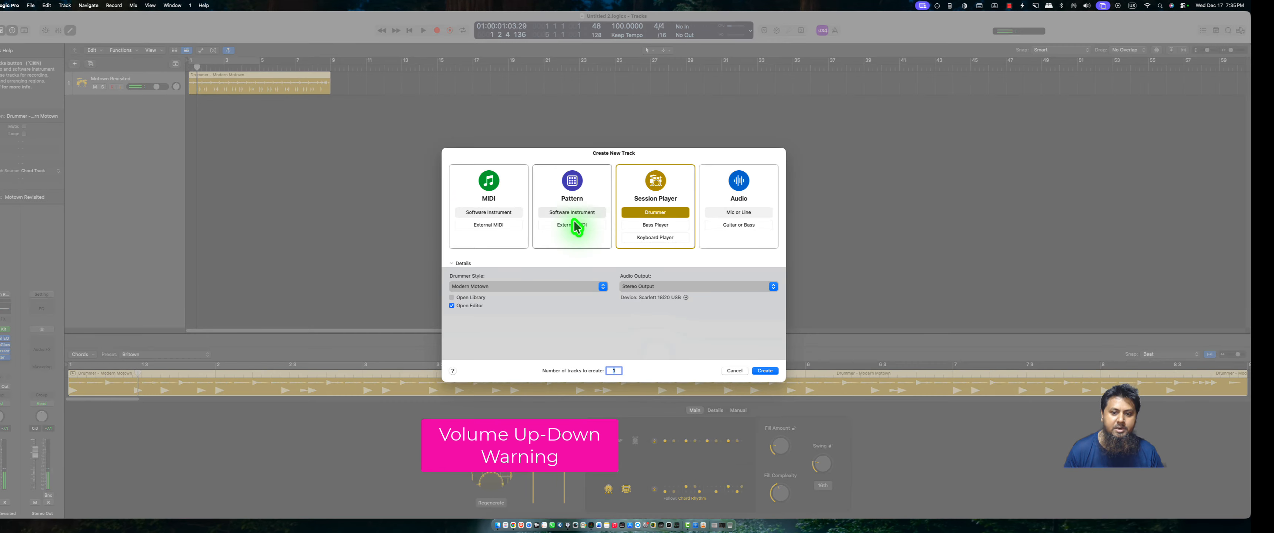
click(656, 226)
click(765, 371)
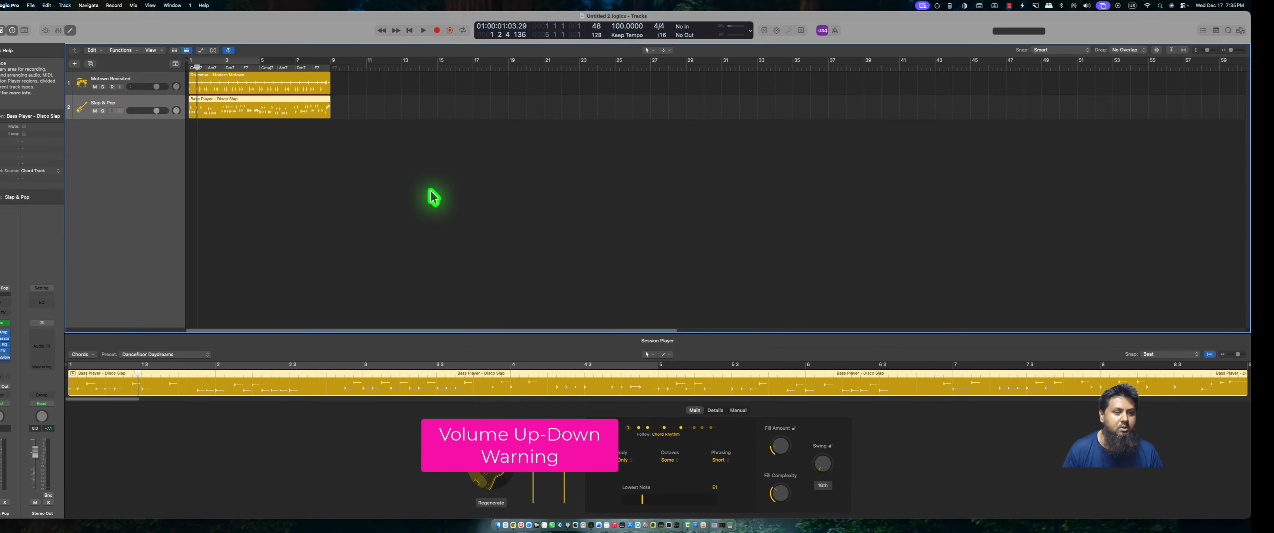
key(space)
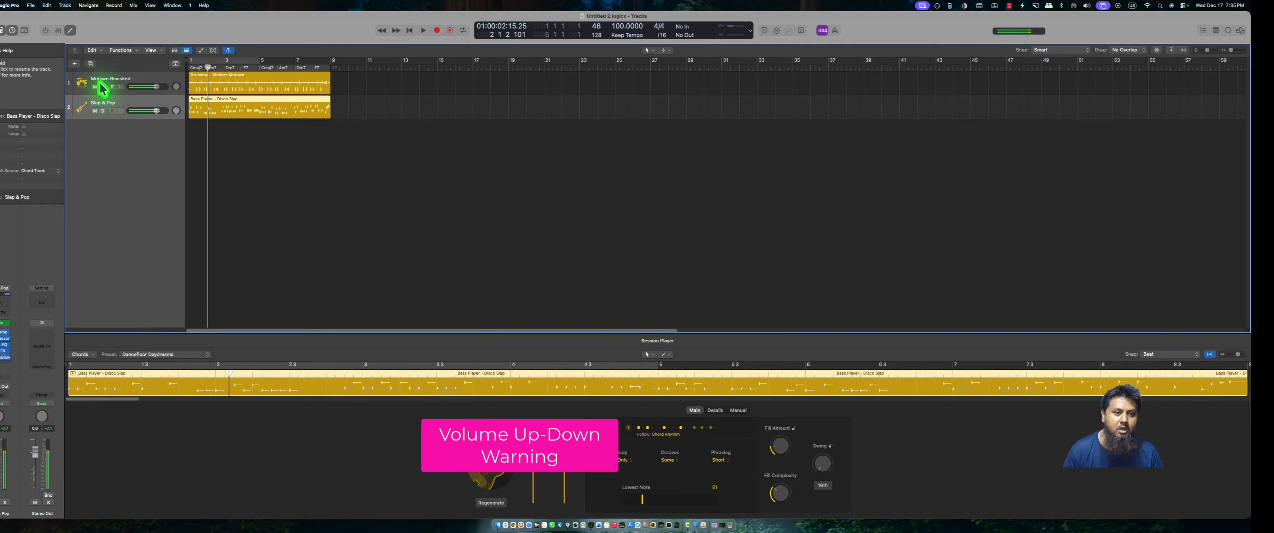
Add a Keyboard Player session player track with the Freely style and Stereo Output
click(75, 64)
click(655, 237)
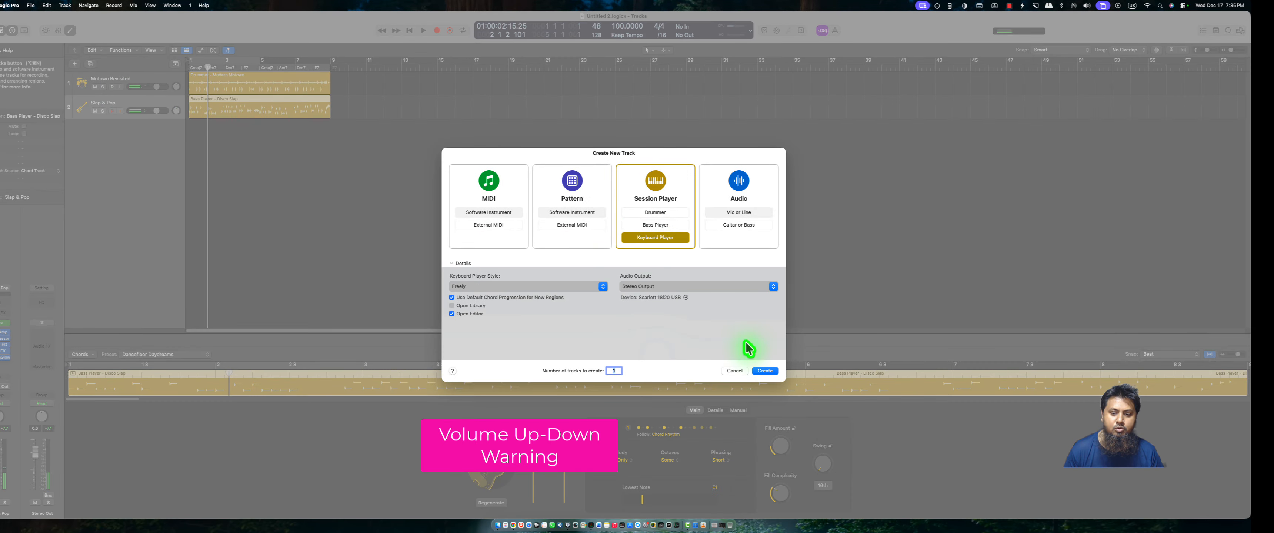
click(765, 370)
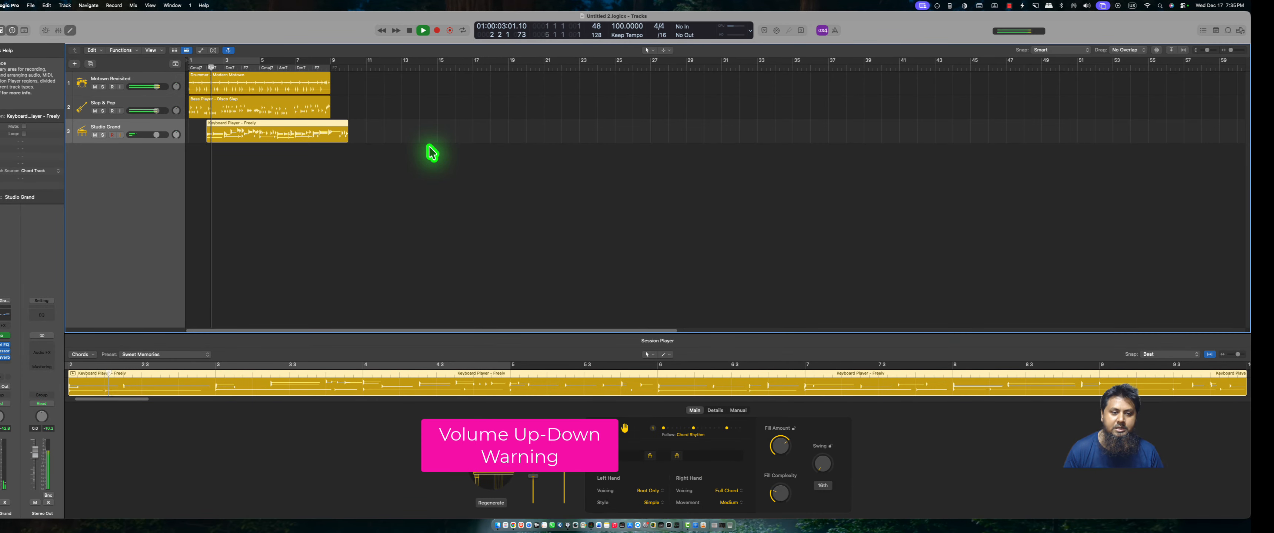
Add a Mic or Line audio track with its audio input set to Input 1
click(75, 65)
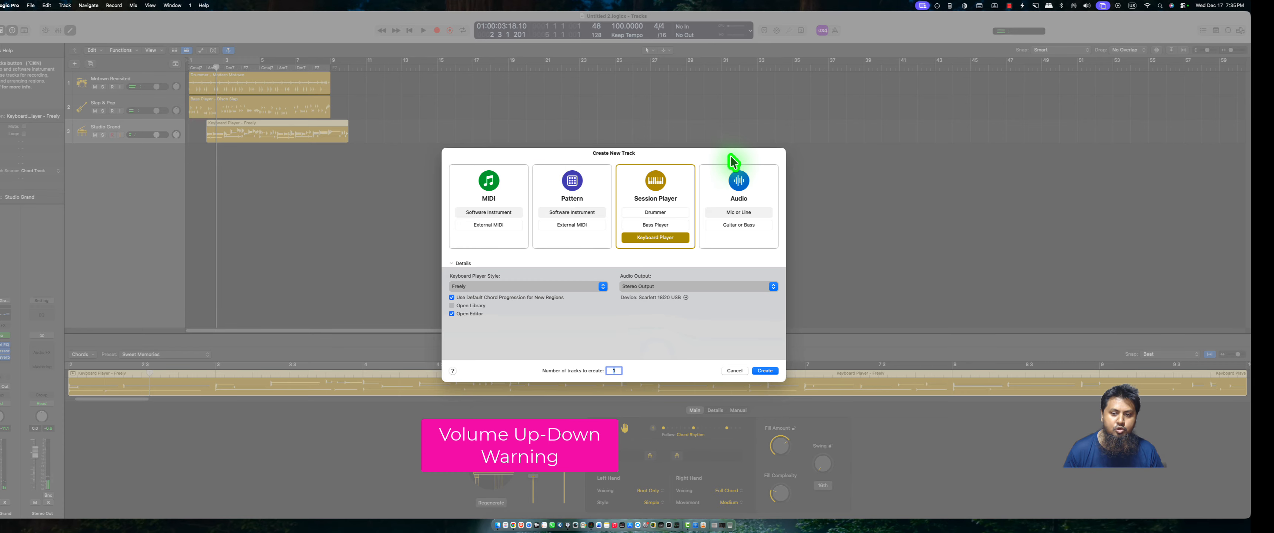
click(742, 213)
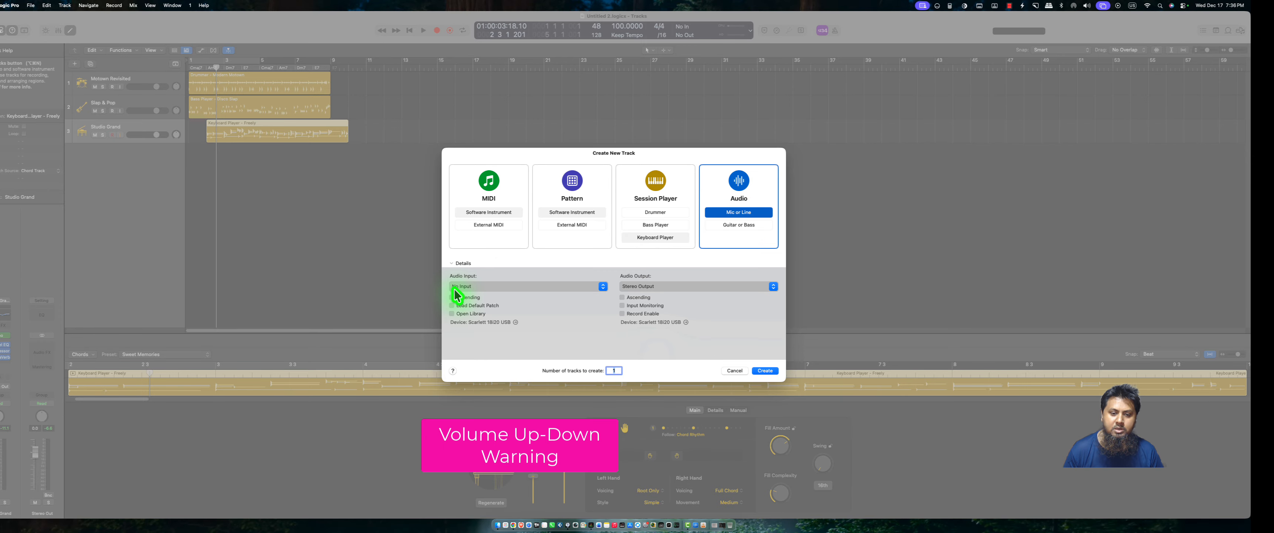
click(473, 288)
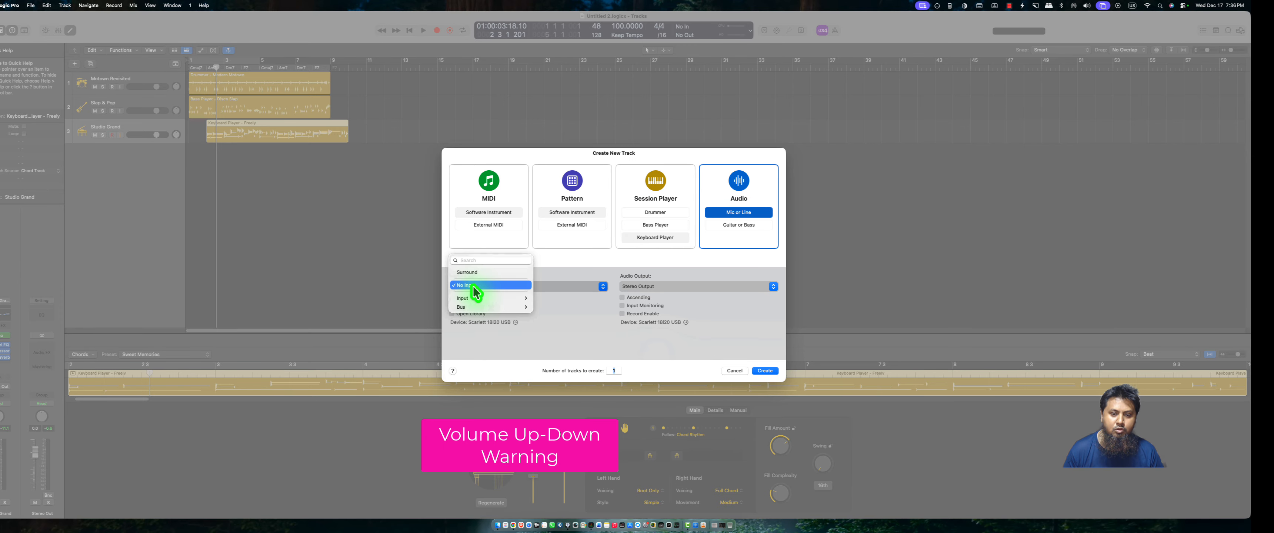
mouse_move(490, 298)
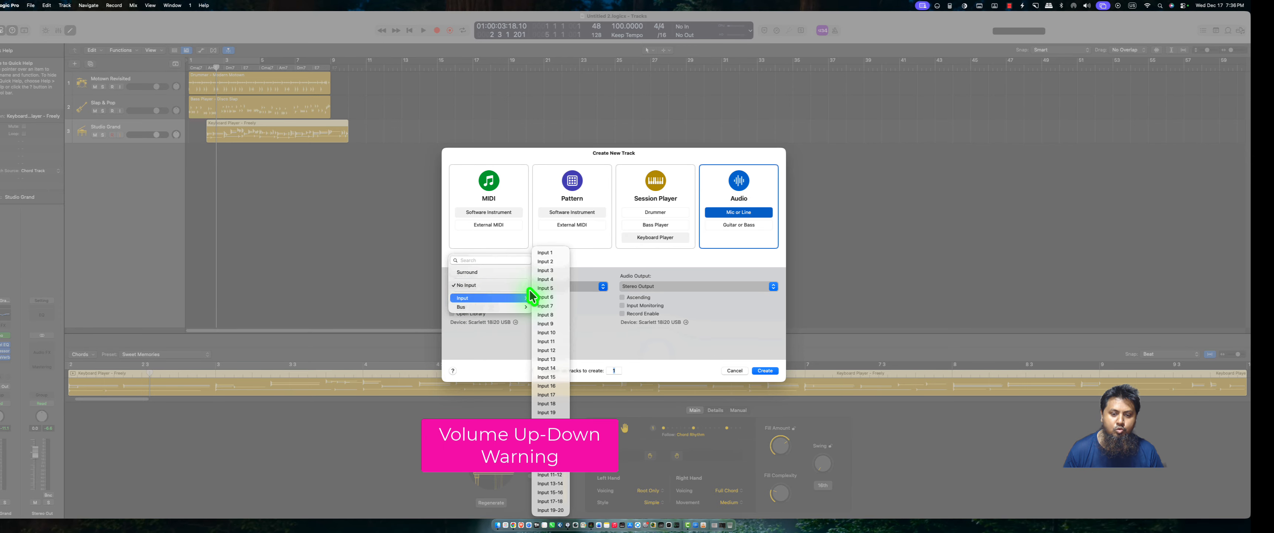
click(547, 254)
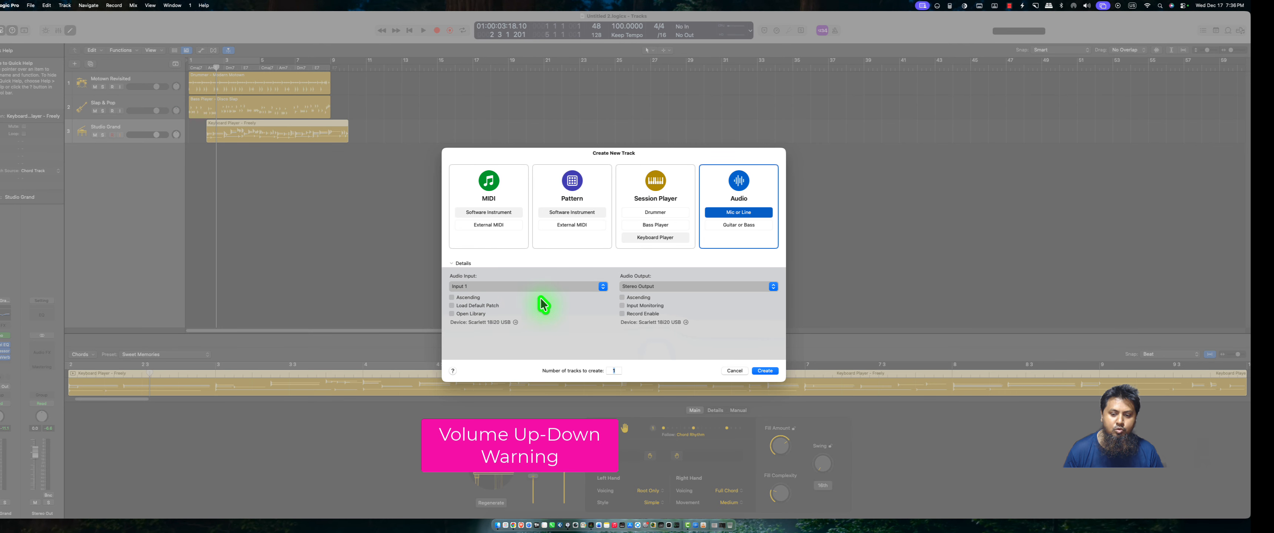
click(764, 371)
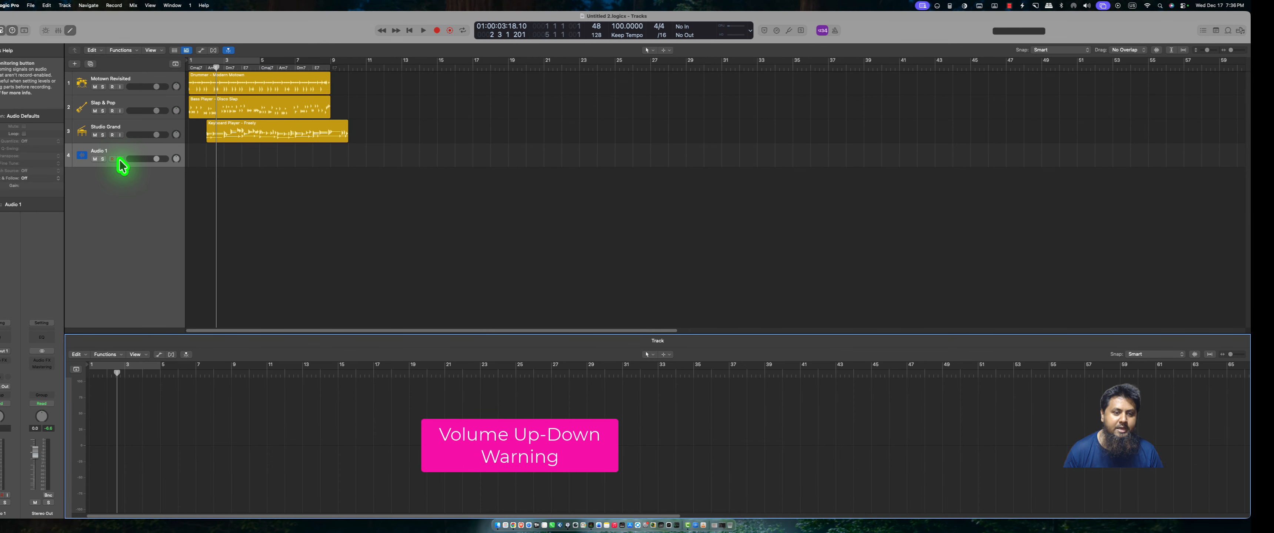
Turn on input monitoring for the Audio 1 track and try recording from the project start
click(120, 159)
click(437, 31)
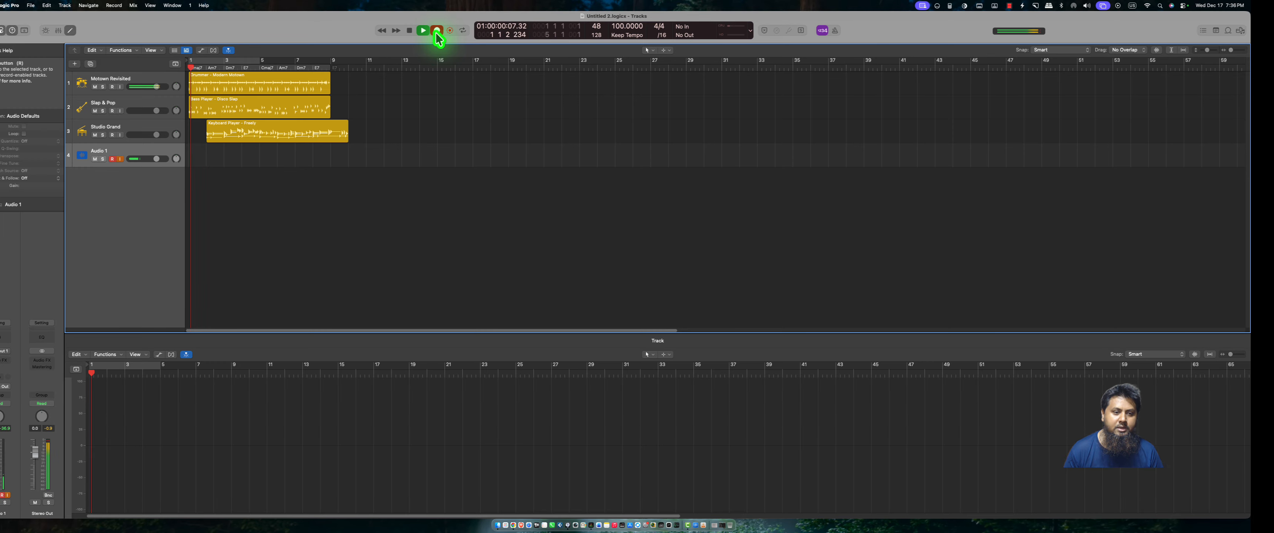
key(space)
Record a take on Audio 1 from about bar 11, past the session player regions, and enlarge the track's height
click(356, 67)
key(space)
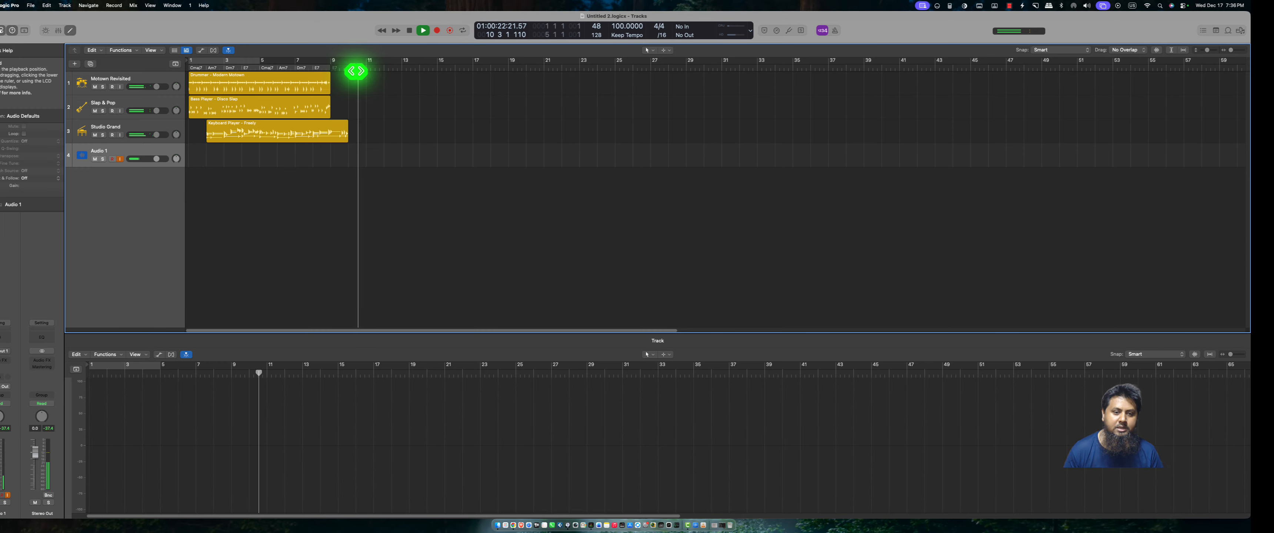
click(437, 31)
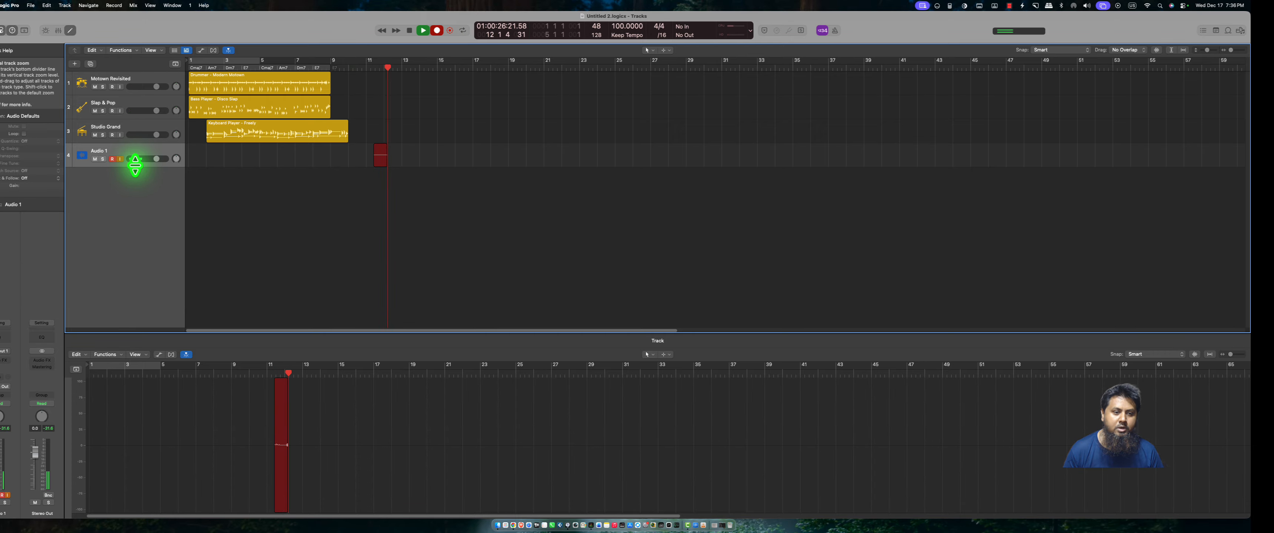
drag(136, 165, 162, 378)
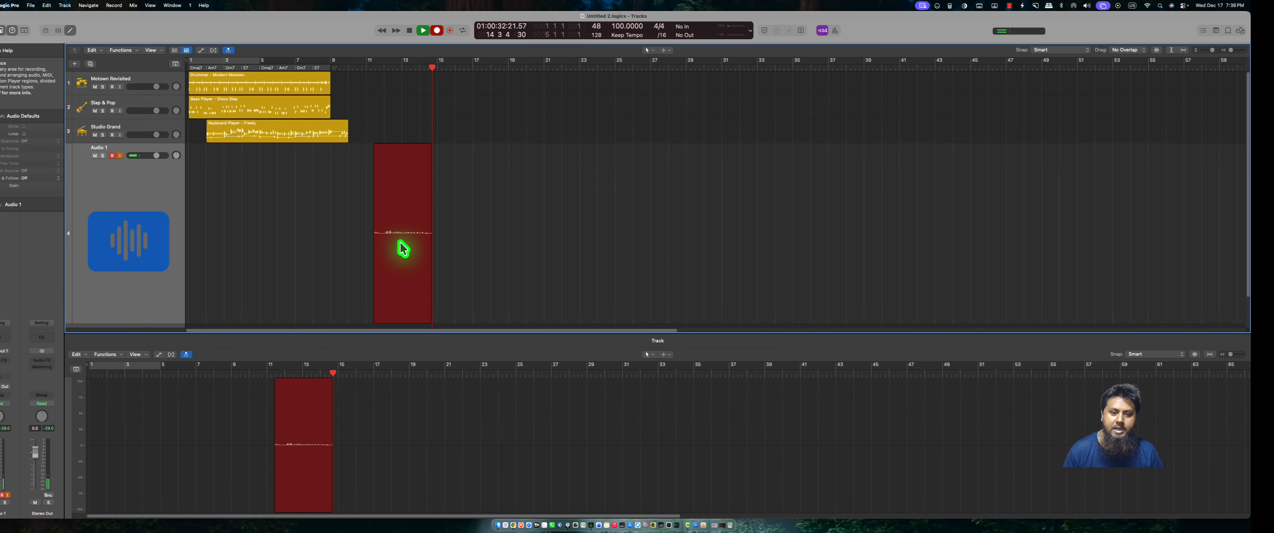
key(space)
scroll(401, 225, down, 1)
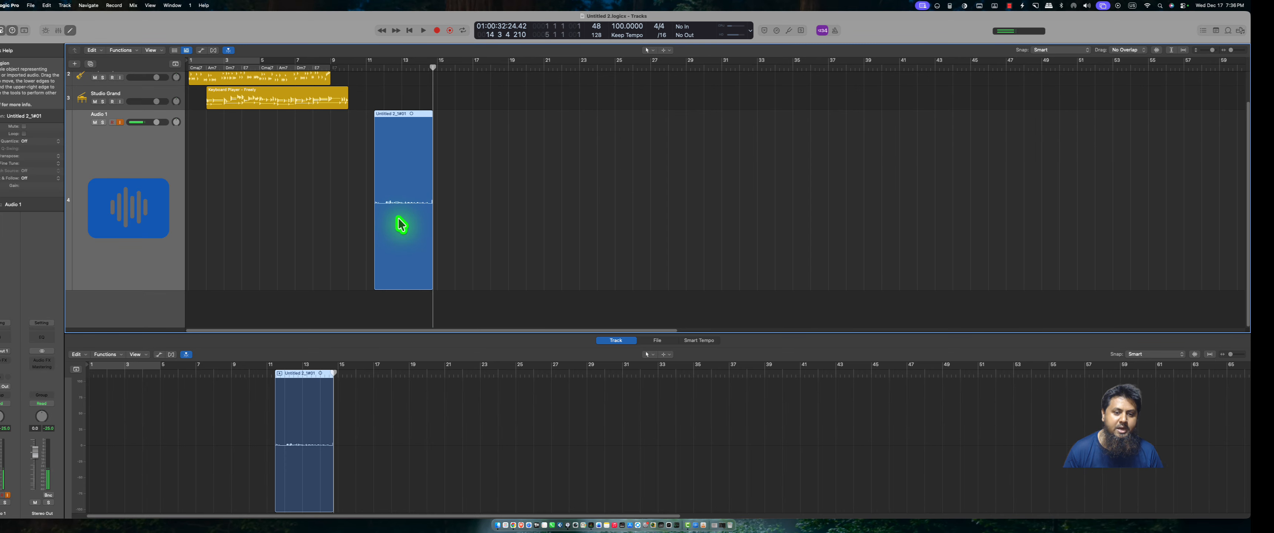
Add a second Mic or Line audio track with Input 1 as its audio input
click(75, 63)
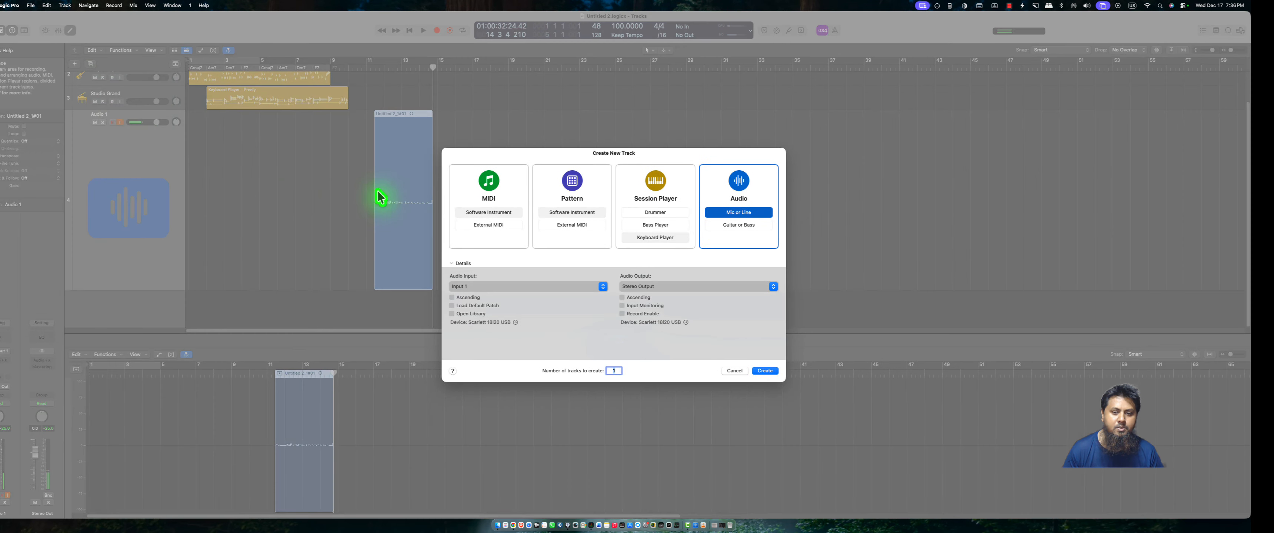
click(452, 267)
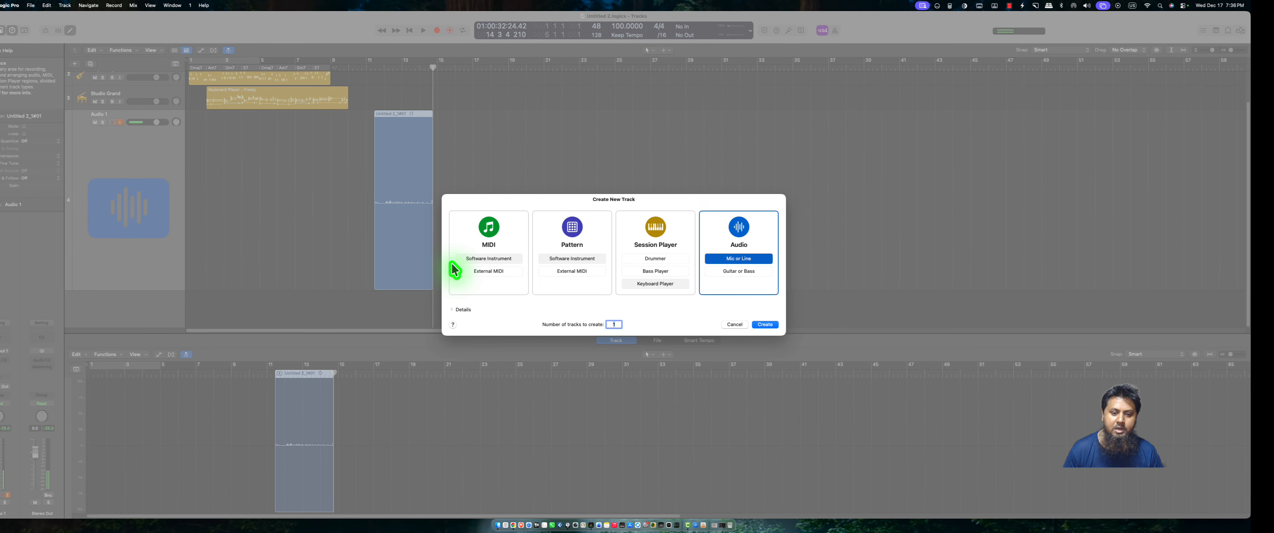
click(452, 311)
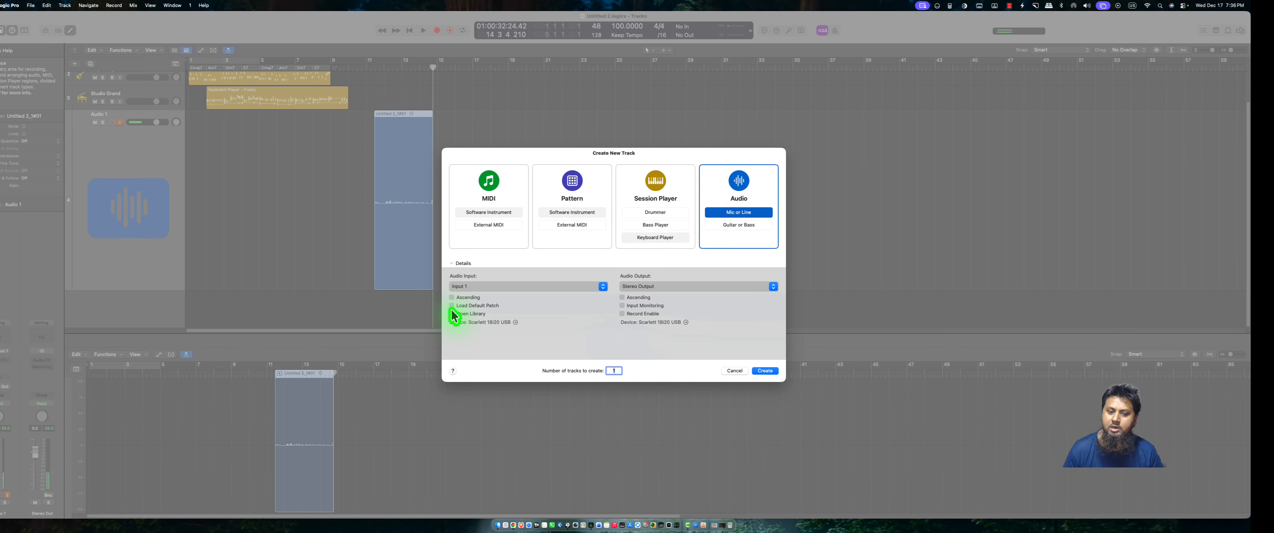
click(467, 288)
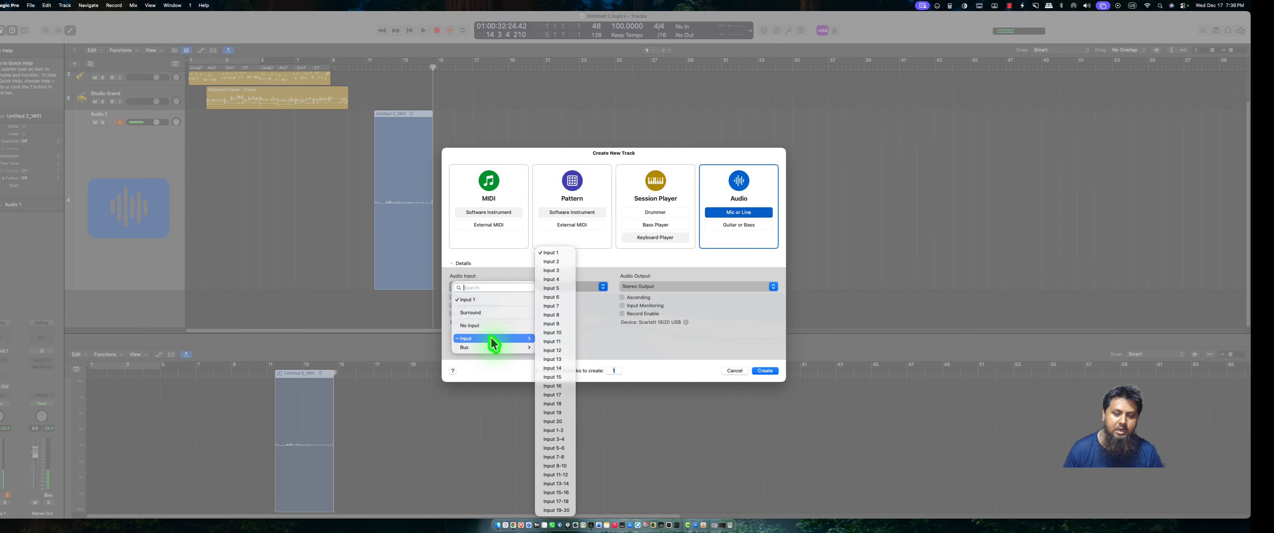
click(699, 258)
click(765, 371)
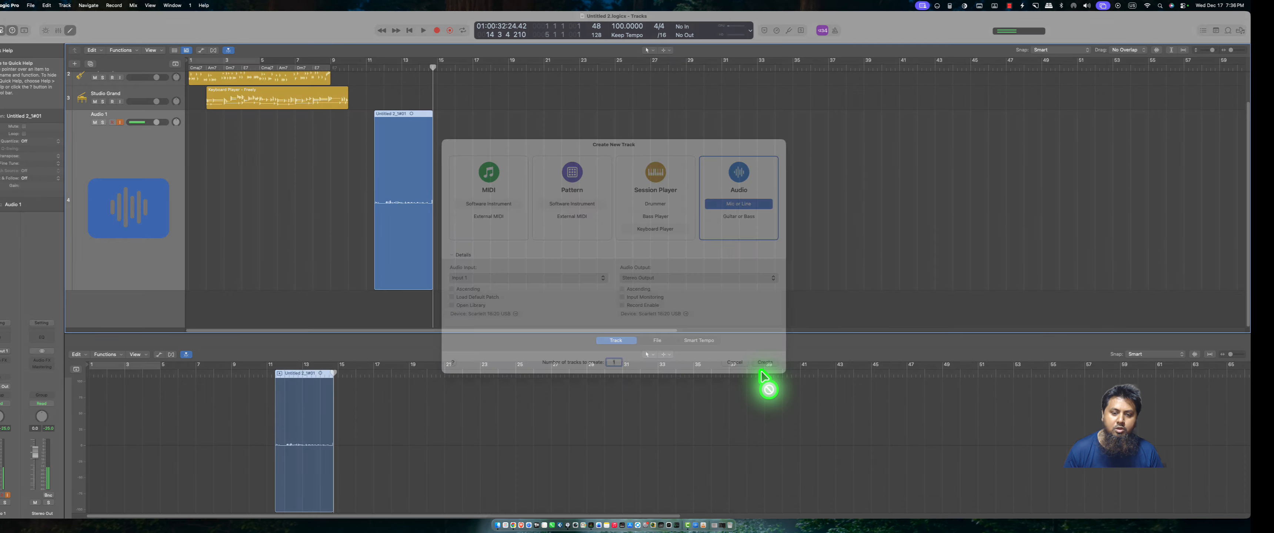
Start recording on the Audio 2 track from about bar 15, after the first take
key(space)
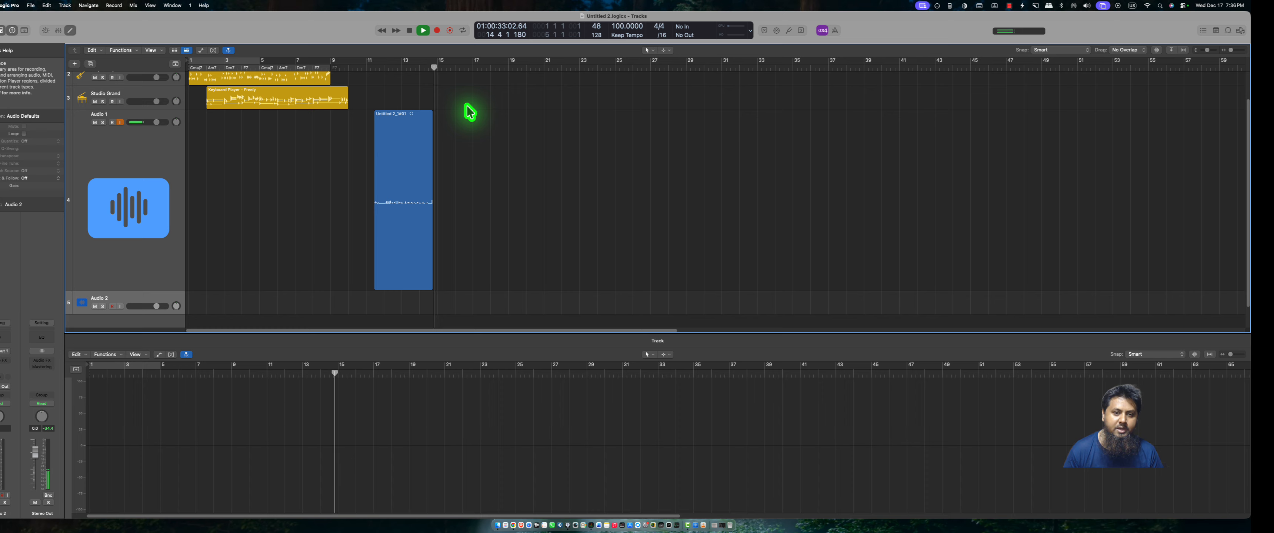
click(437, 30)
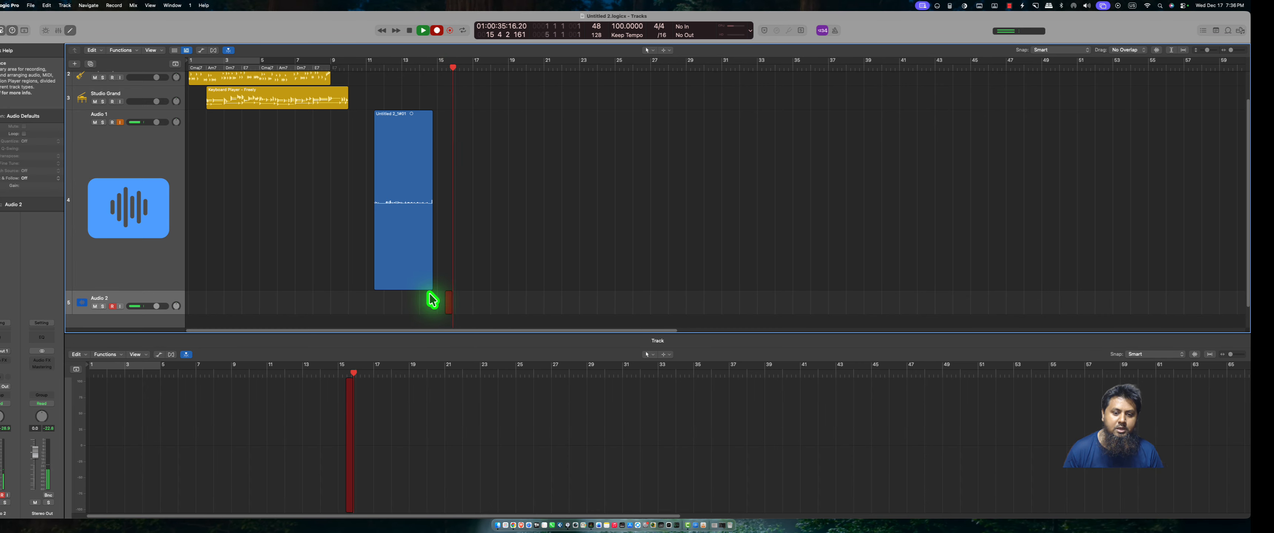
Enlarge the Audio 2 track's height and shrink the track editor to give the tracks area more room
scroll(521, 288, down, 1)
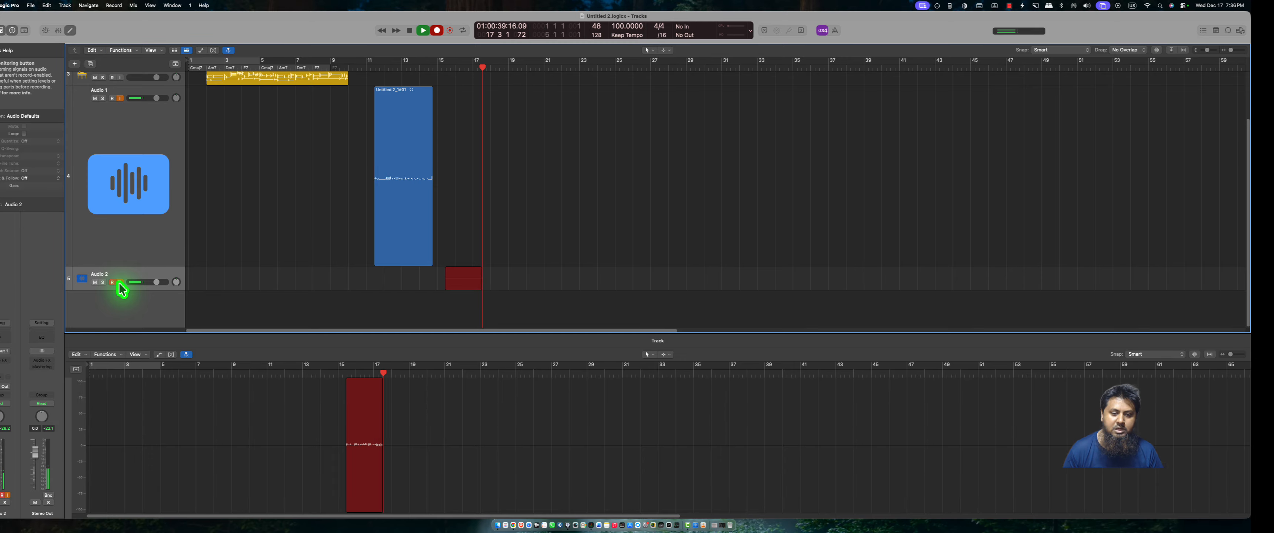
drag(121, 290, 114, 342)
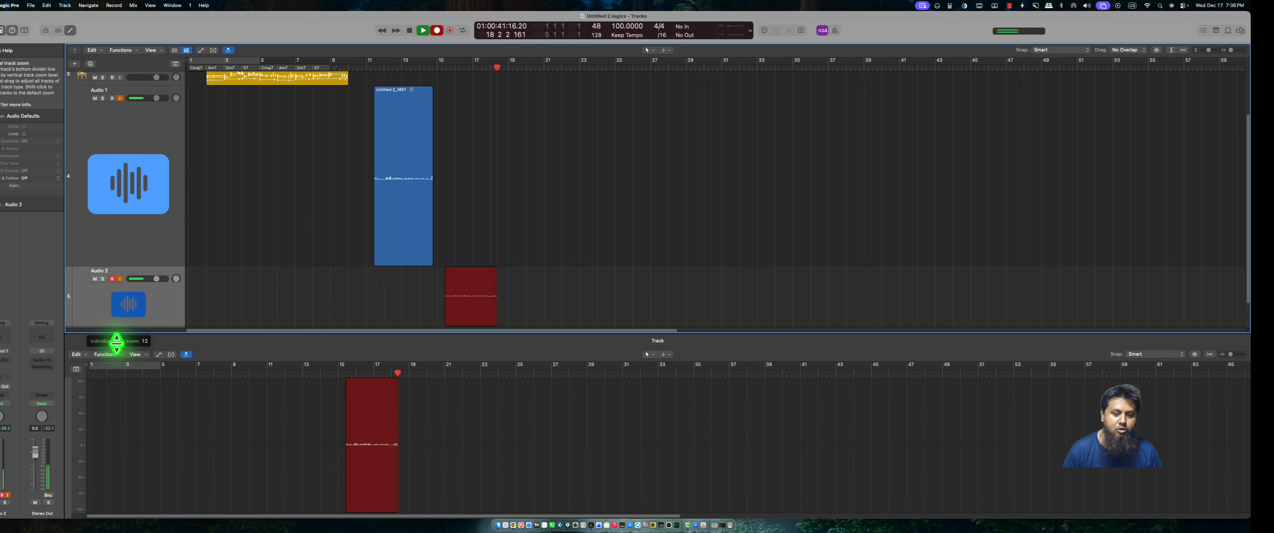
scroll(472, 283, down, 2)
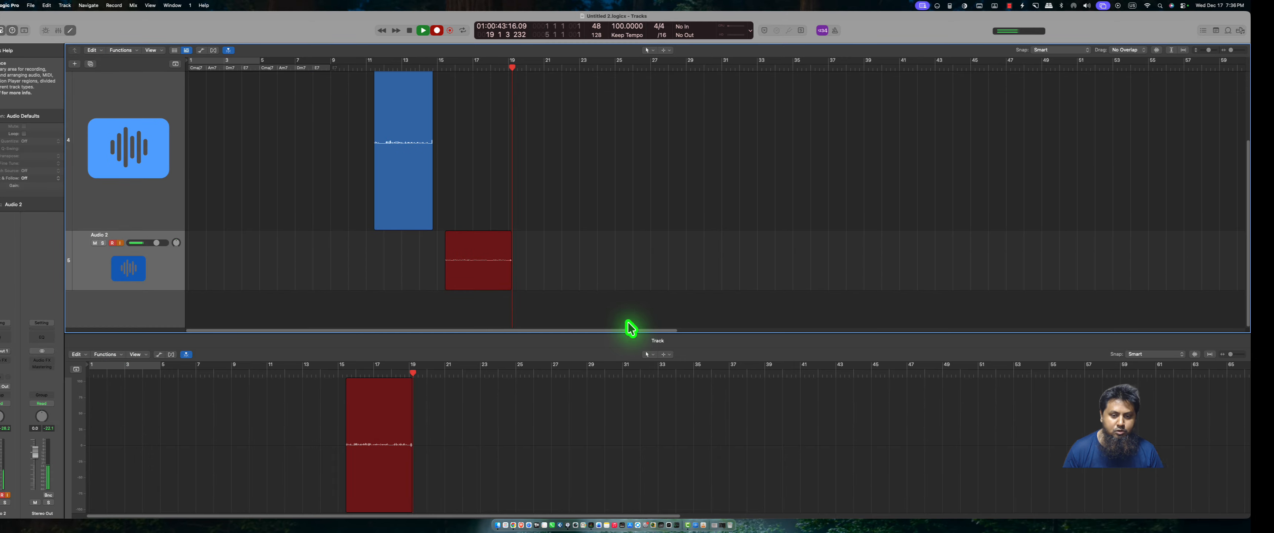
drag(600, 333, 575, 471)
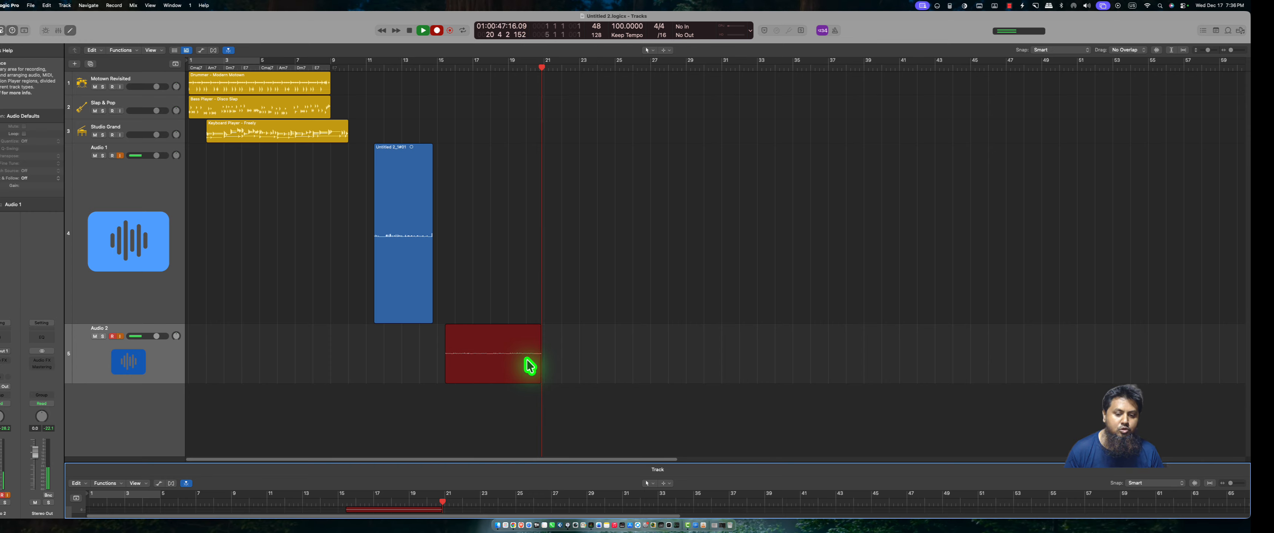
Stop the Audio 2 recording at about bar 21 and open the audio device settings
key(space)
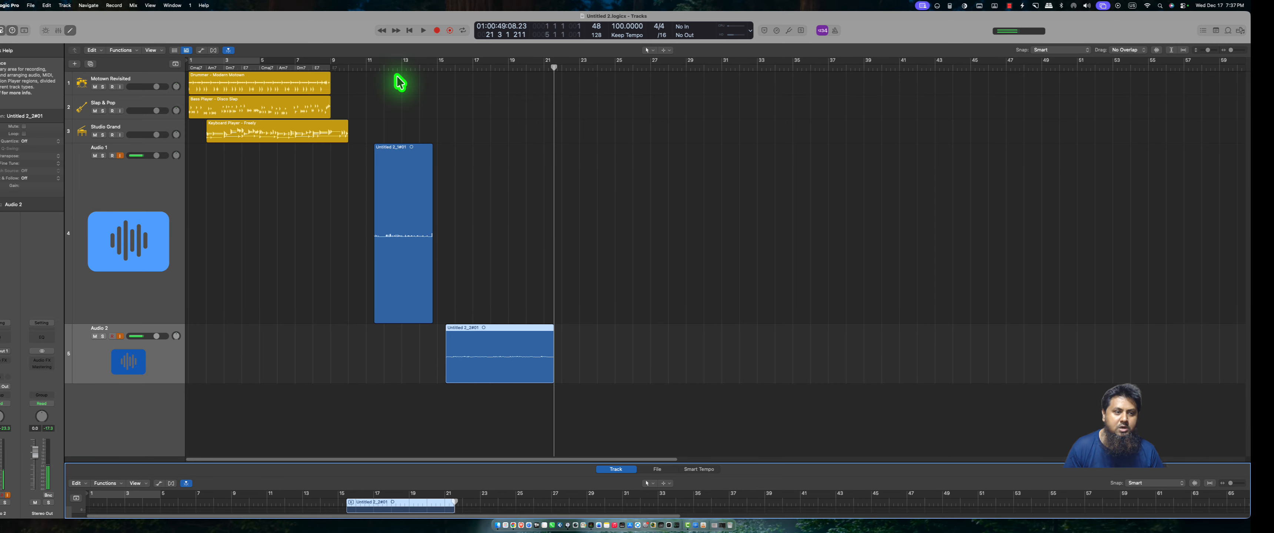
click(13, 6)
mouse_move(33, 31)
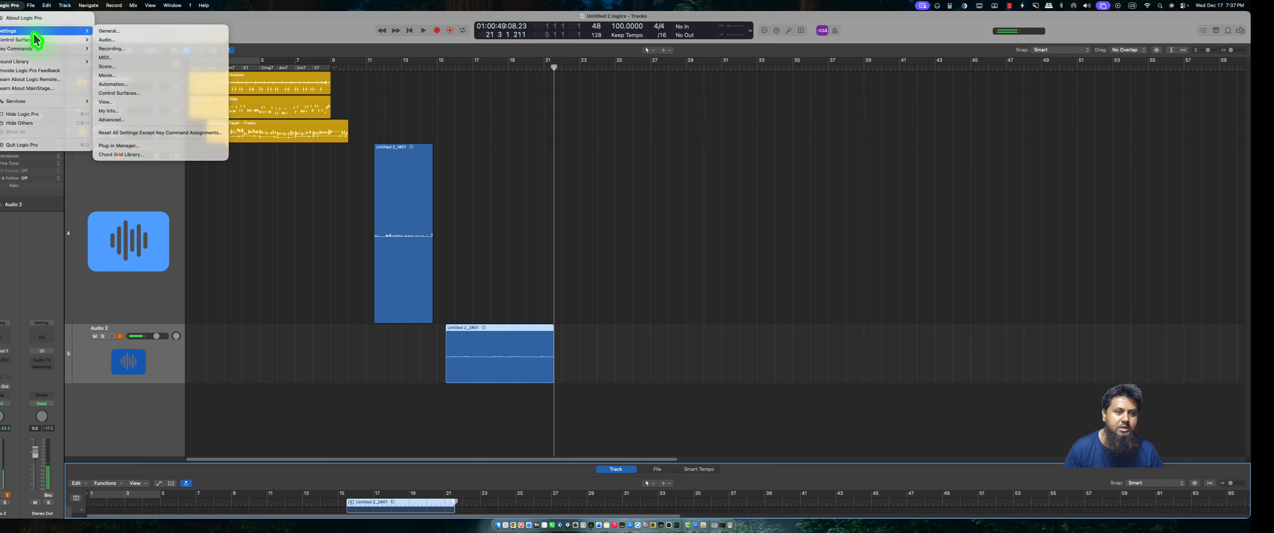
click(108, 42)
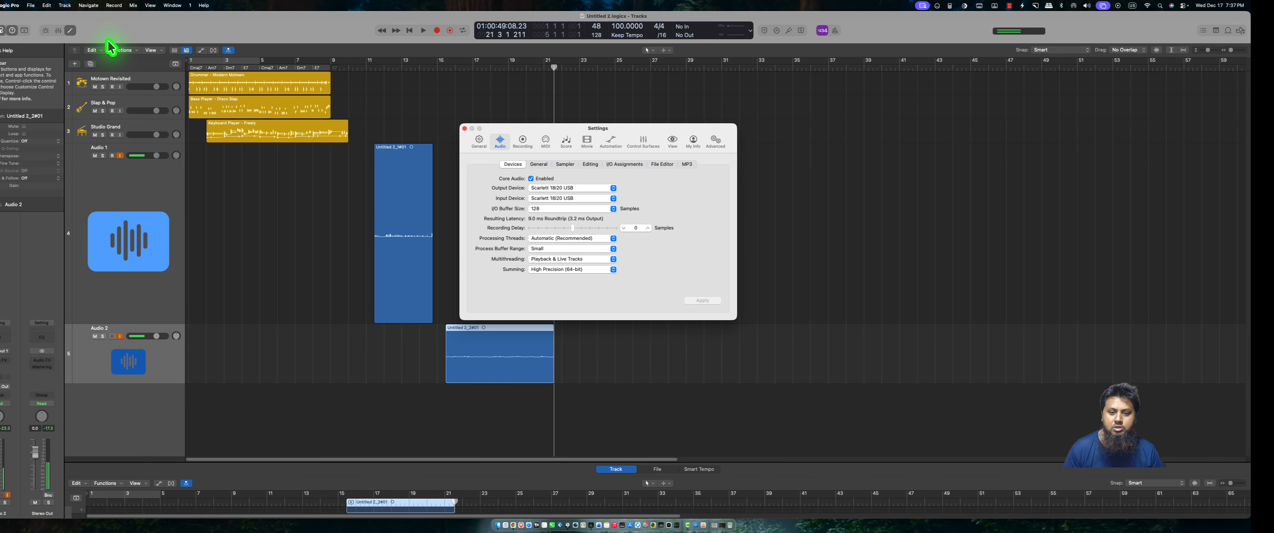
Examine the available output and input devices, keep Scarlett 18i20 USB for both, and close the settings
click(557, 190)
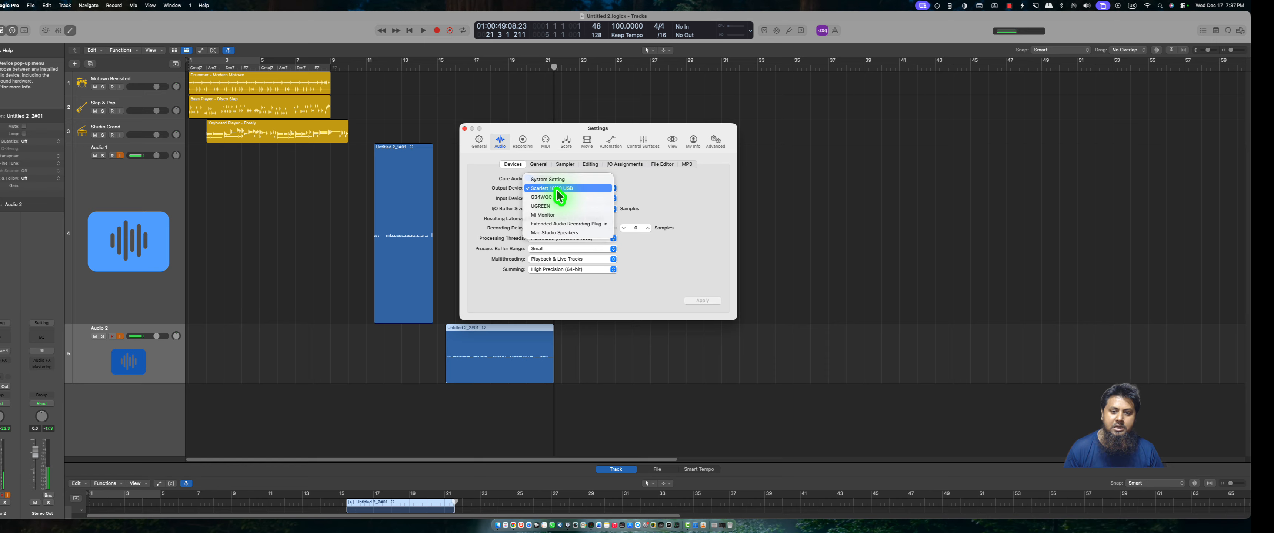
click(562, 189)
click(567, 199)
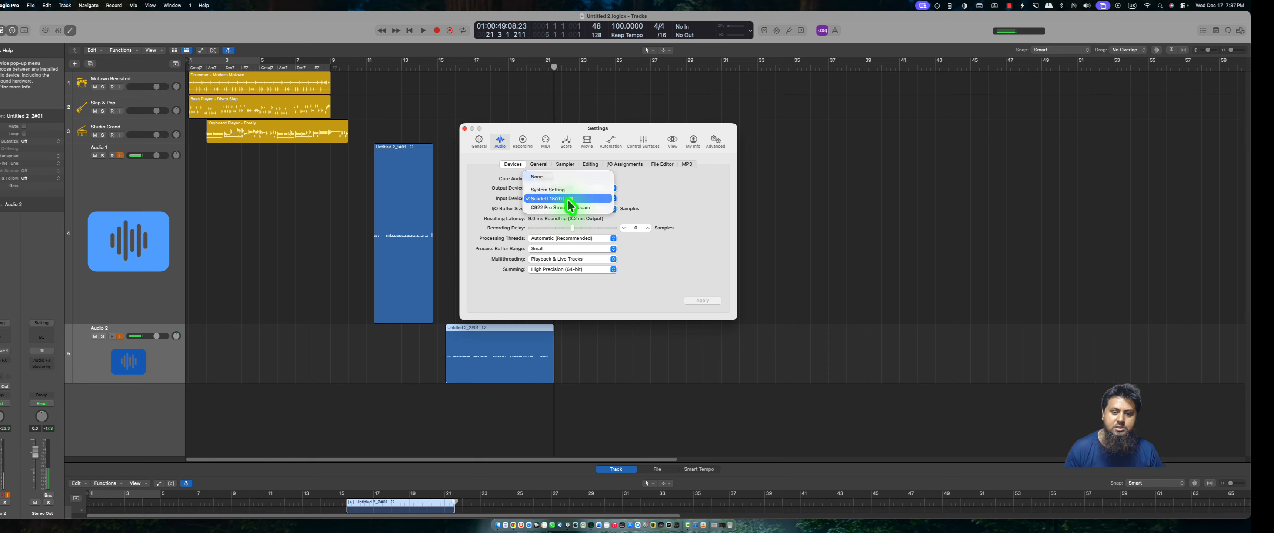
click(691, 201)
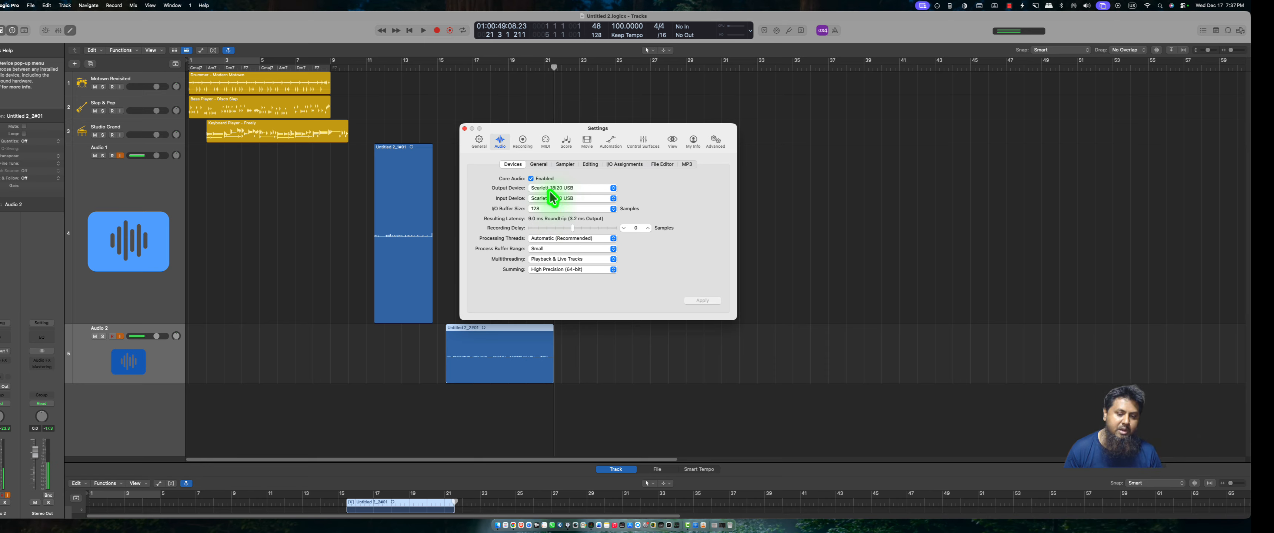
click(553, 193)
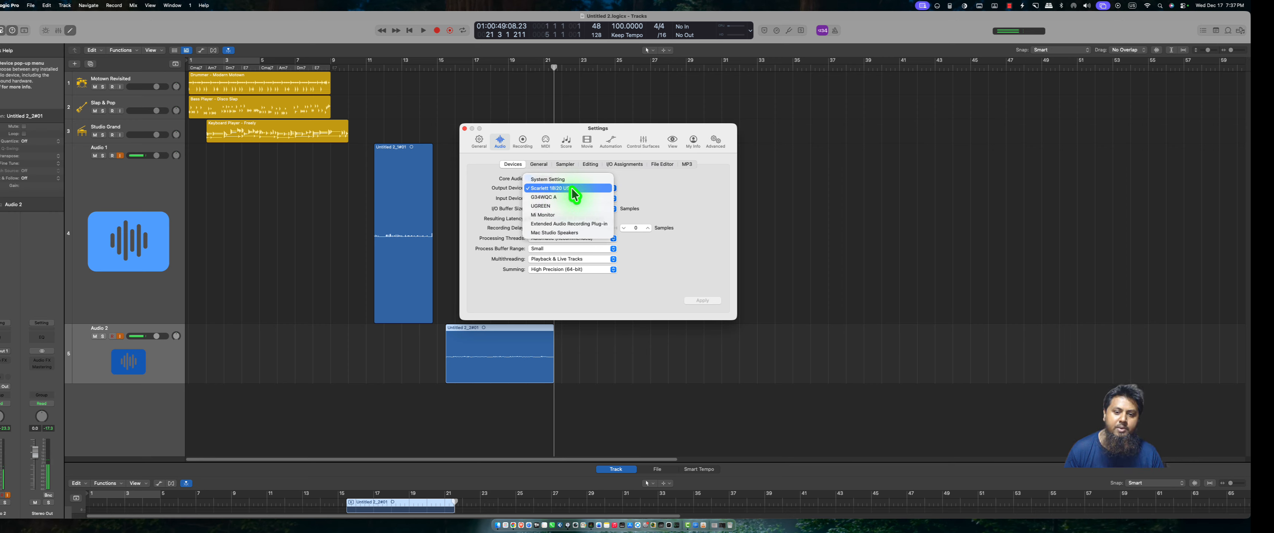
click(526, 188)
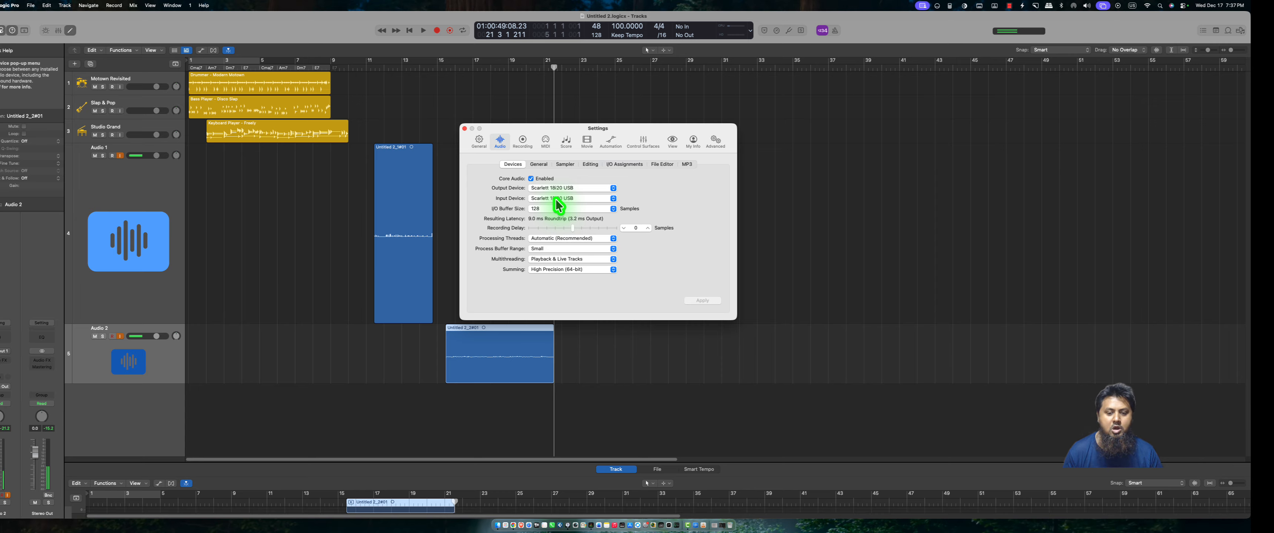
click(558, 202)
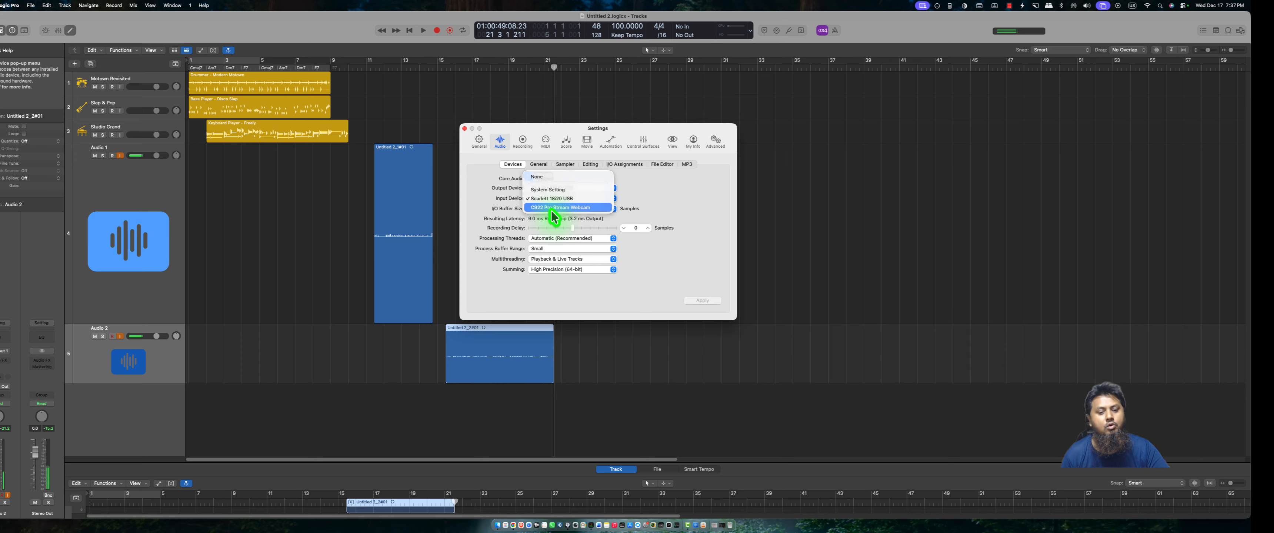
click(695, 190)
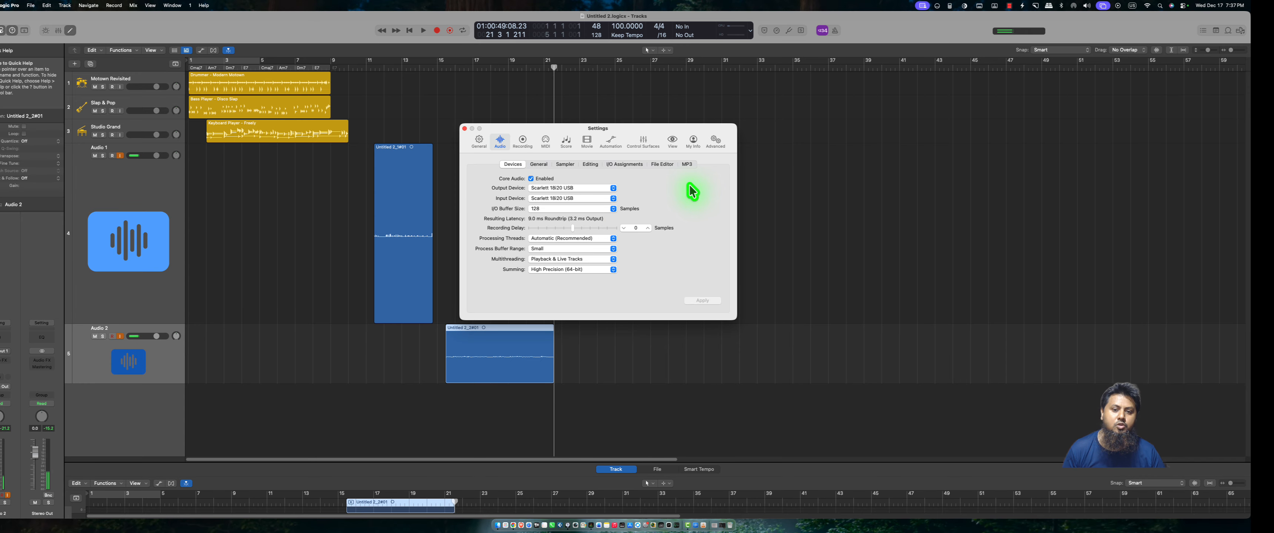
click(471, 129)
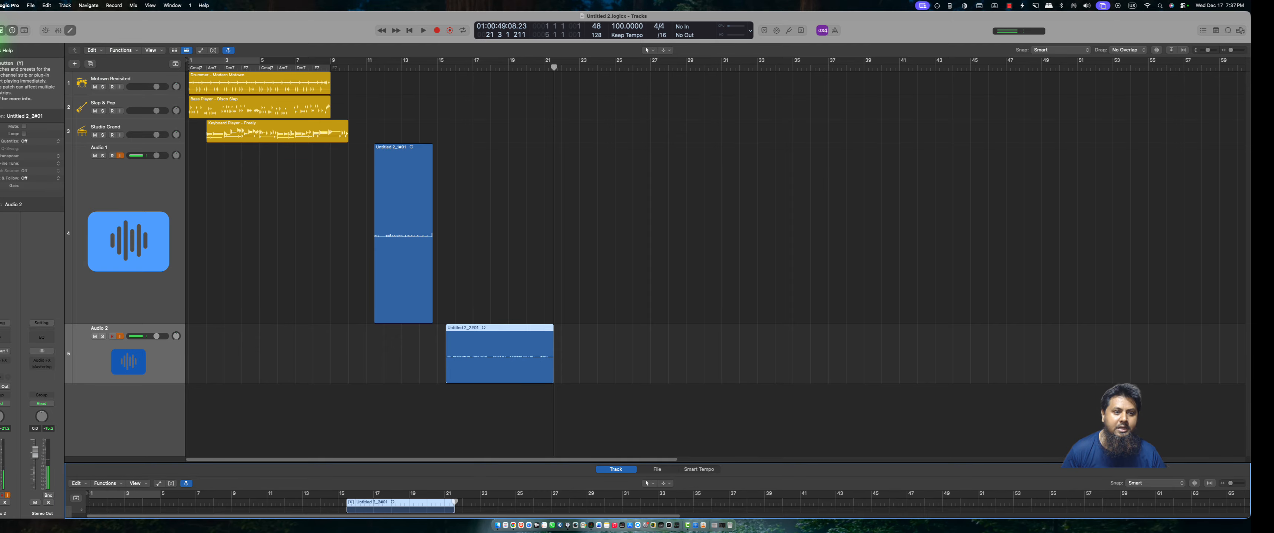
Toggle the Library's visibility several times, leaving it shown beside the inspector
click(1, 30)
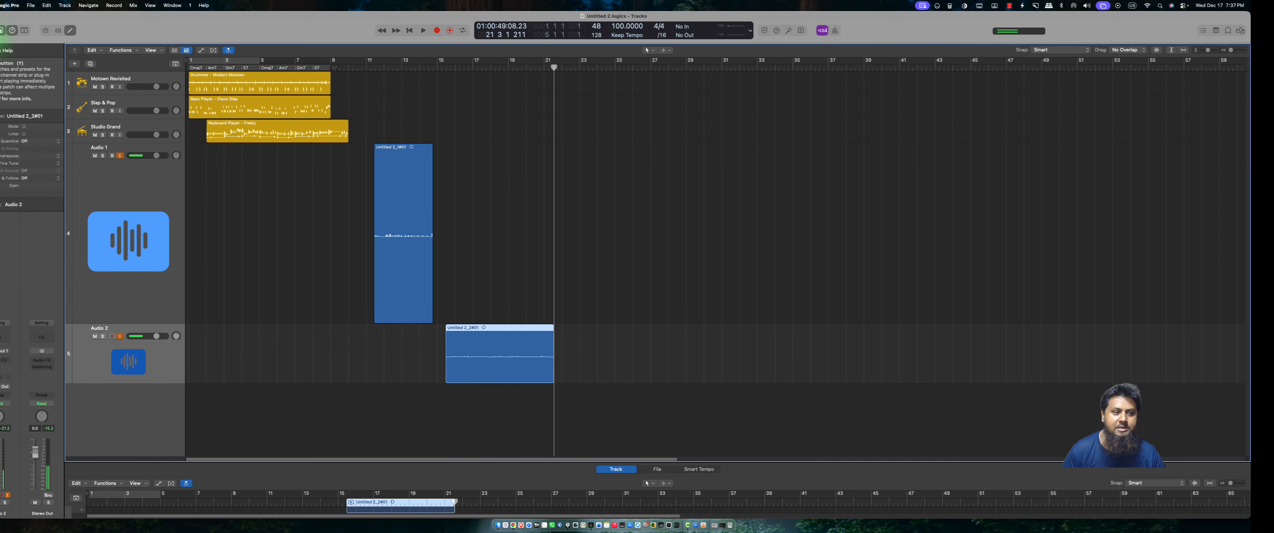
click(1, 30)
click(2, 30)
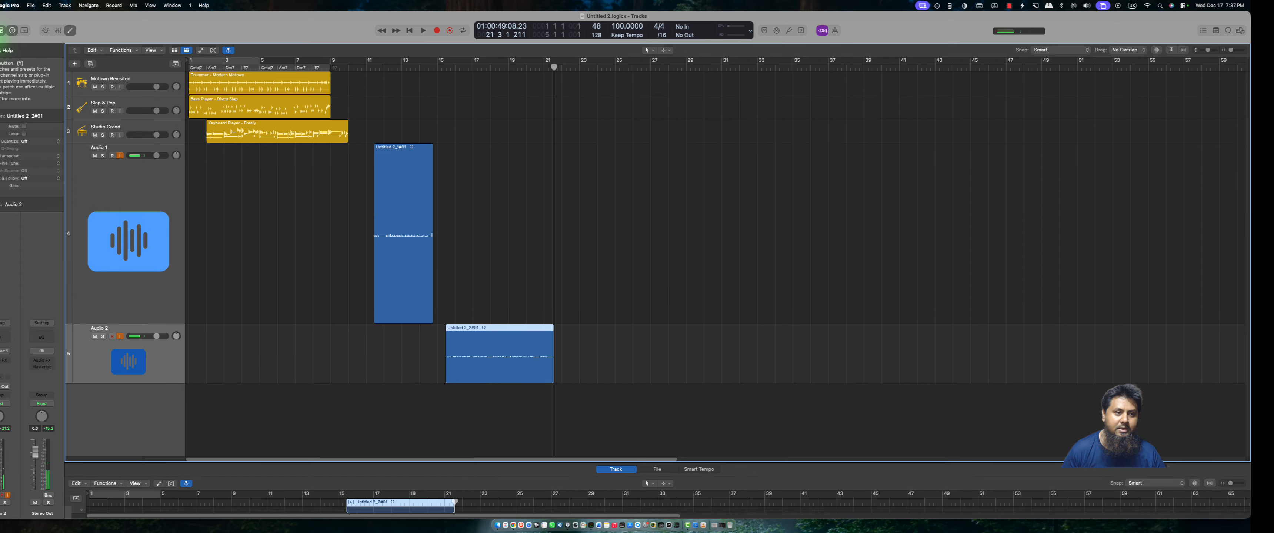
click(1, 30)
click(2, 30)
click(2, 30)
click(1, 30)
click(0, 30)
click(2, 31)
click(1, 30)
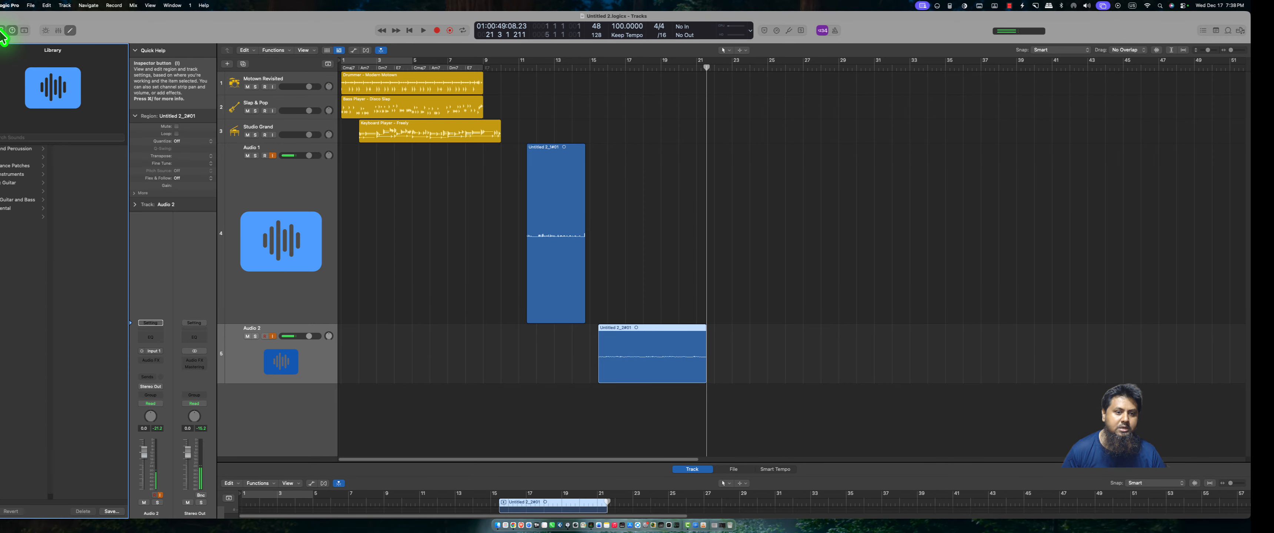
Hide the inspector and show it again
click(1, 31)
click(1, 30)
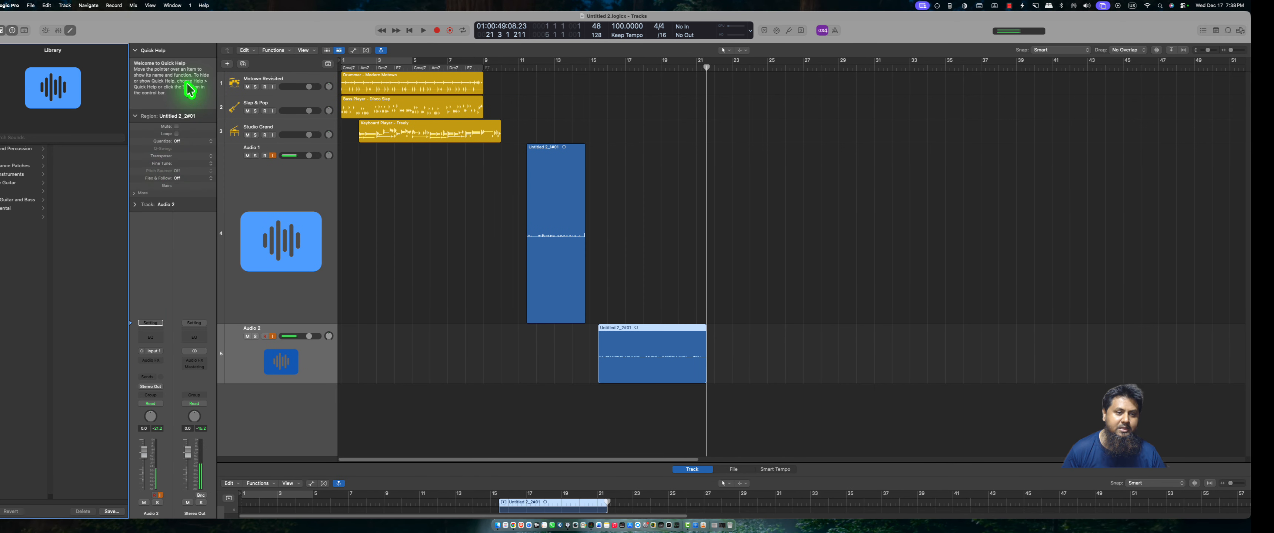
click(2, 30)
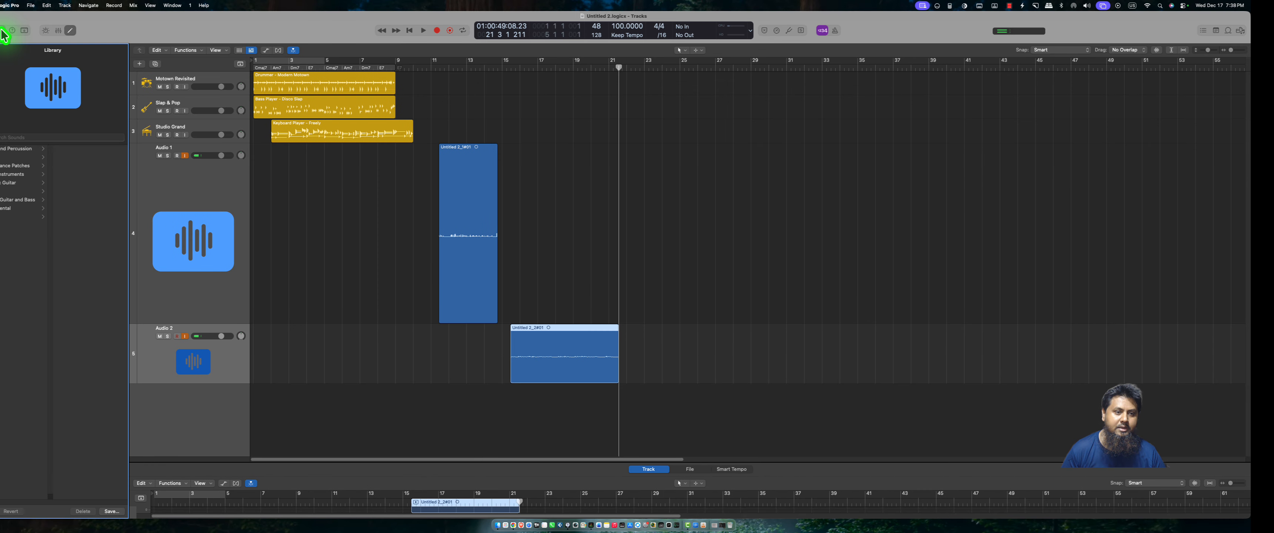
click(1, 30)
Expand the Audio 2 track parameters in the inspector and collapse its Quick Help and Region sections
click(135, 51)
click(134, 50)
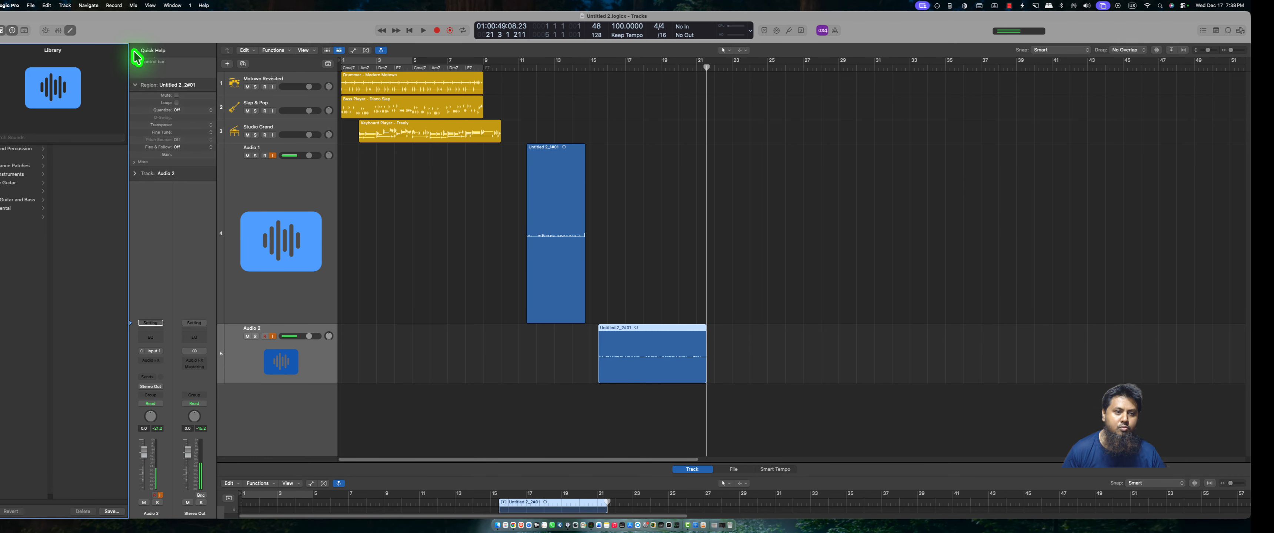
click(135, 204)
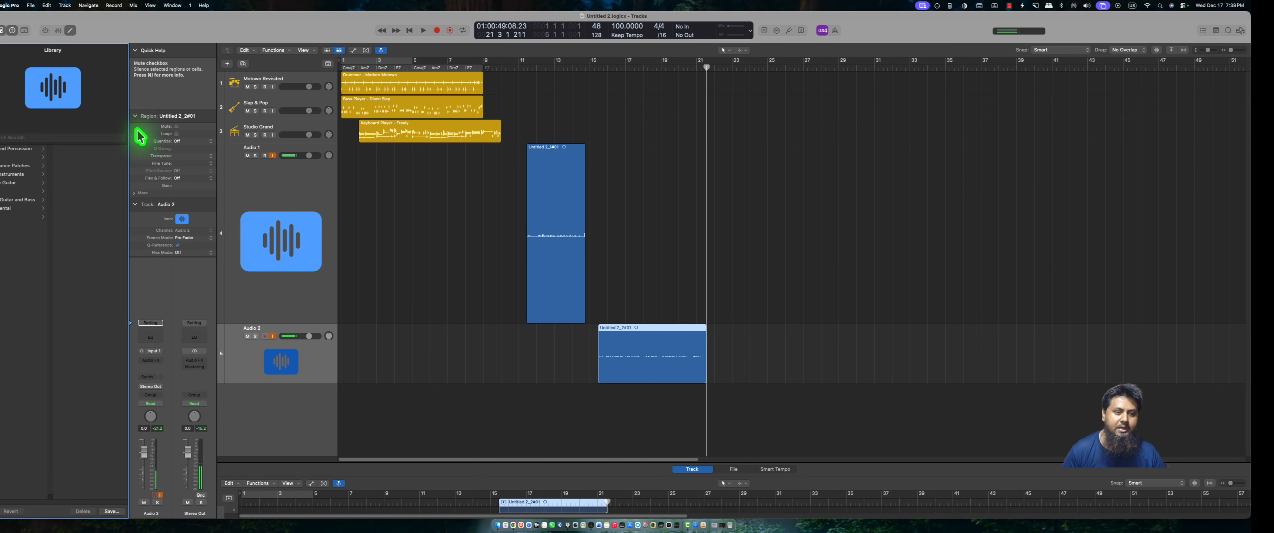
click(135, 194)
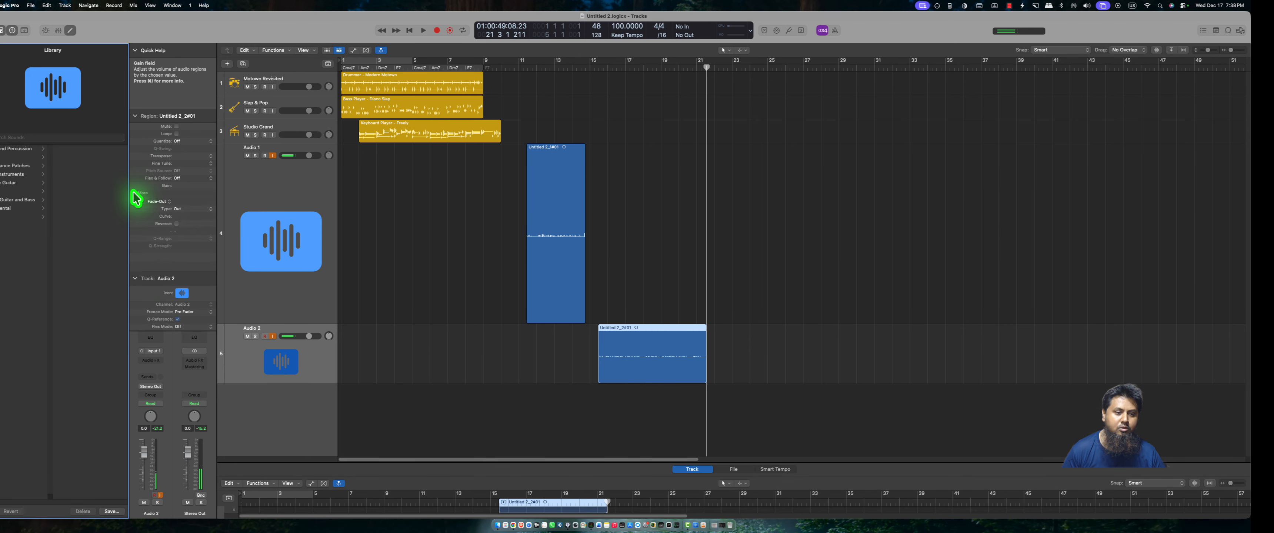
click(135, 116)
click(135, 50)
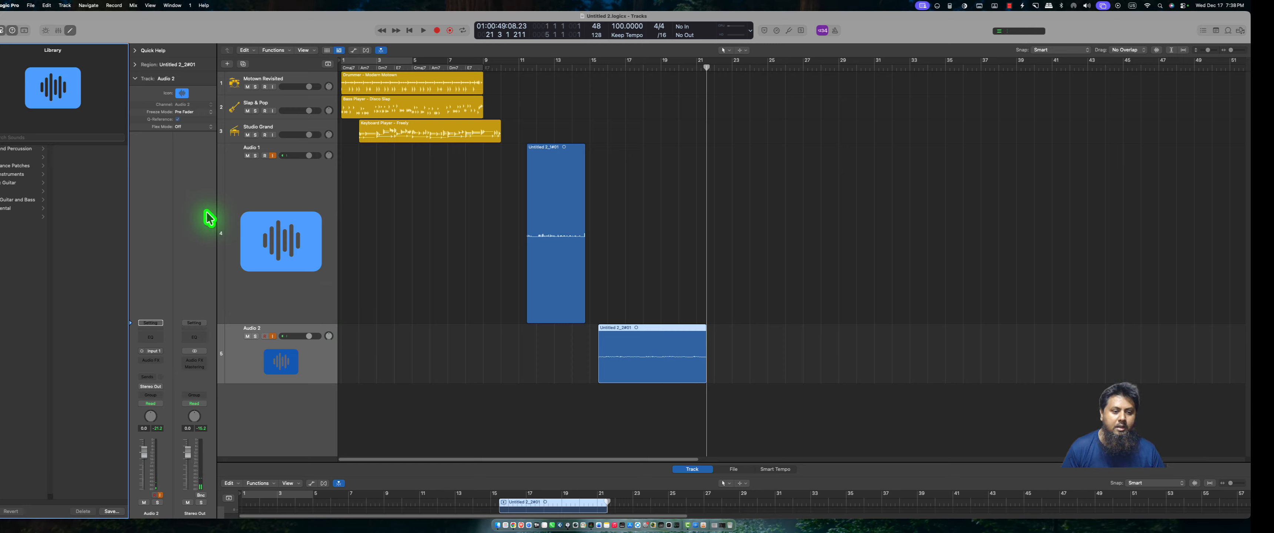
Open the Loop Browser and preview the 12-8 Muted Acoustic Strum and 2-Step Ahead Piano 01 loops
click(1229, 31)
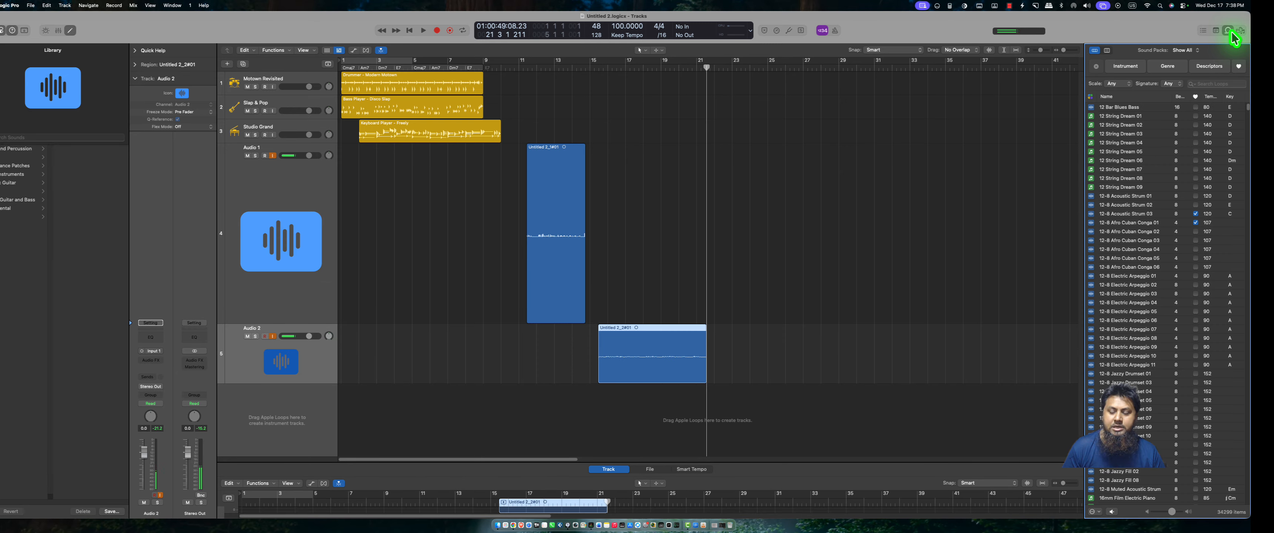
scroll(1157, 277, down, 5)
click(1143, 274)
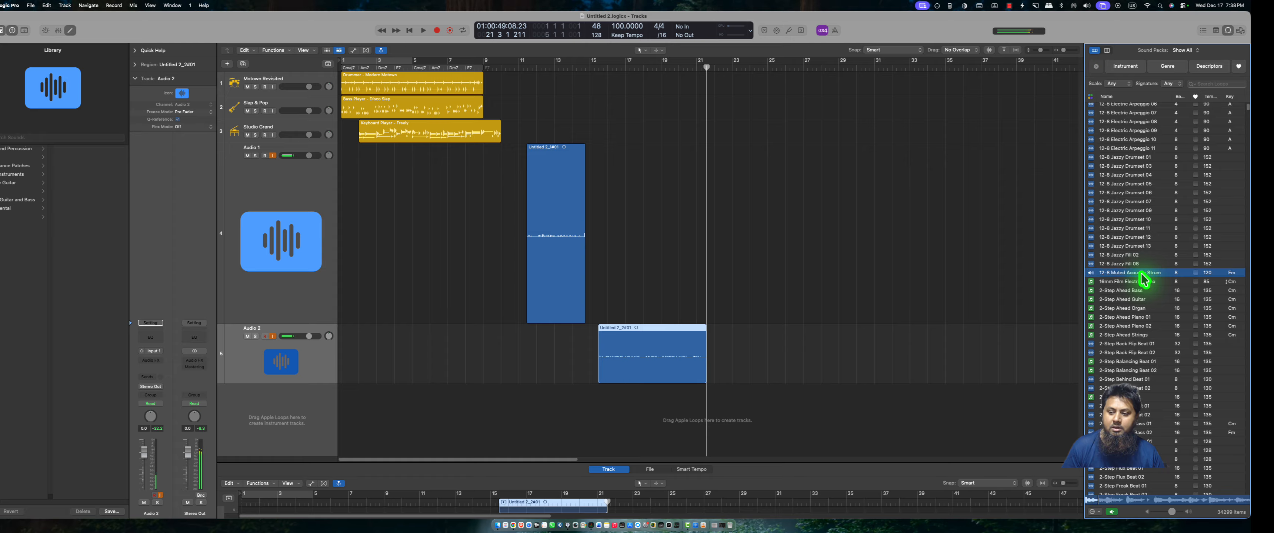
click(1128, 318)
scroll(1126, 208, up, 5)
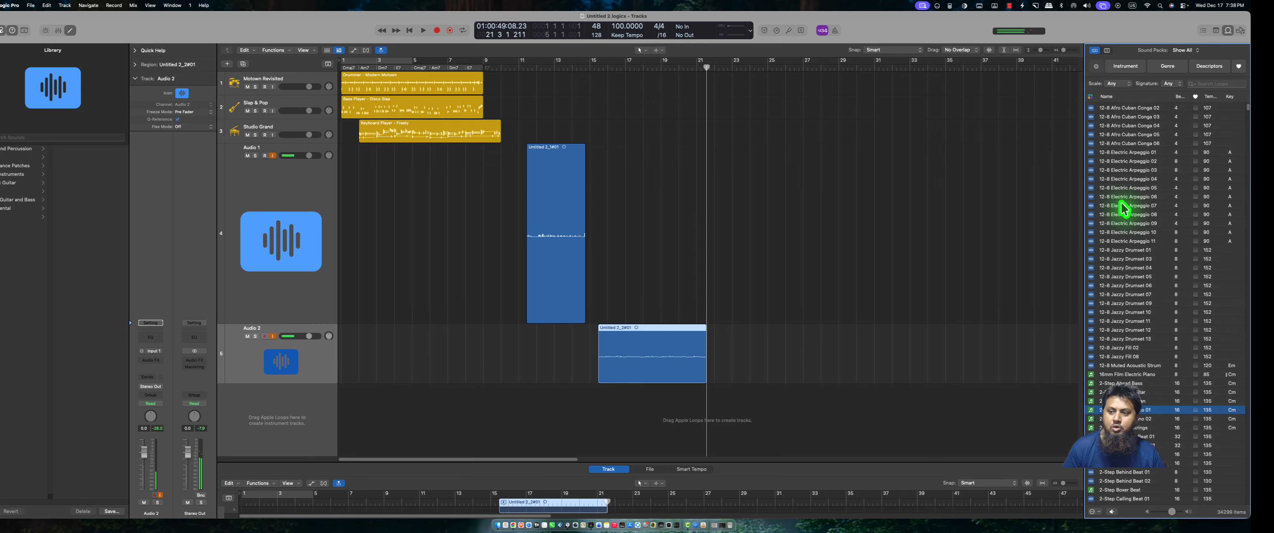
Limit the loop list to MIDI loops and preview 12 String Dream 07
click(1090, 96)
click(1009, 104)
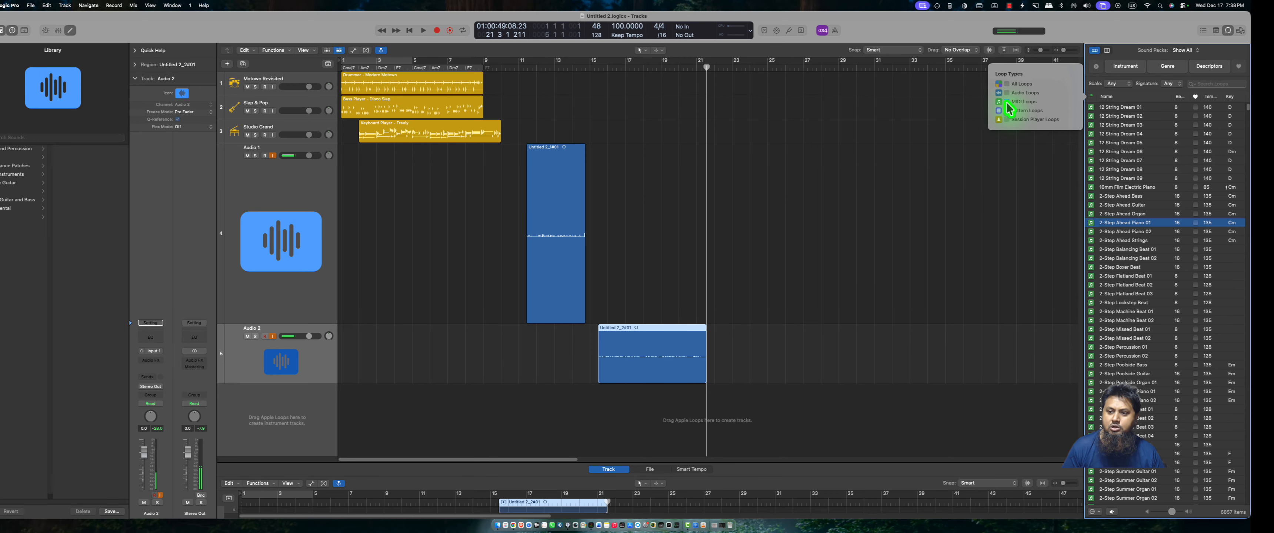
click(1133, 170)
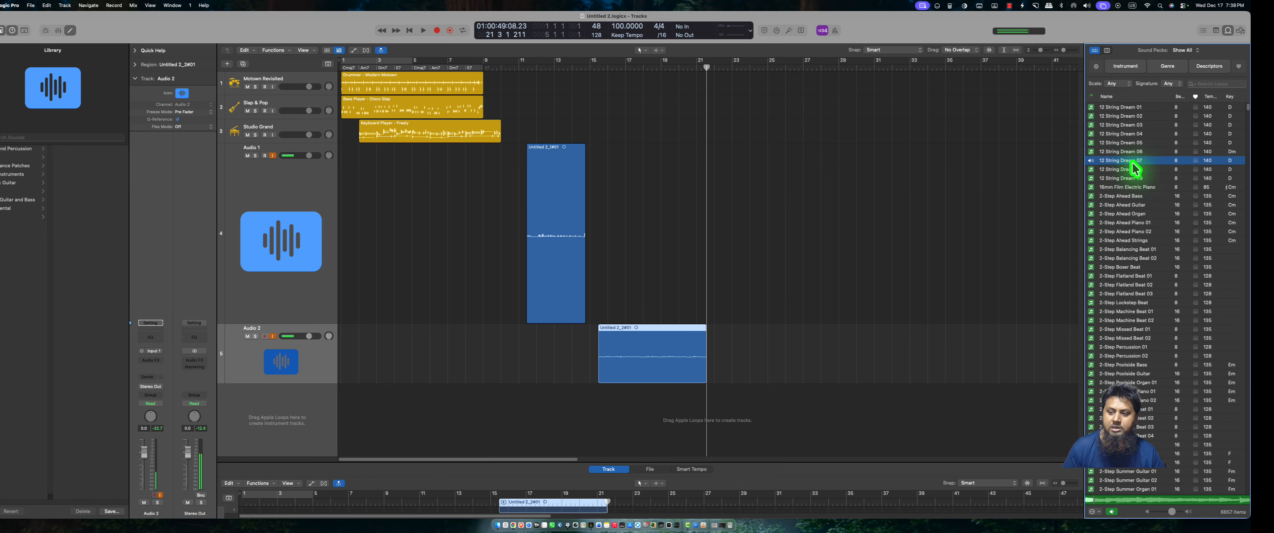
Preview the 80s Dance Bass Synth 10 and African Ghana Kit 06 loops
scroll(1123, 208, down, 20)
scroll(1111, 287, down, 15)
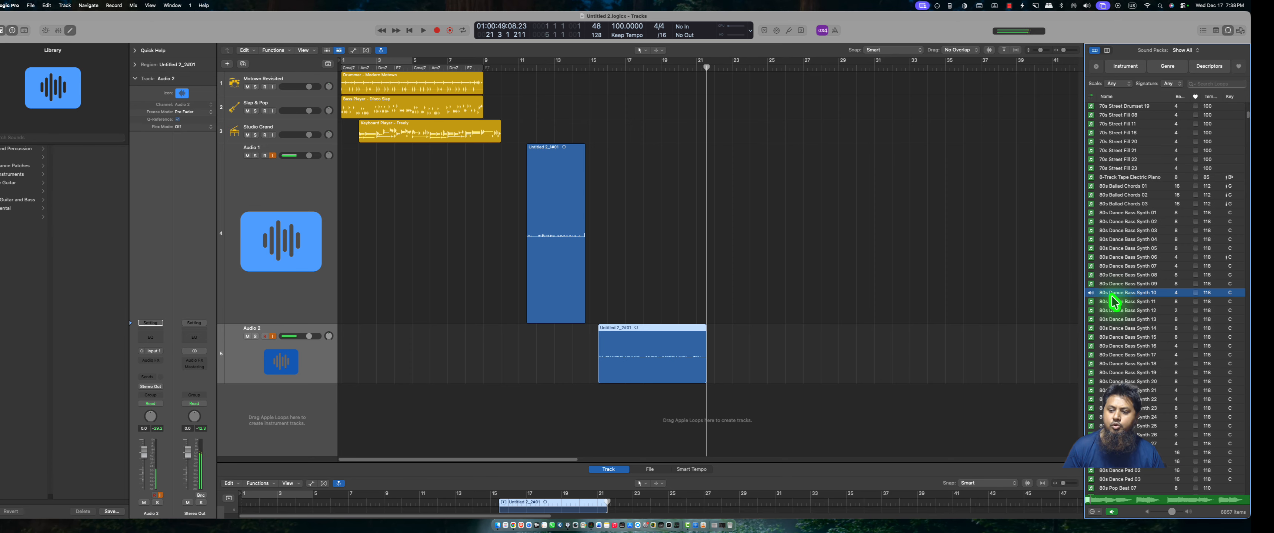
click(1128, 327)
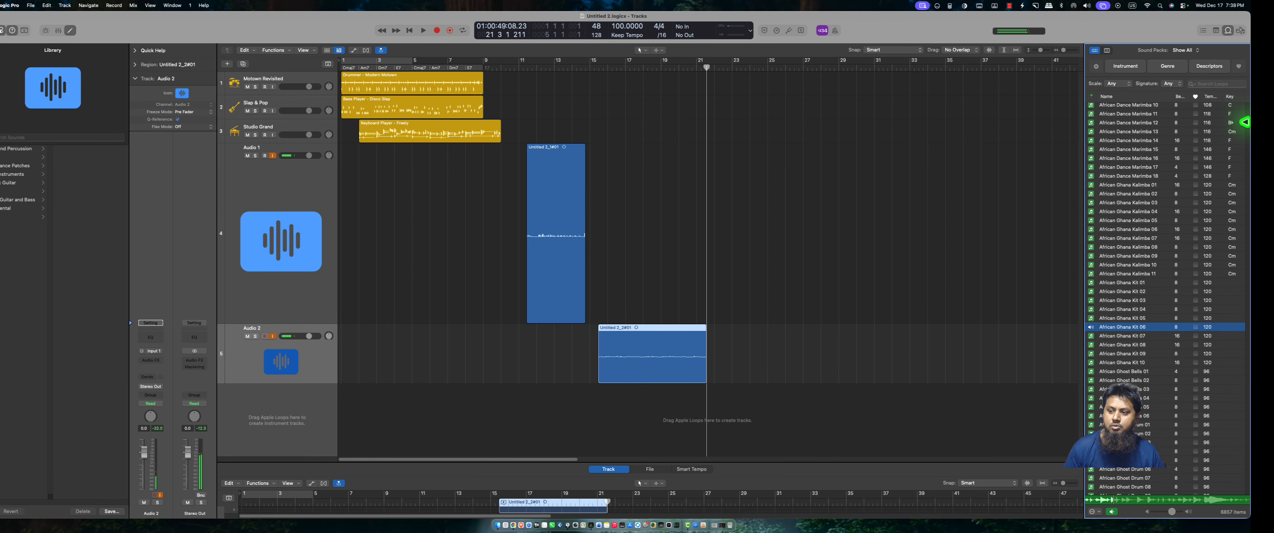
Preview a Blue Jazz Organ Riff loop and the Bread and Butter Bass 61 loop further down the list
scroll(1235, 160, down, 10)
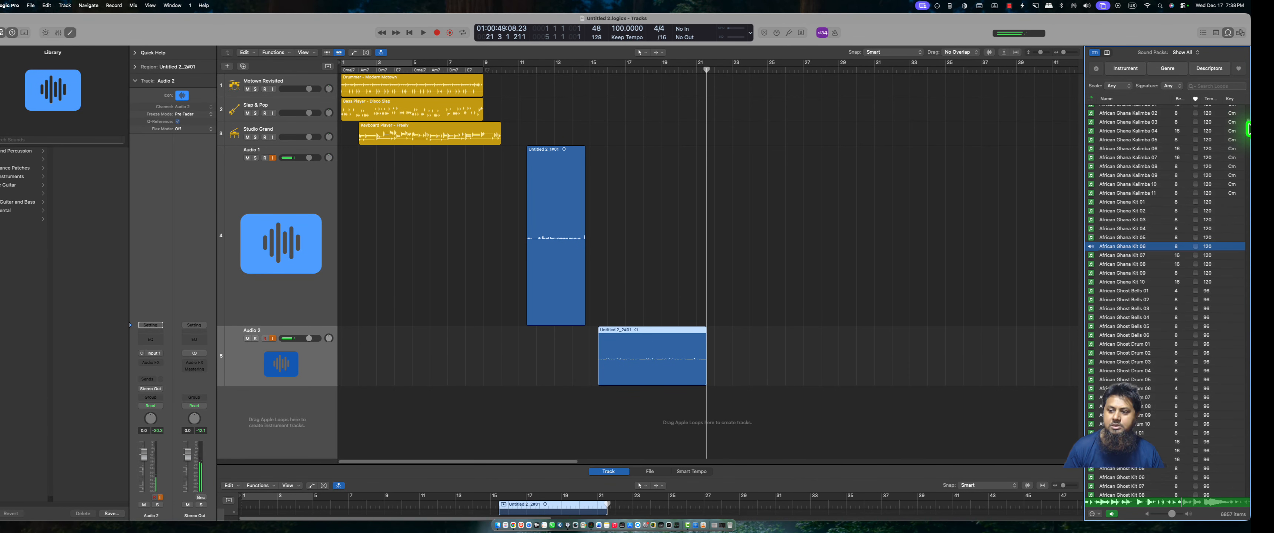
scroll(1118, 257, down, 8)
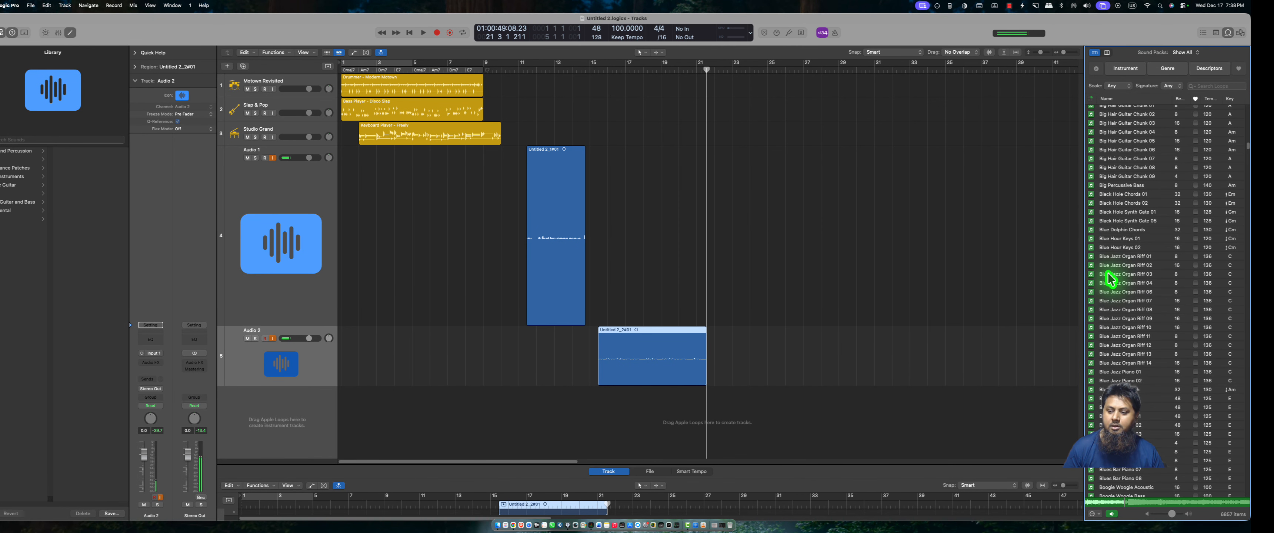
click(1108, 275)
scroll(1109, 279, down, 10)
click(1134, 290)
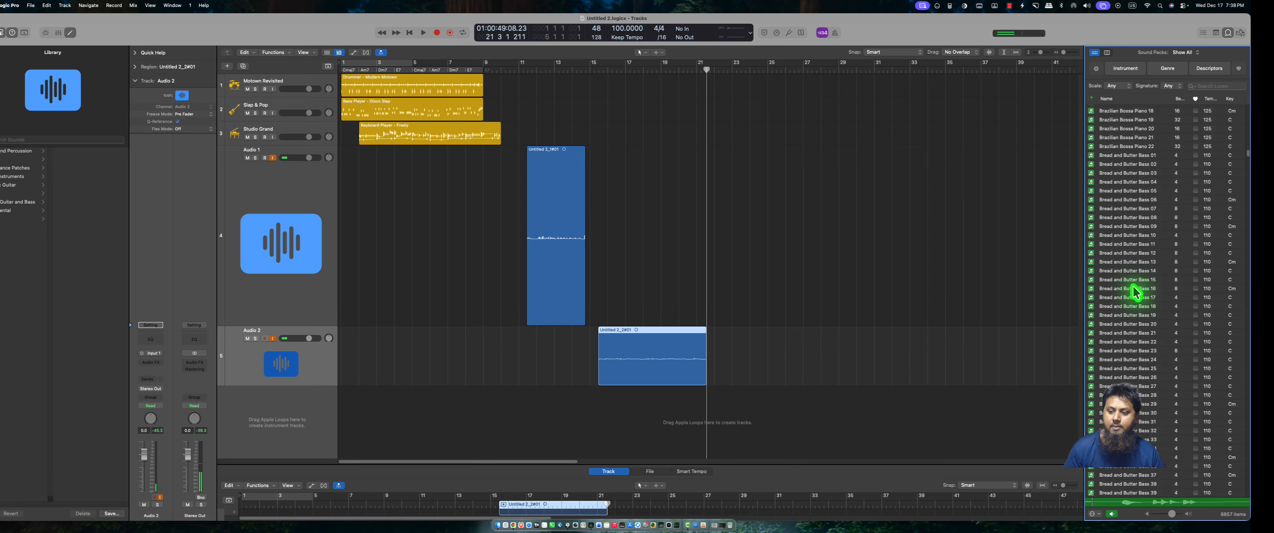
scroll(1134, 297, down, 11)
click(1135, 324)
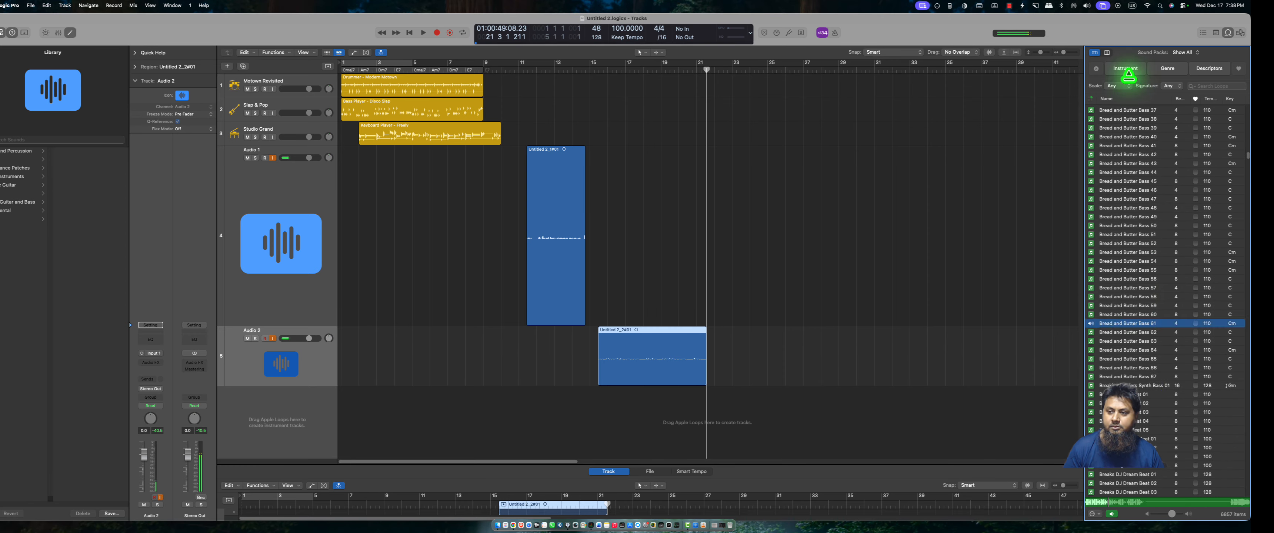
Filter the loops by the Clavinet instrument and preview a Downtempo Funk Clav loop
click(1133, 74)
click(1147, 118)
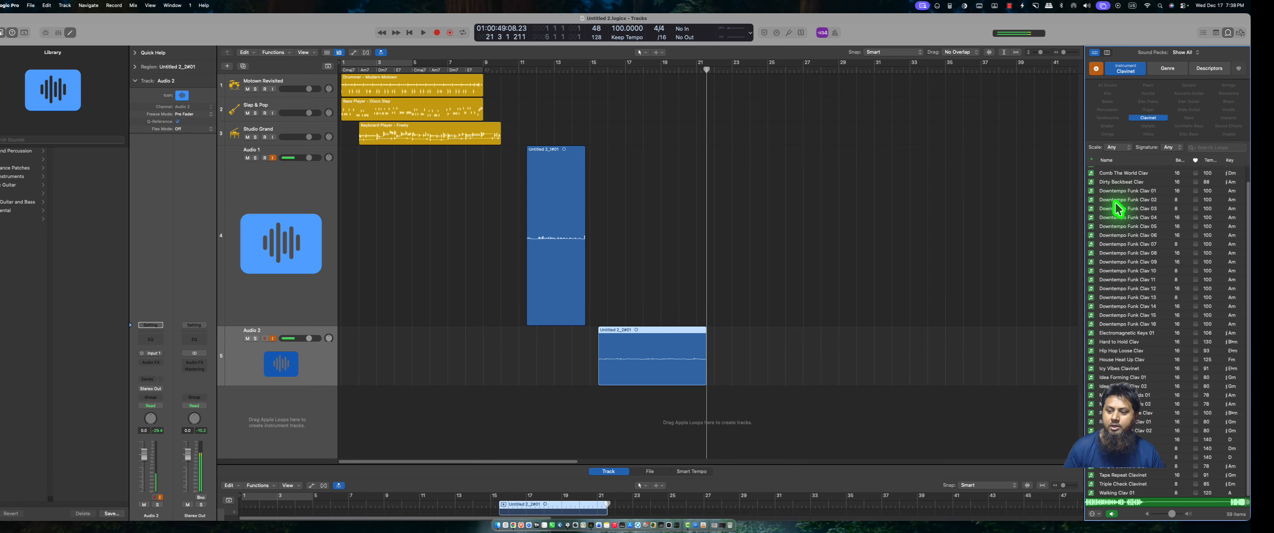
click(1116, 201)
Replace the Clavinet filter with Shaker and preview a Brazilian Bossa Drums loop
click(1147, 118)
click(1109, 126)
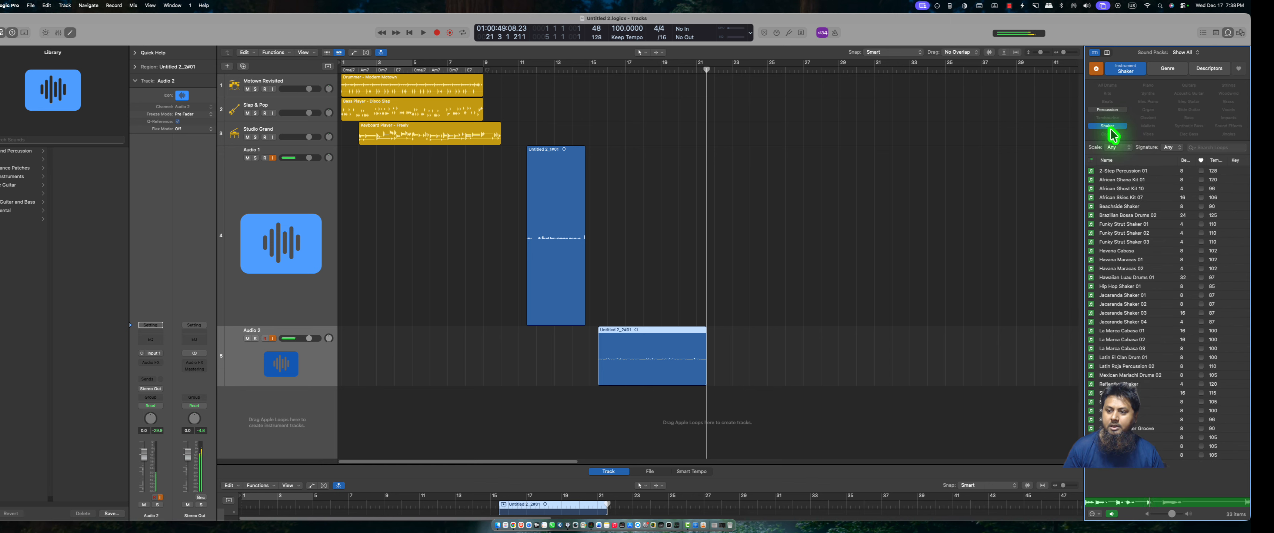
click(1139, 217)
Replace the Shaker filter with Conga and preview the first Funky conga loop
click(1108, 125)
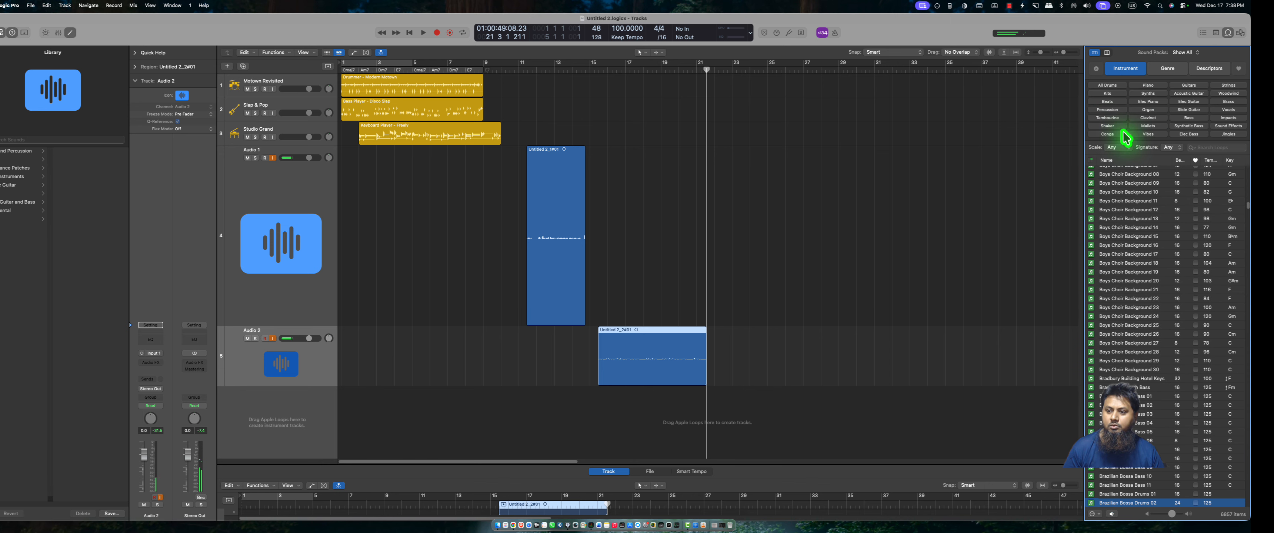
click(1108, 134)
click(1120, 190)
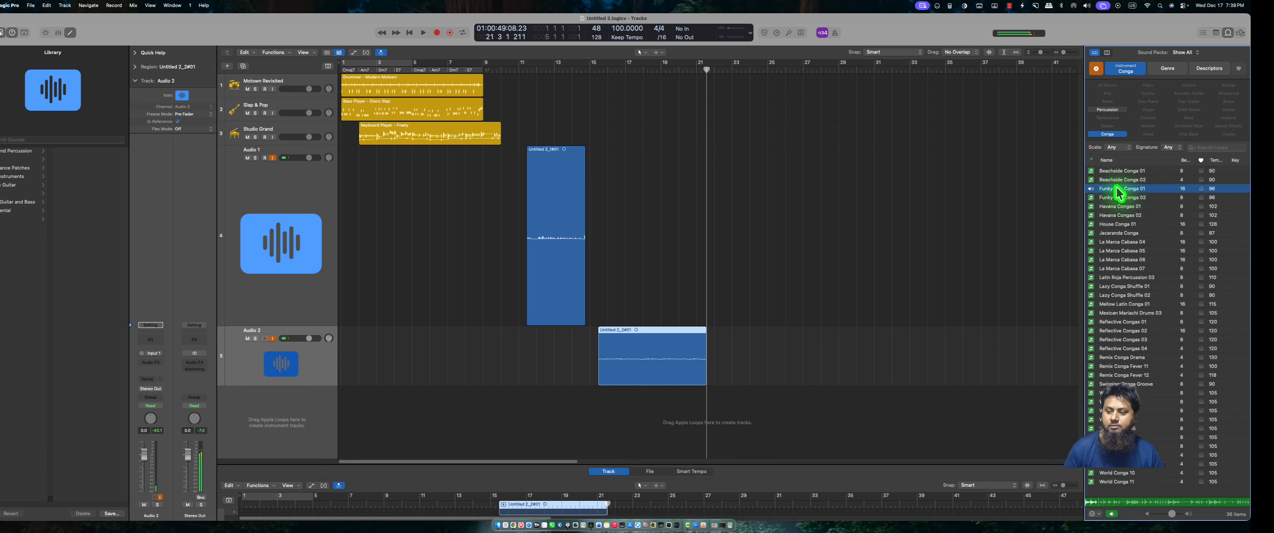
Replace the Conga filter with Vocals, preview the Classical Background 11 loop, and clear the Vocals filter
click(1119, 134)
click(1229, 109)
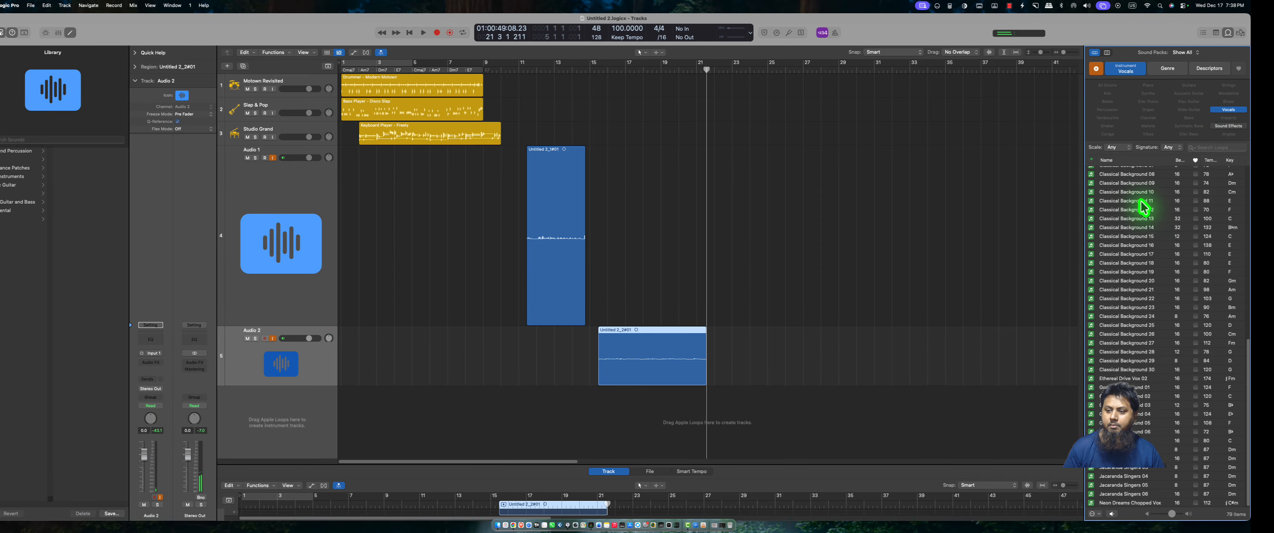
click(1141, 201)
click(1230, 108)
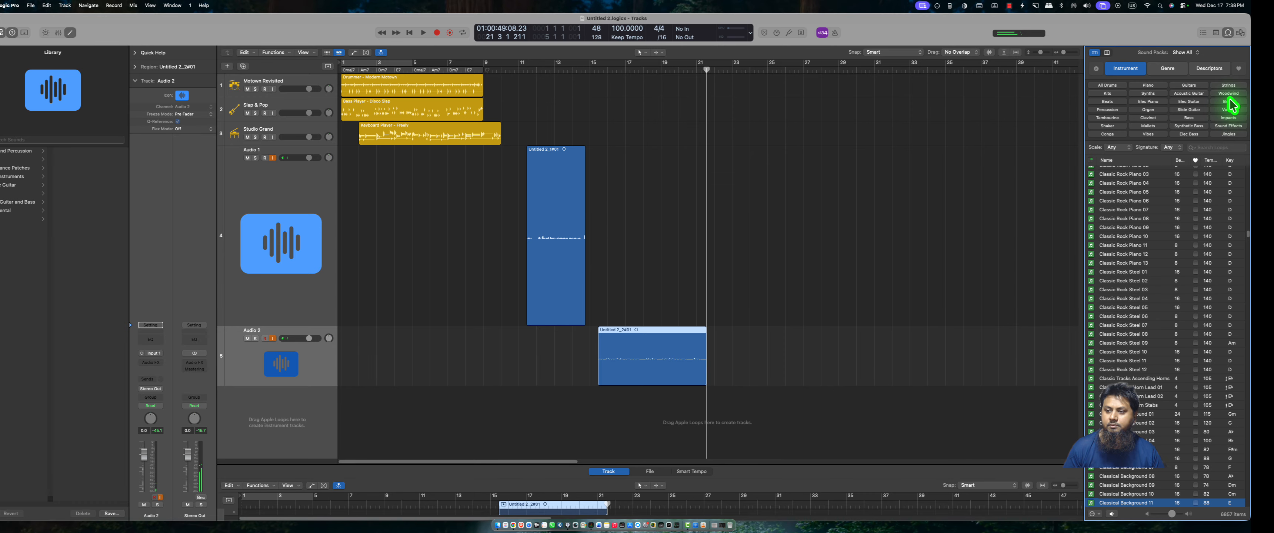
Filter the loops by Woodwind and preview the Turkish Morning Oboe 02 and 06 loops
click(1229, 93)
click(1140, 184)
click(1132, 209)
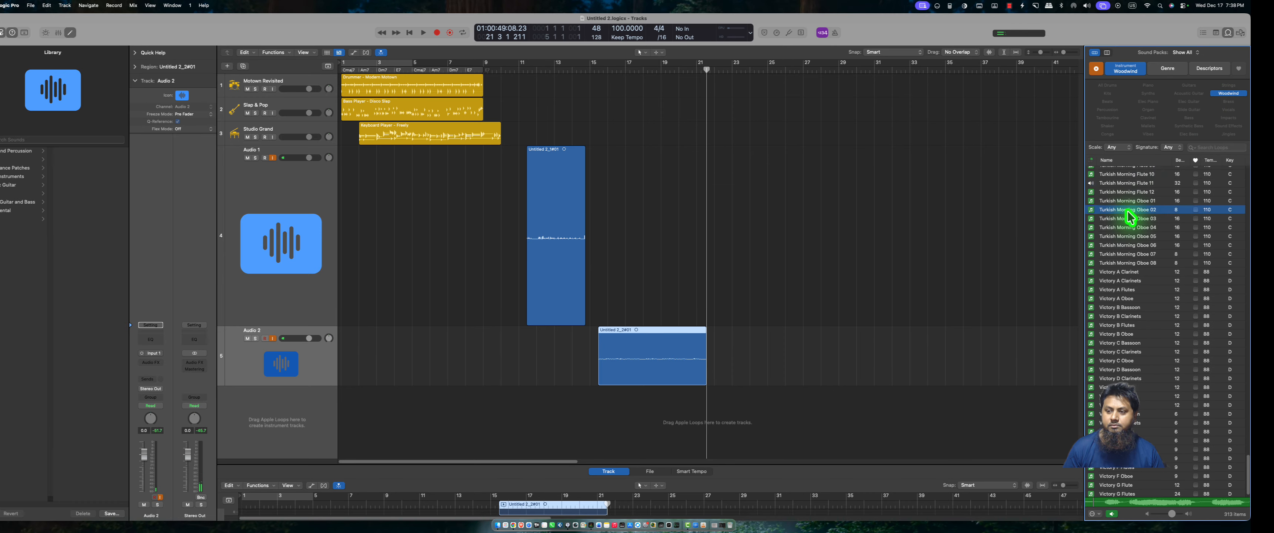
click(1123, 246)
scroll(1123, 249, down, 1)
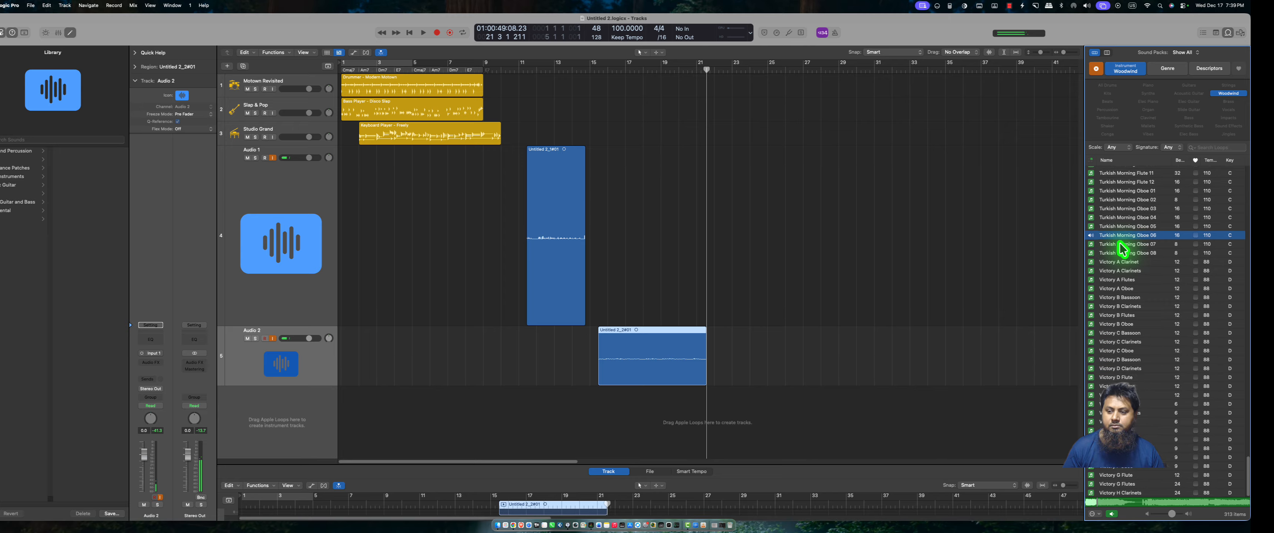
Add the Turkish Morning Oboe 07 loop at bar 2 on a new track below Audio 2 and enlarge the Piano Roll
drag(1118, 246, 351, 434)
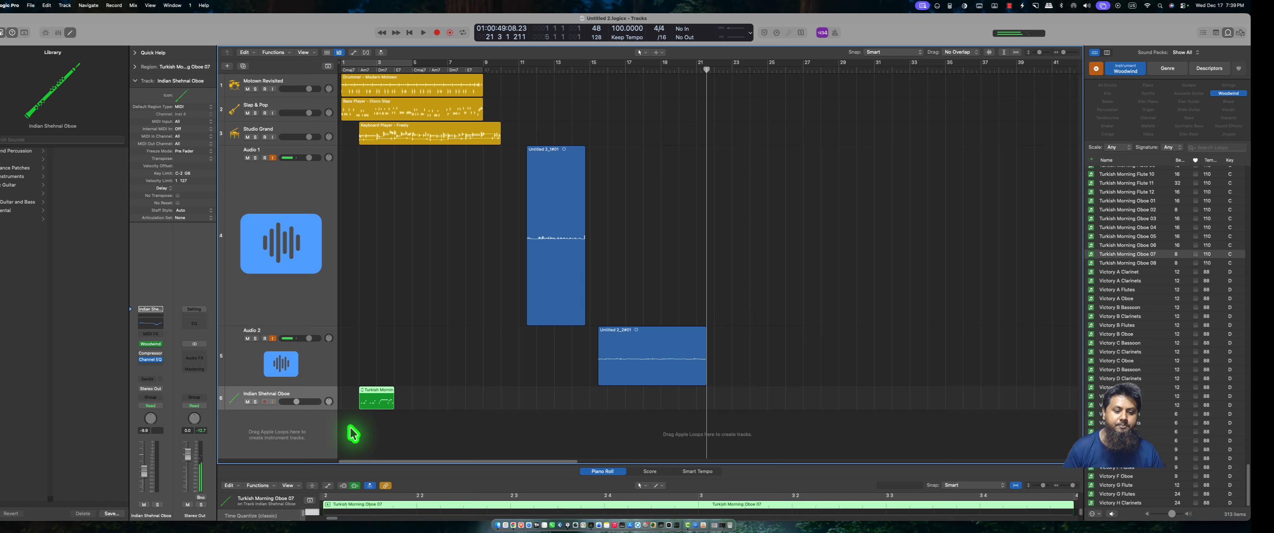
key(e)
double_click(376, 402)
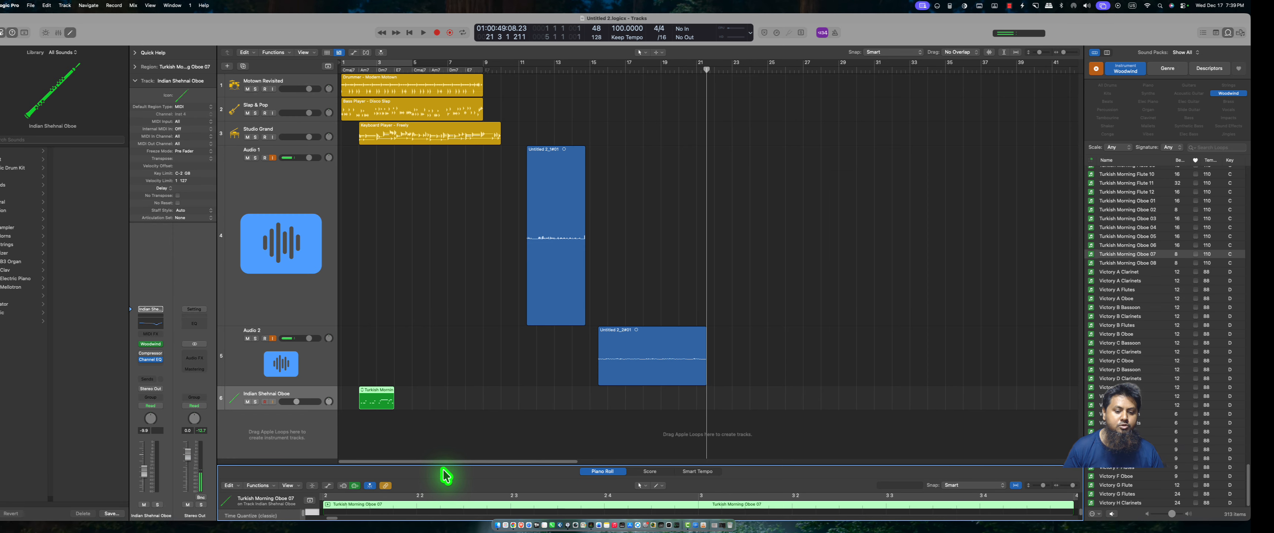
drag(444, 463, 515, 401)
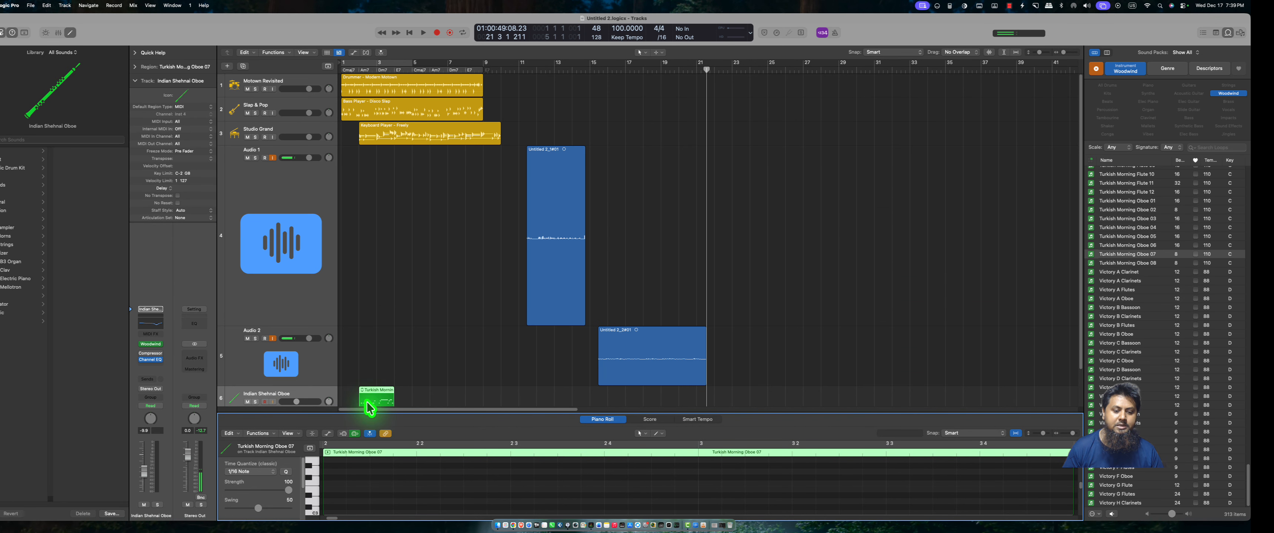
Move the playhead near the start of the oboe region, open its notes in the Piano Roll, and audition several notes
click(361, 62)
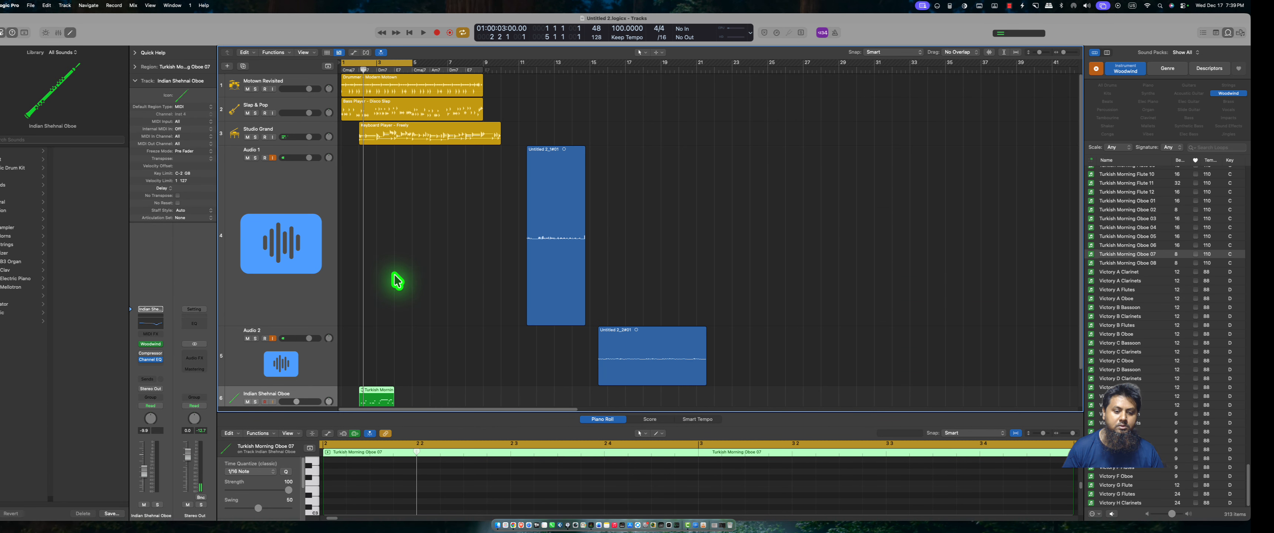
scroll(445, 371, down, 1)
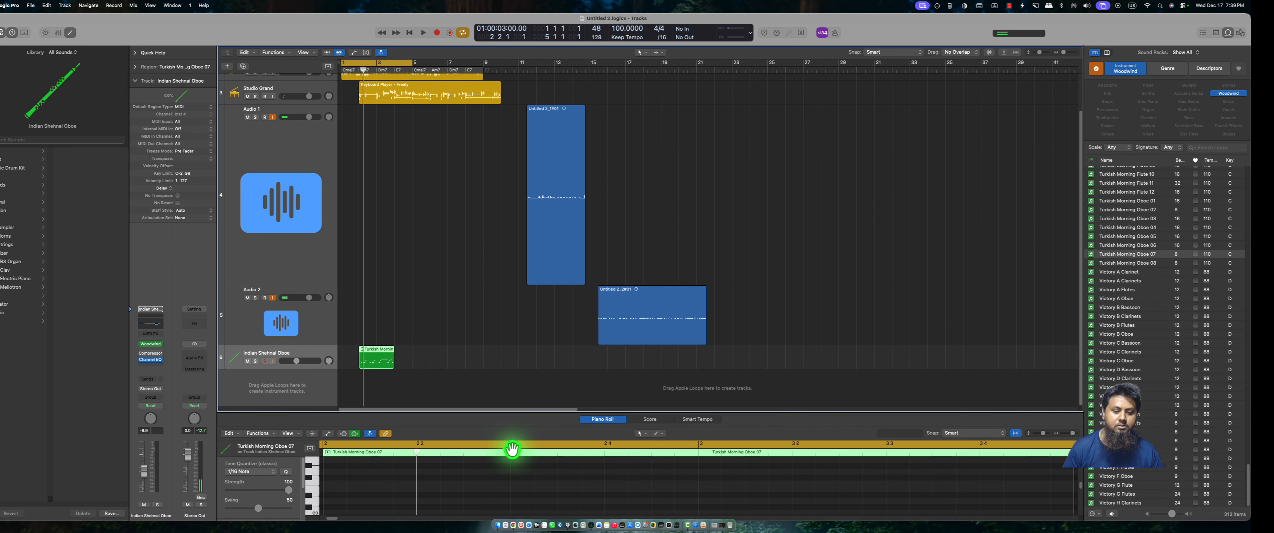
double_click(376, 362)
double_click(380, 393)
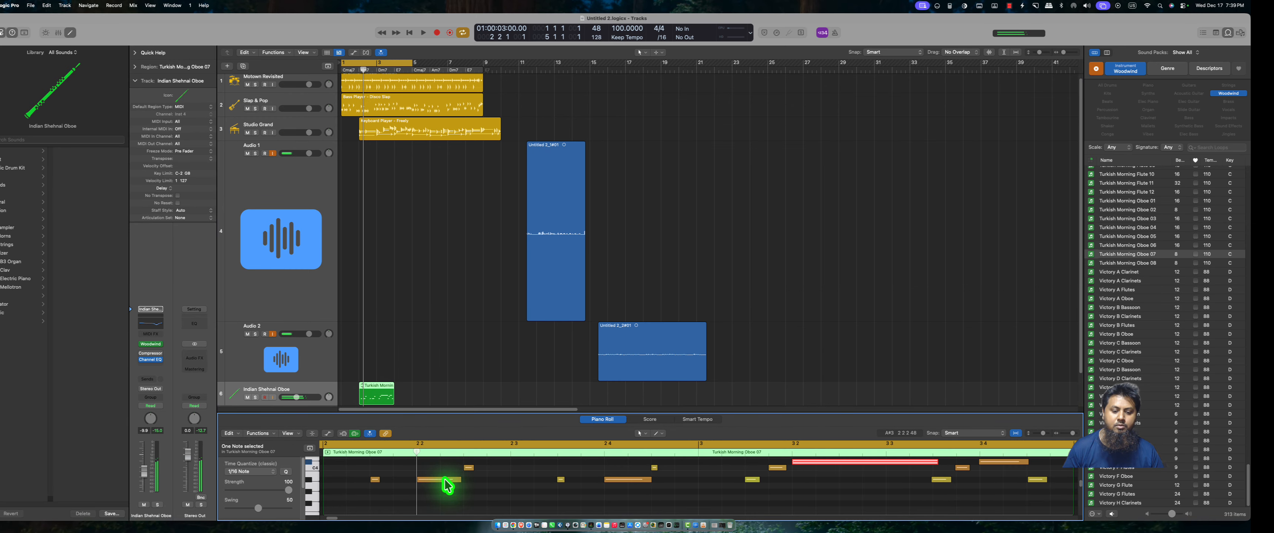
click(469, 467)
click(643, 480)
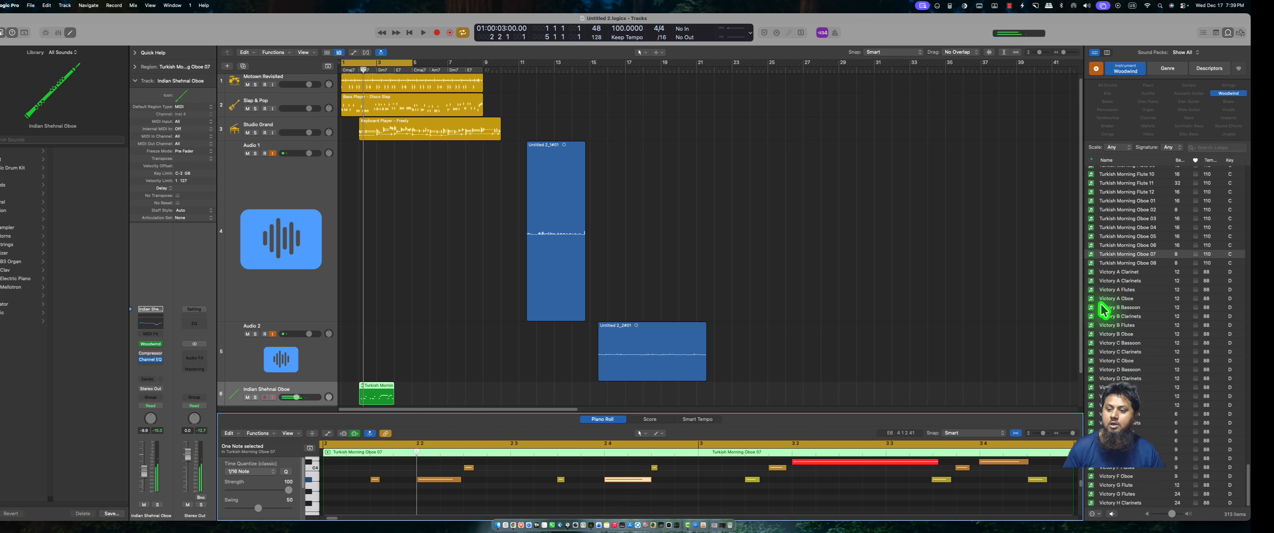
Set the loop browser to show all loop types and clear the Woodwind filter
click(1092, 159)
click(1008, 157)
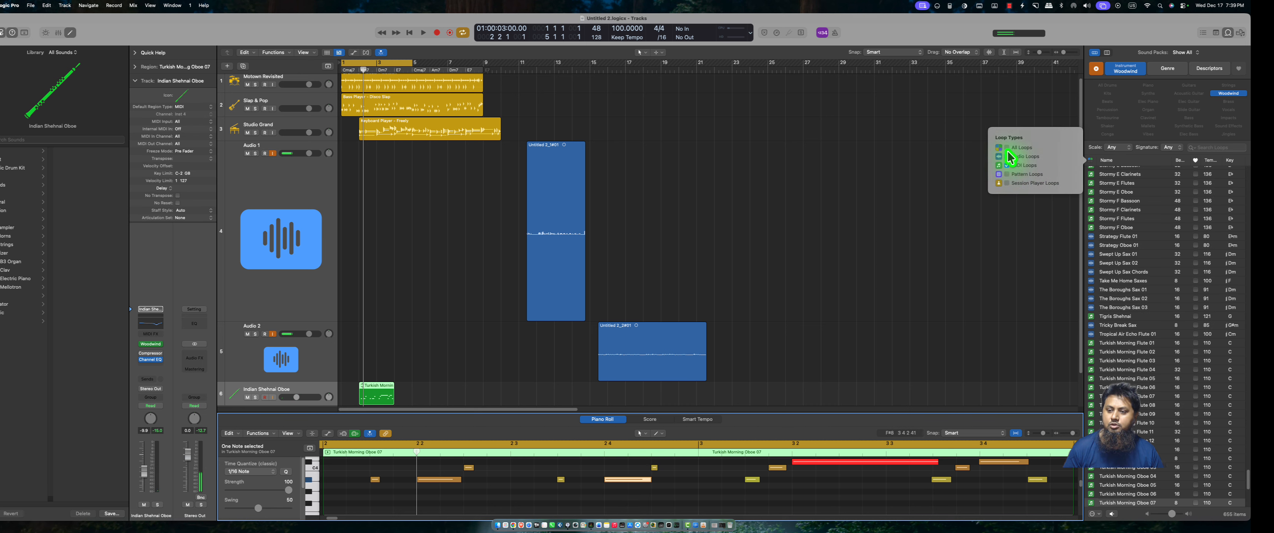
click(1096, 68)
Look over the loop descriptors, return to the instrument filters, and briefly filter by Percussion
click(1208, 69)
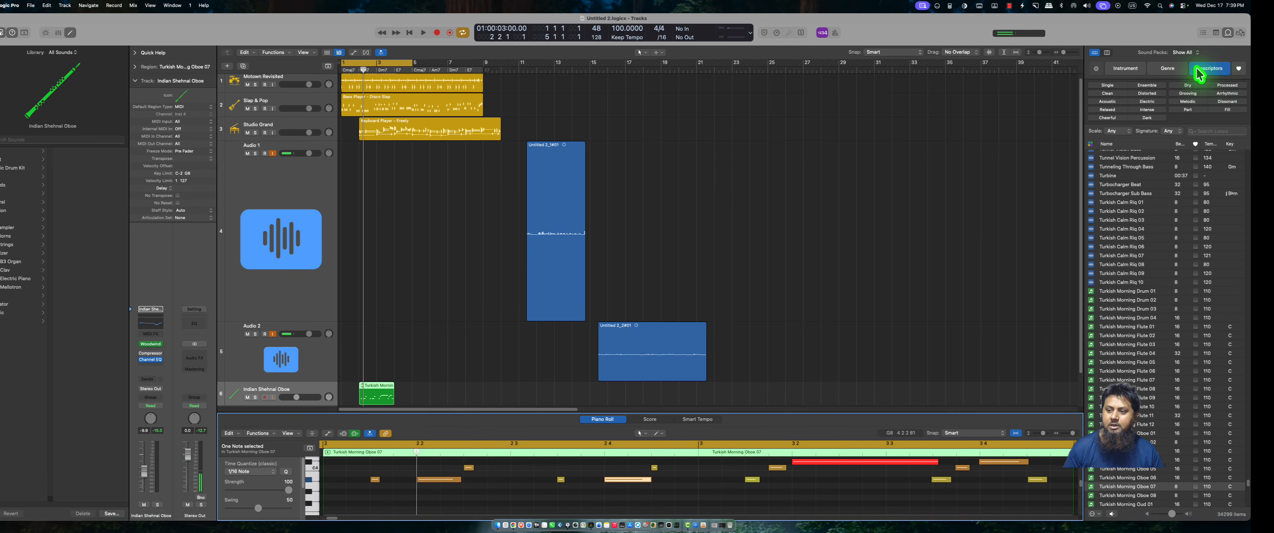
click(1130, 69)
click(1107, 109)
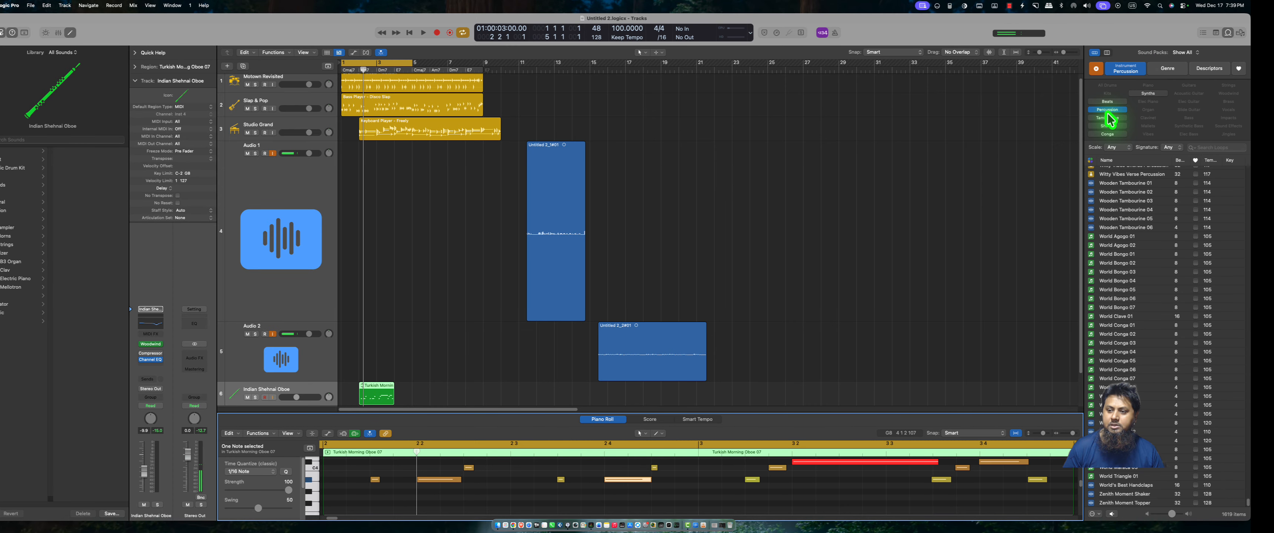
click(1108, 111)
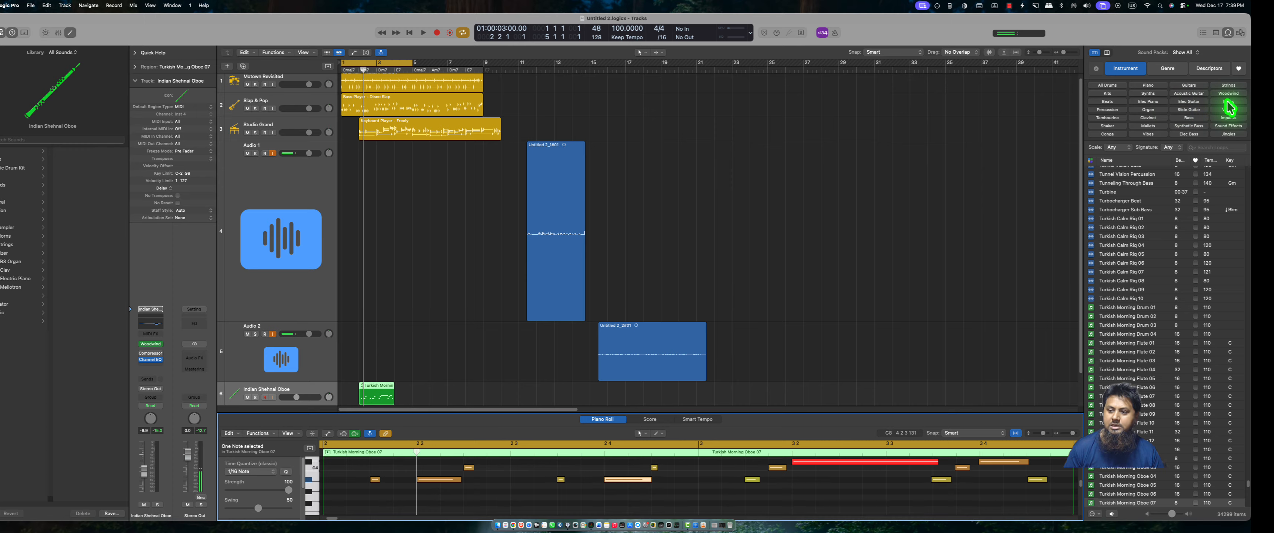
Search the loops for "bird" and preview several results, including Bird Blackbird, Bird Rooster, Bird Sparrow and Bird Walk Chords 01
click(1211, 148)
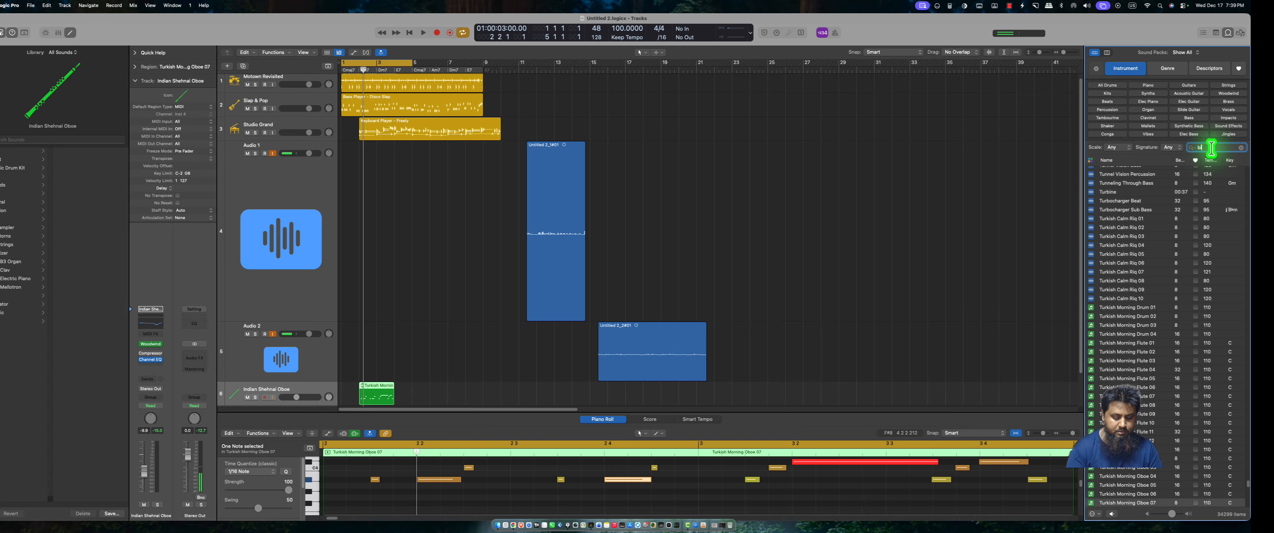
click(1128, 172)
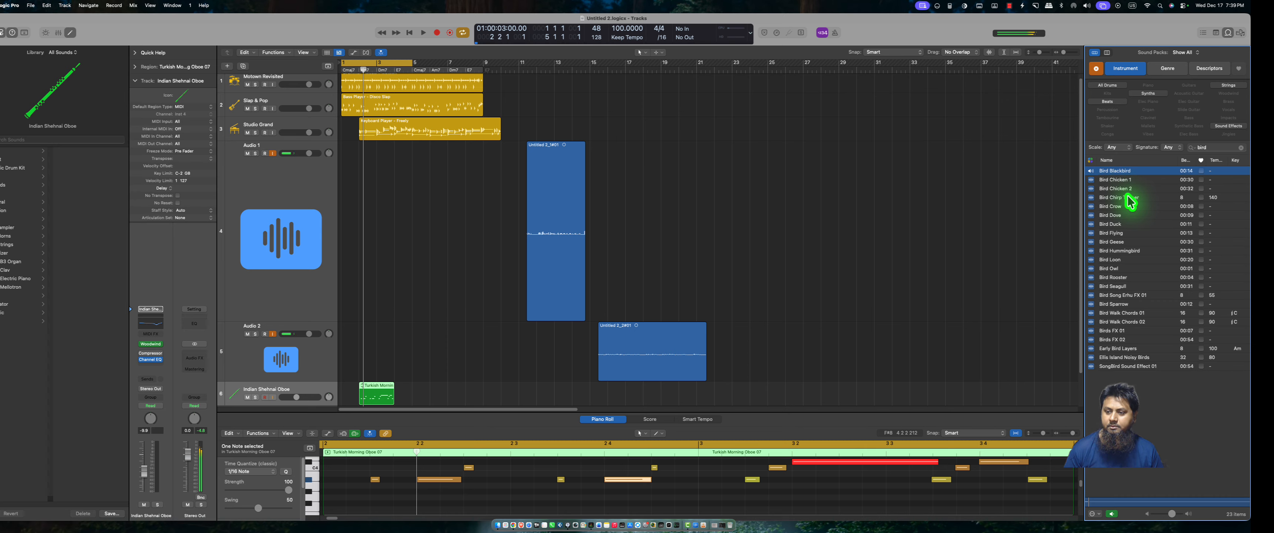
click(1128, 198)
click(1121, 233)
click(1117, 277)
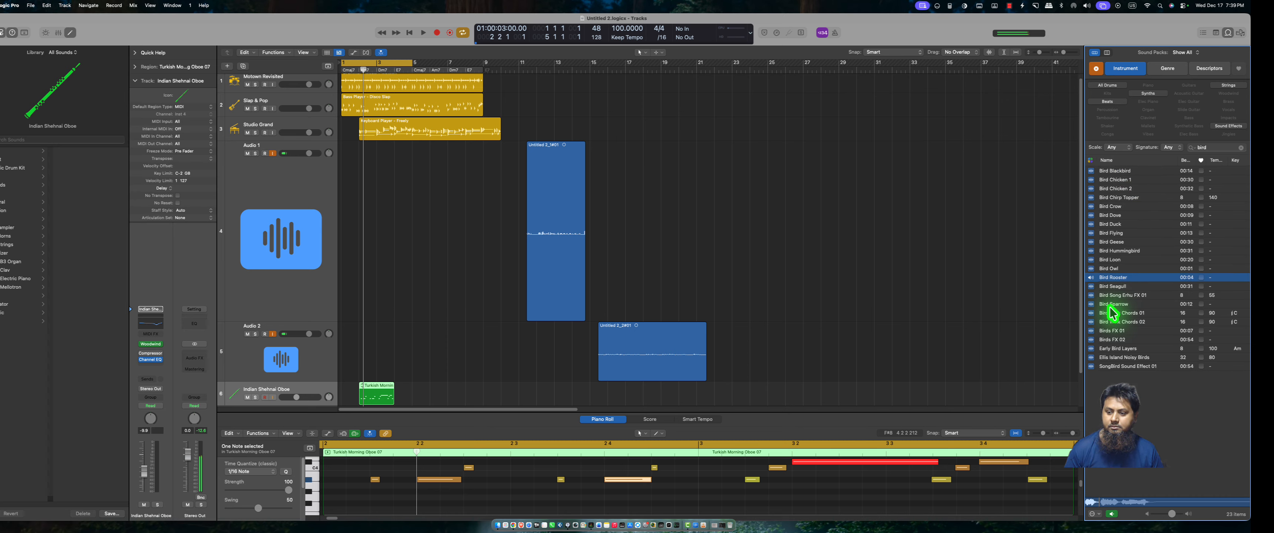
click(1110, 305)
click(1111, 315)
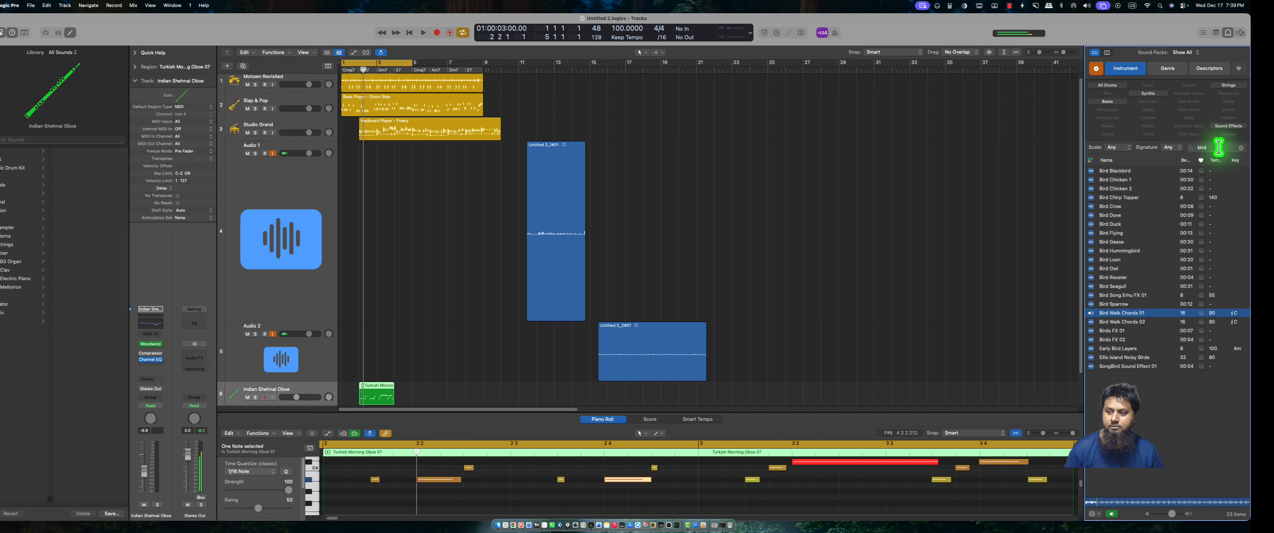
Search the loops for "shoot" instead and preview Shooting Hoops Synth
click(1241, 147)
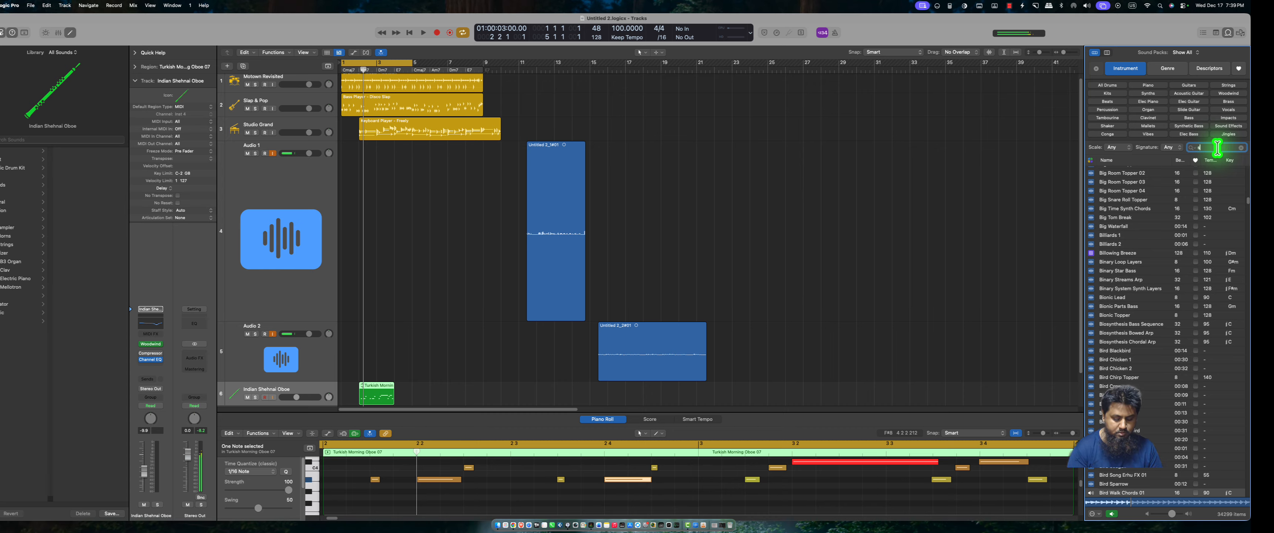
text(shoot)
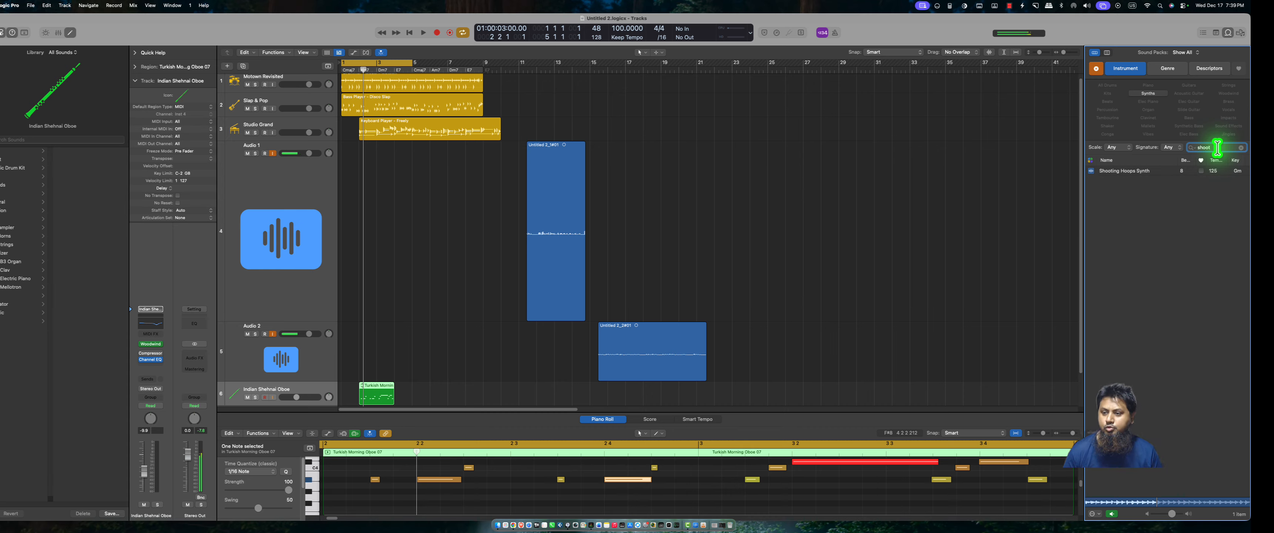
click(1147, 172)
click(1146, 171)
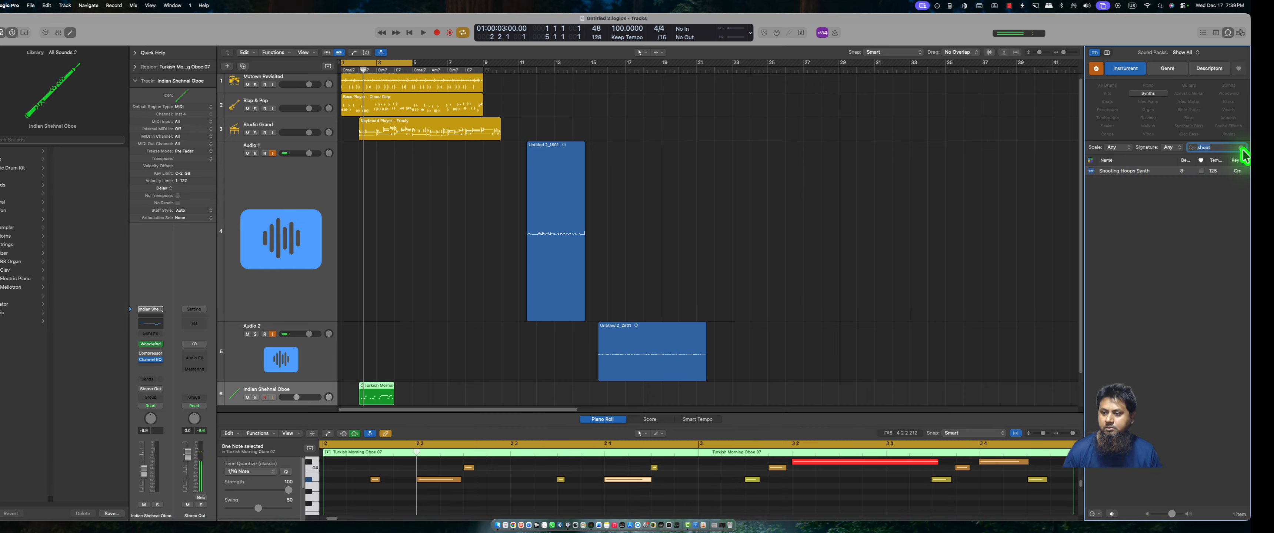
Search the loops for "808" and preview a few results, including Snappy Hi-Hat 09 and TR-808 Hip Hop Beat 02
click(1240, 148)
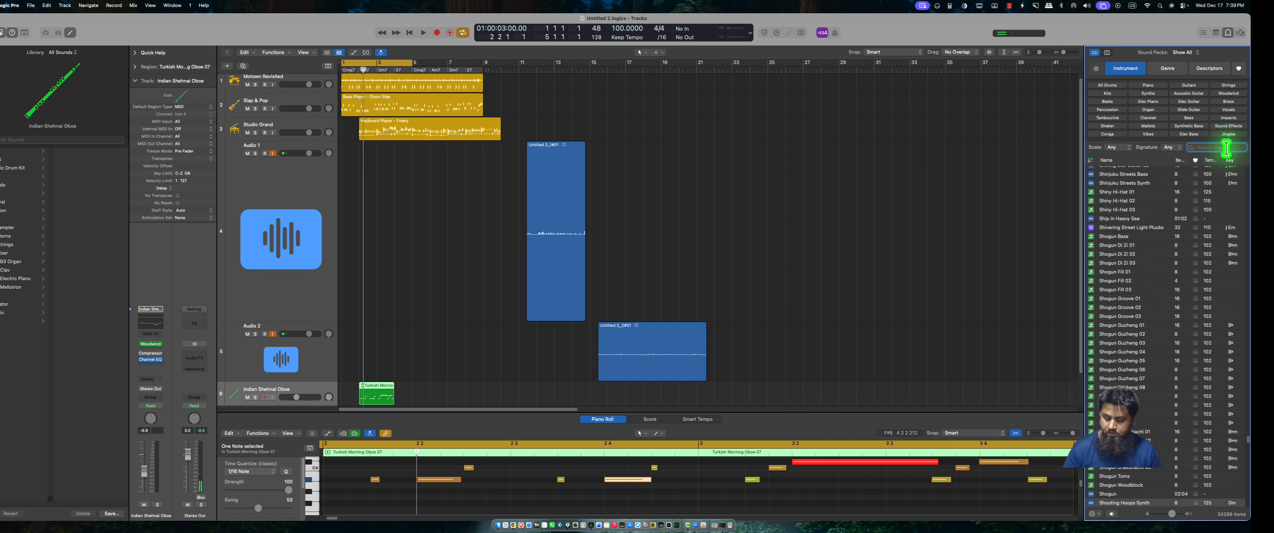
text(808)
scroll(1152, 204, down, 10)
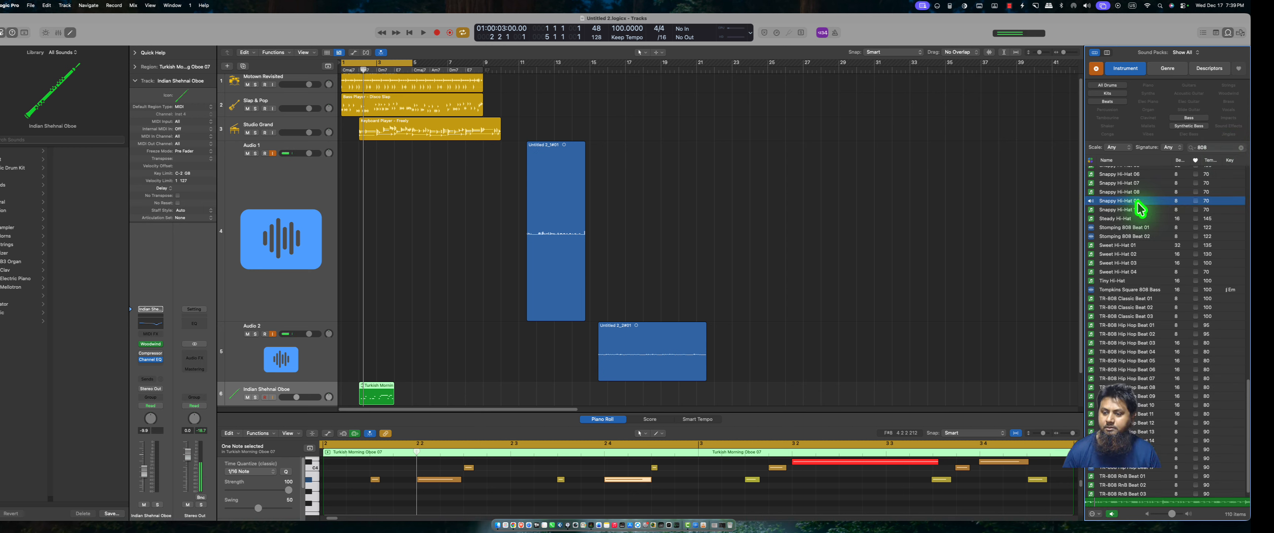
click(1143, 317)
scroll(1143, 320, down, 1)
click(1139, 324)
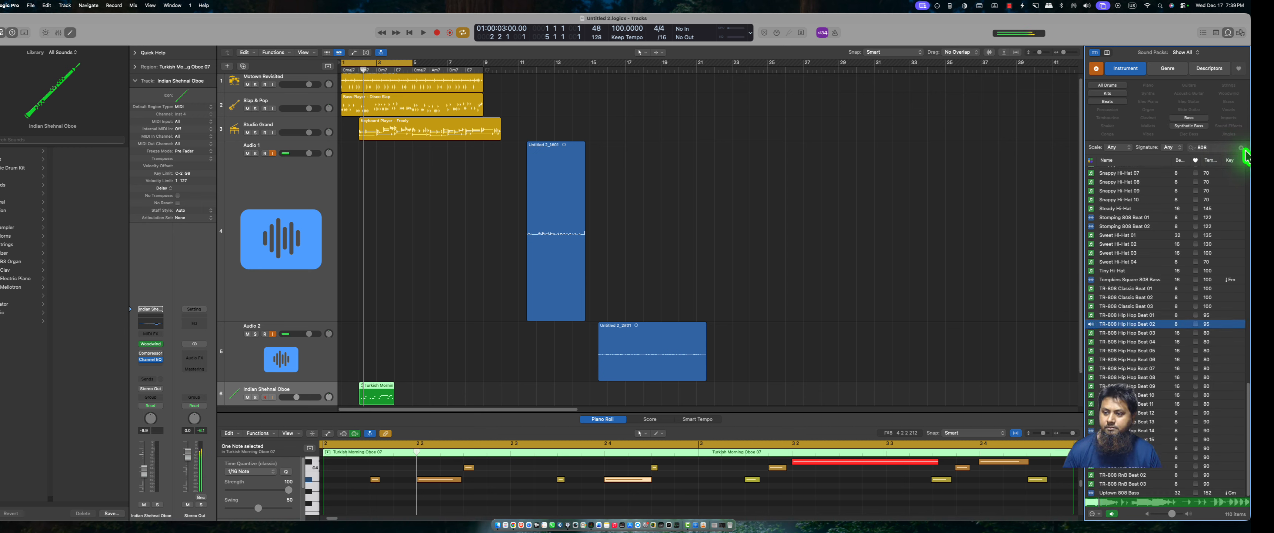
Search the loops for "duf", preview the Duffer Dimension loops, and clear the search
click(1242, 148)
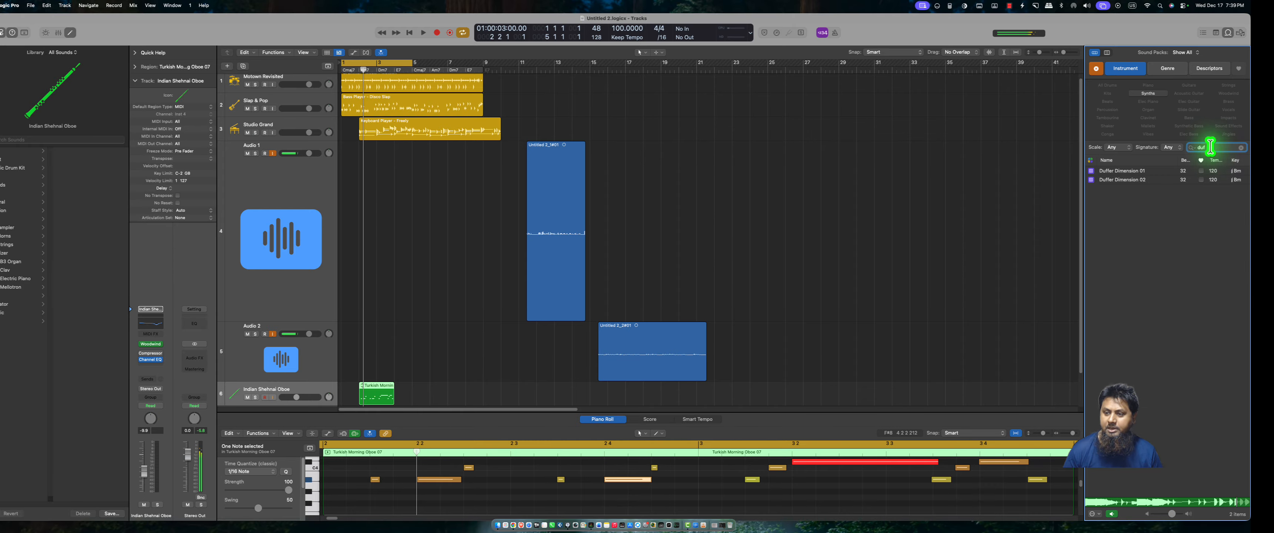
click(1145, 171)
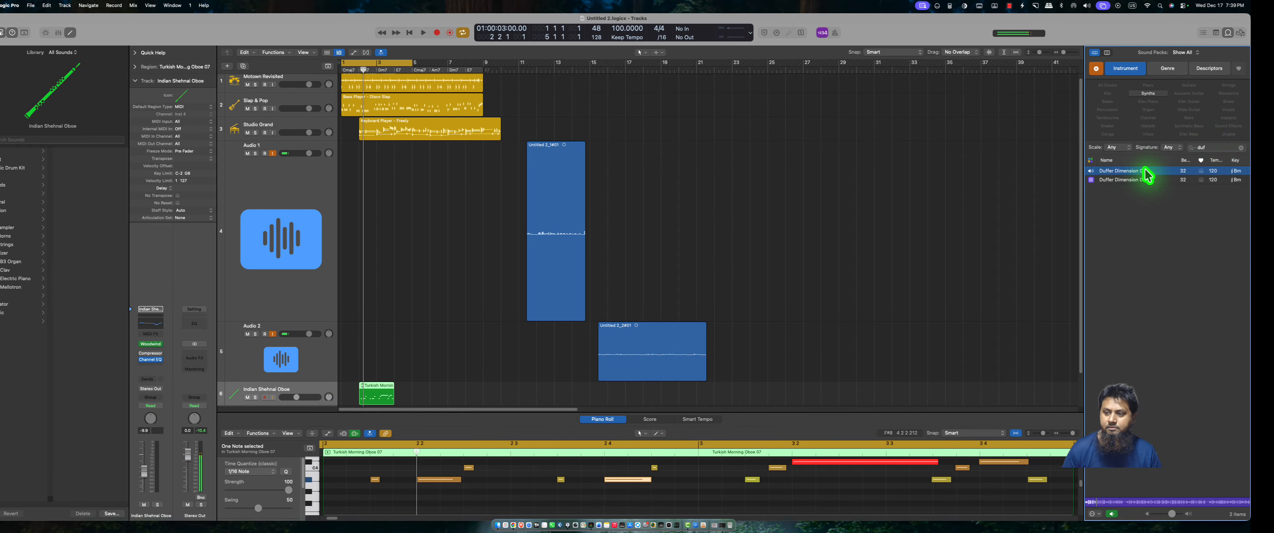
click(1241, 147)
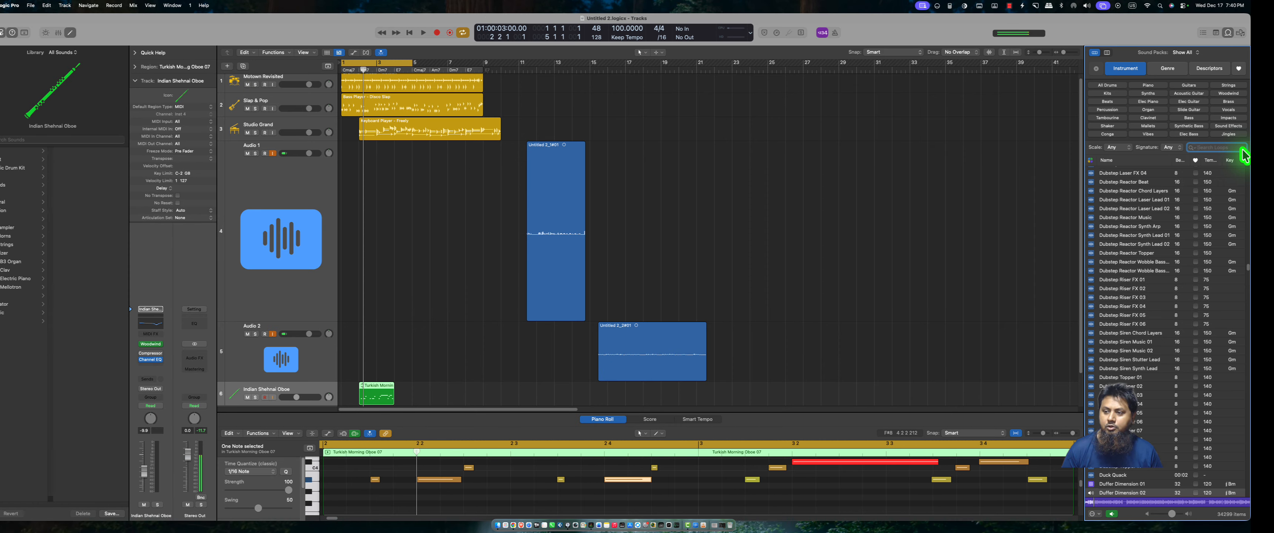
Deselect the oboe region, then start and stop a preview of Dubstep Reactor Synth Lead 01
click(923, 147)
click(1091, 236)
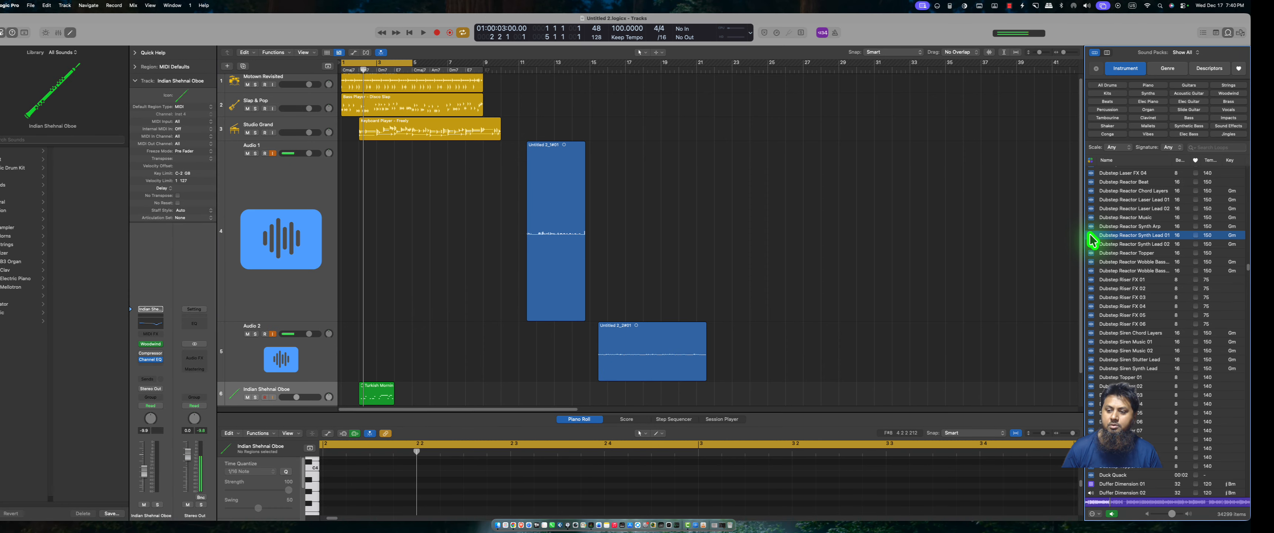
click(1093, 236)
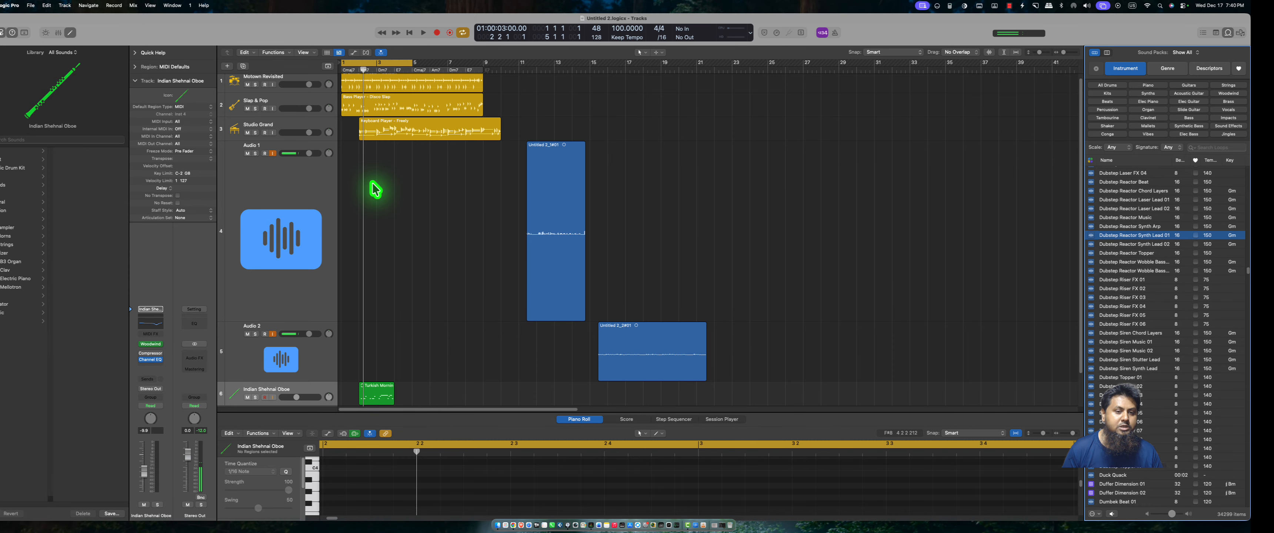
Create a new MIDI software instrument track with the default patch and stereo output
scroll(376, 189, down, 3)
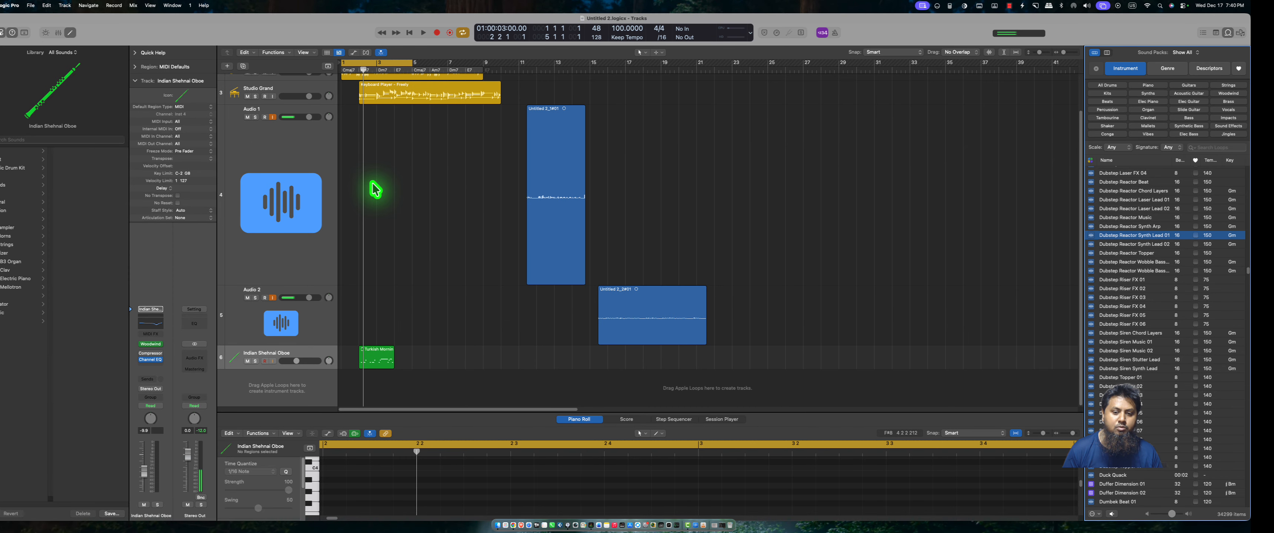
click(228, 68)
click(499, 211)
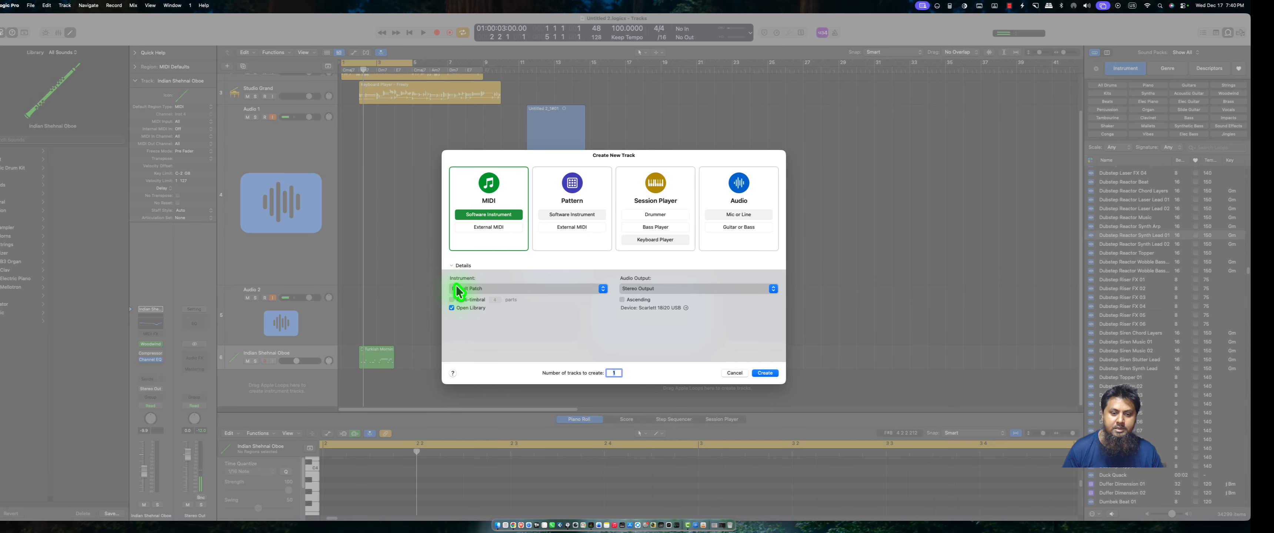
click(482, 289)
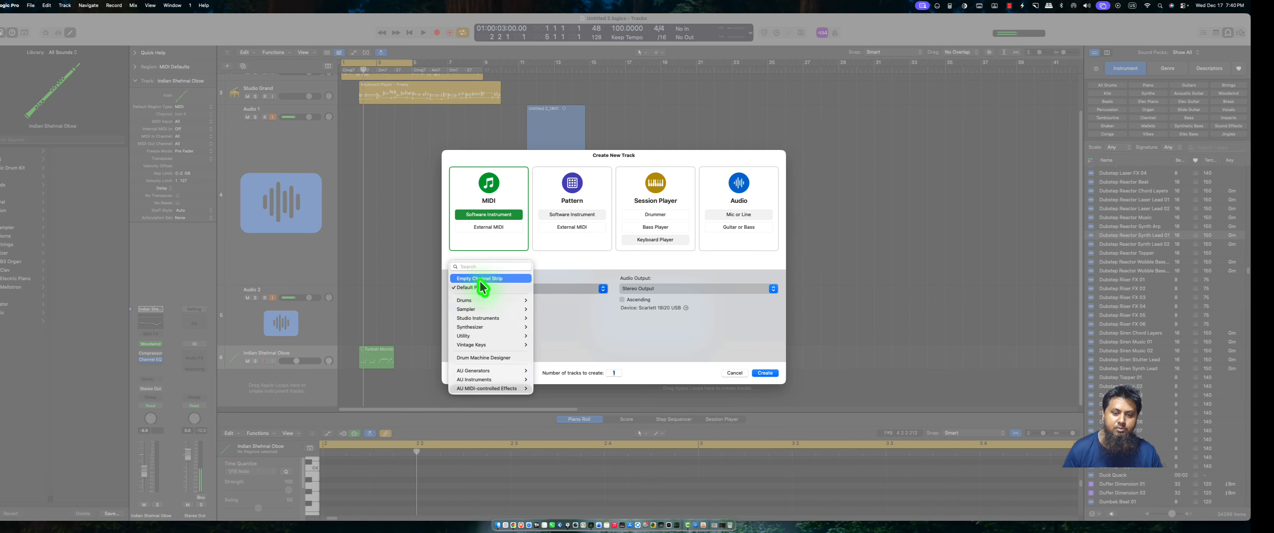
click(611, 268)
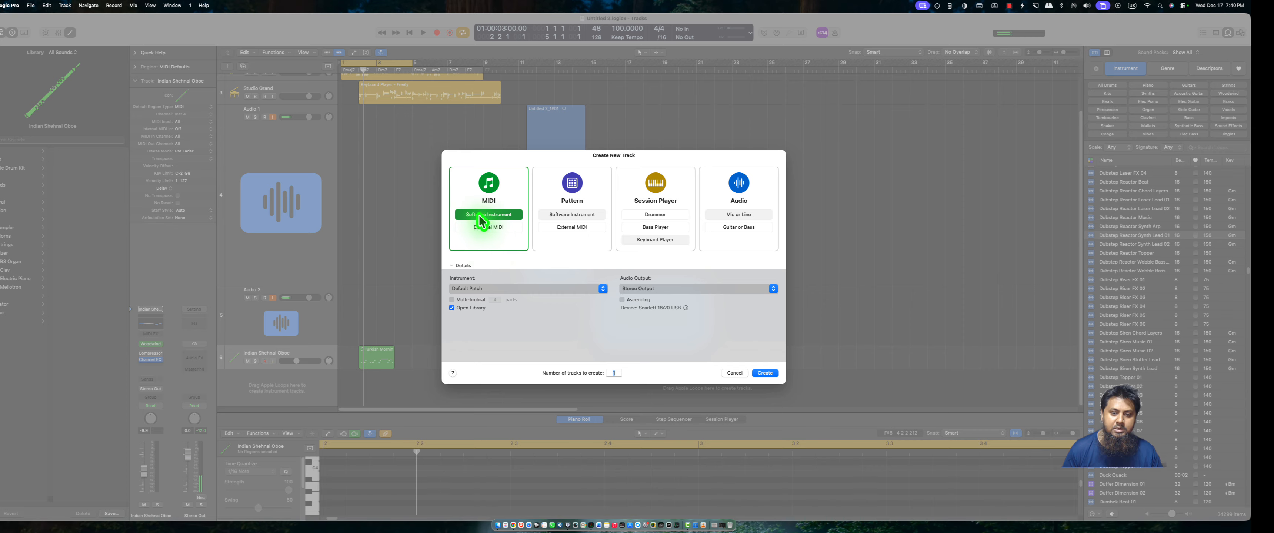
click(648, 291)
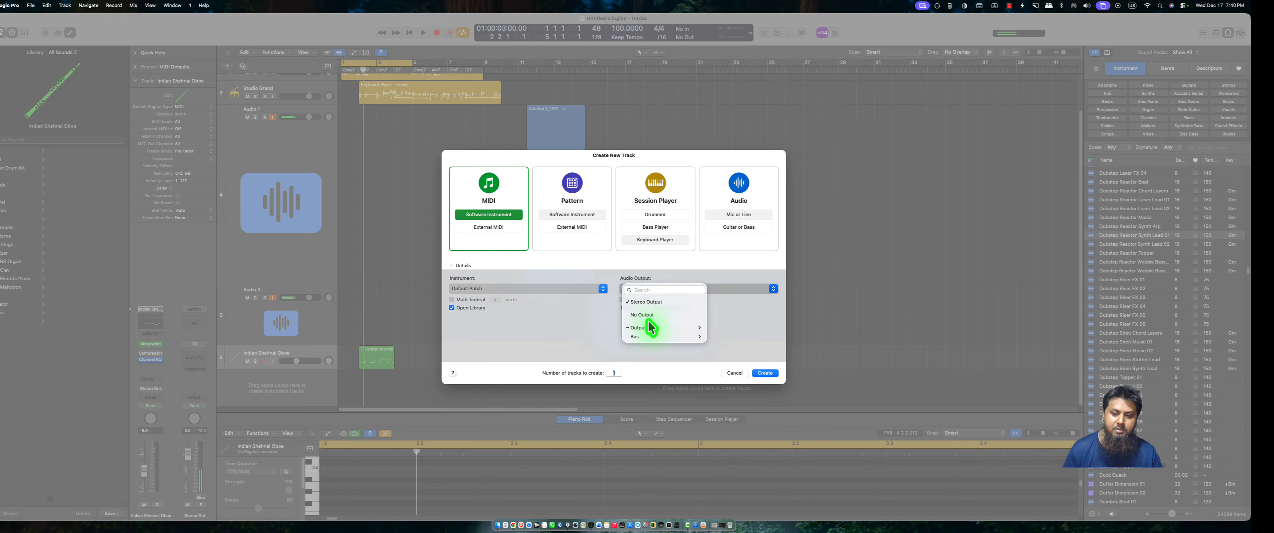
mouse_move(649, 329)
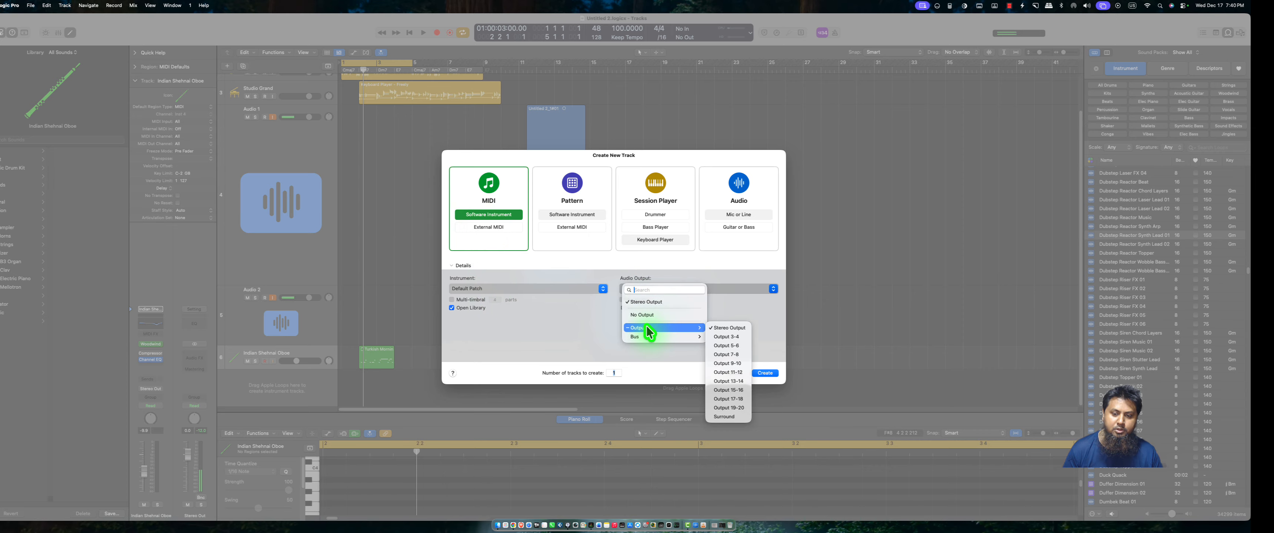
click(751, 257)
click(766, 374)
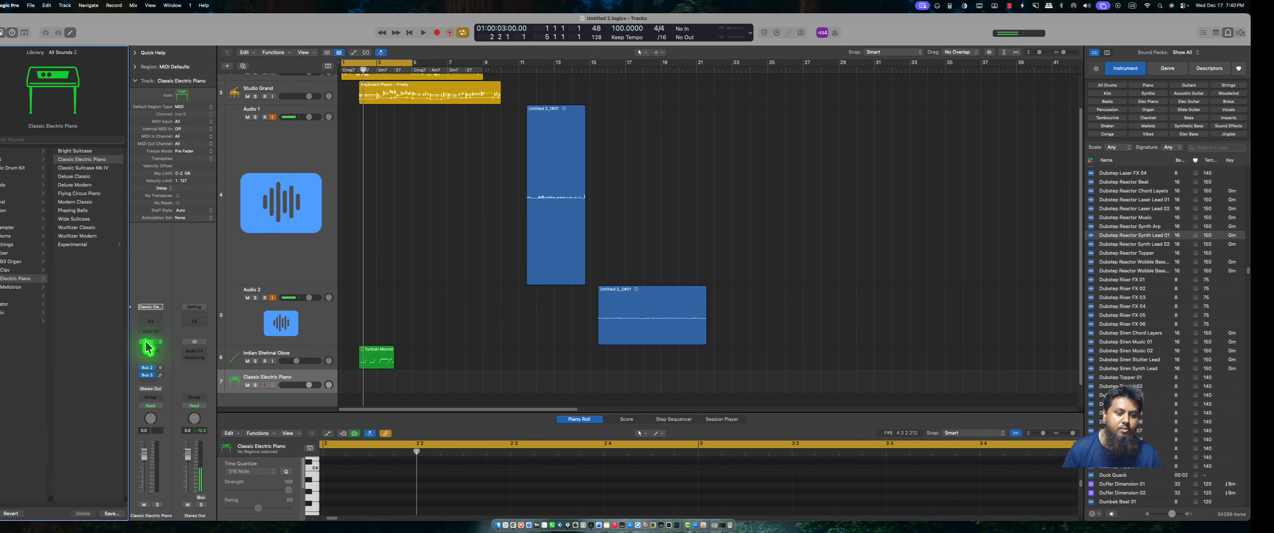
Expand Quick Help and the Region inspector with its additional parameters, then collapse both sections again
click(136, 68)
click(135, 53)
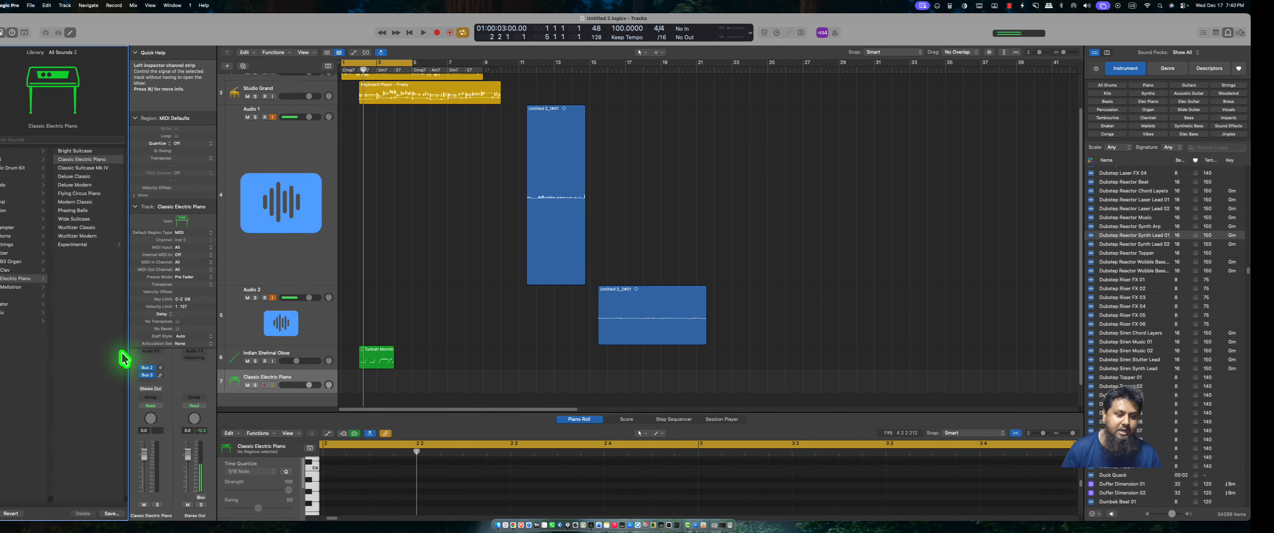
click(137, 195)
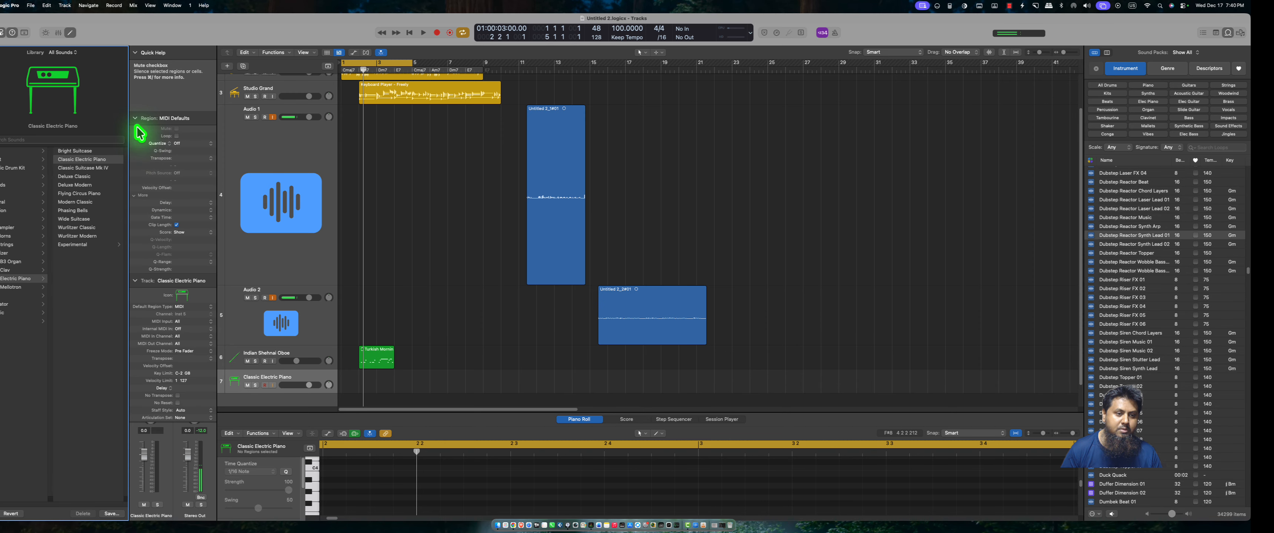
click(135, 53)
click(135, 66)
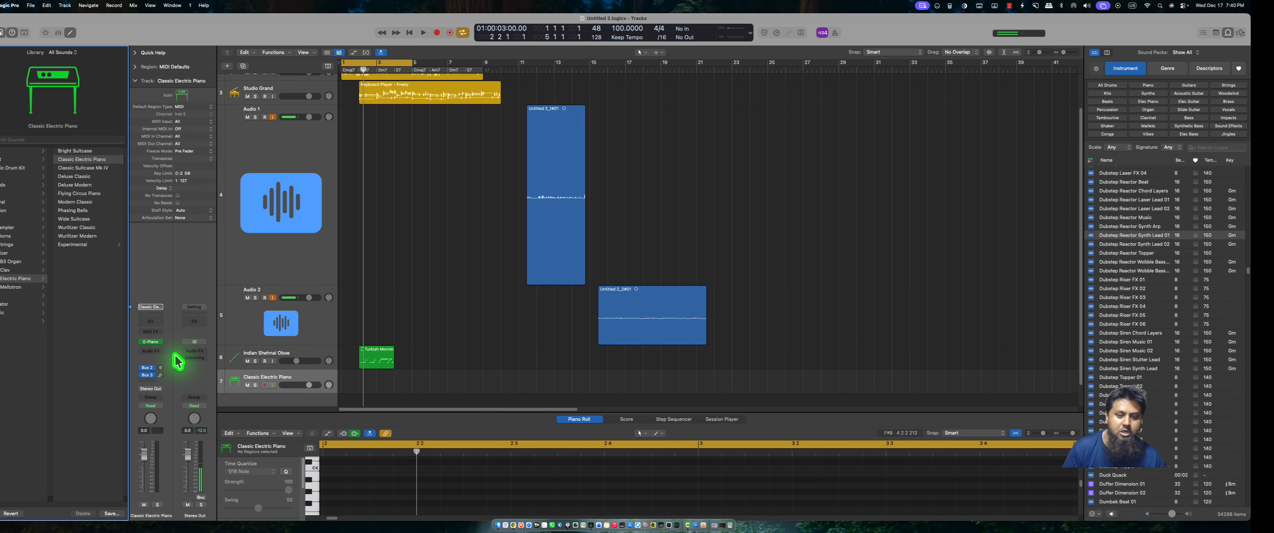
mouse_move(150, 349)
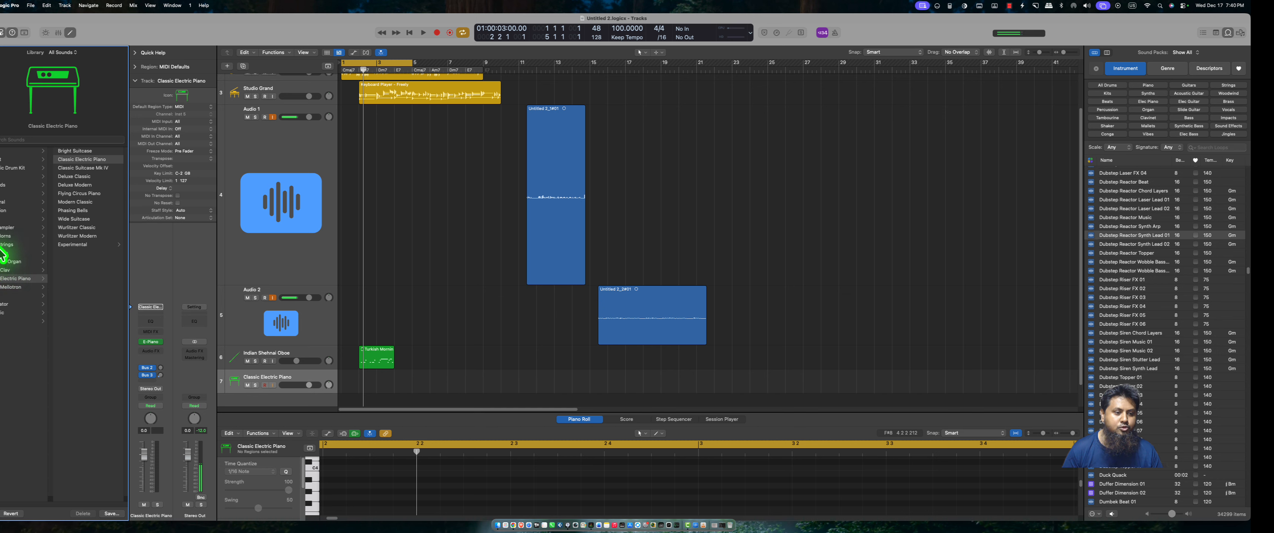
Load the Indian Sitar patch from the Stringed category on the new track and open its Sampler instrument
click(5, 295)
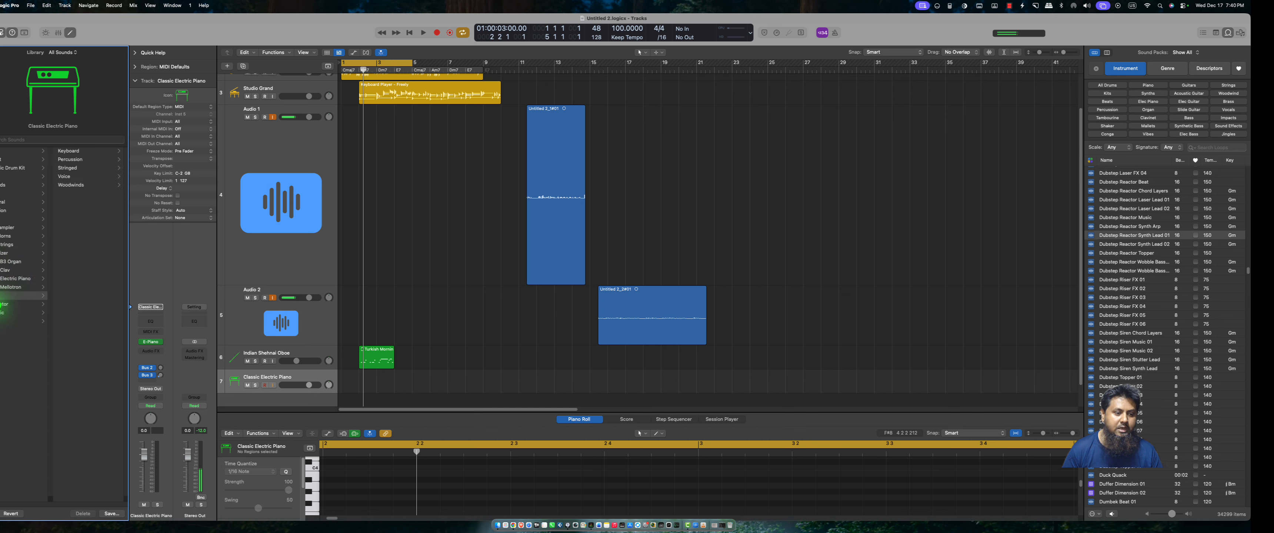
click(66, 168)
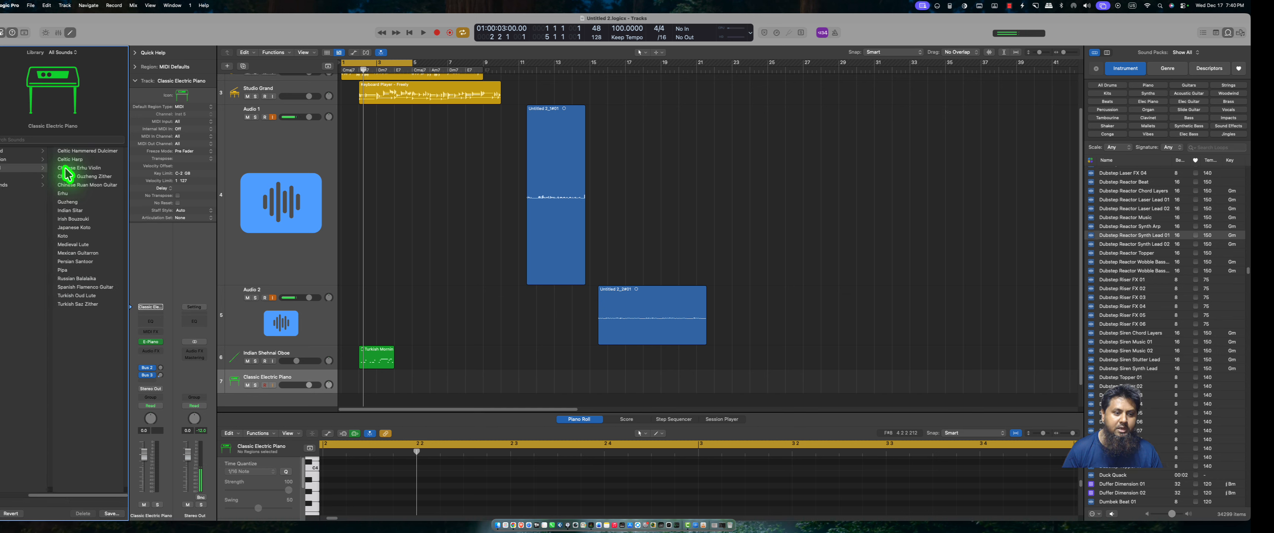
click(70, 211)
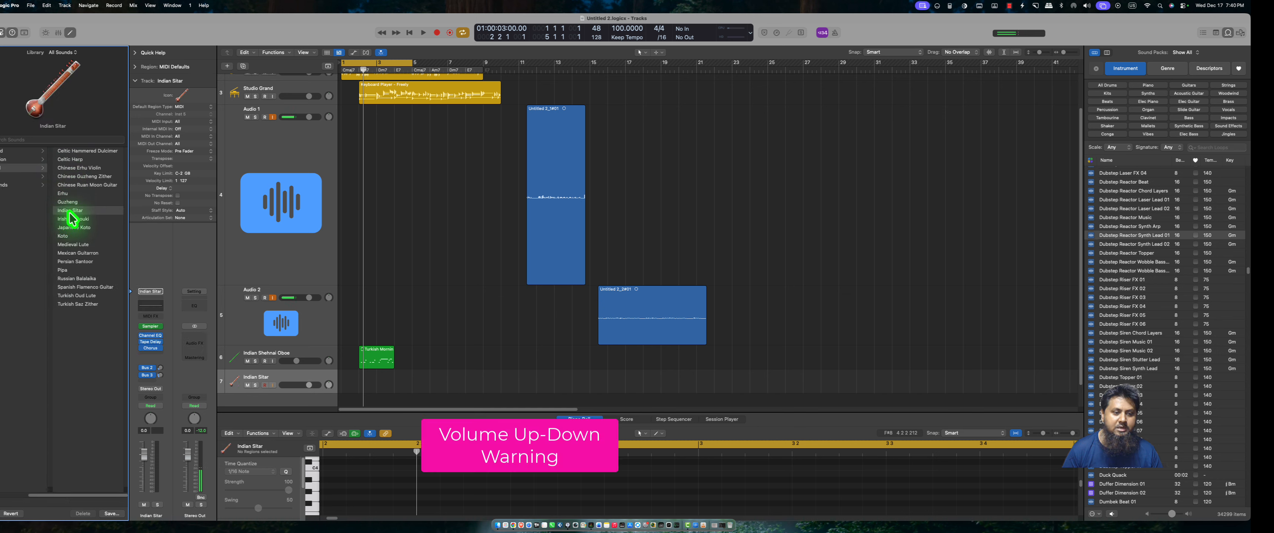
click(148, 329)
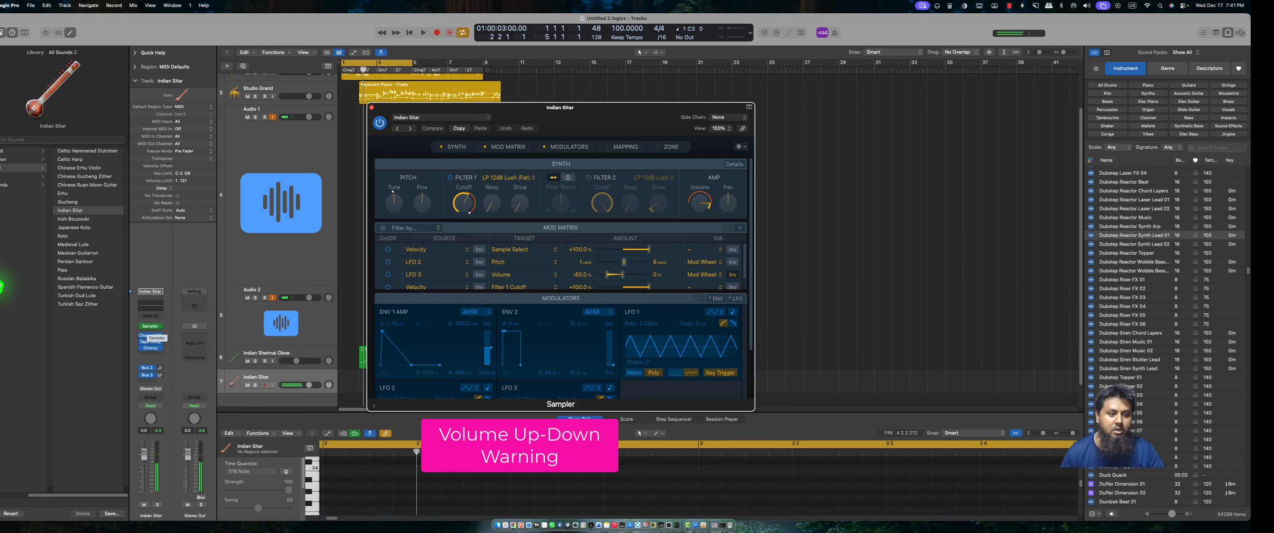
Try the Irish Bouzouki, Chinese Erhu Violin, Russian Balalaika and Turkish Oud Lute patches on the track
click(84, 220)
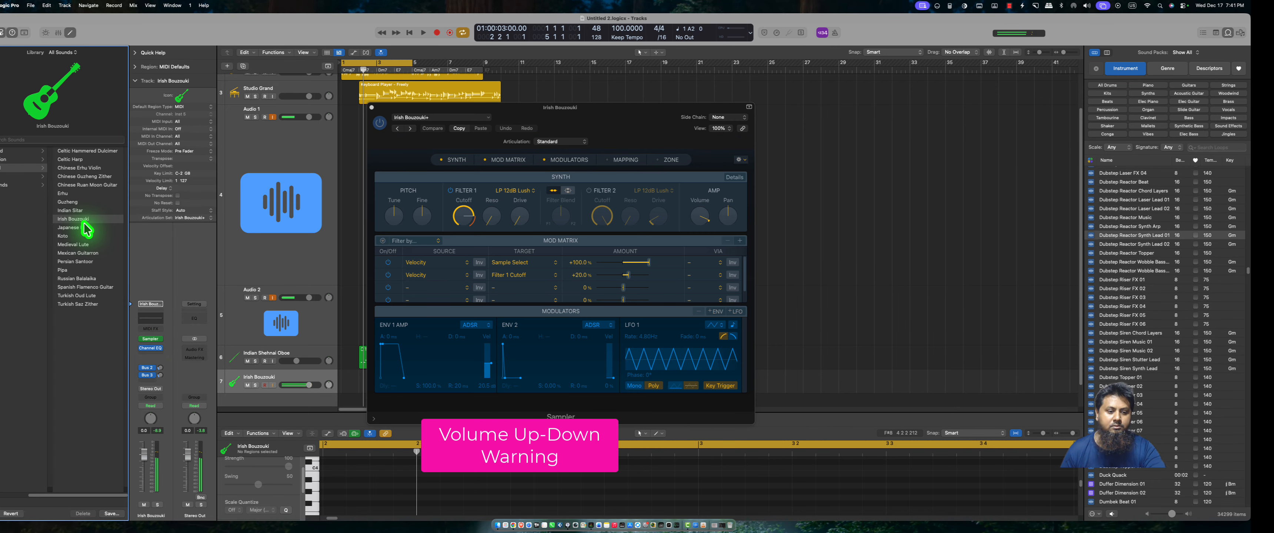
click(74, 169)
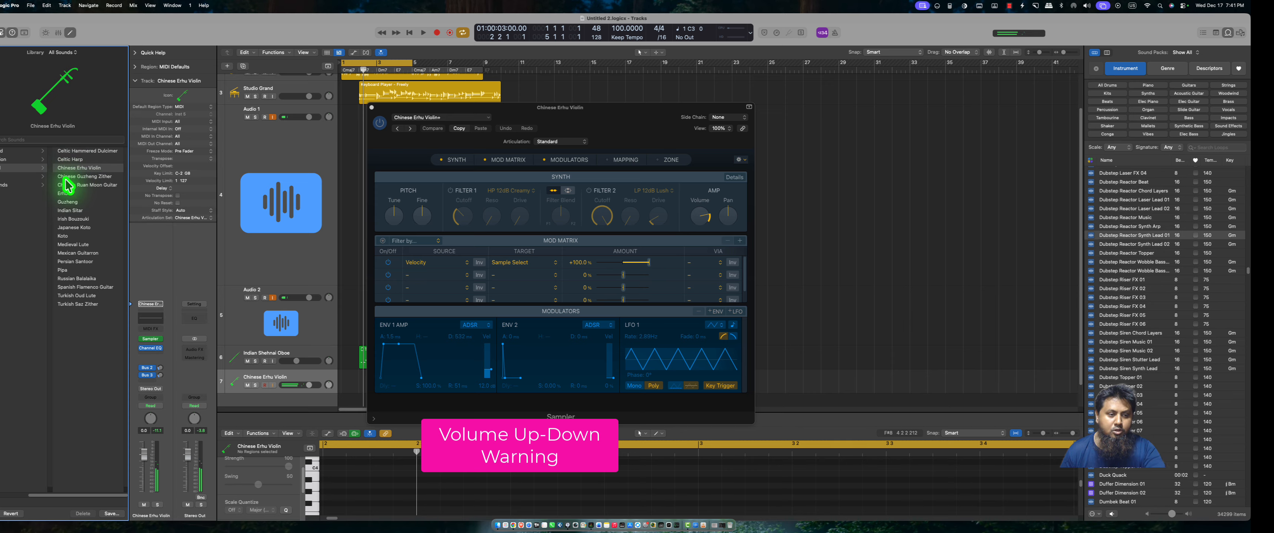
click(73, 280)
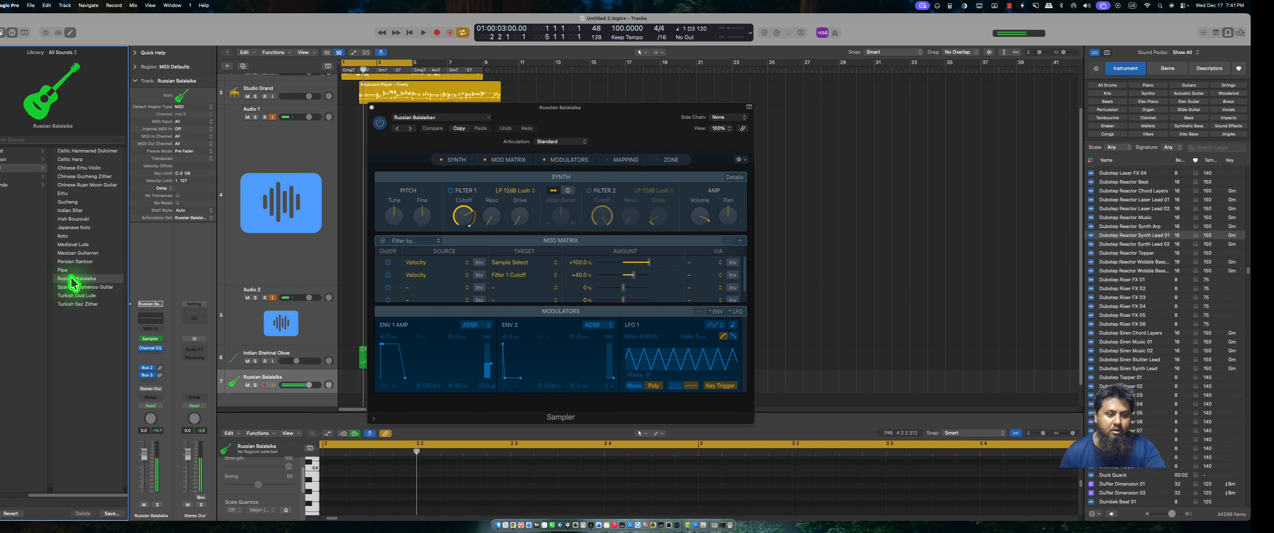
click(78, 296)
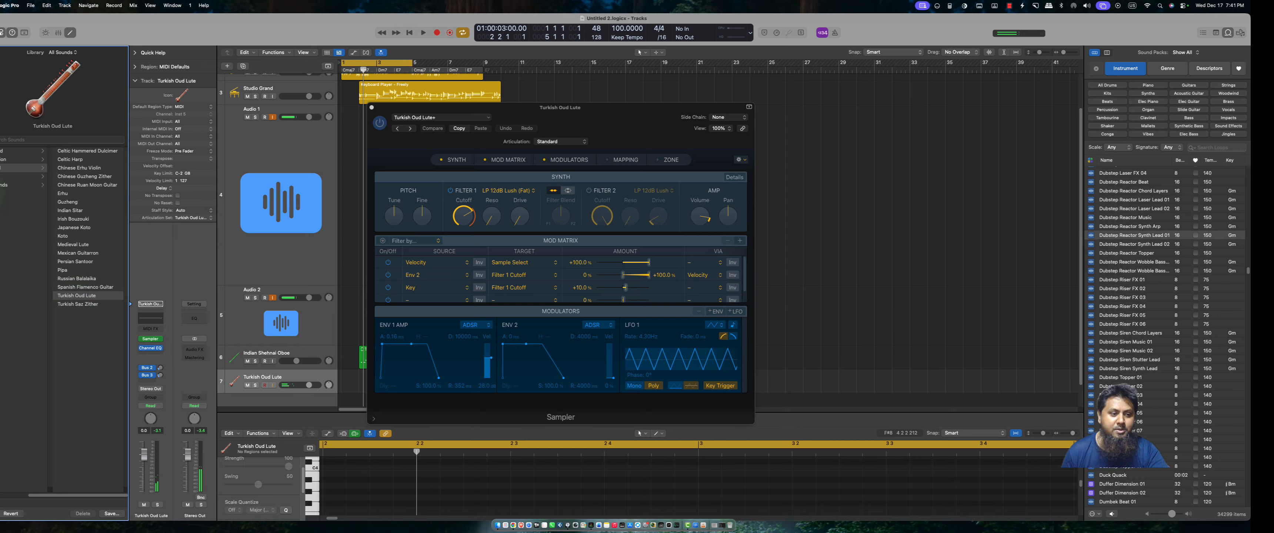
Load the Indian Bansuri Flute patch from the Woodwinds category and open its Channel EQ
click(20, 186)
click(84, 177)
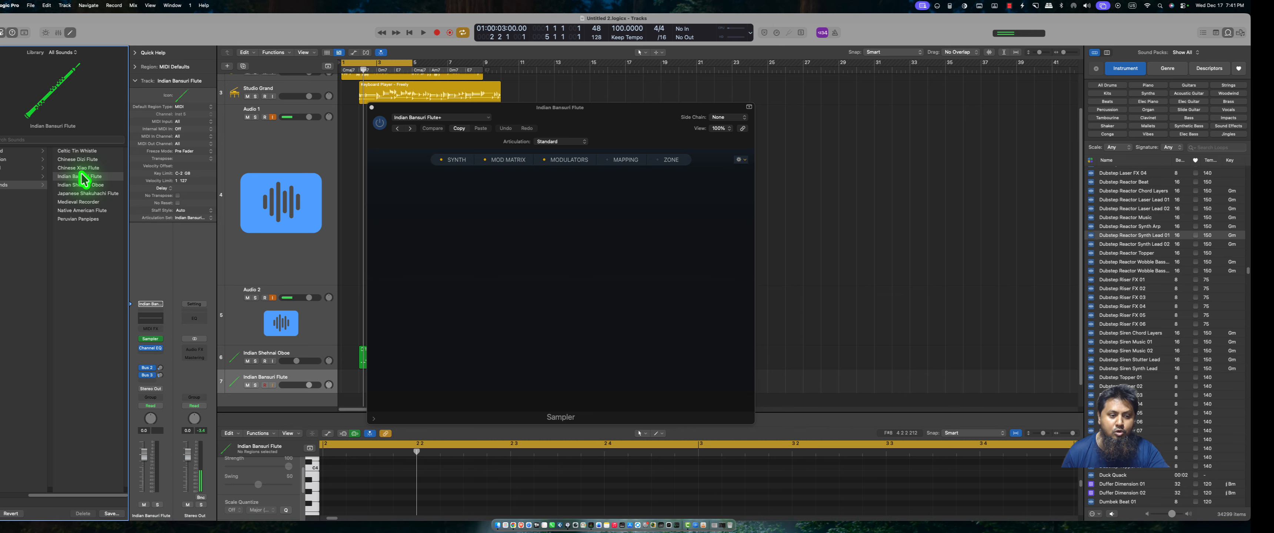
click(148, 355)
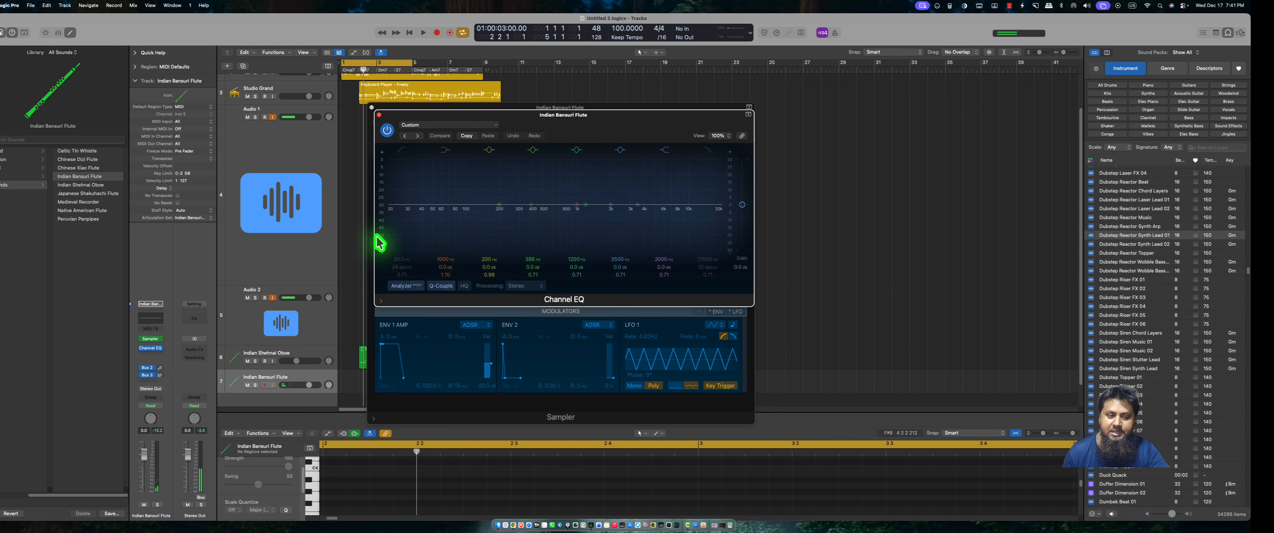
Replace the track's patch with Studio Violins 2 from the strings category of the sound library
click(1, 501)
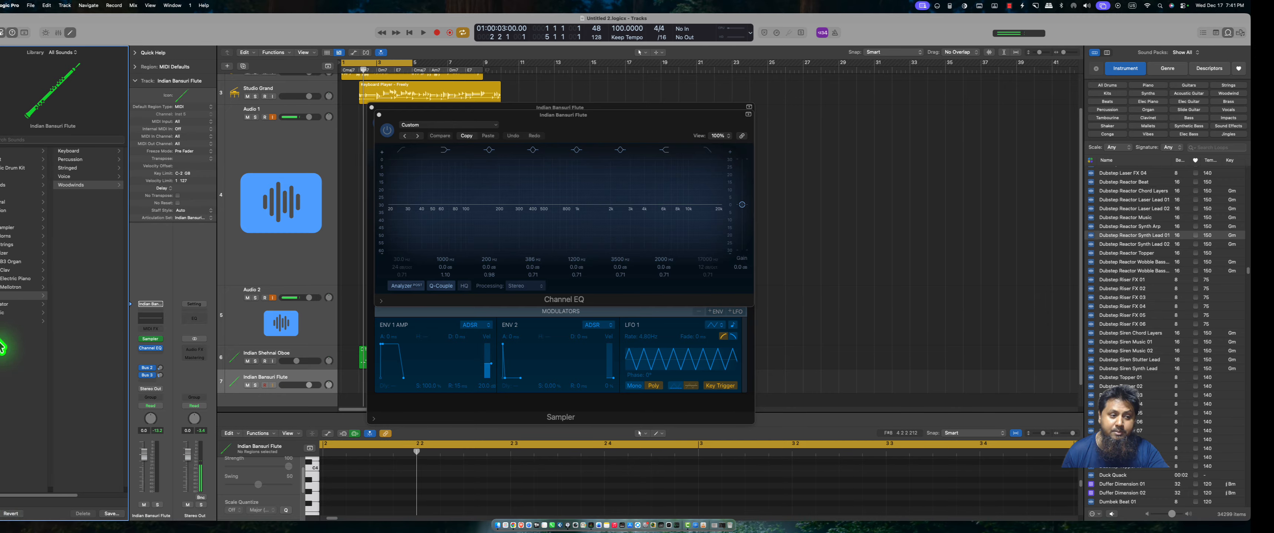
click(4, 236)
click(2, 246)
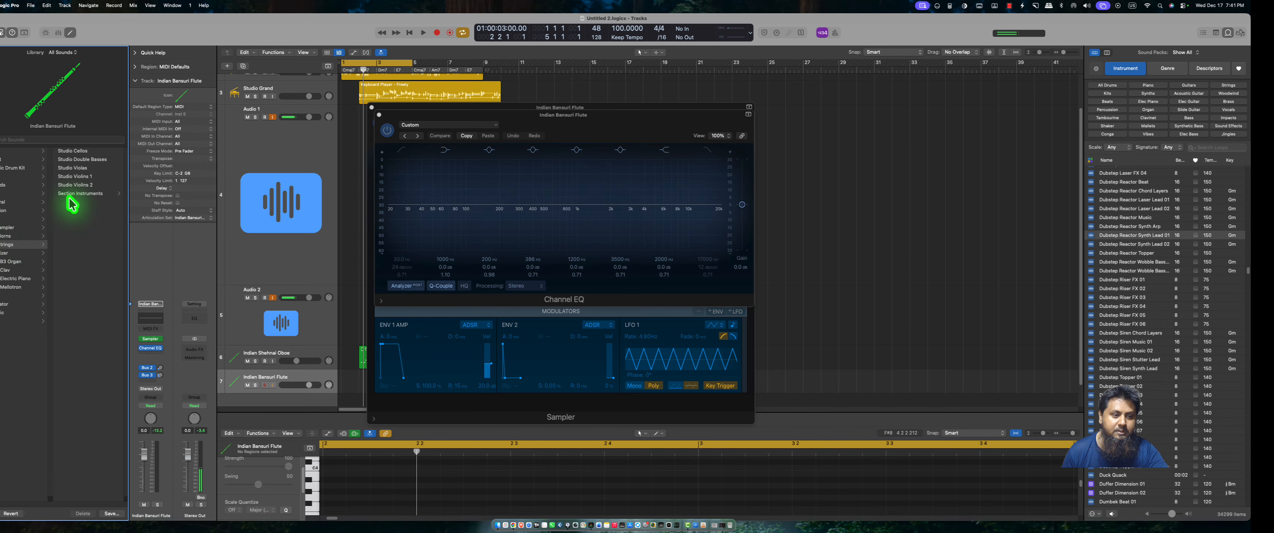
click(75, 186)
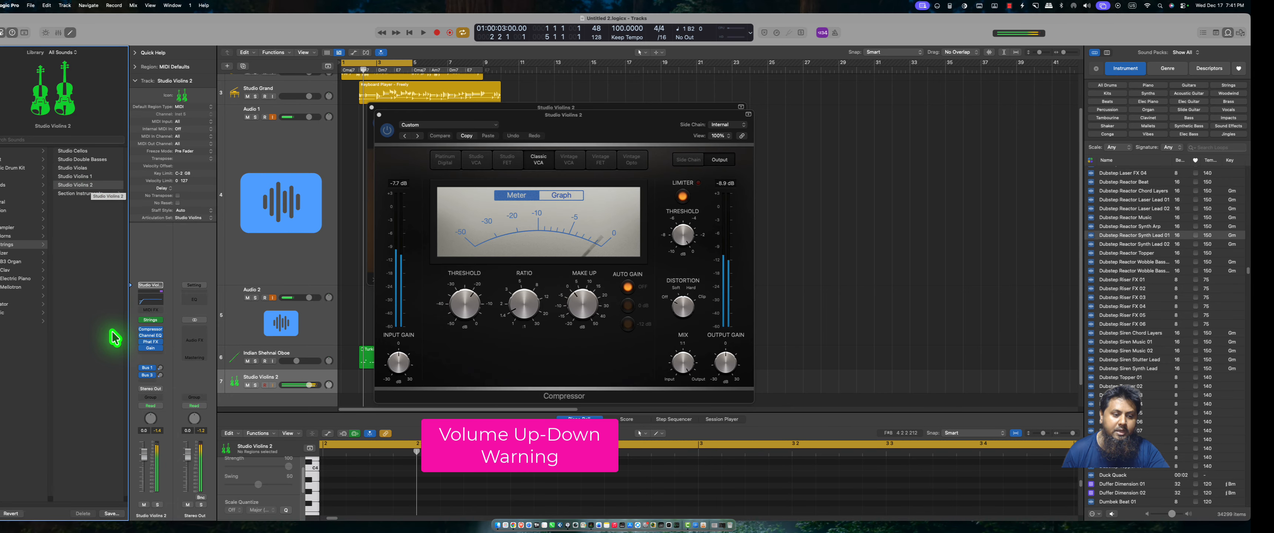
Open the violin track's Gain plug-in, then bypass the track's audio effects and switch them back on
click(150, 349)
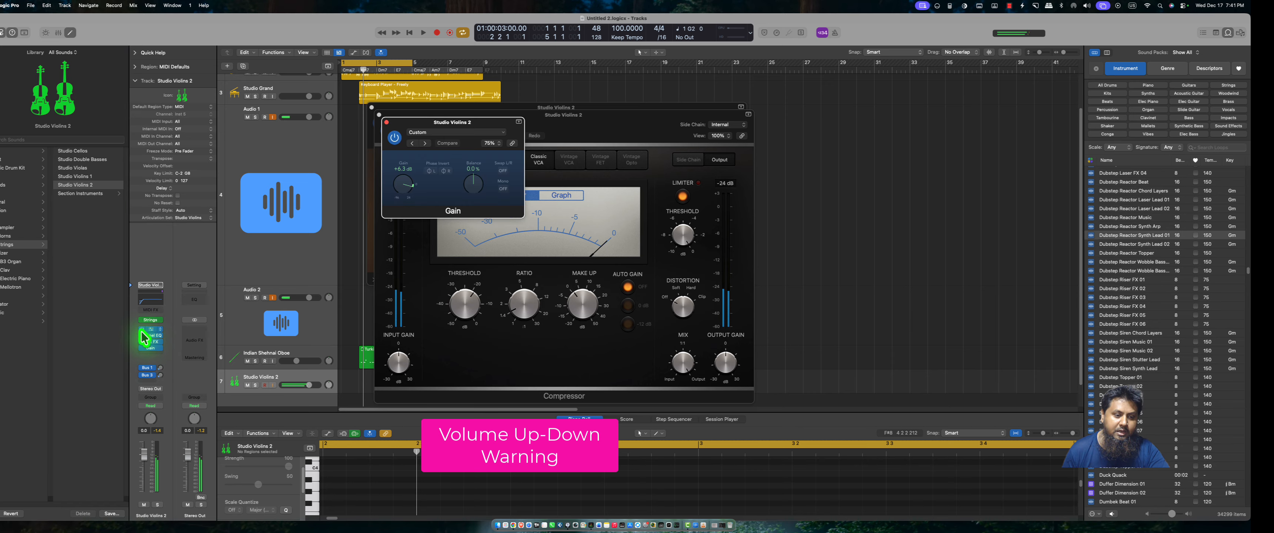
click(141, 348)
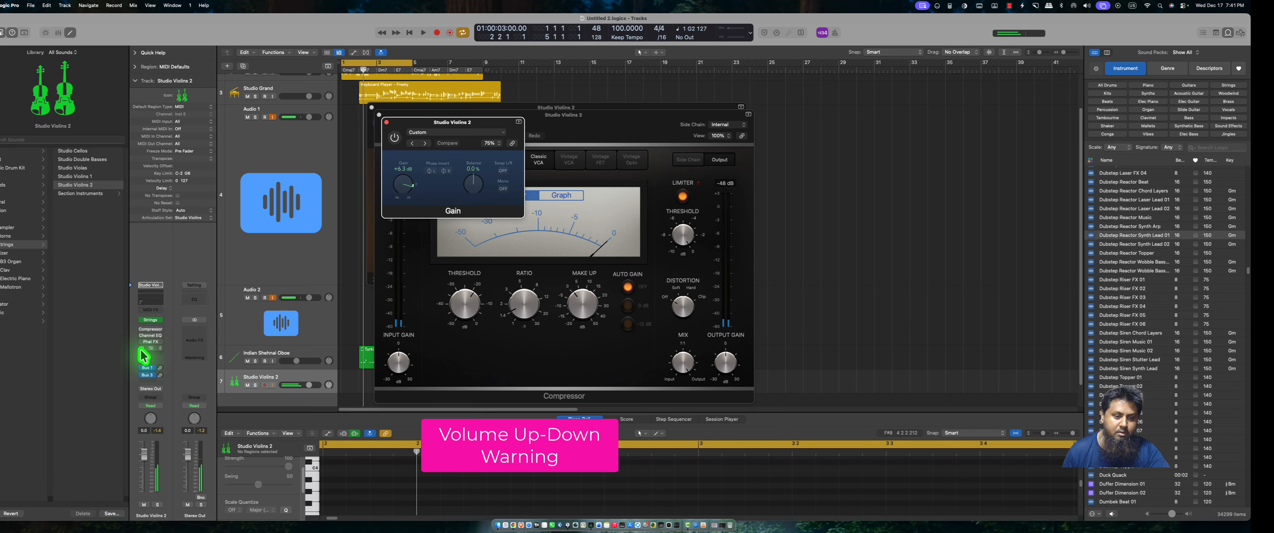
alt+click(141, 329)
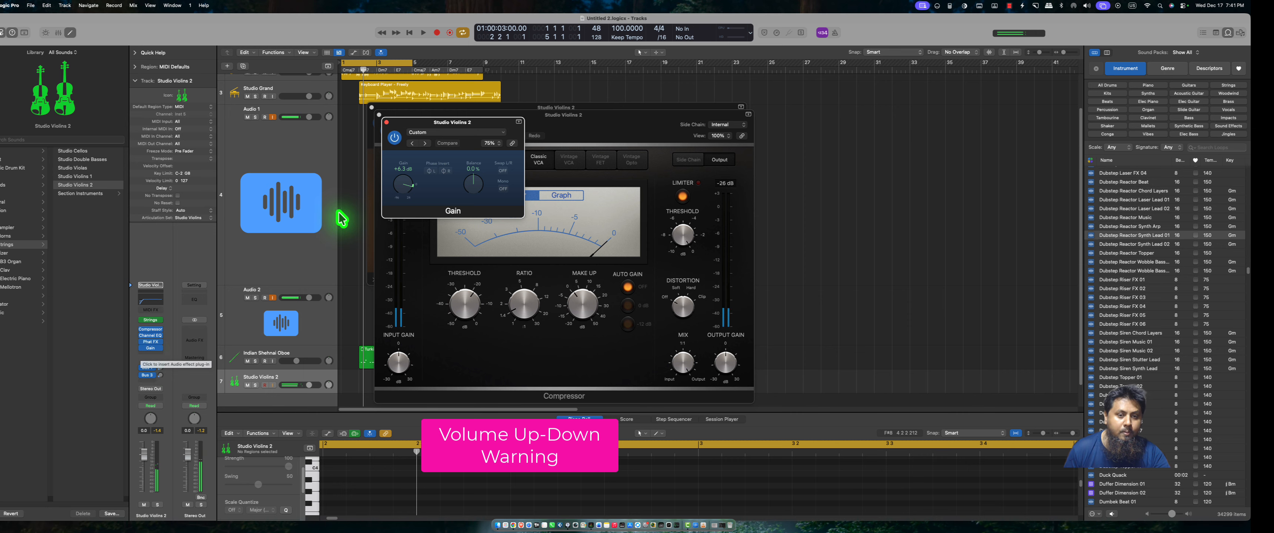
Close the Gain, Compressor and Studio Strings plug-in windows
click(386, 122)
click(380, 120)
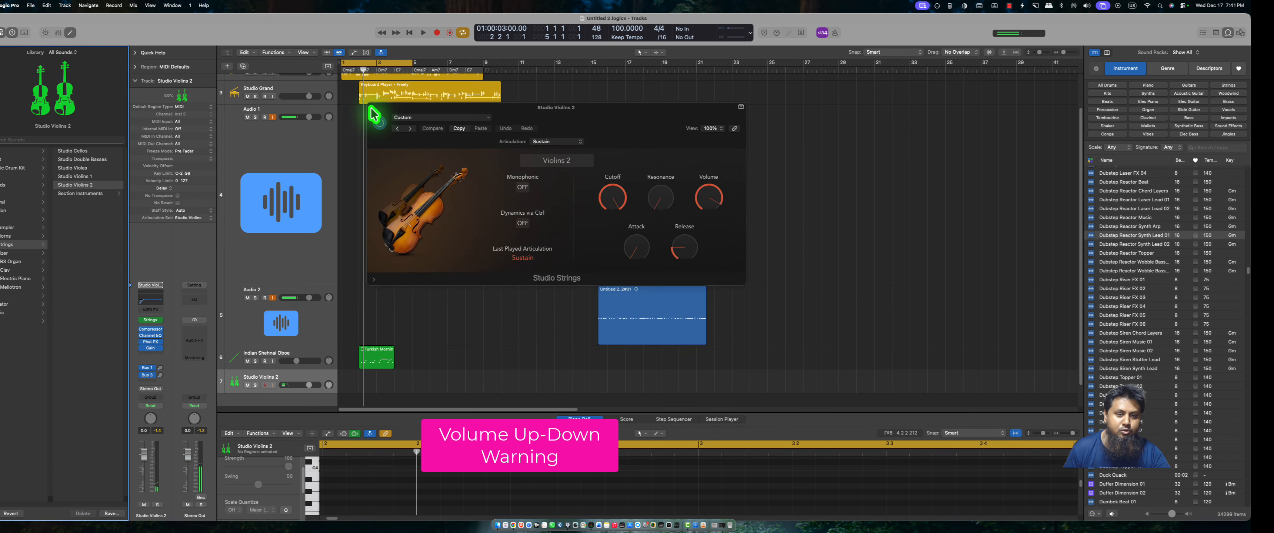
click(372, 108)
Record a short MIDI region on the Studio Violins 2 track from the project start and stop recording
scroll(412, 281, down, 1)
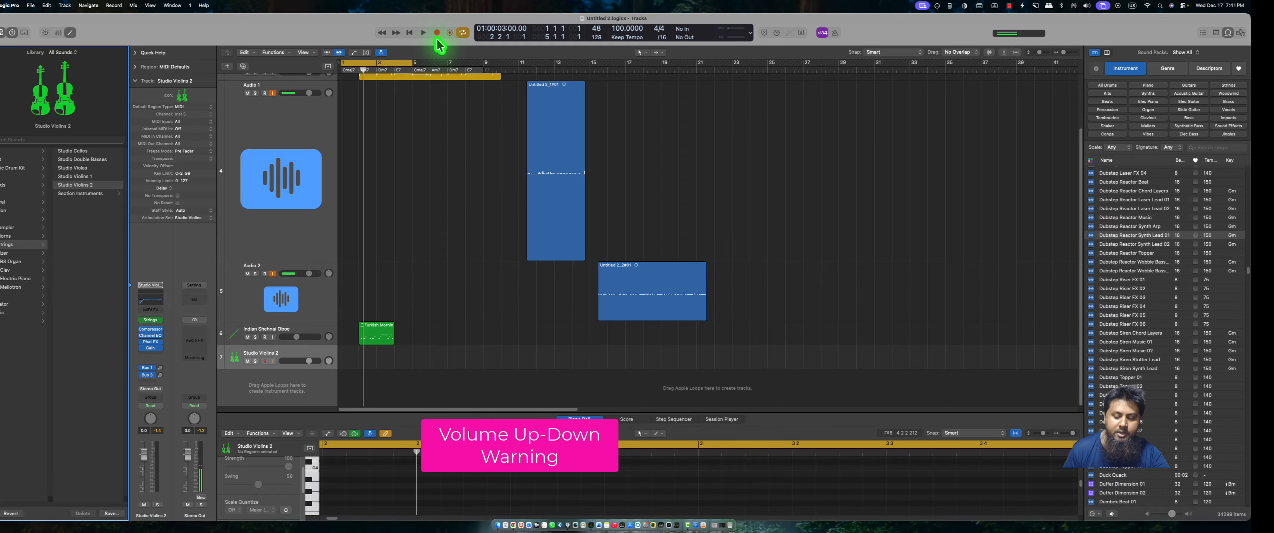
click(437, 34)
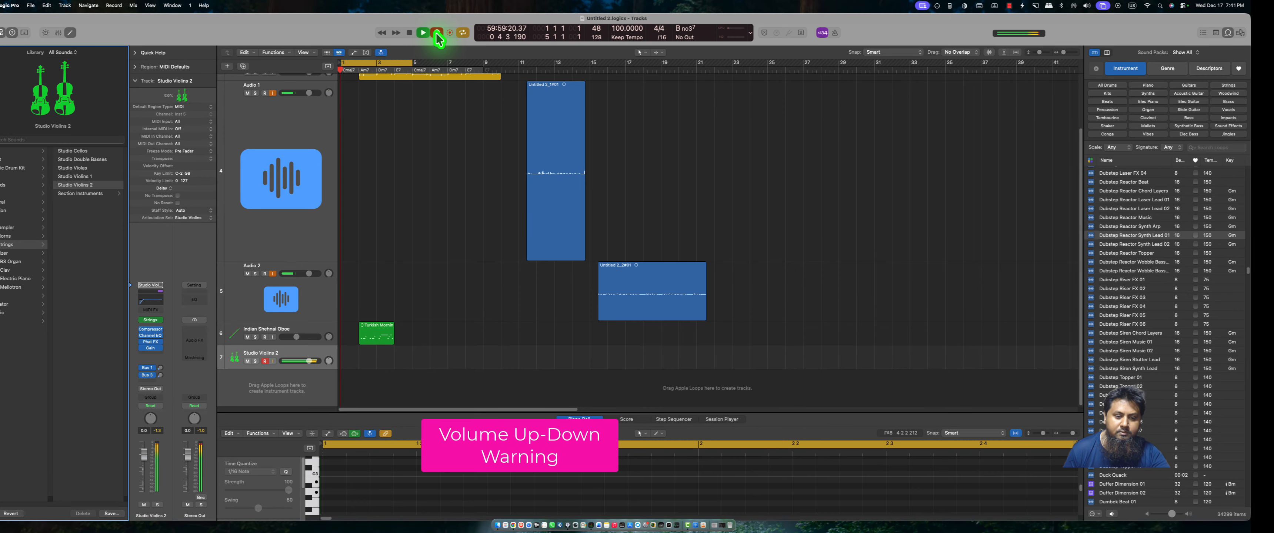
click(437, 34)
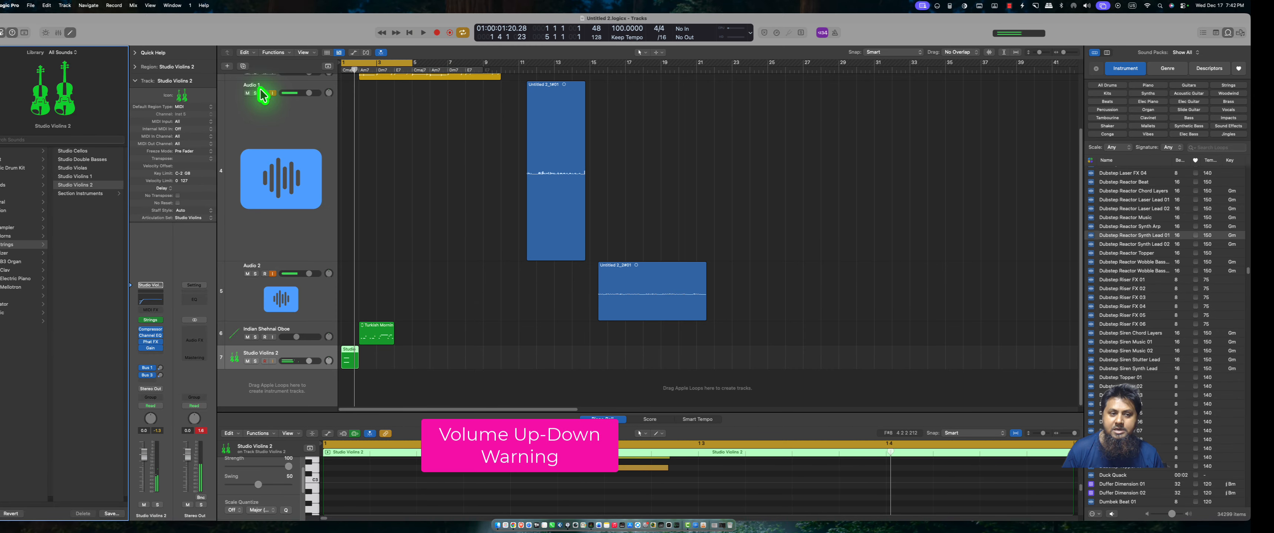
Create another software instrument track with the default settings and load the Focus patch on it
click(227, 68)
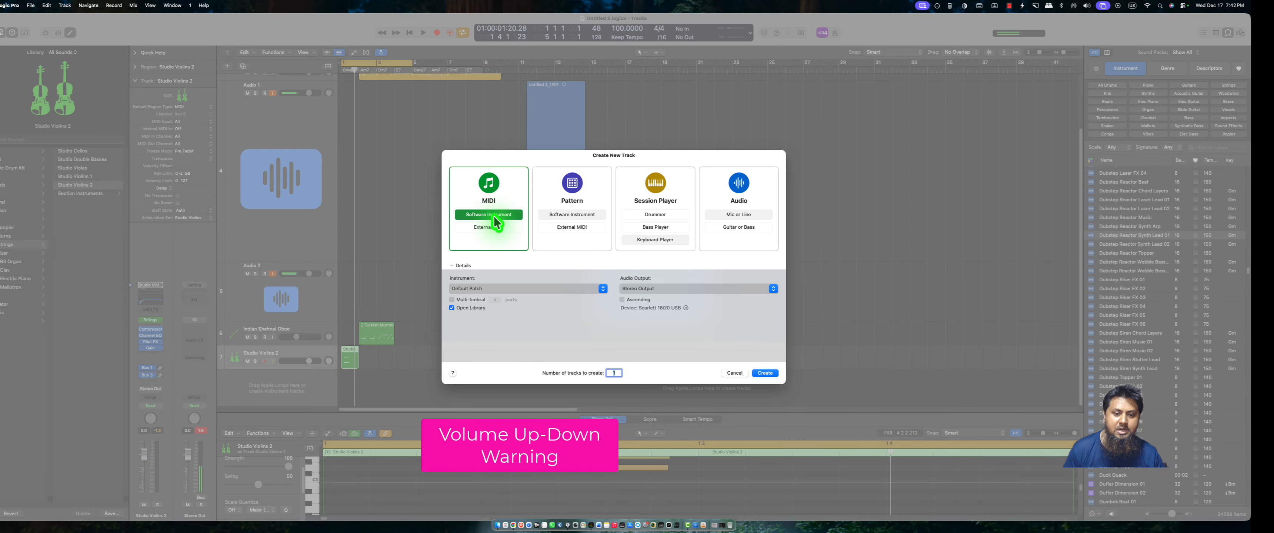
click(765, 373)
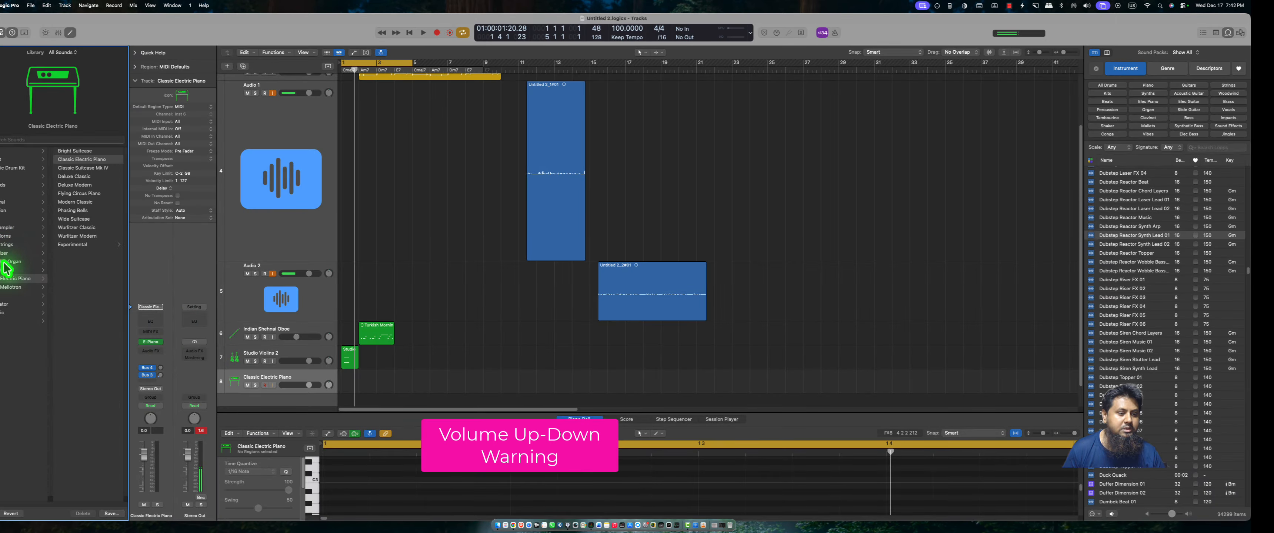
click(1, 315)
click(74, 179)
click(64, 177)
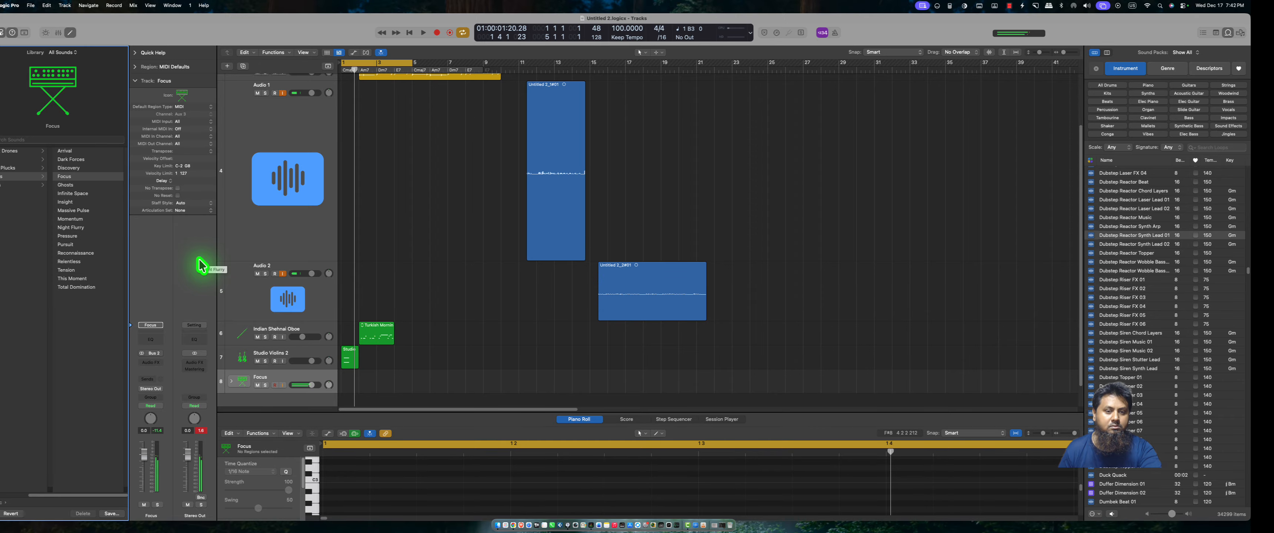
click(227, 66)
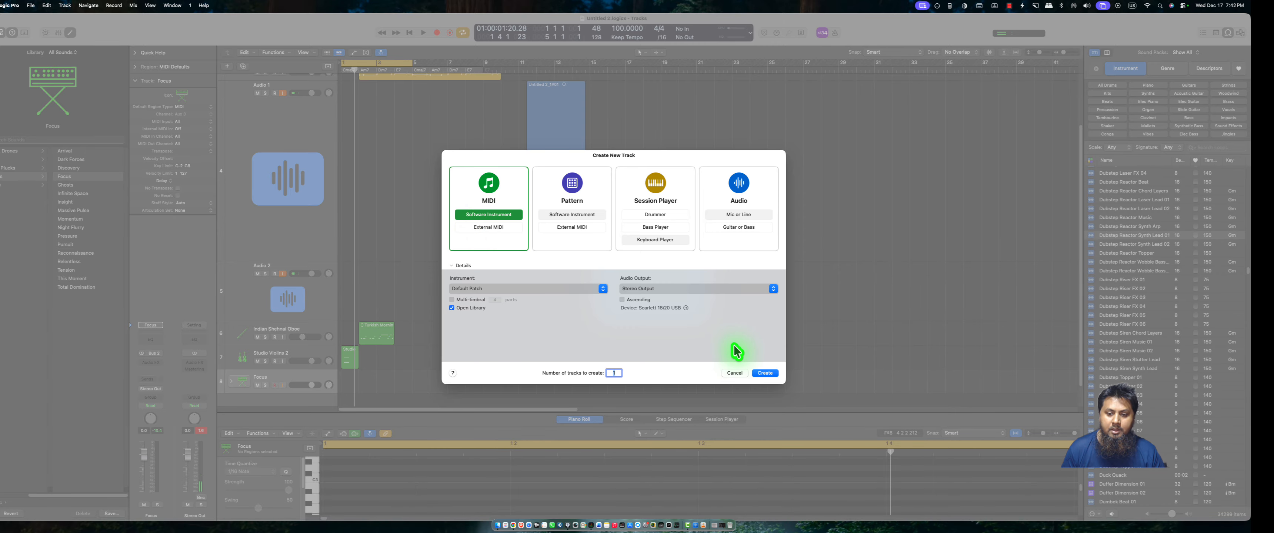
click(735, 373)
scroll(566, 186, up, 2)
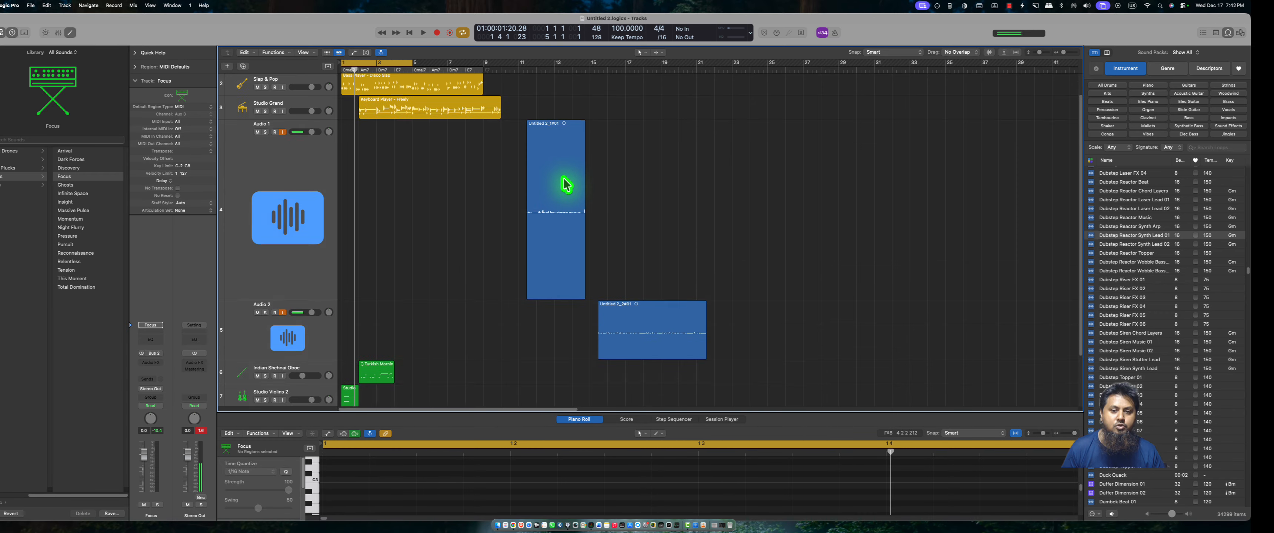
scroll(566, 185, up, 1)
Place the playhead at bar 13 and look through the Tracks area's tool list and its shortcut letters
click(553, 67)
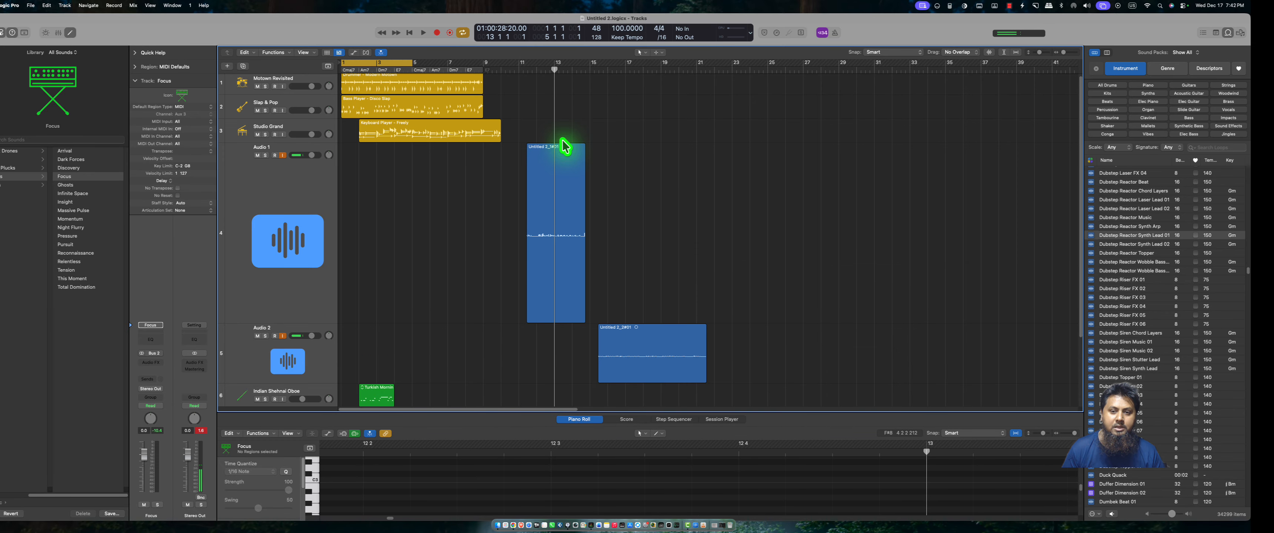
scroll(564, 143, up, 1)
click(642, 53)
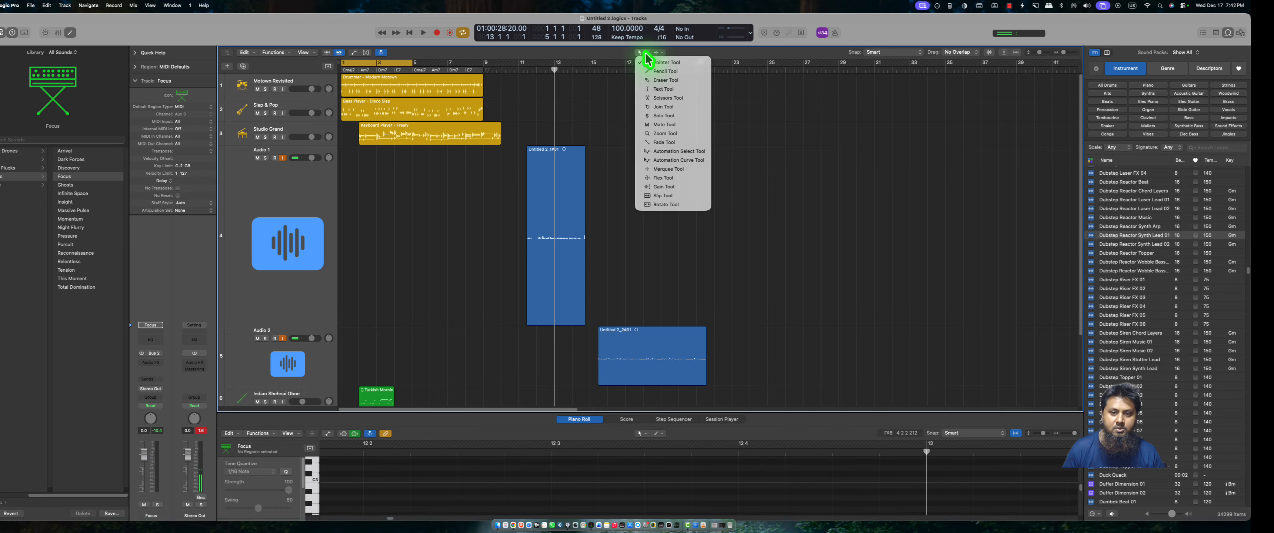
click(642, 53)
click(641, 53)
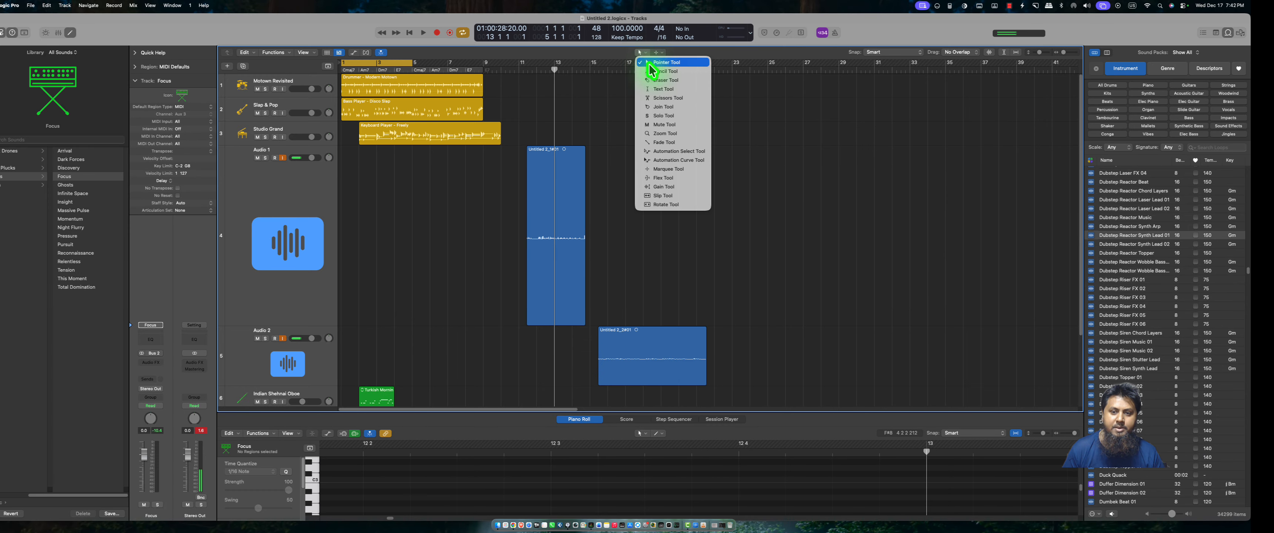
click(795, 54)
key(t)
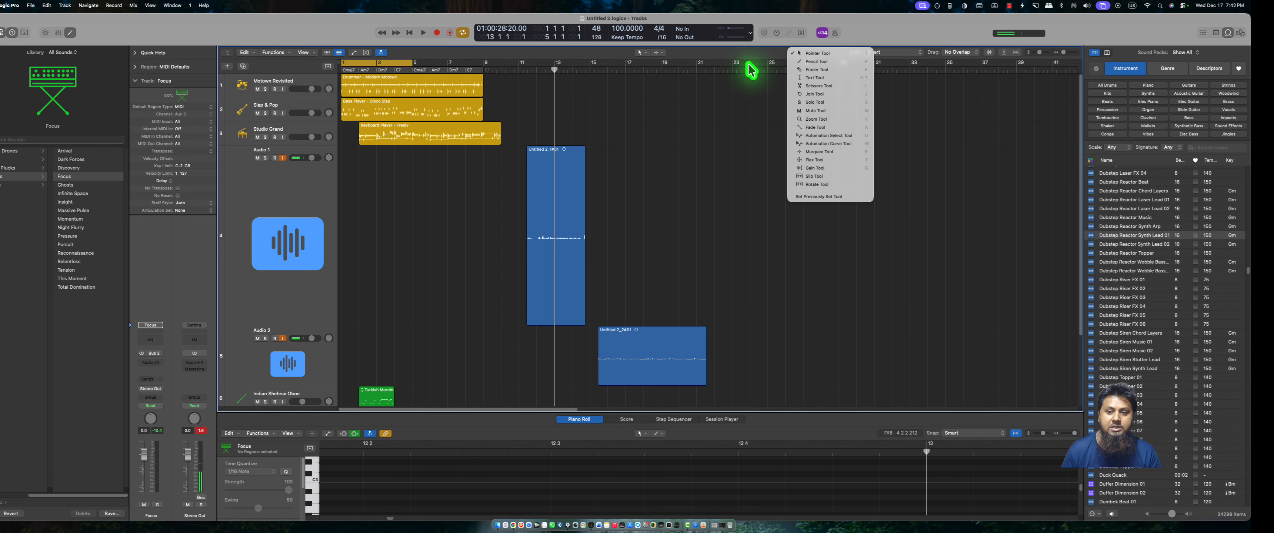
click(693, 62)
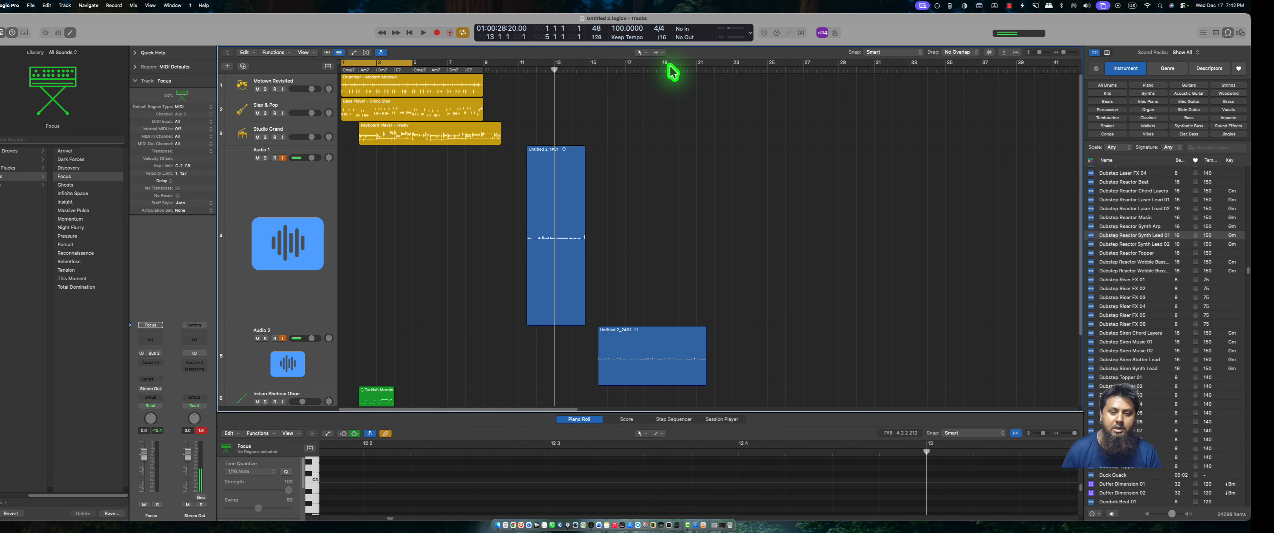
key(t)
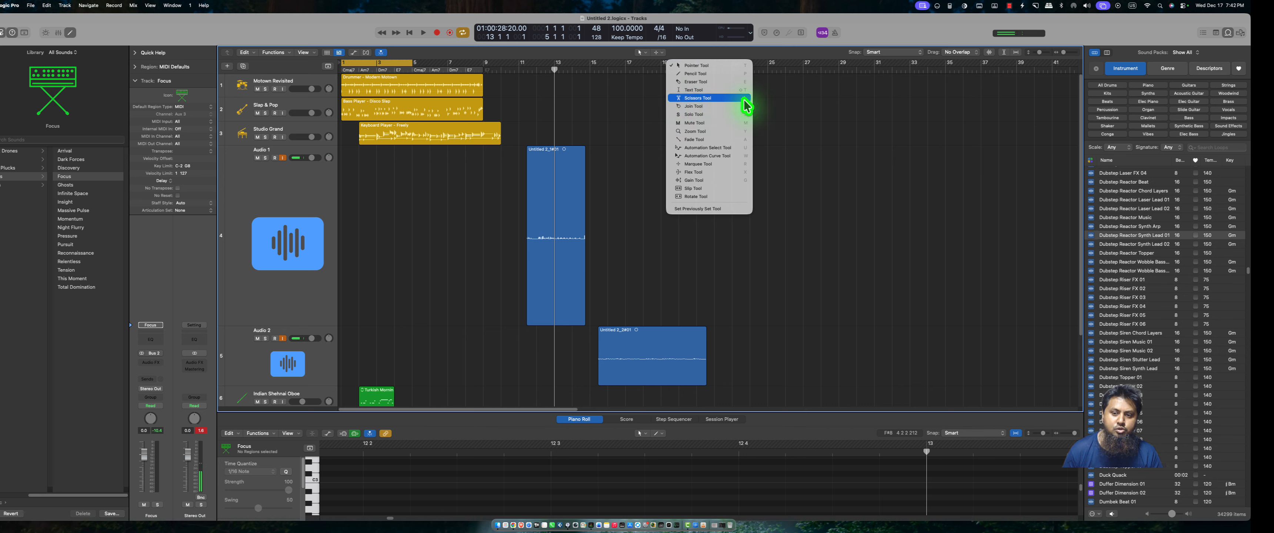
click(816, 66)
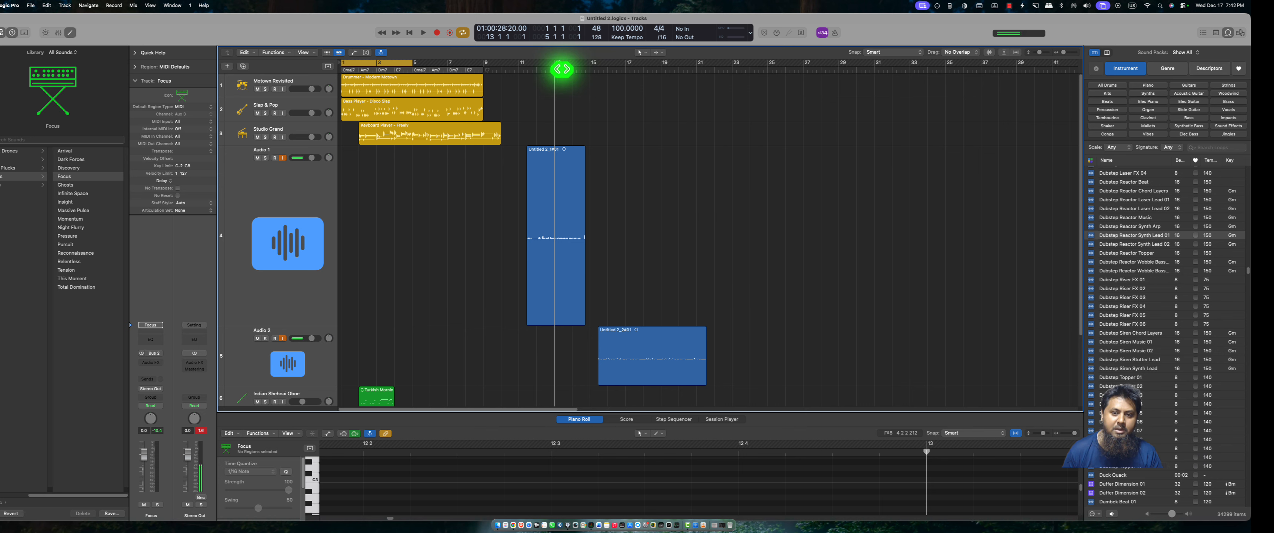
Split the Audio 1 region at four points between bars 12 and 15 with the Scissors tool
key(t)
click(561, 68)
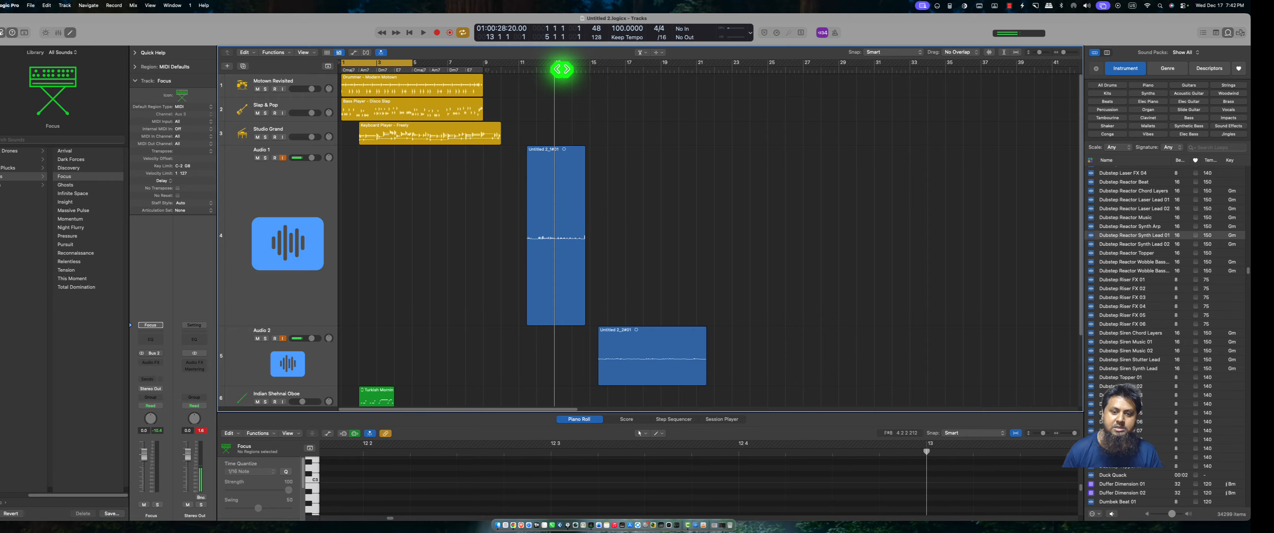
click(551, 245)
click(573, 245)
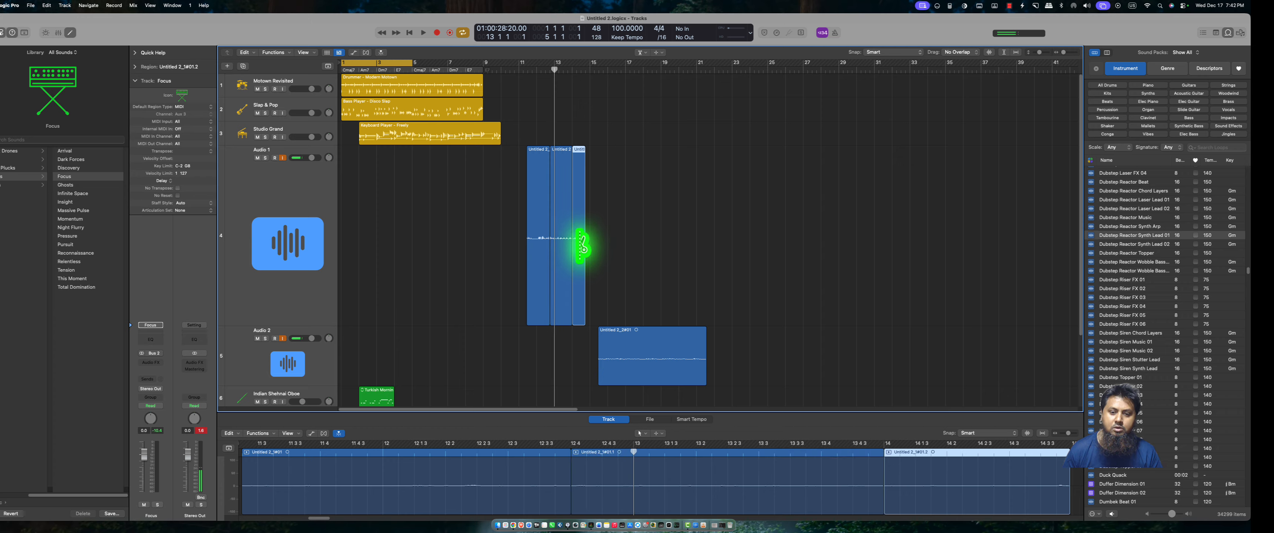
click(581, 245)
click(555, 245)
Erase the Audio 1 piece between about bars 13 and 14 with the Eraser tool and return to the Pointer tool
key(t)
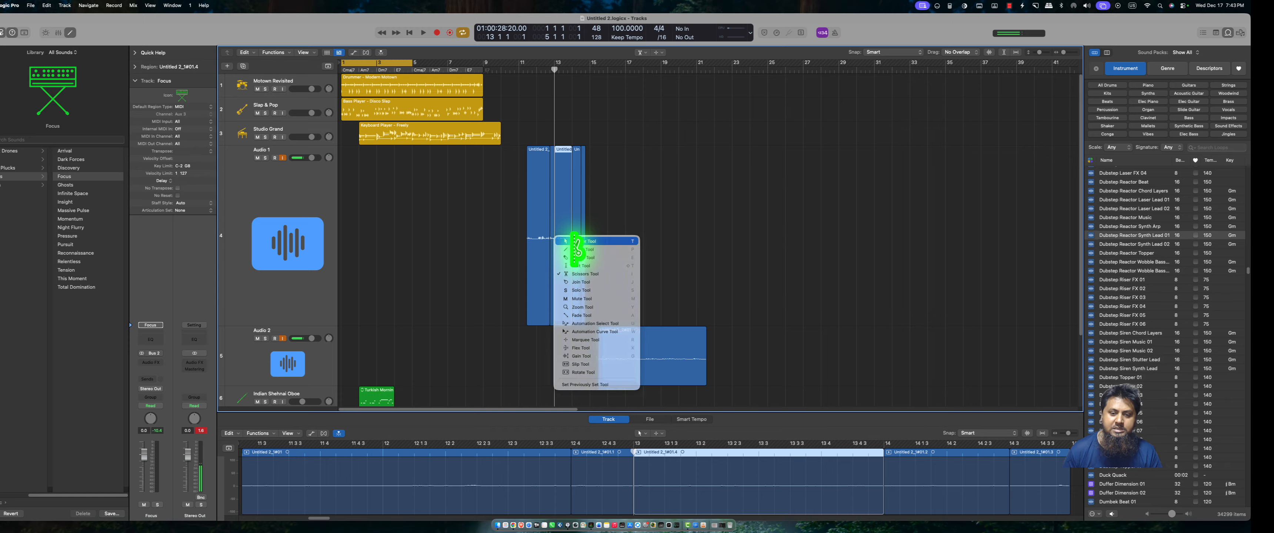
click(576, 241)
key(t)
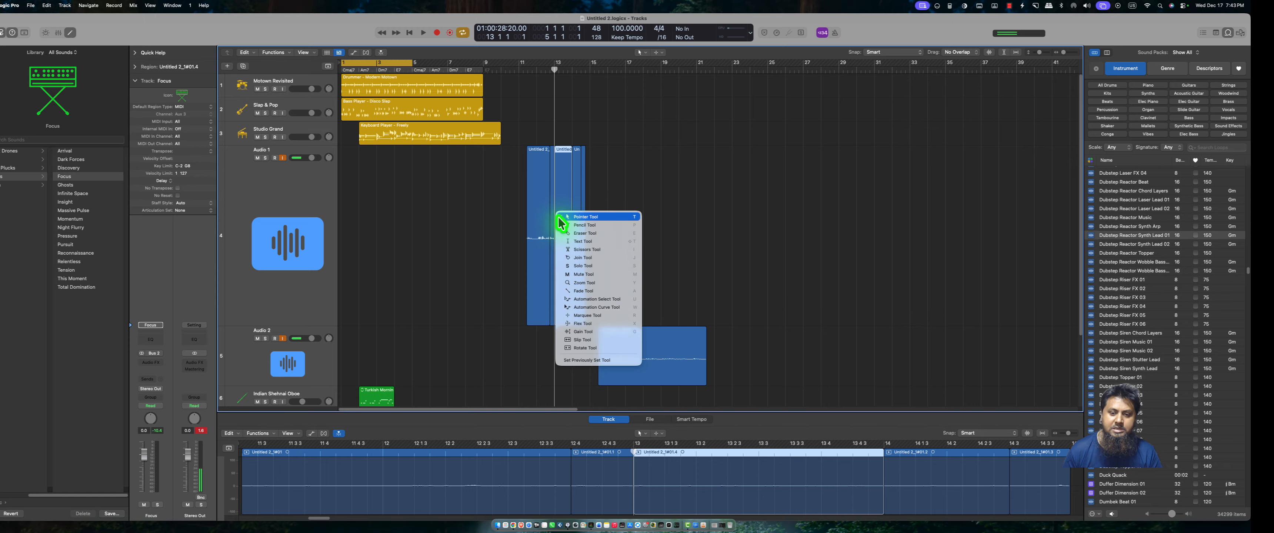
click(573, 233)
click(569, 234)
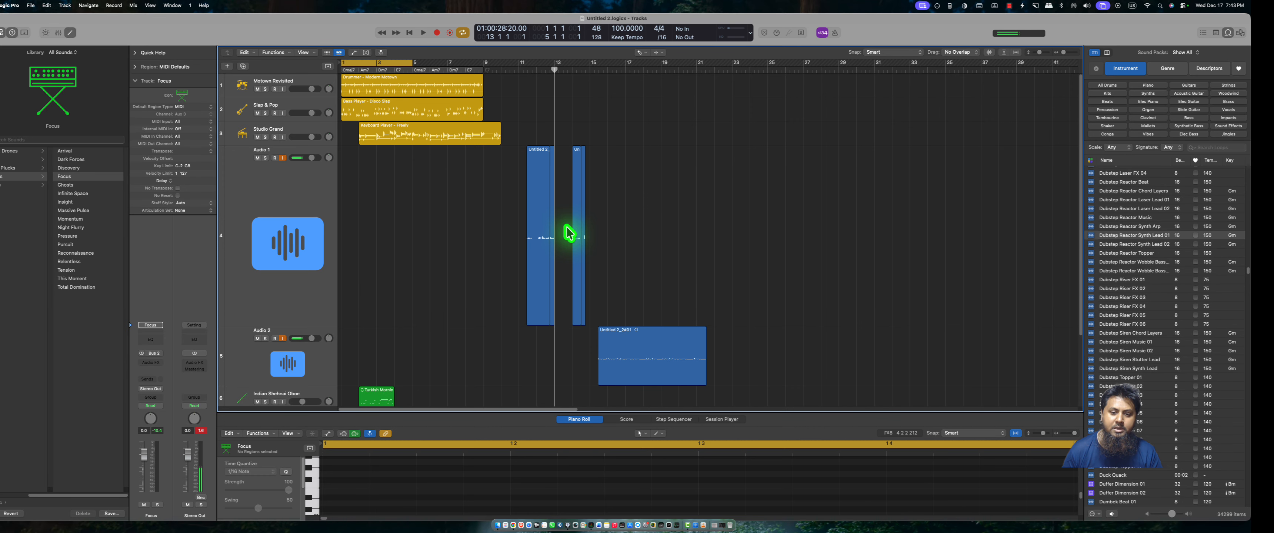
key(t)
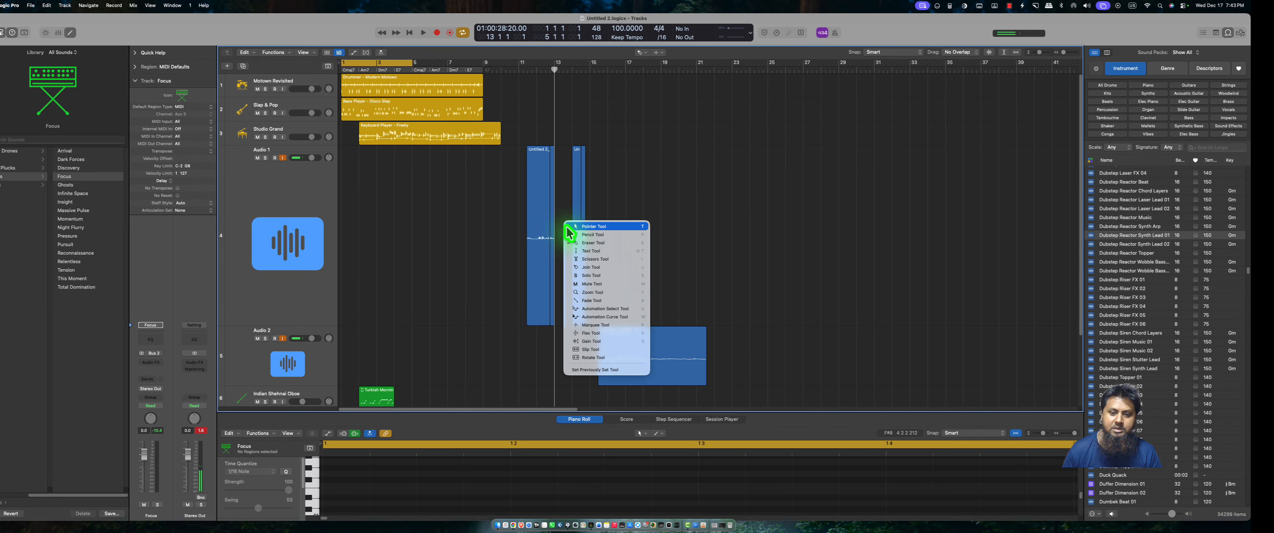
click(585, 275)
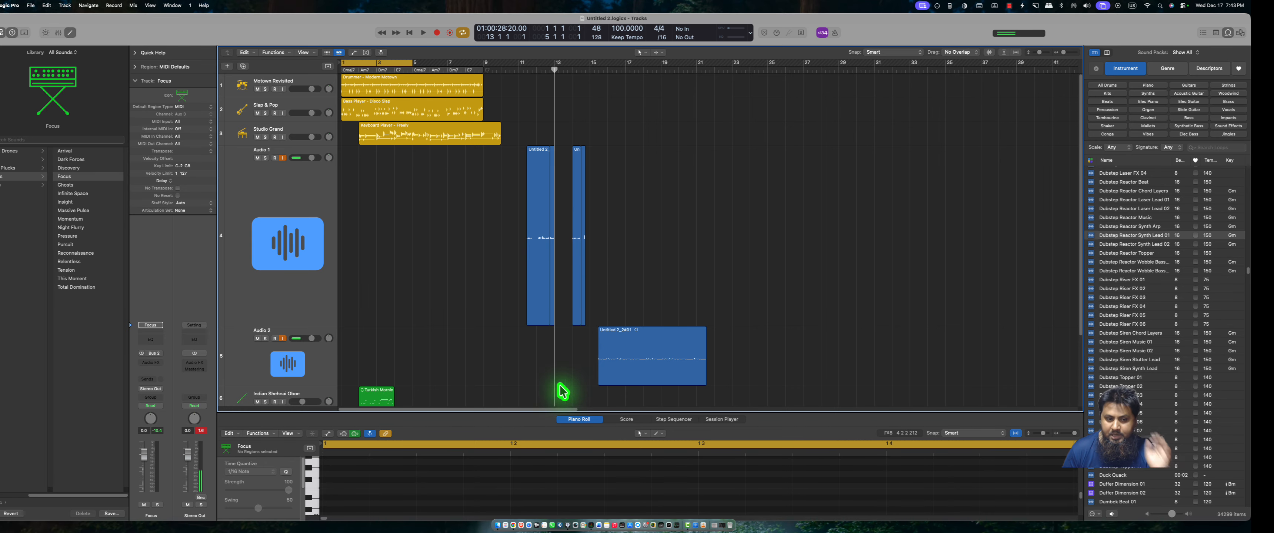
Place the playhead at bar 2 beat 3, select the Turkish Morning Oboe region and view the Piano Roll's tool list
scroll(450, 277, down, 3)
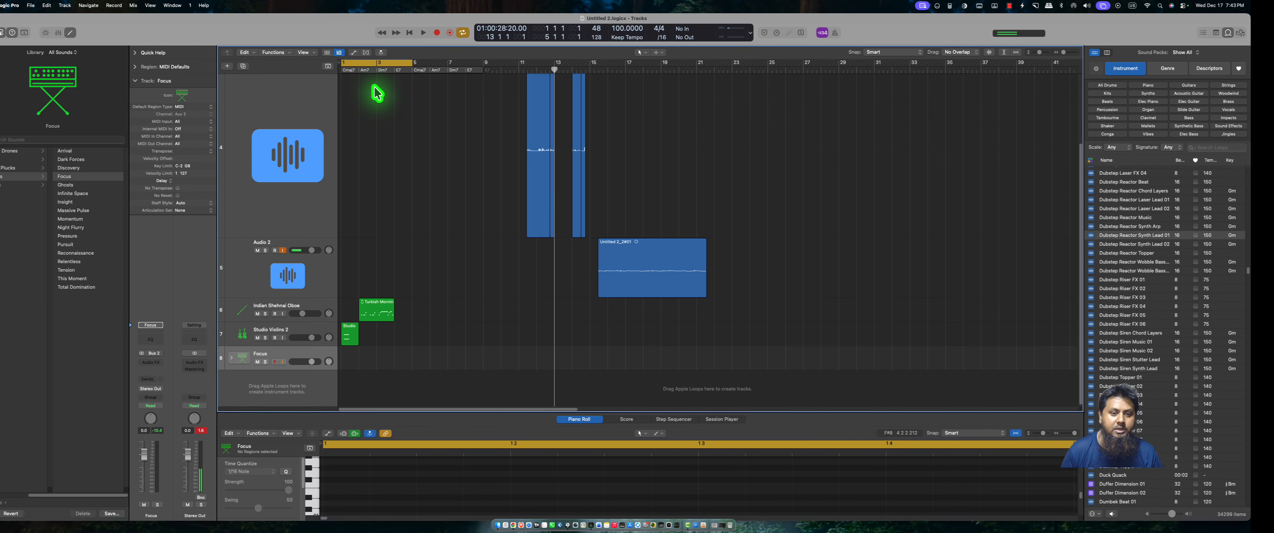
key(c)
click(367, 66)
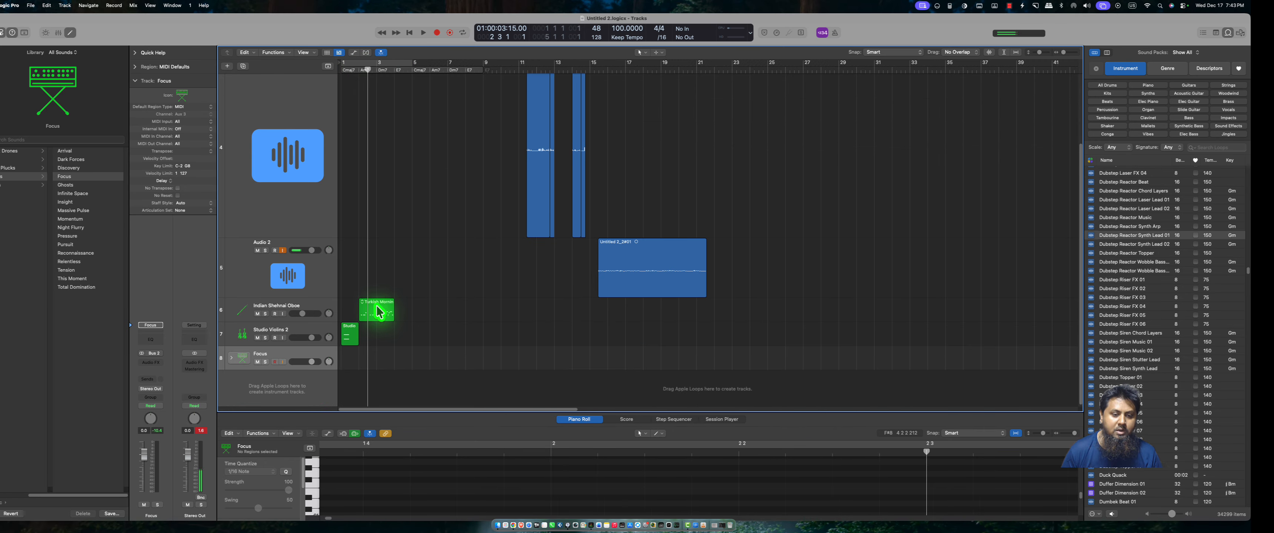
click(377, 311)
click(642, 434)
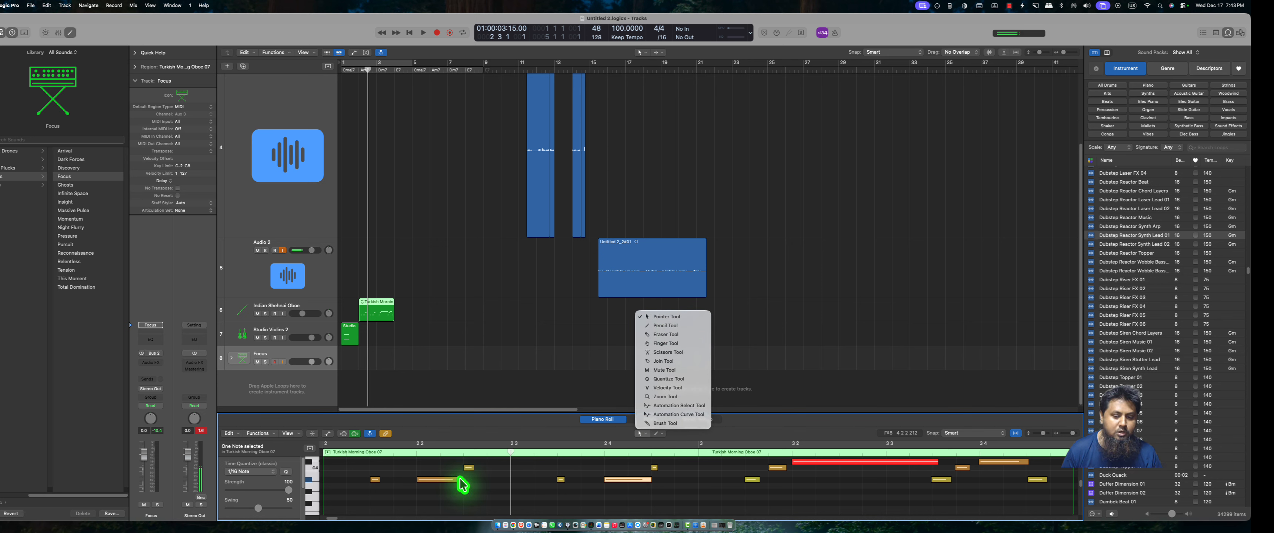
click(813, 387)
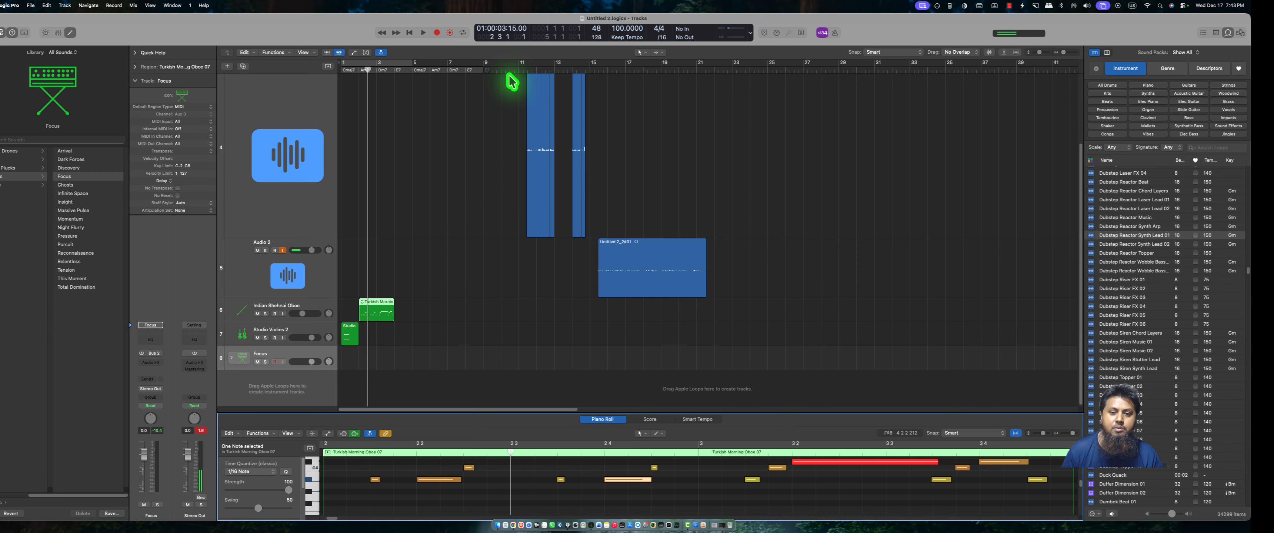
Select the Audio 1 track and insert the ChromaVerb reverb as its first audio effect
scroll(440, 187, up, 3)
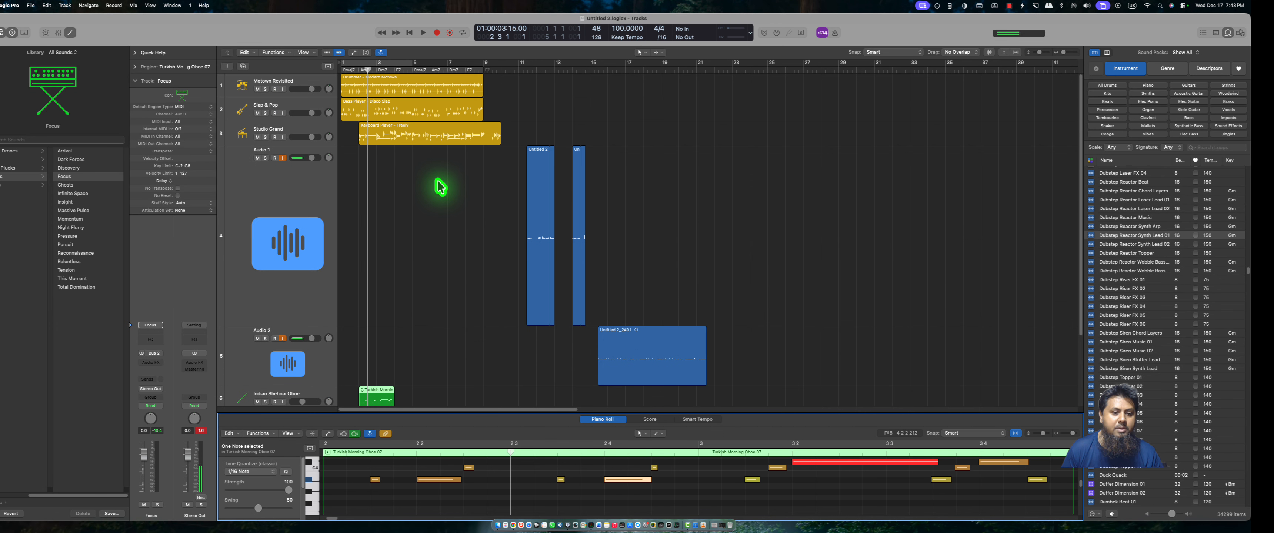
click(318, 190)
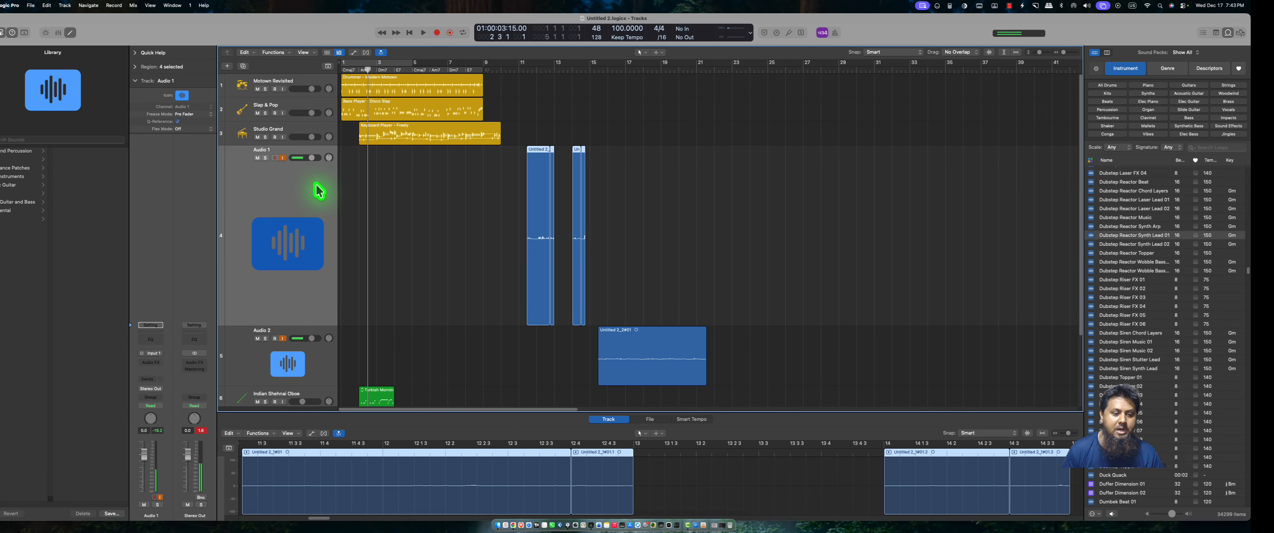
click(159, 363)
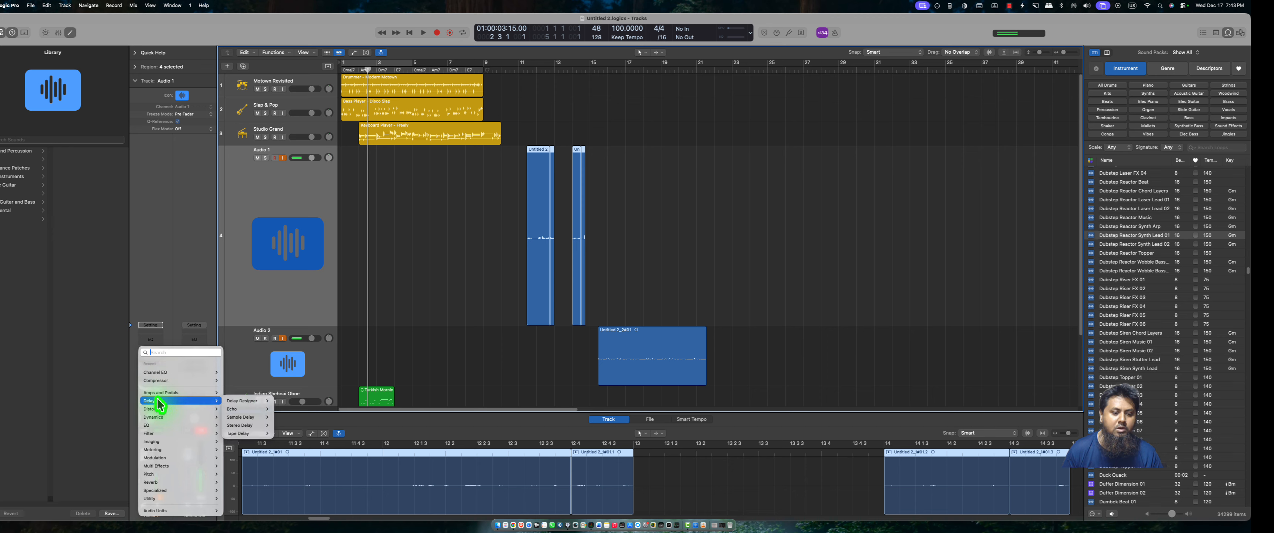
mouse_move(159, 394)
mouse_move(161, 482)
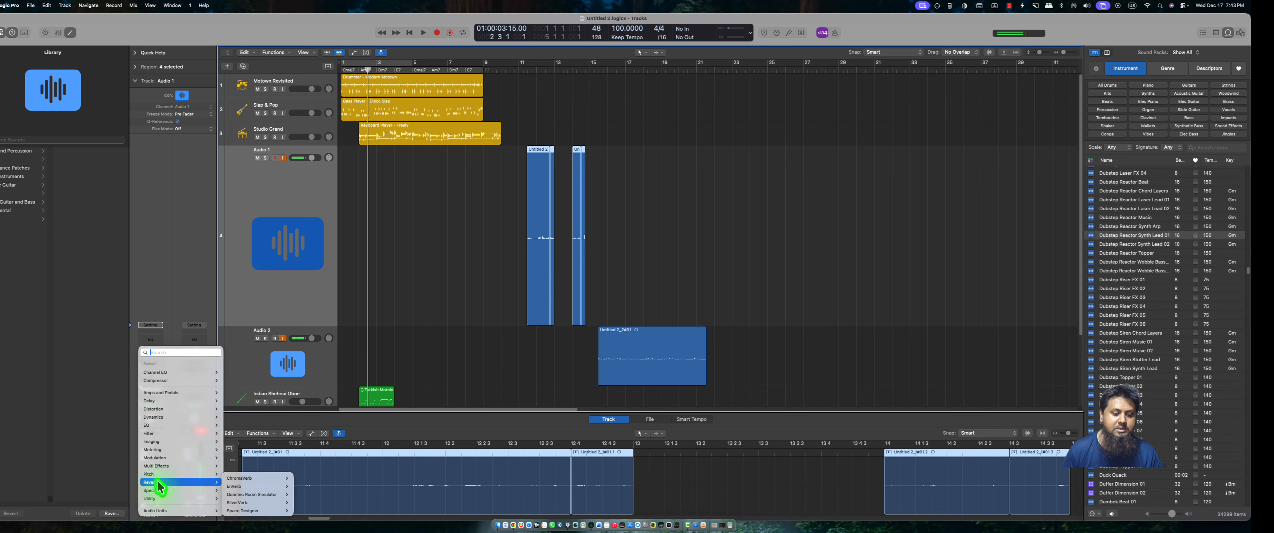
mouse_move(245, 479)
click(303, 479)
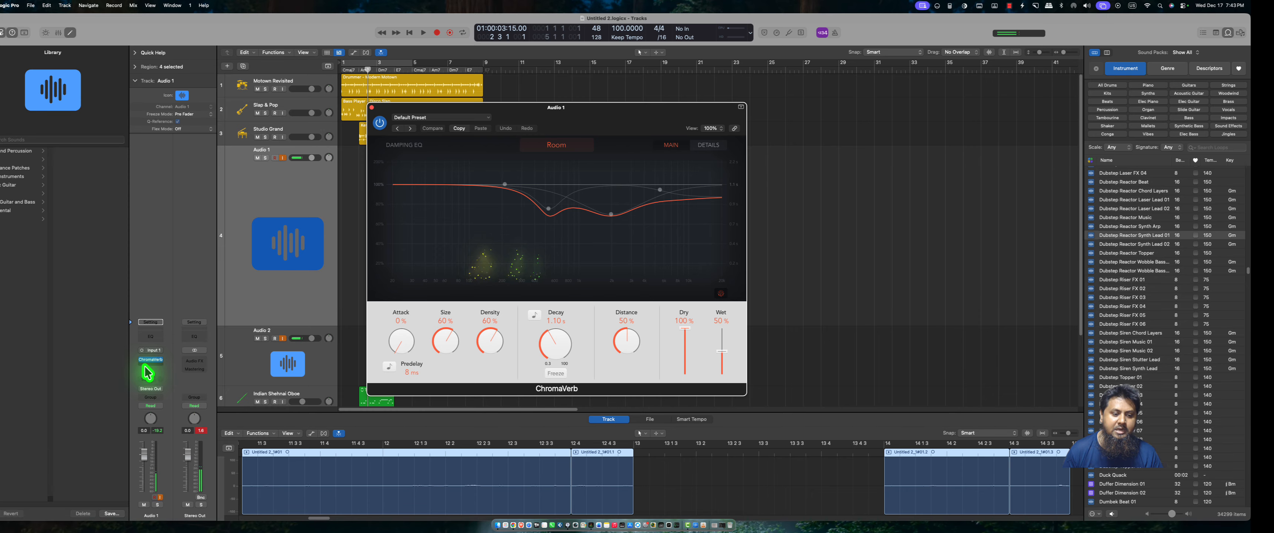
Add the BPM Counter and Microphaser plug-ins below ChromaVerb on the Audio 1 channel strip
click(151, 367)
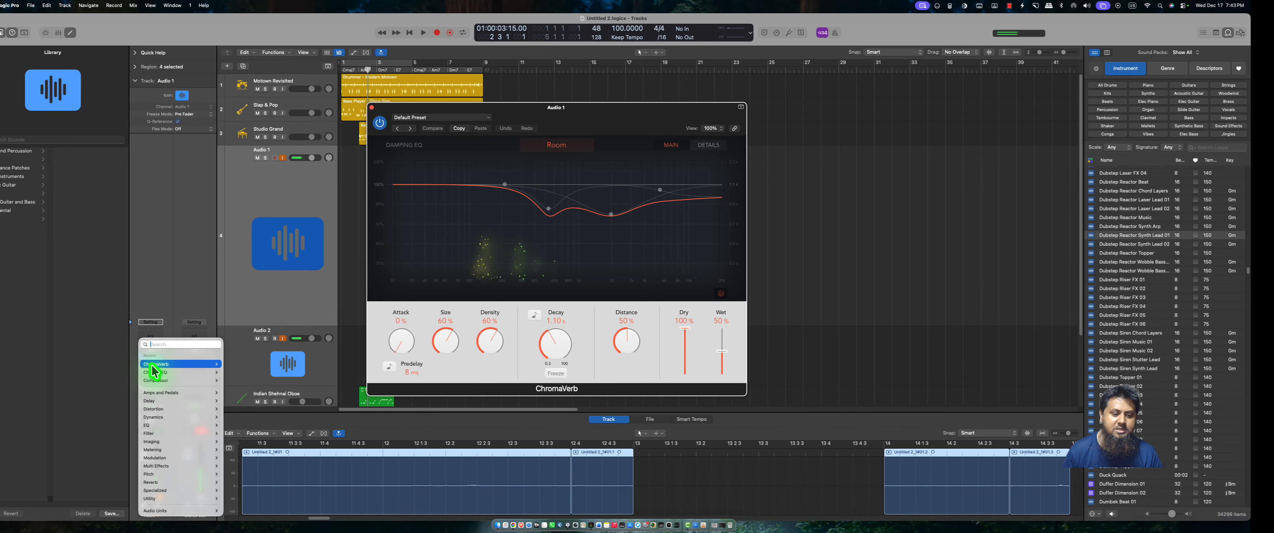
mouse_move(186, 451)
click(287, 452)
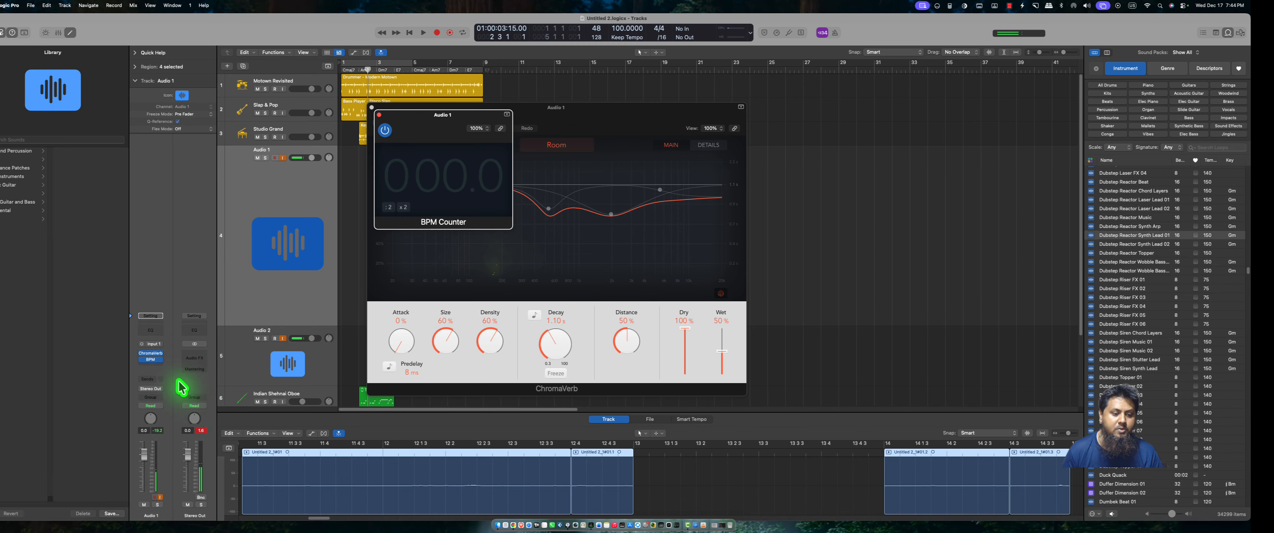
click(158, 365)
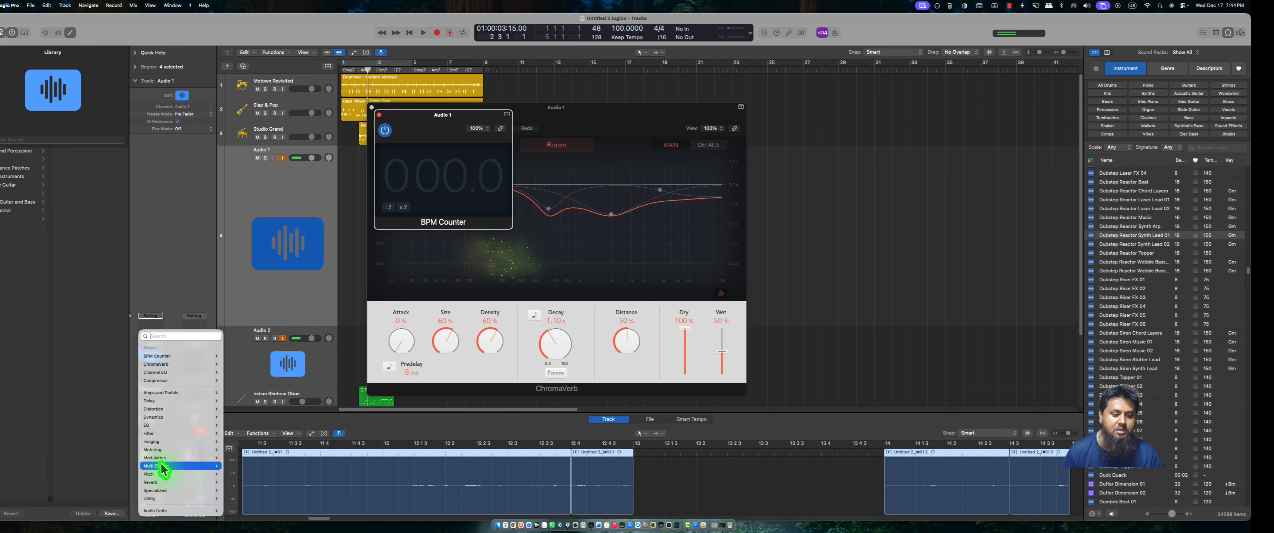
mouse_move(166, 458)
click(252, 462)
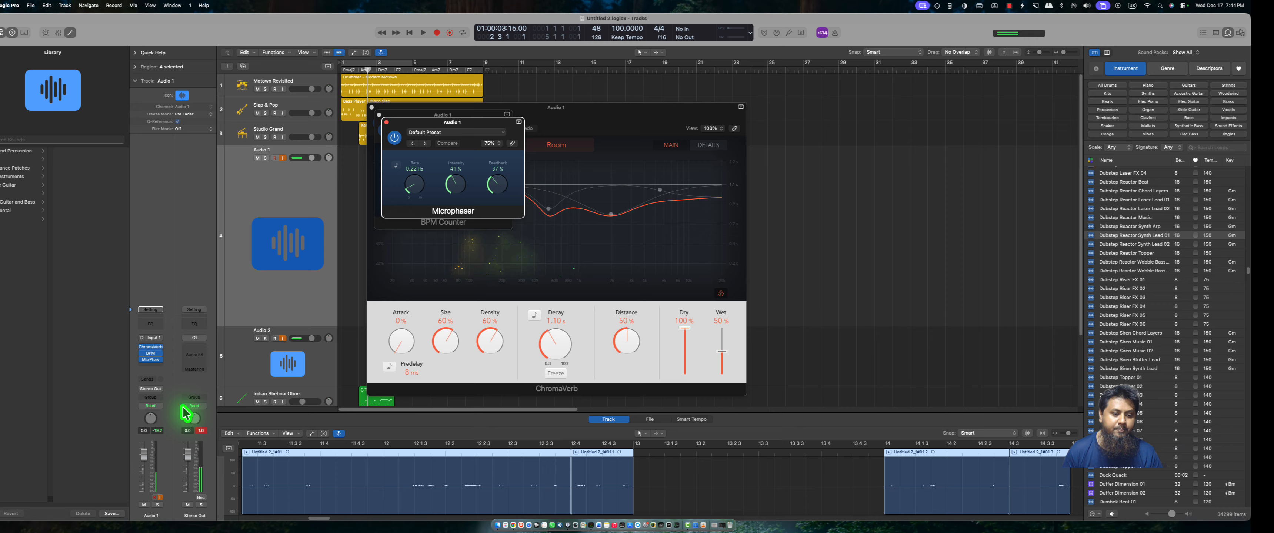
Insert a second ChromaVerb below the Microphaser on Audio 1 and close all open plug-in windows
click(160, 366)
mouse_move(171, 483)
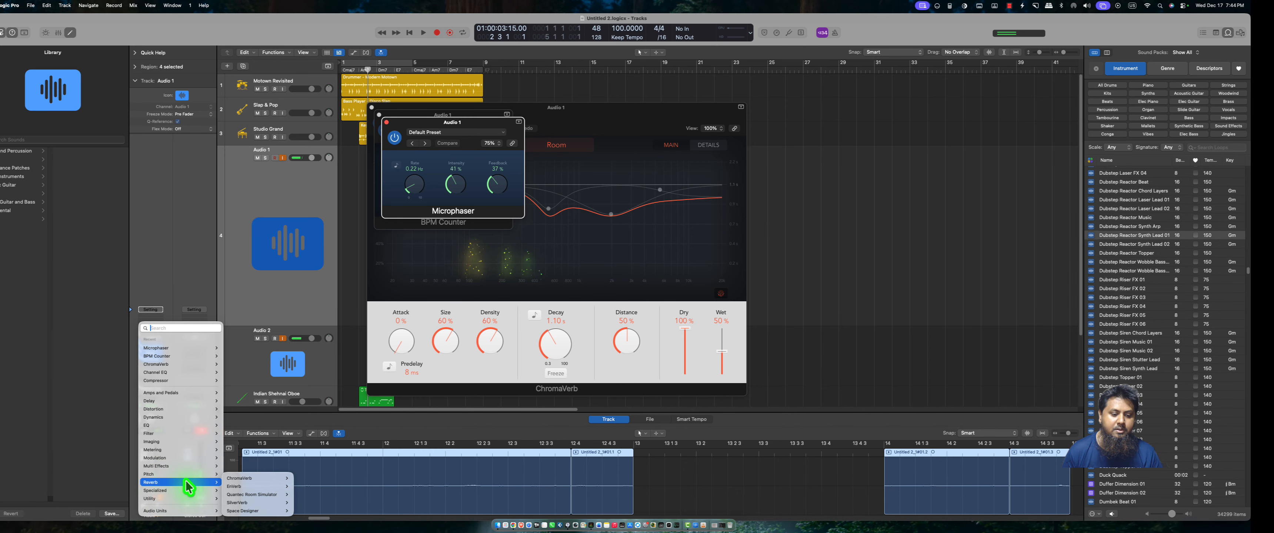
click(237, 481)
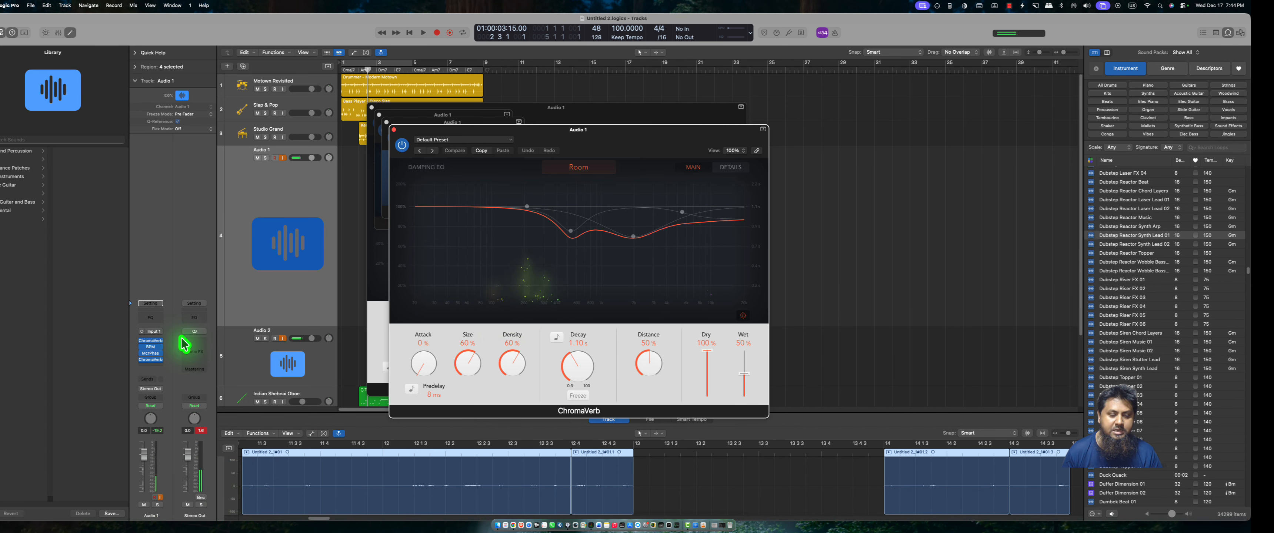
click(394, 130)
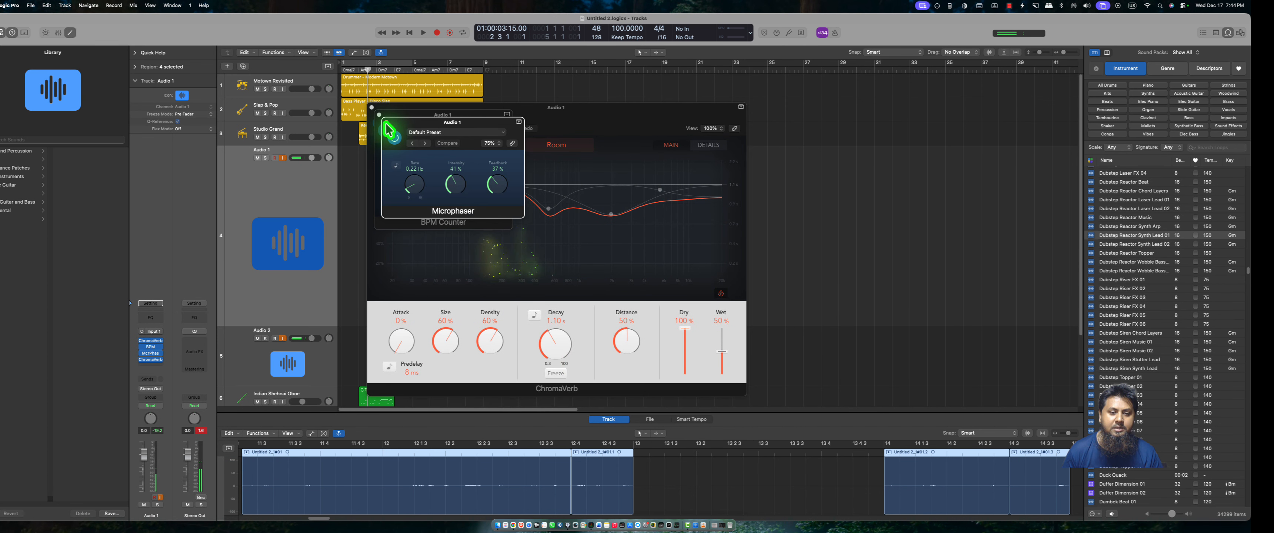
click(379, 116)
click(371, 107)
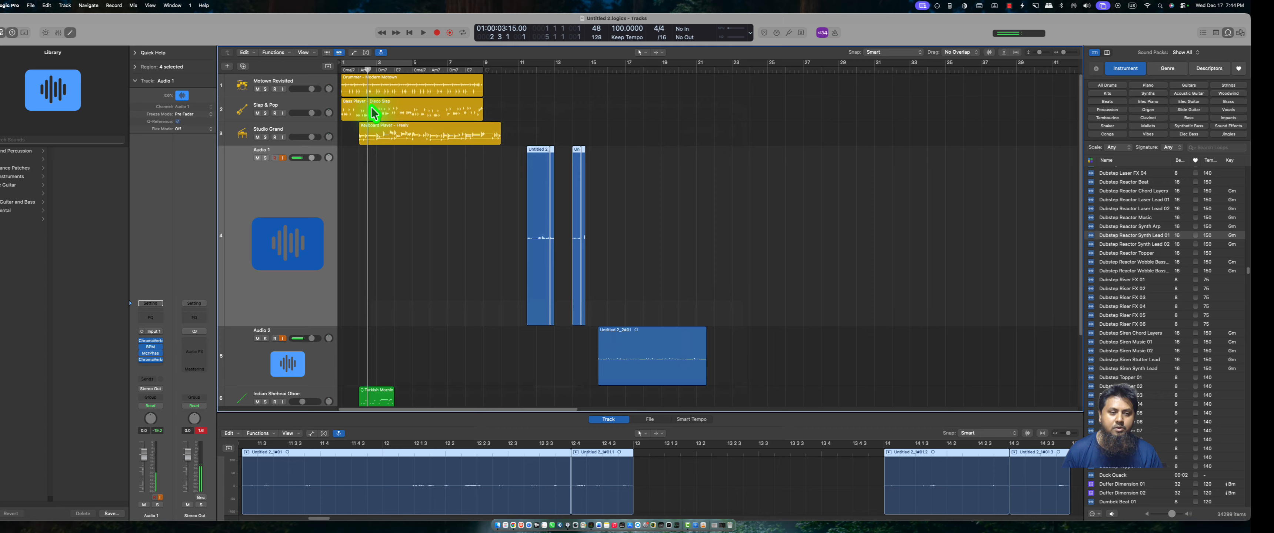
Deselect the Audio 1 regions and open the Mixer below the Tracks area
click(421, 221)
click(58, 33)
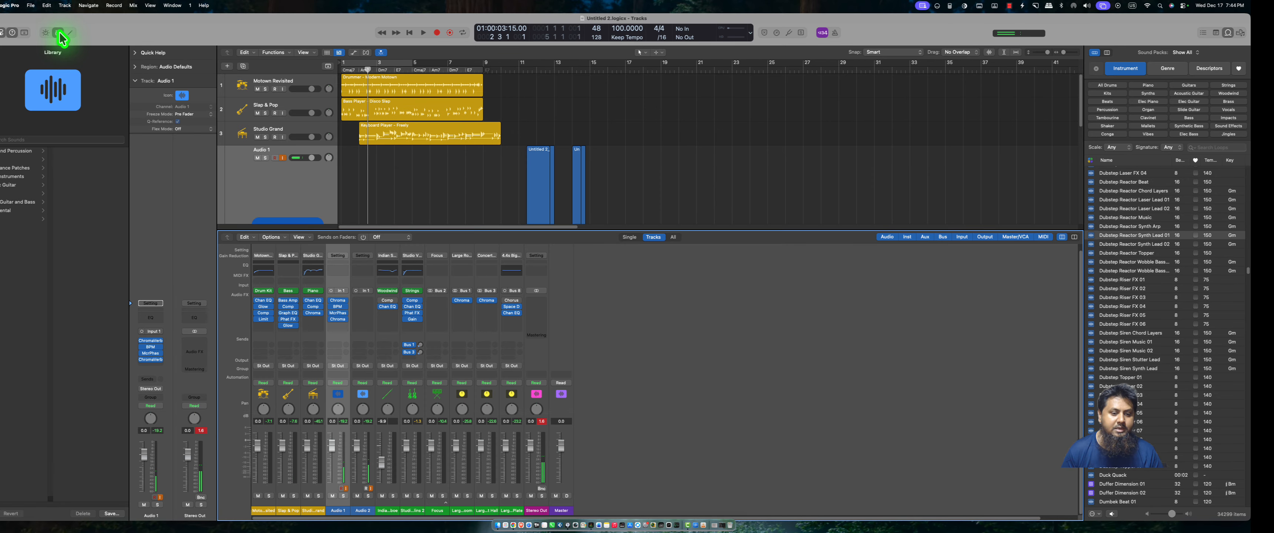
click(58, 32)
click(58, 33)
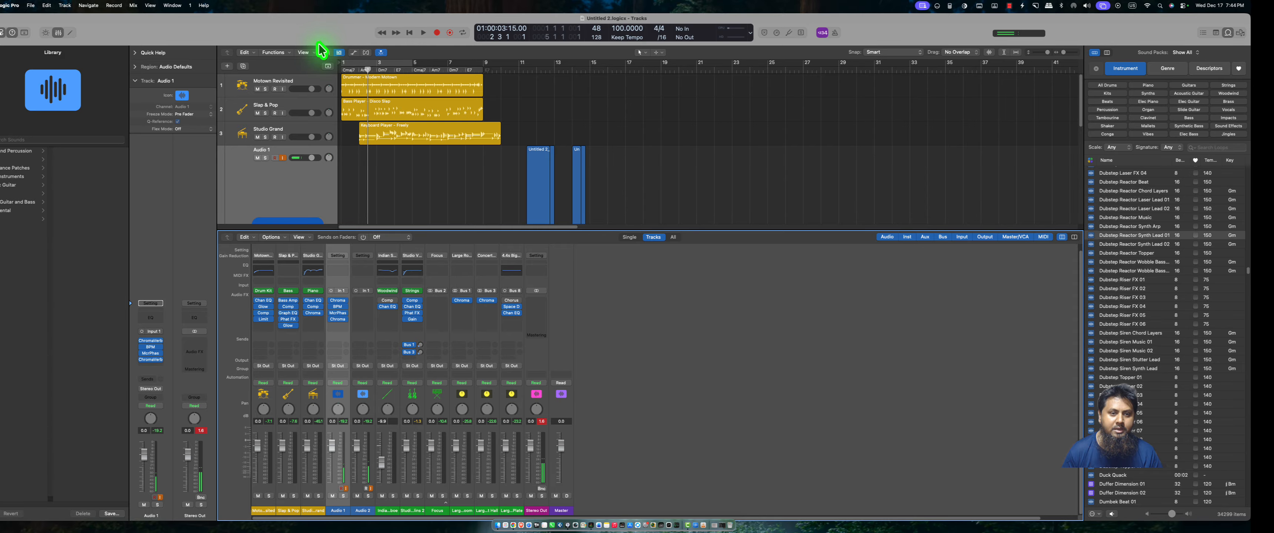
Show the toolbar above the Tracks area, briefly hiding it and showing it again
key(ctrl+alt+super+t)
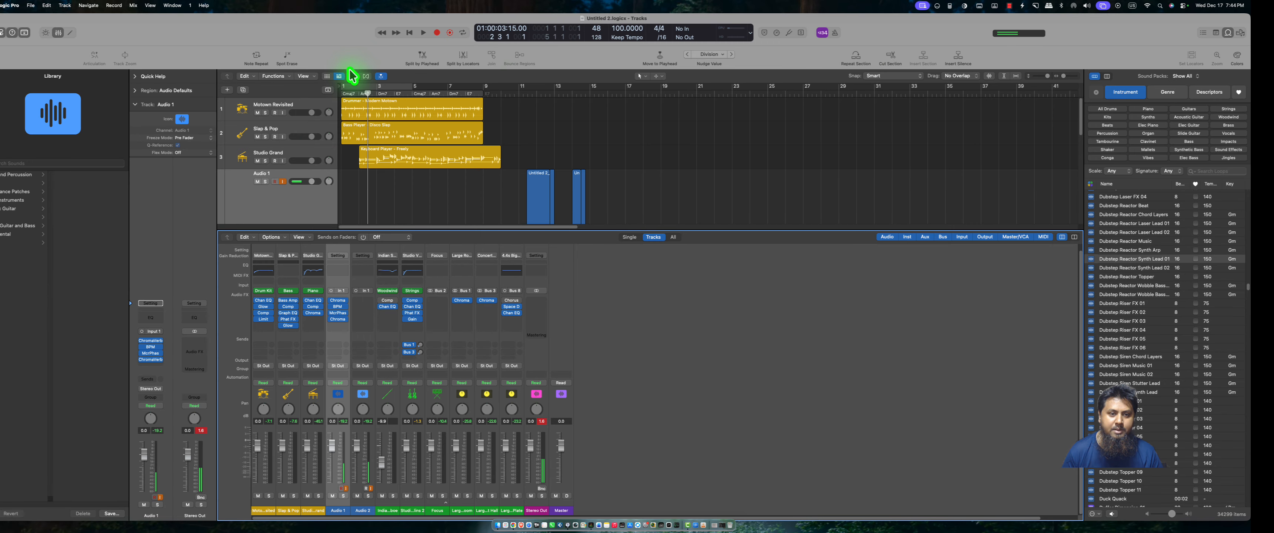
drag(351, 68, 365, 8)
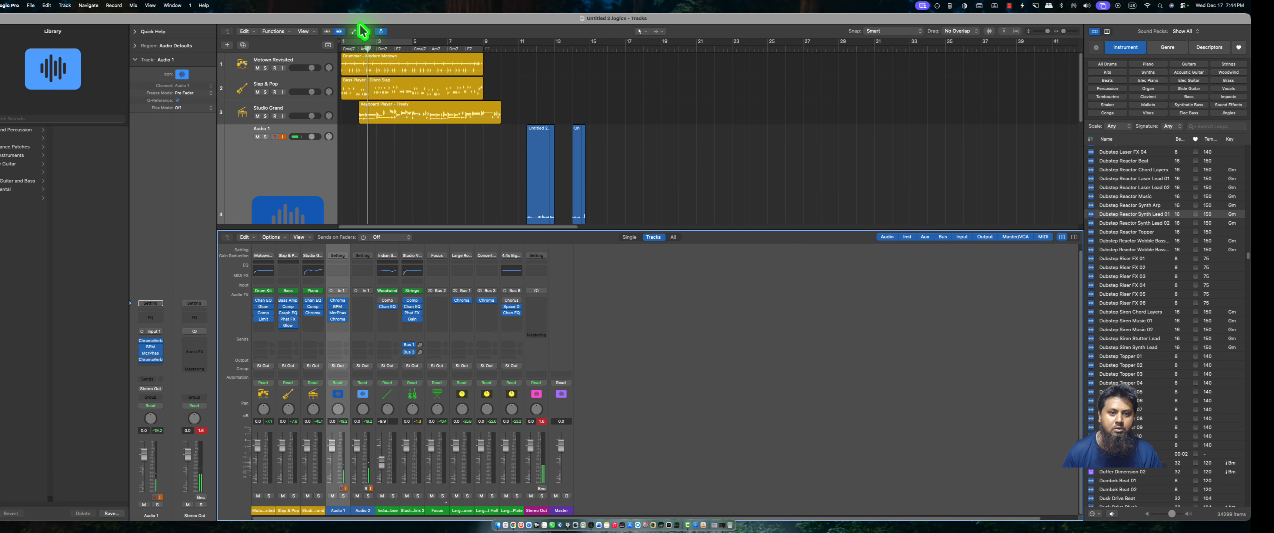
drag(361, 30, 357, 94)
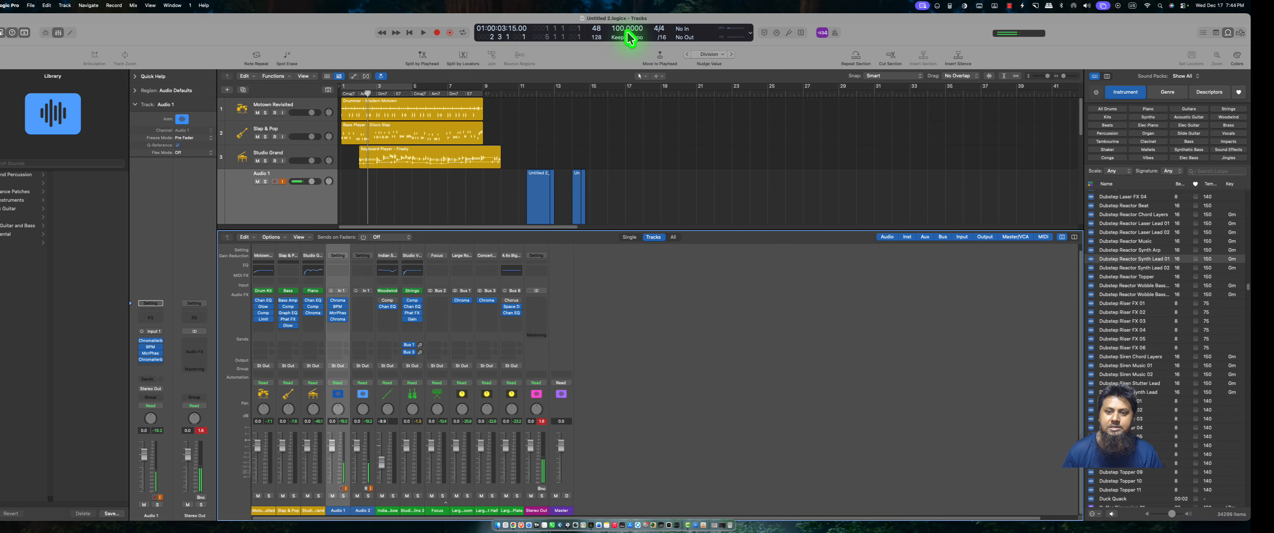
Remove the Low Latency Monitoring Mode button from the control bar, restore it and close the customization settings
click(751, 34)
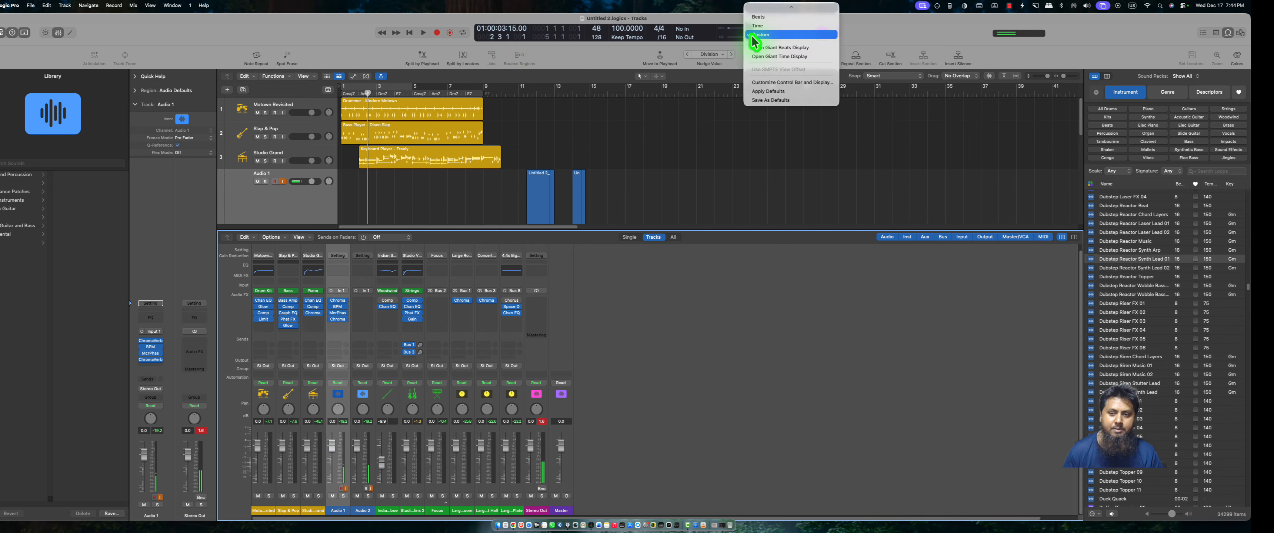
click(767, 83)
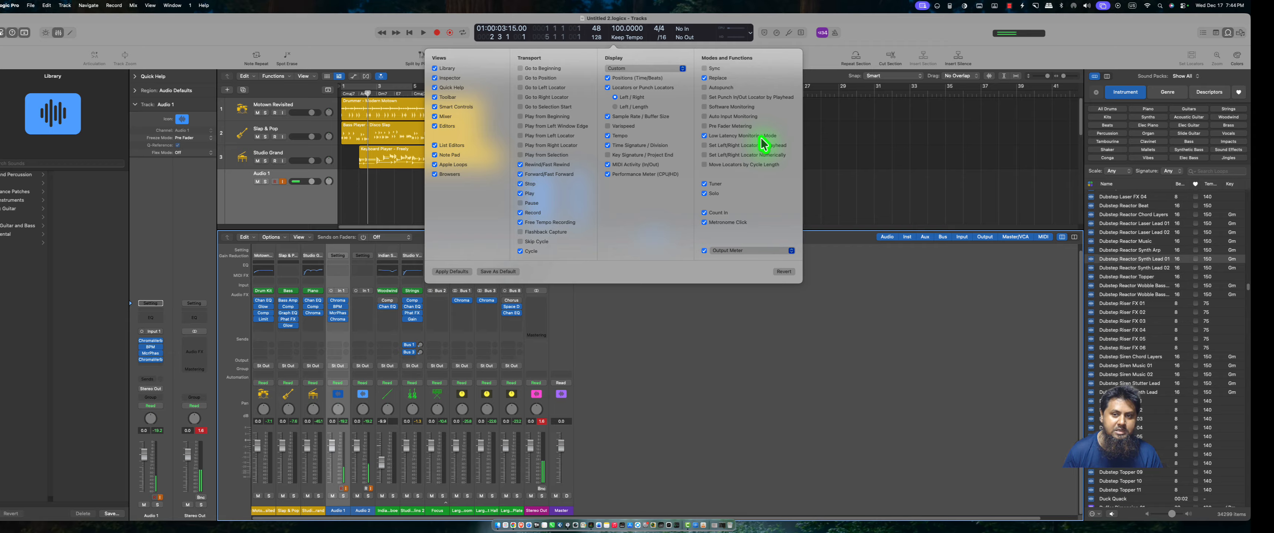
click(705, 135)
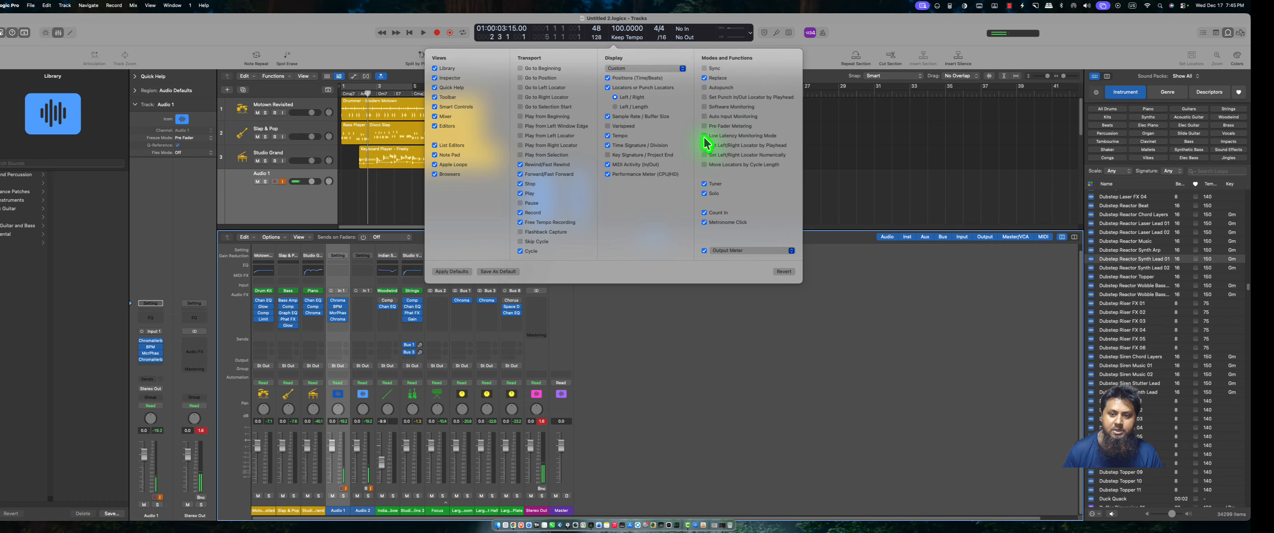
click(706, 136)
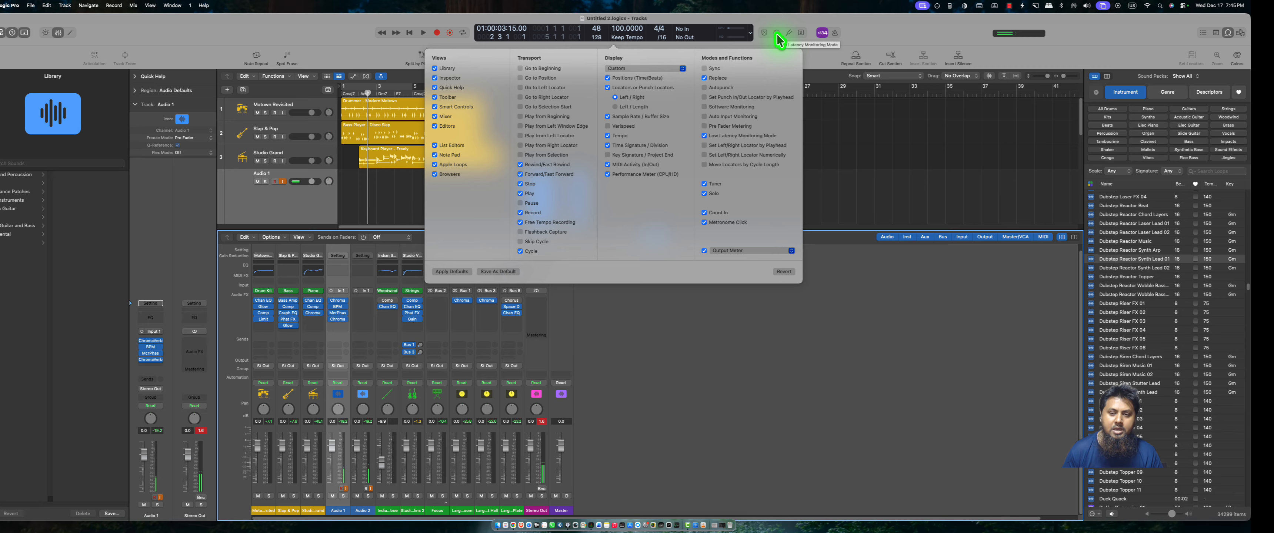
click(252, 60)
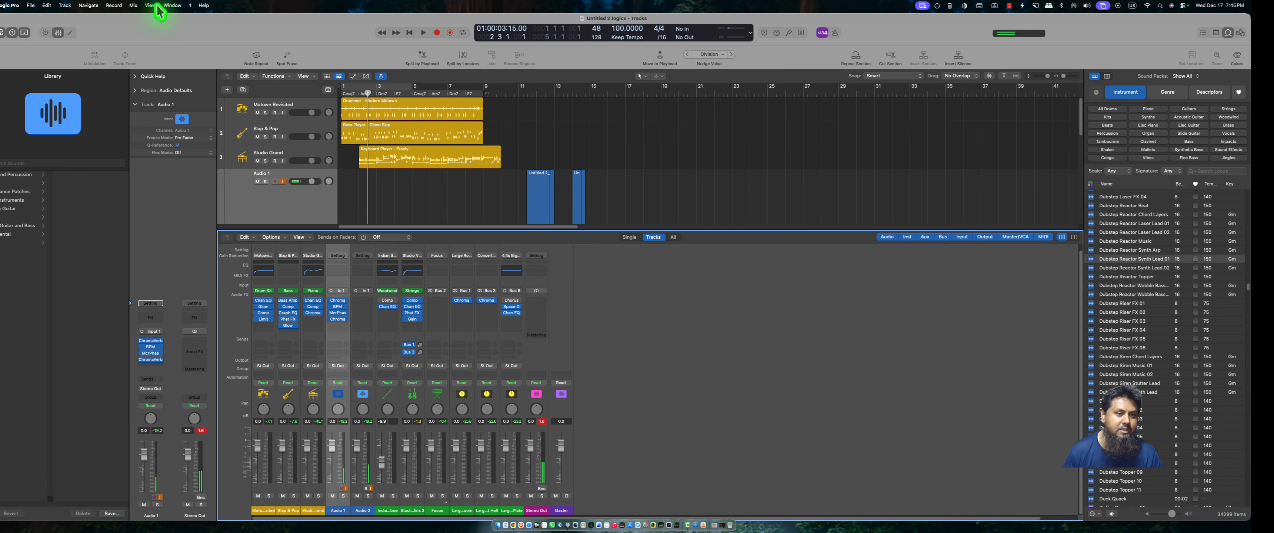
Turn on Low Latency Monitoring Mode
click(115, 7)
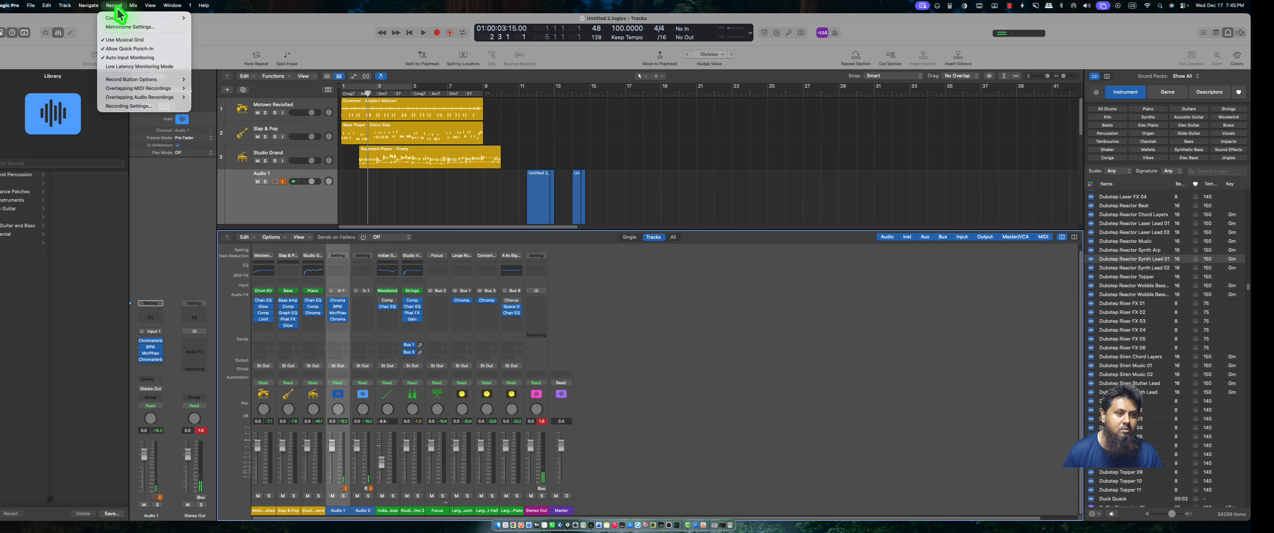
click(121, 67)
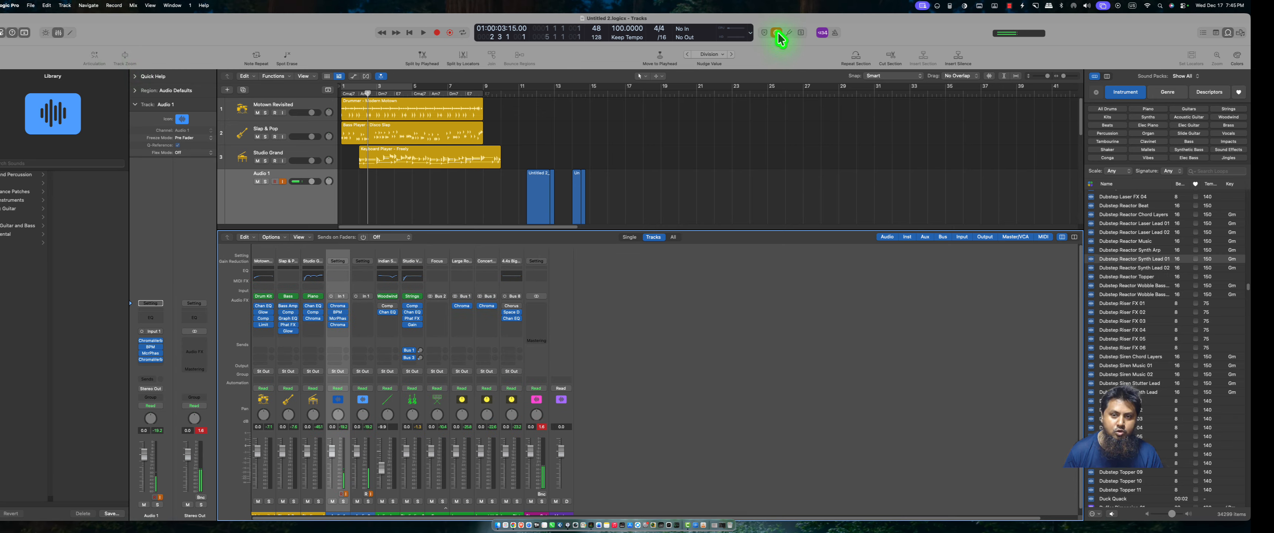
Customize the control bar's transport with the five Go to buttons, Play from Beginning and Play from Left Window Edge
click(751, 33)
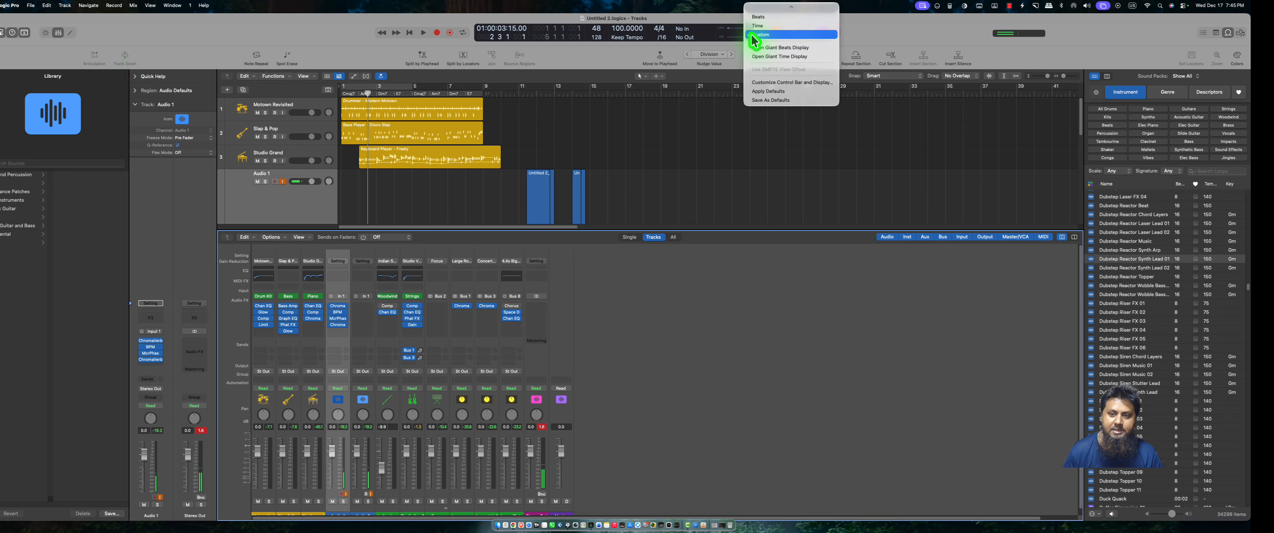
click(766, 85)
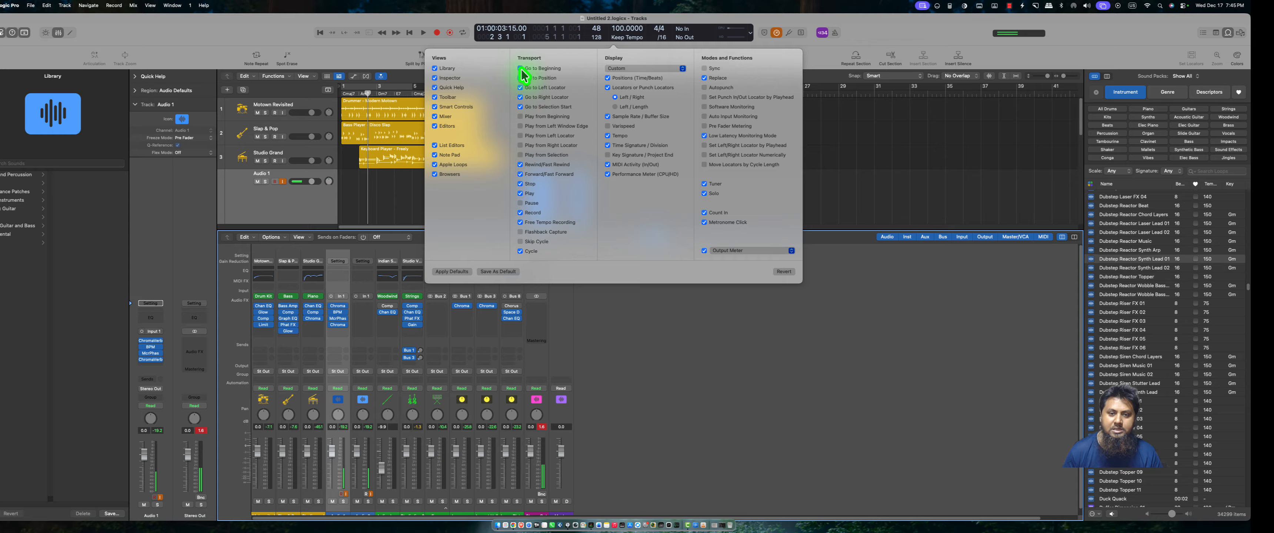
click(521, 127)
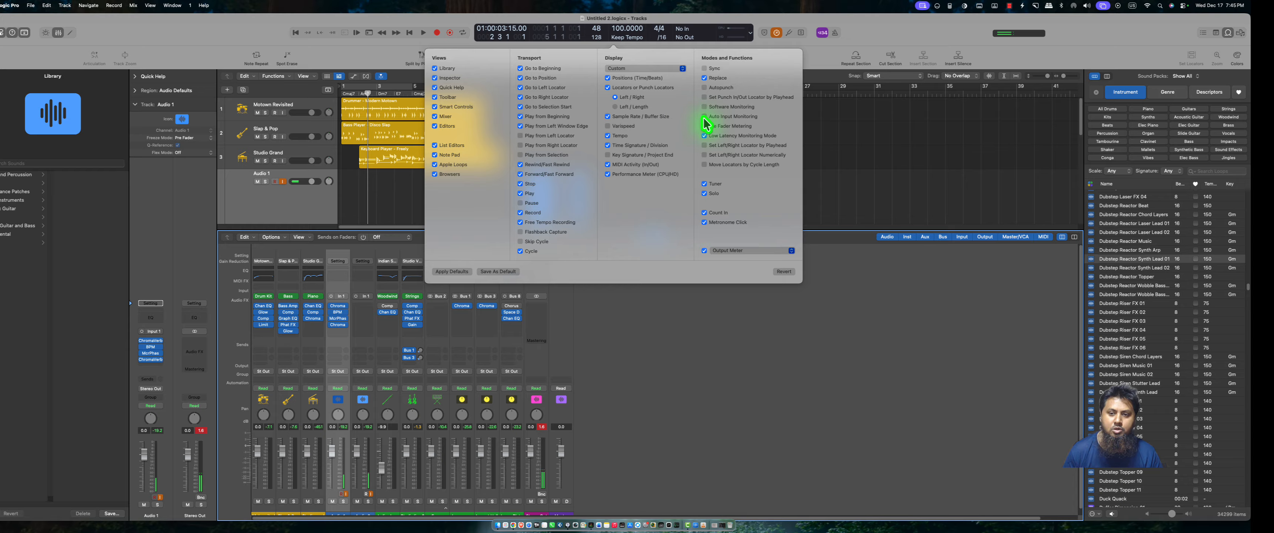
Add Auto Input Monitoring, Software Monitoring and Set Left/Right Locator by Playhead to the control bar, and close its customization settings
click(704, 116)
click(704, 108)
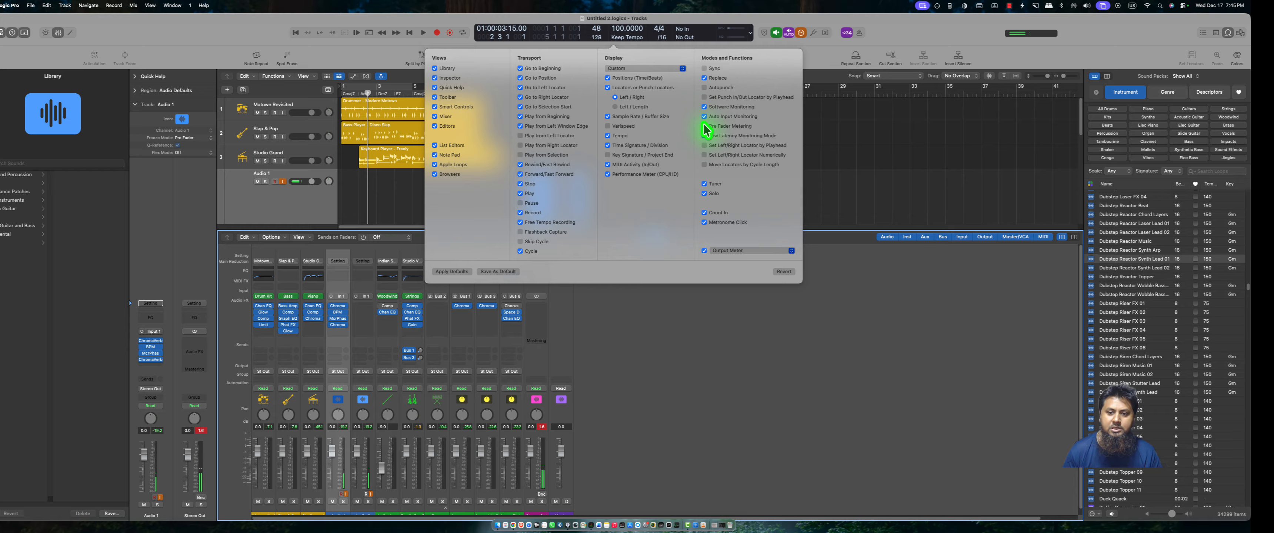
click(704, 146)
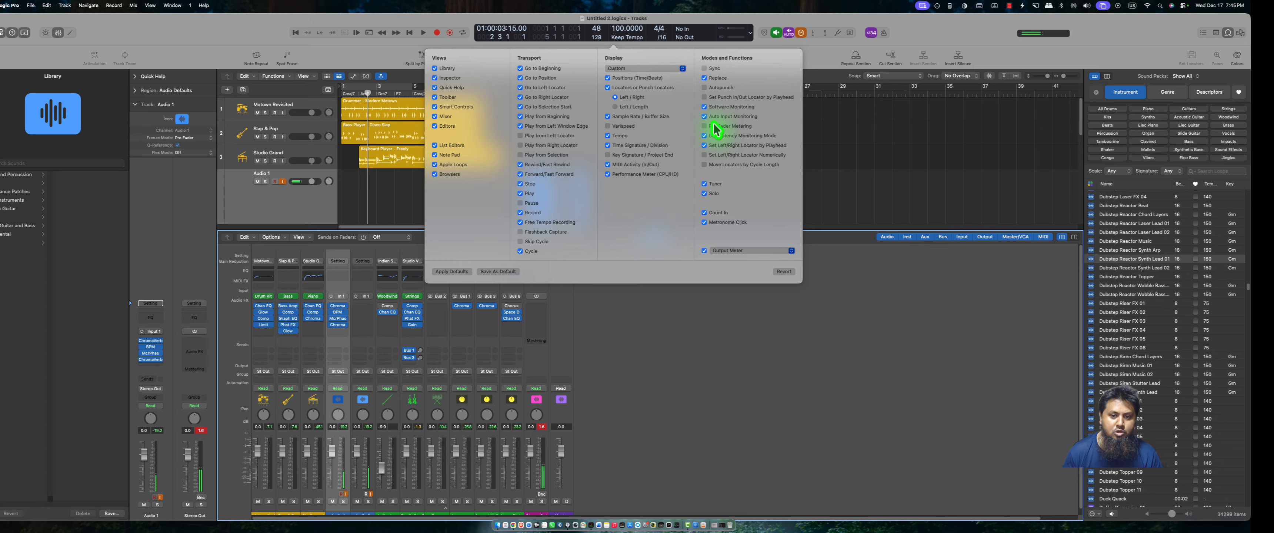
click(748, 348)
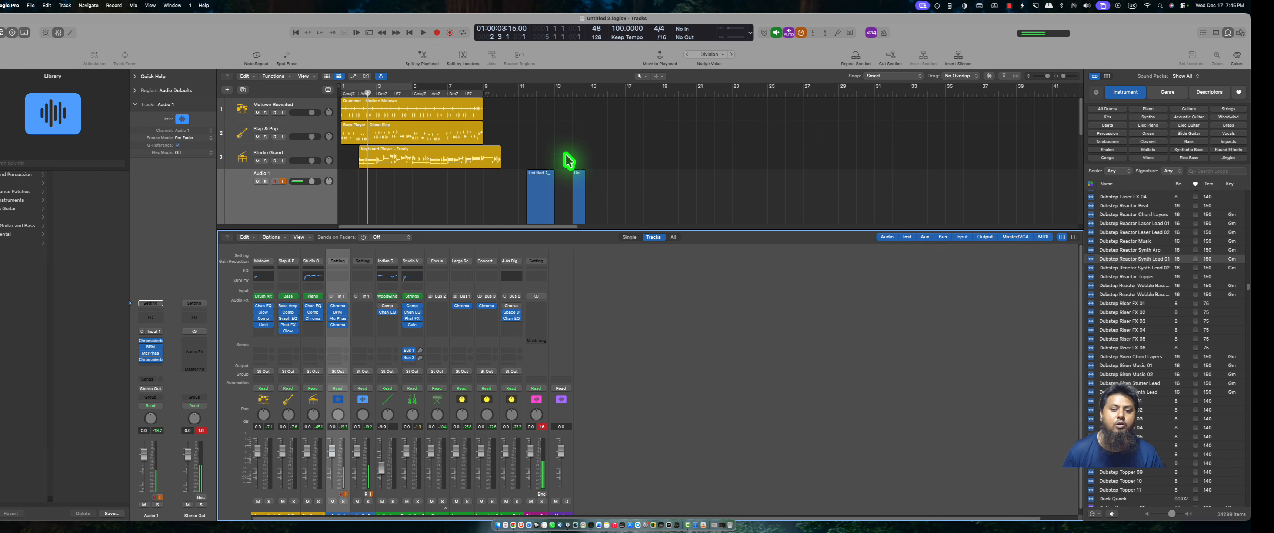
Create a cycle range from bar 1 to about bar 15 and hide the Mixer
scroll(557, 149, down, 3)
scroll(456, 148, up, 3)
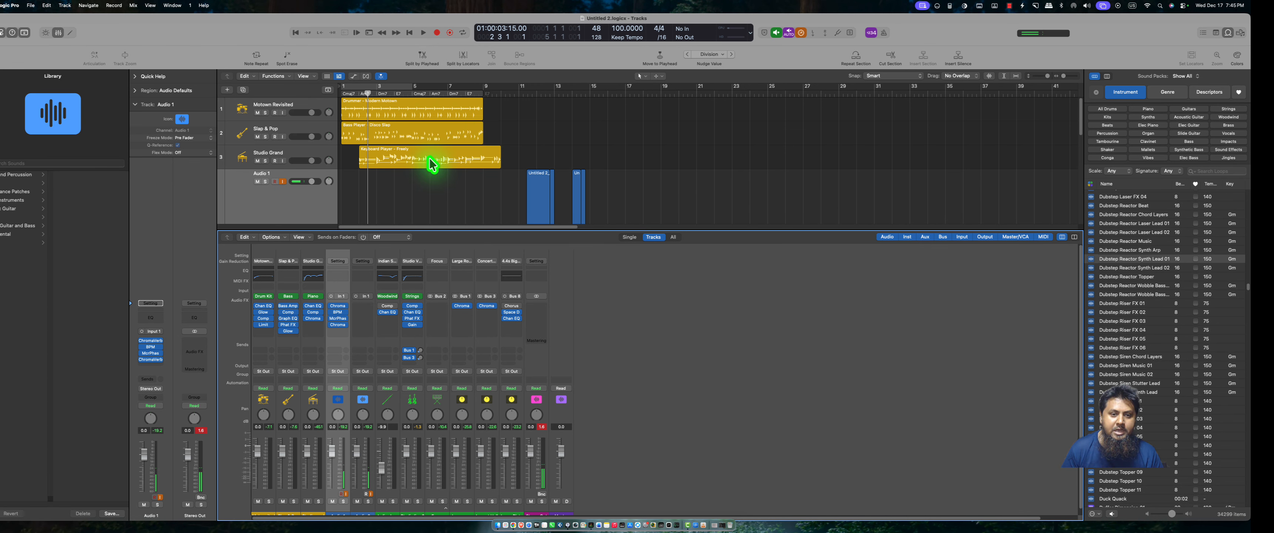
drag(393, 94, 586, 85)
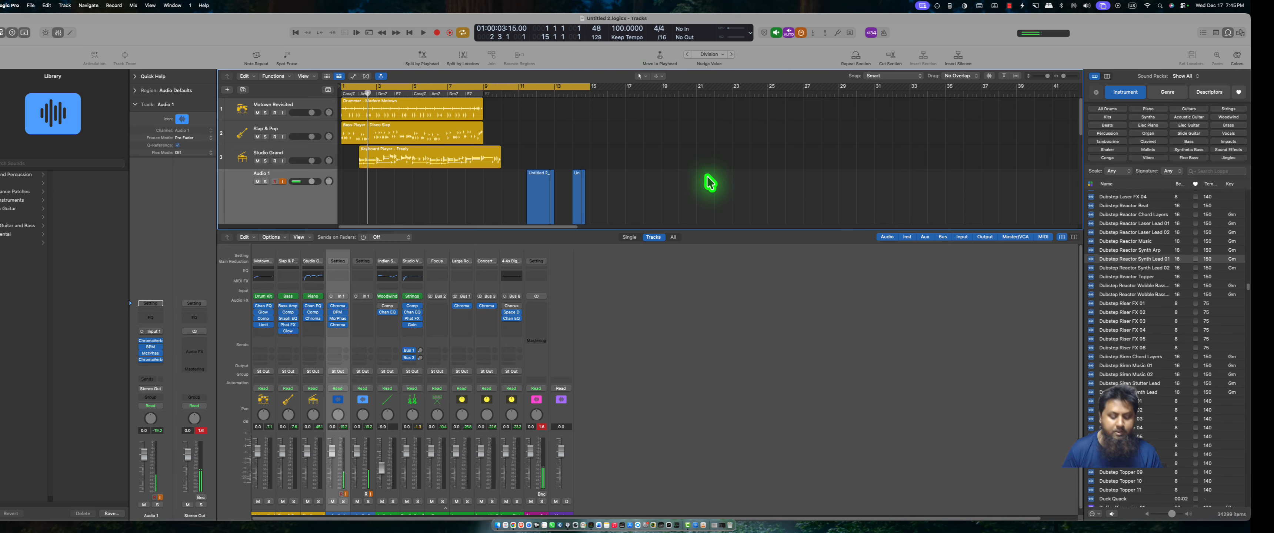
key(x)
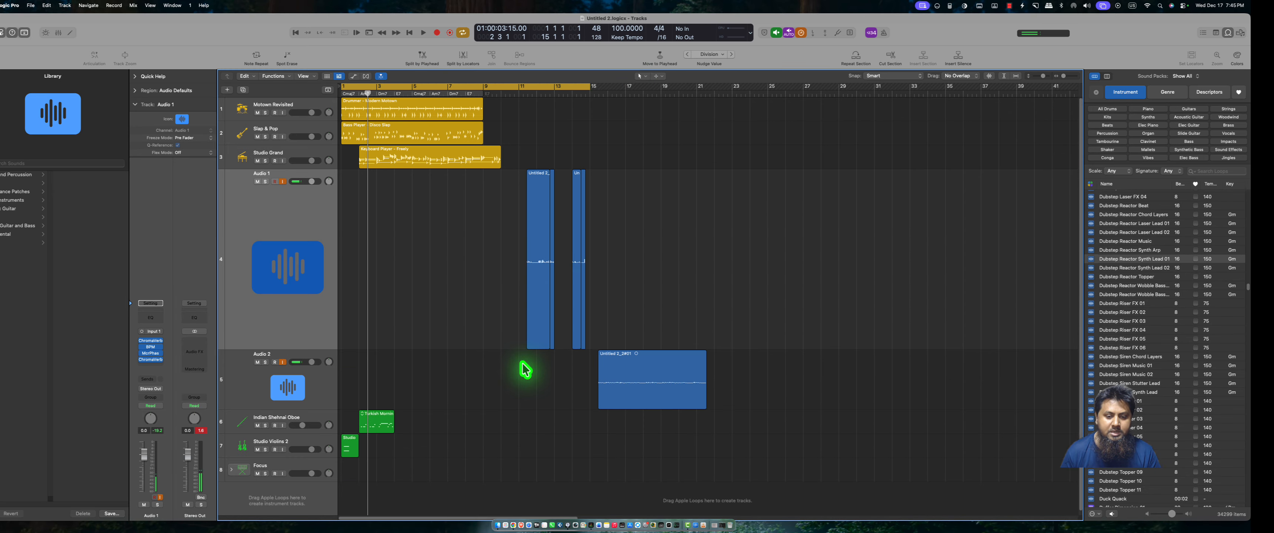
Extend the end of the cycle range to about bar 21, near the end of the Audio 2 region
key(e)
key(e)
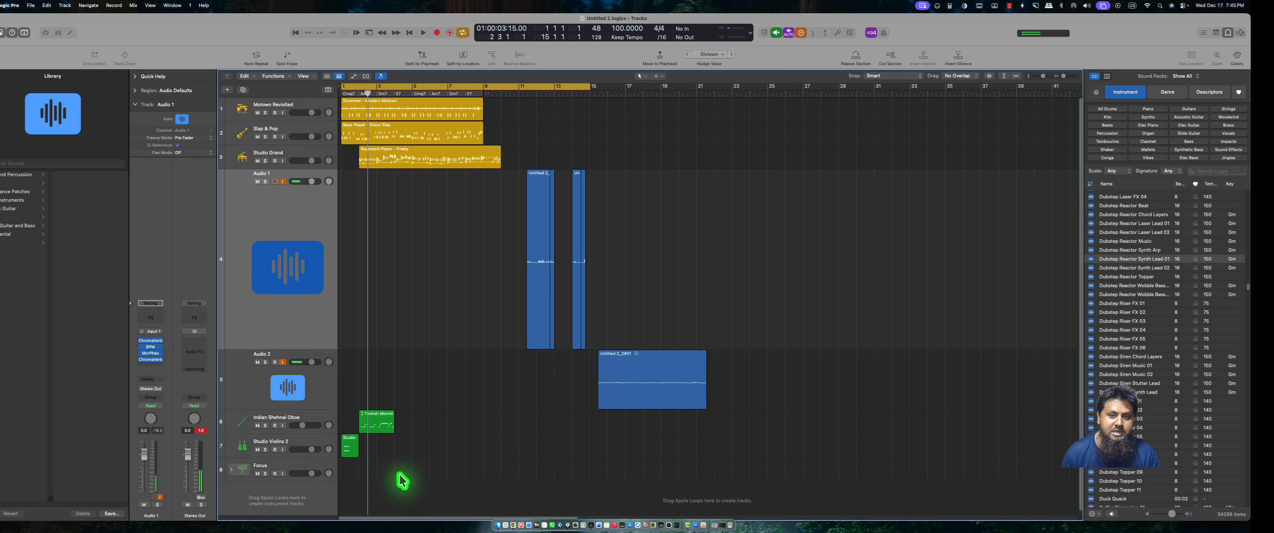
key(e)
key(e)
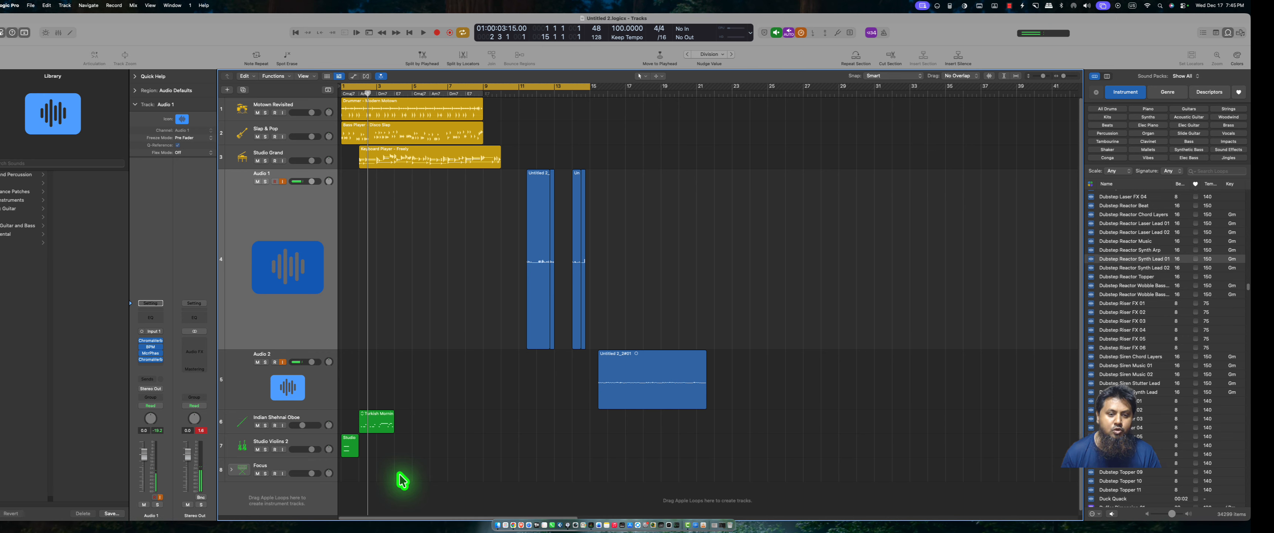
drag(588, 88, 699, 93)
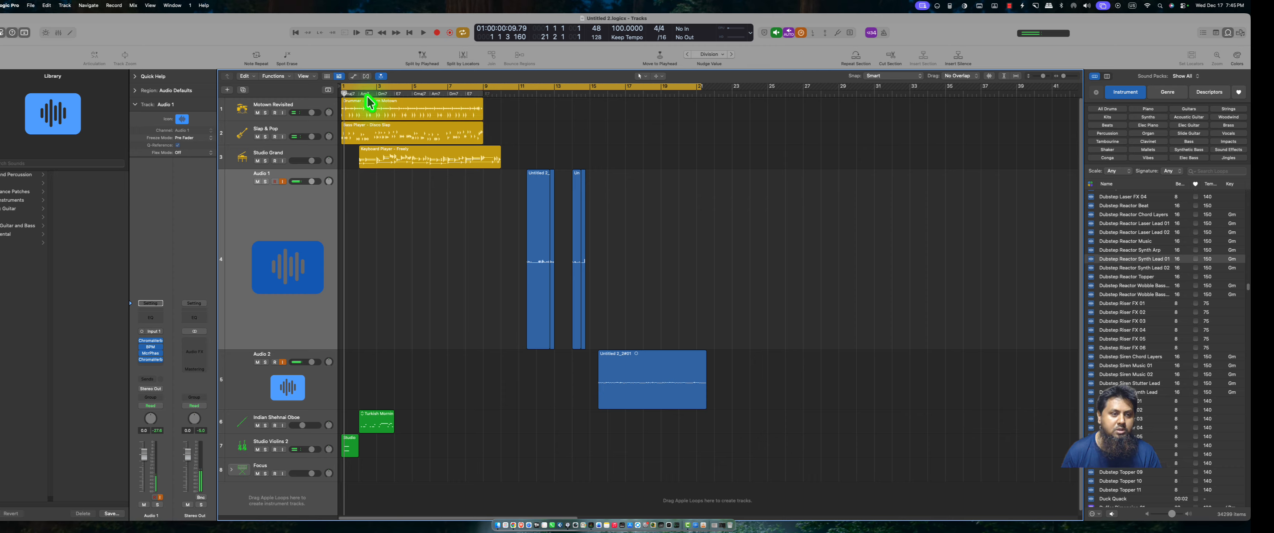
Start a bounce of the project section as an uncompressed WAVE file and accept the bounce settings
click(30, 6)
mouse_move(41, 200)
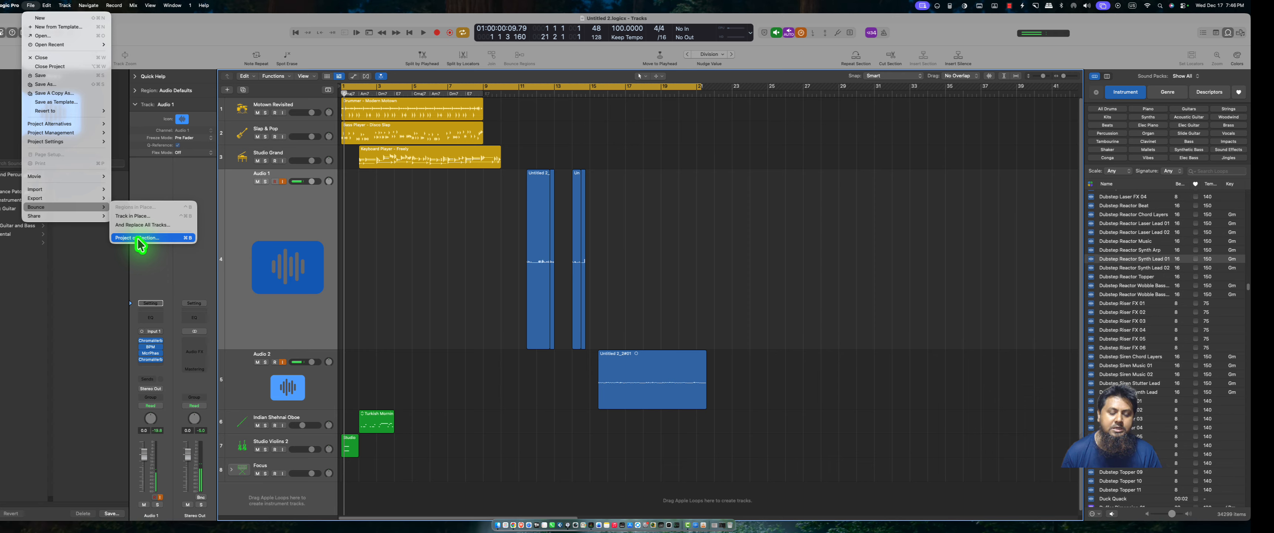
click(140, 243)
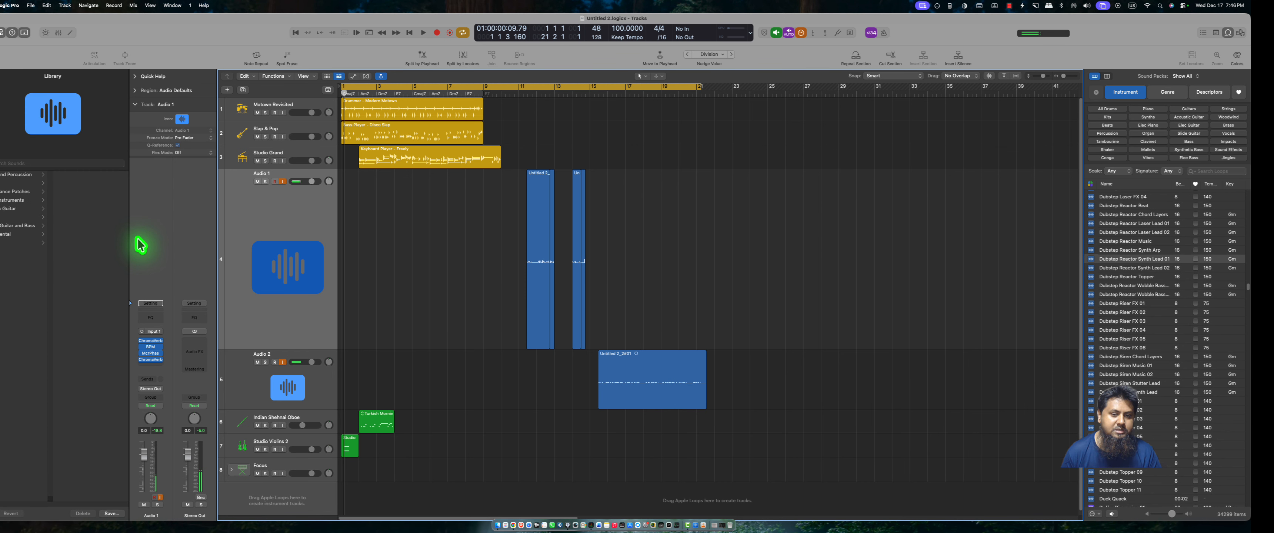
click(667, 121)
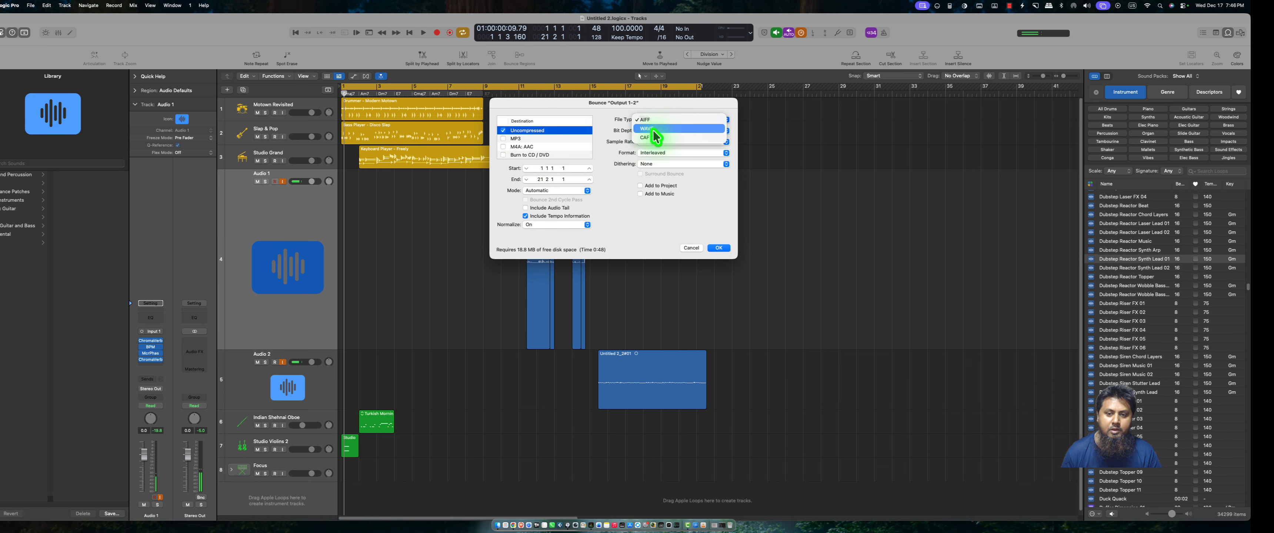
click(655, 129)
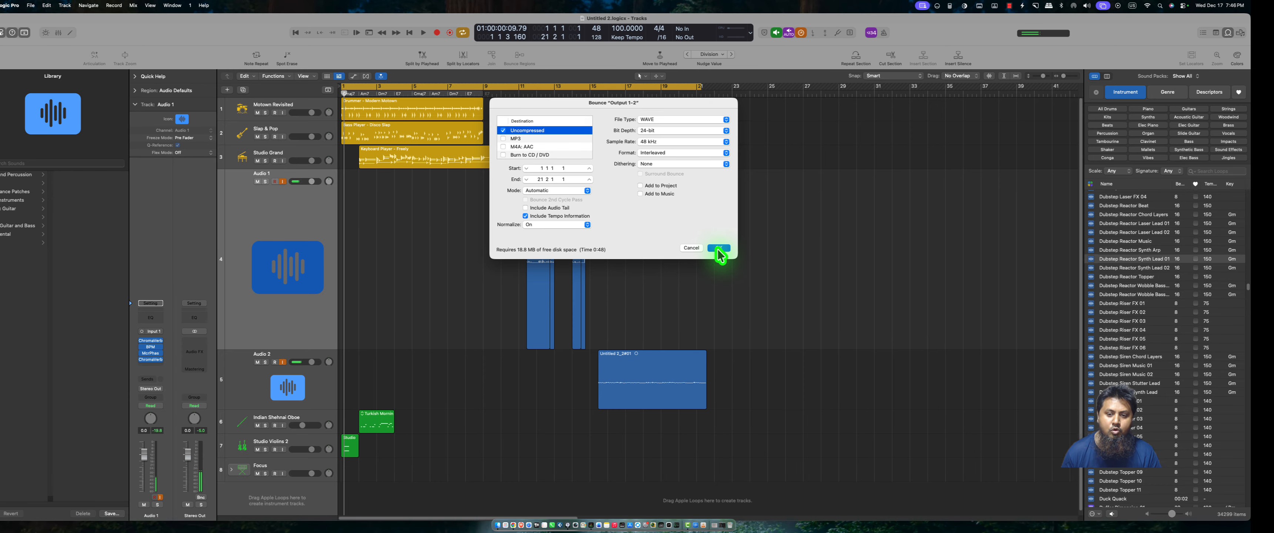
click(718, 248)
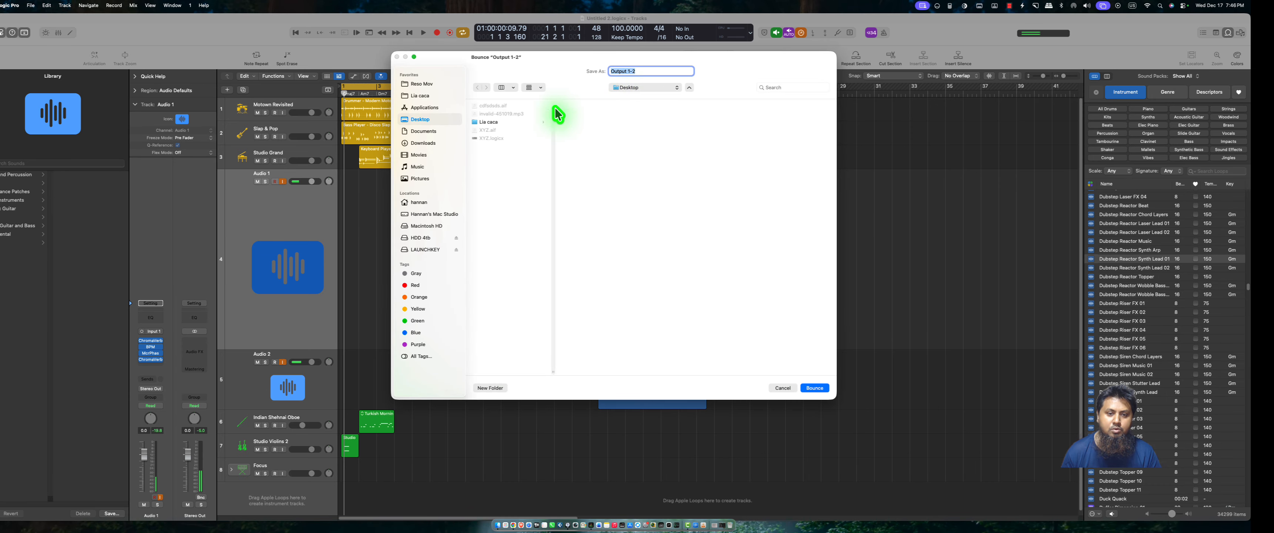
Choose the Desktop as the destination, name the file "TEST WAVe" and run the bounce
click(432, 131)
click(423, 120)
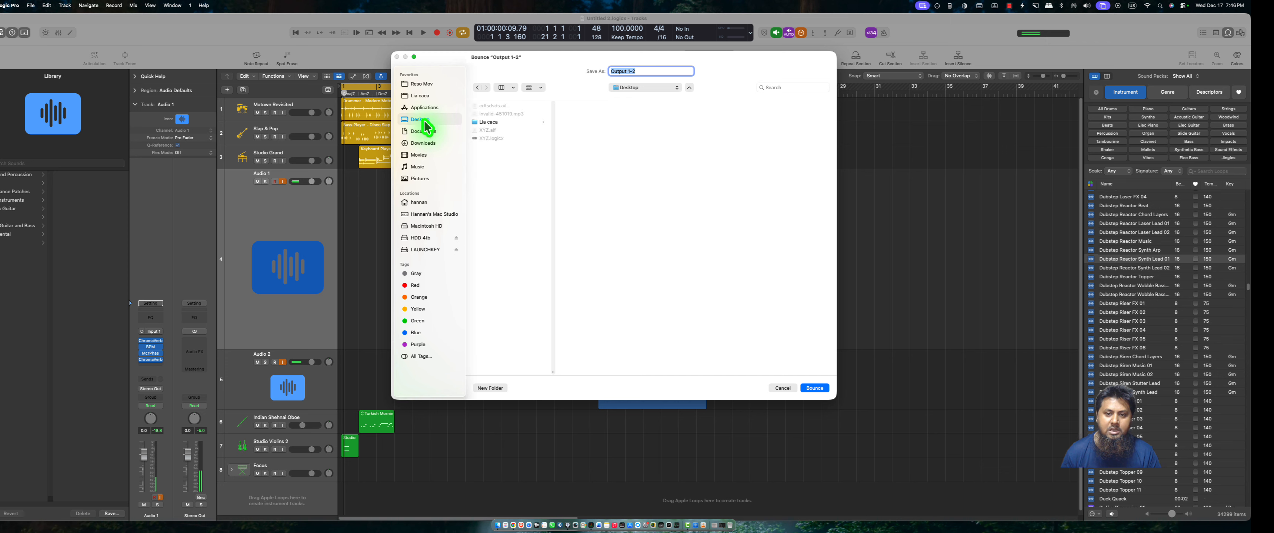
drag(645, 70, 505, 70)
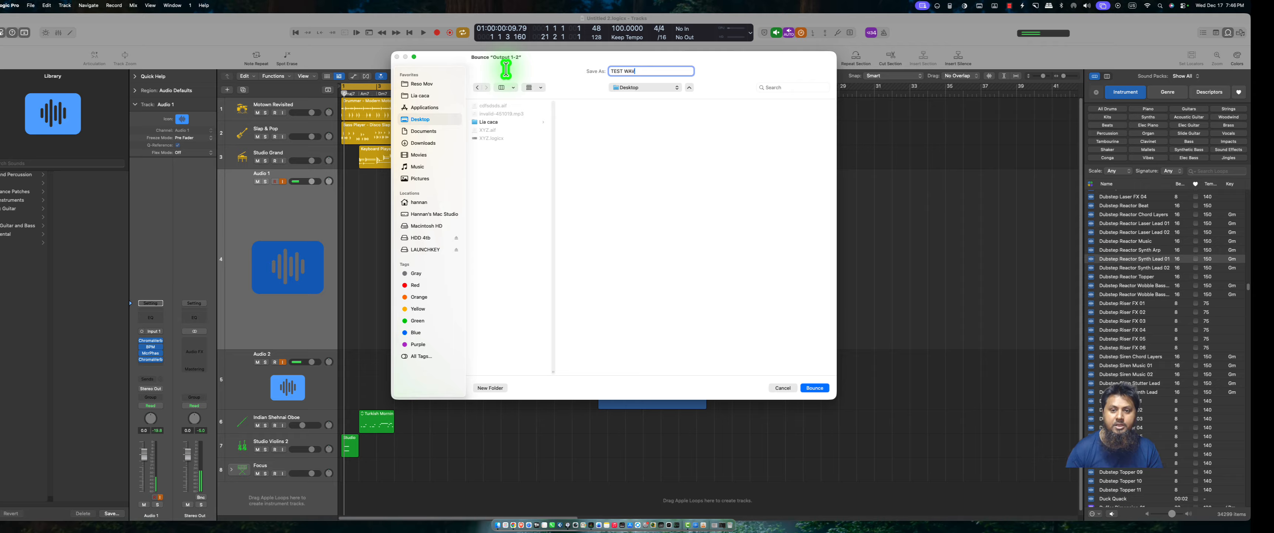
click(815, 388)
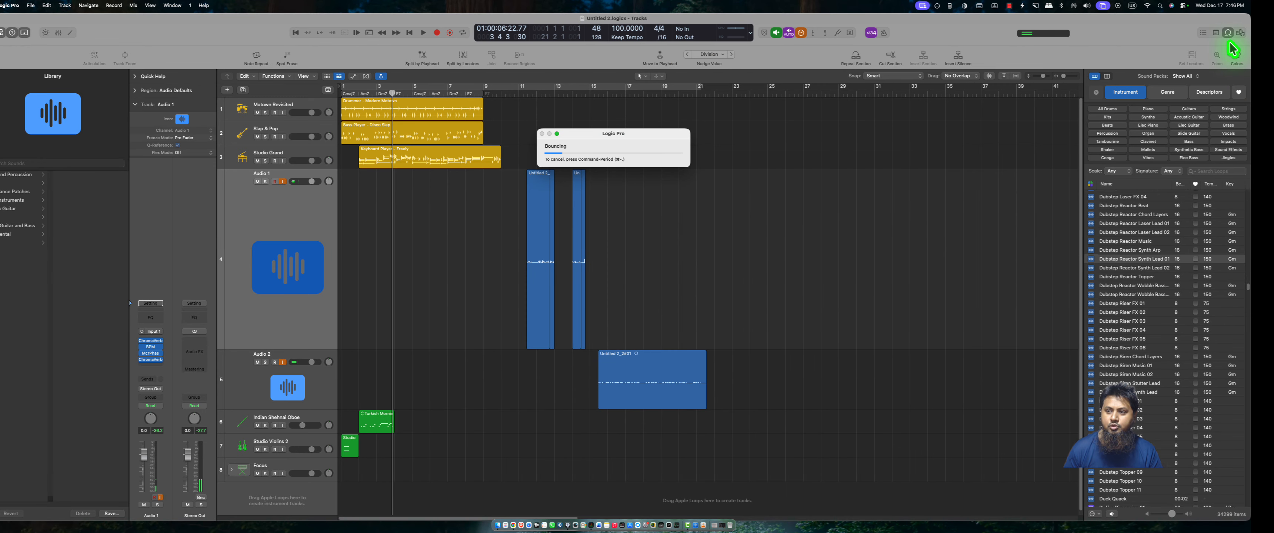
Move the project window aside to reveal the Desktop, then preview the bounced WAV file with Quick Look
drag(1224, 42, 841, 18)
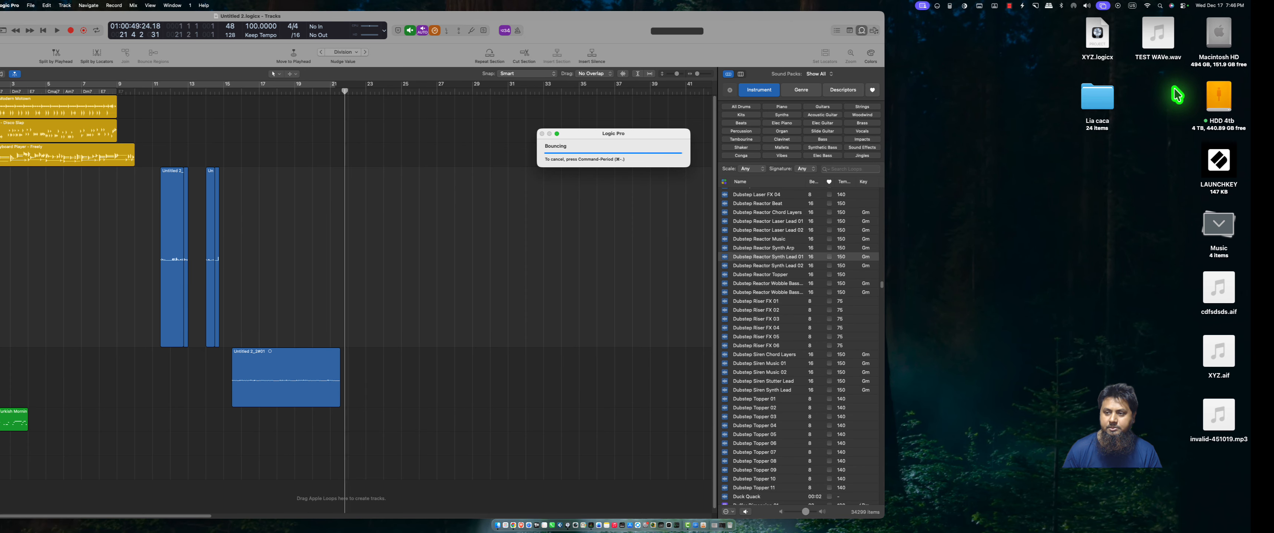
click(1175, 89)
click(1162, 41)
key(space)
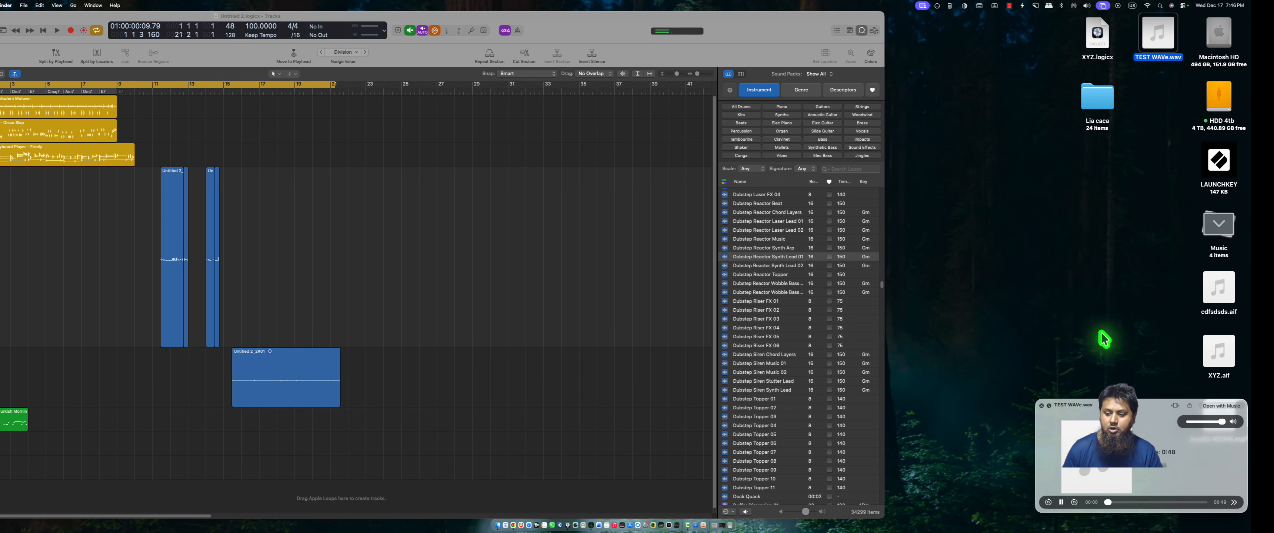
key(space)
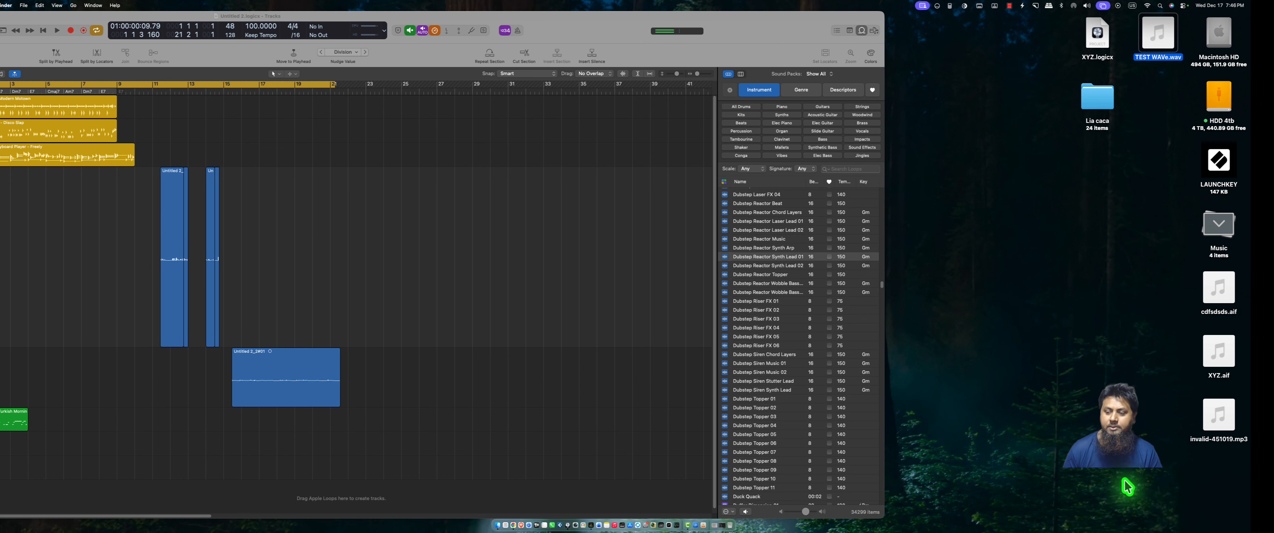
key(space)
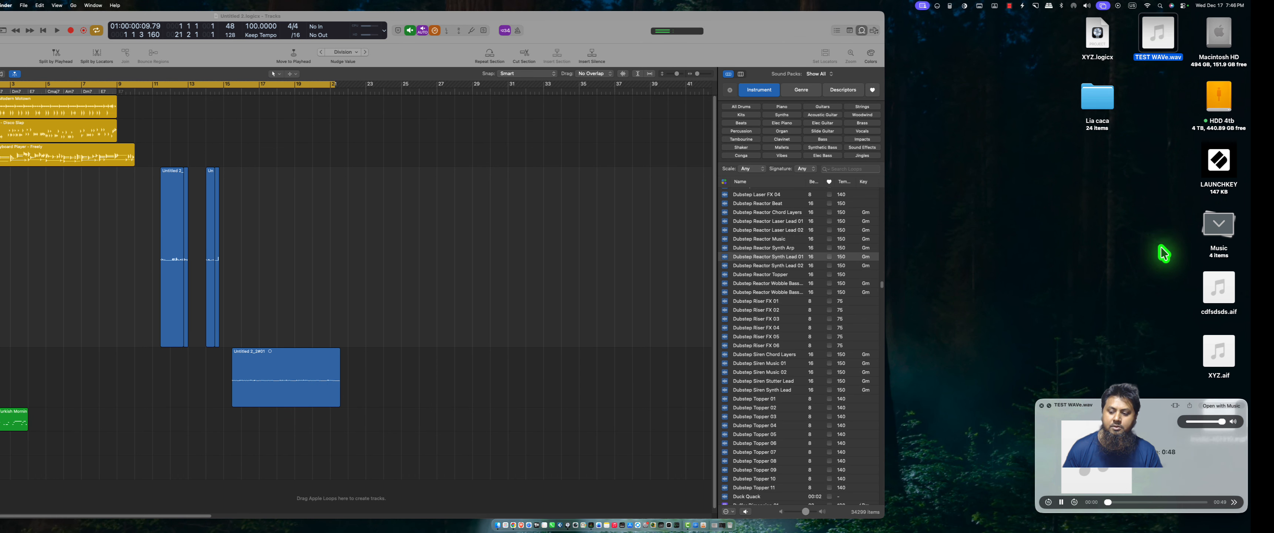
key(space)
Return to the Logic Pro project and move its window back to fill the screen
drag(548, 20, 786, 20)
double_click(786, 19)
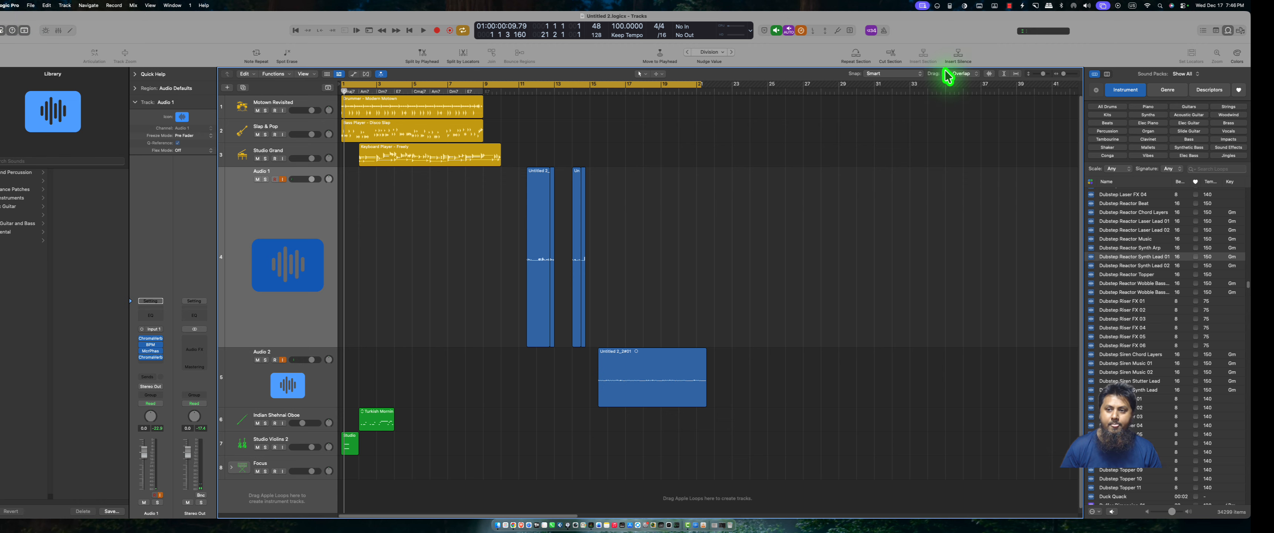
Quit Logic Pro and discard the unsaved project
click(31, 6)
mouse_move(12, 5)
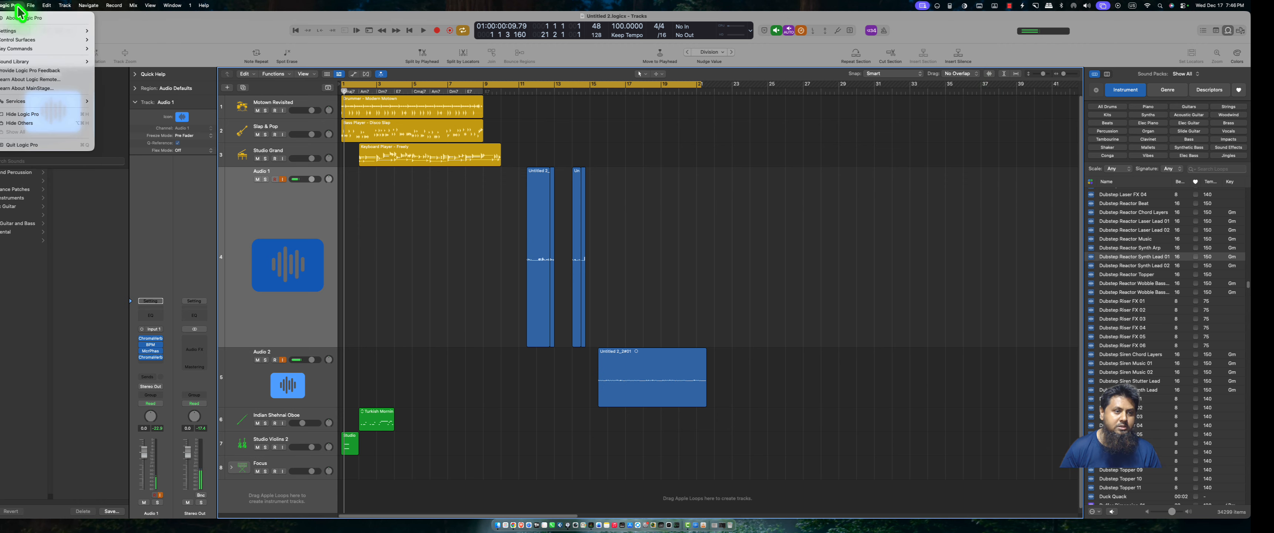
click(27, 154)
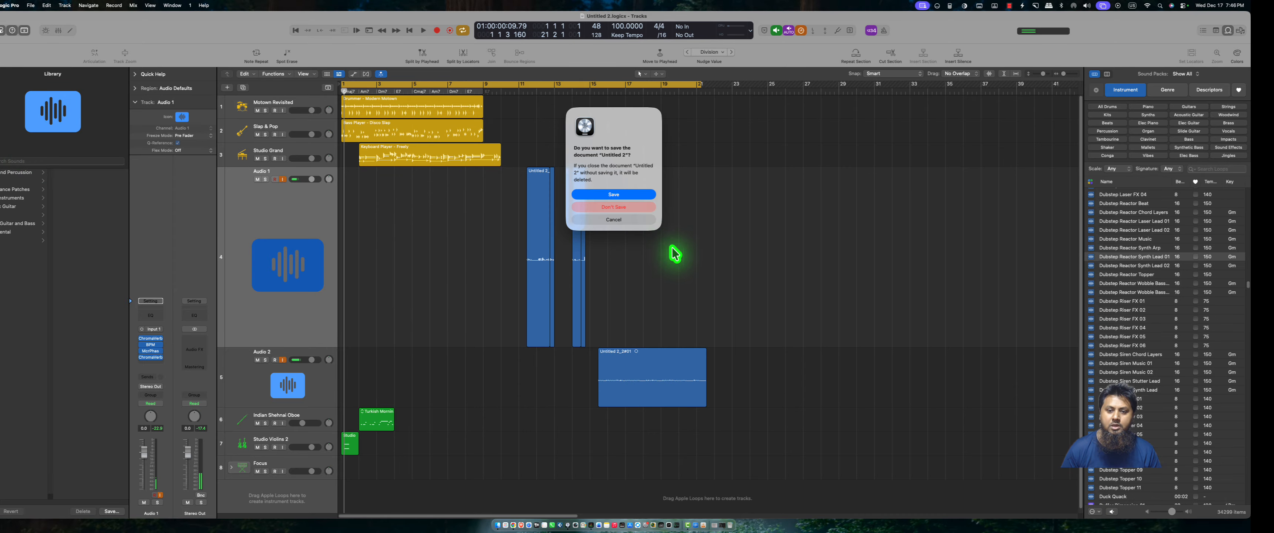
click(621, 208)
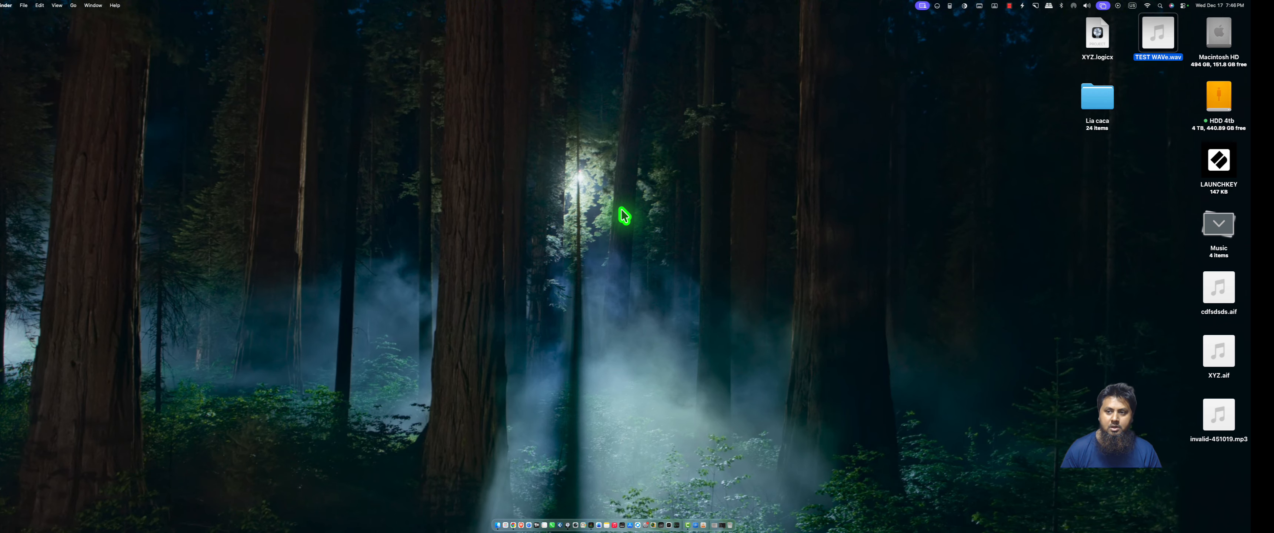
Relaunch Logic Pro, reposition the project chooser and look over the new project's details section
click(568, 526)
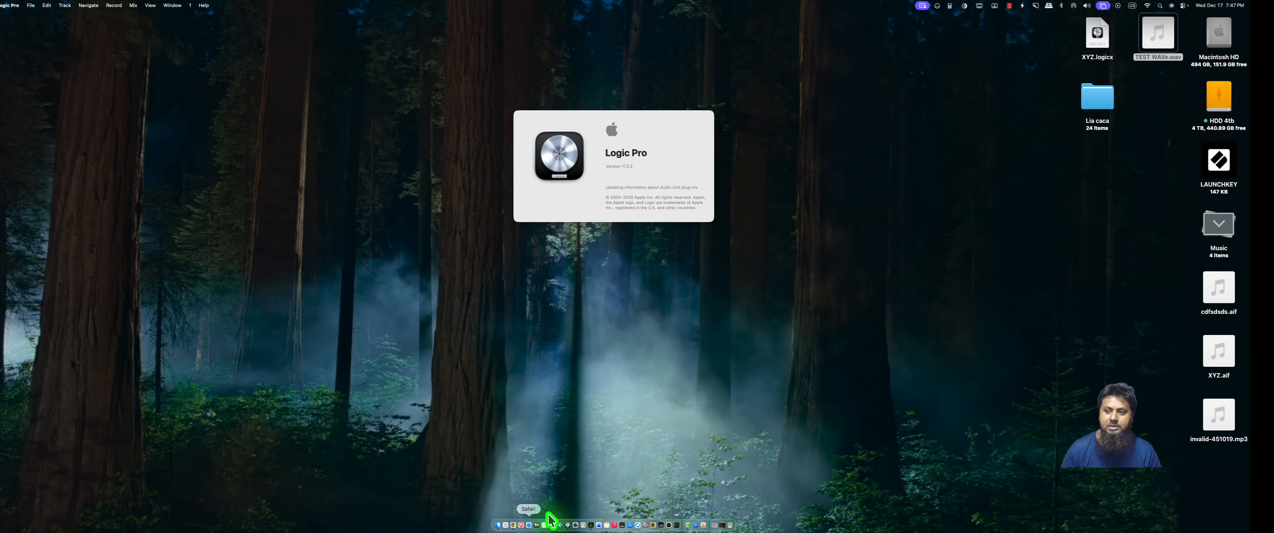
click(1161, 7)
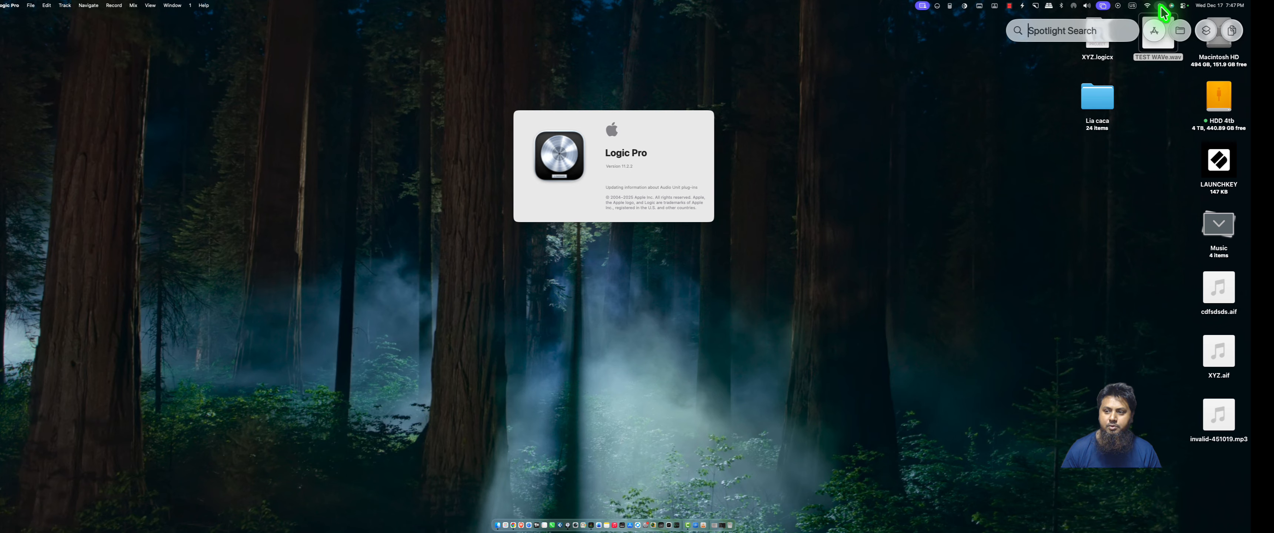
click(1160, 6)
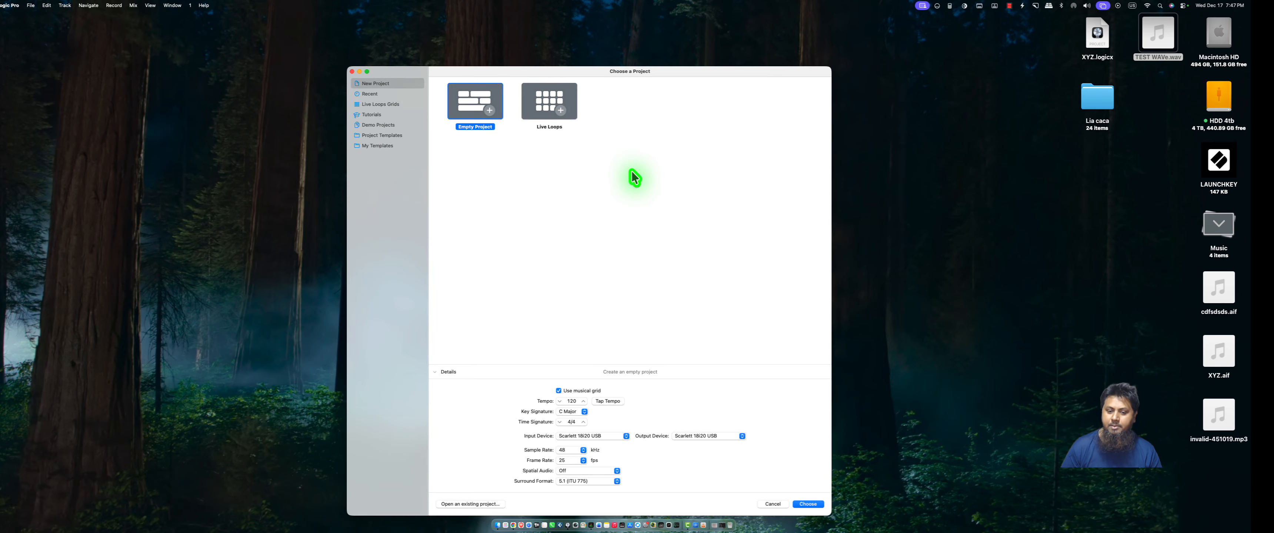
drag(619, 76, 632, 29)
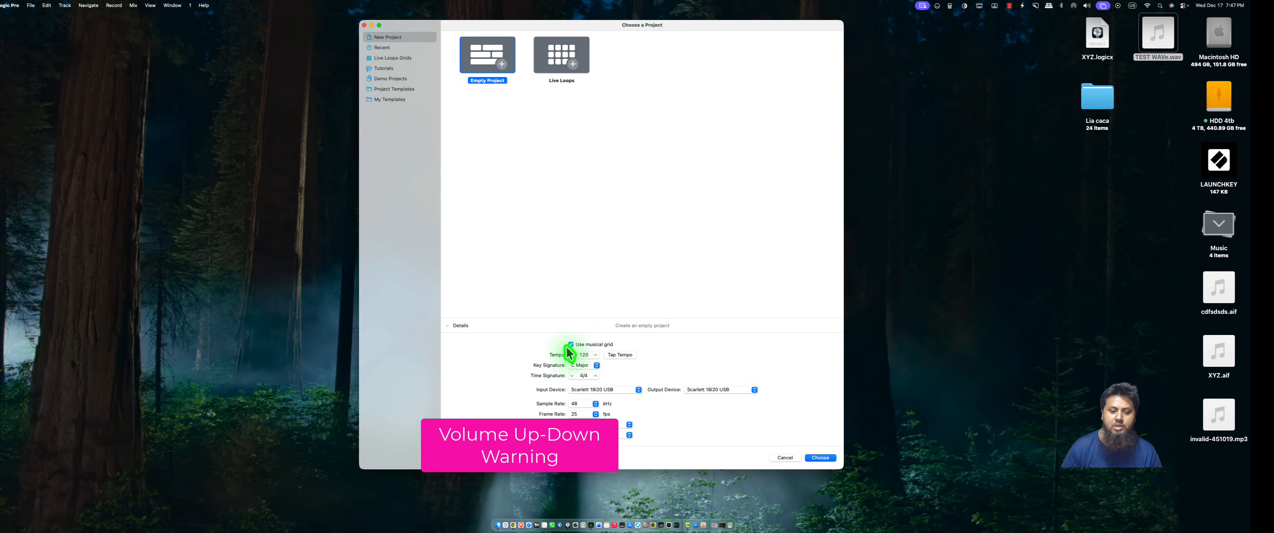
click(447, 326)
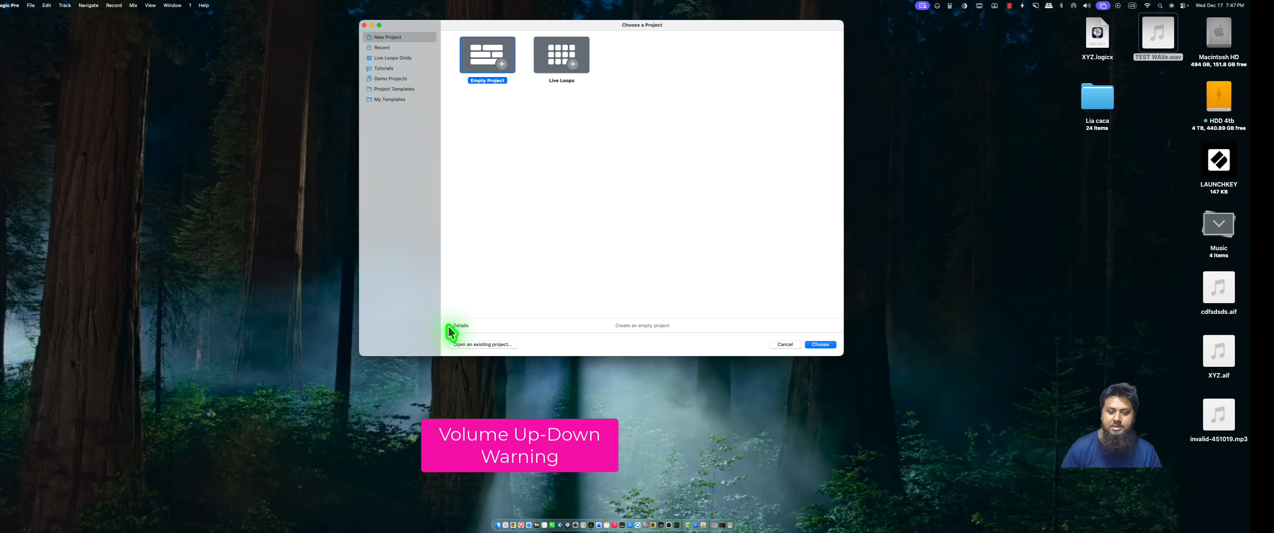
click(449, 326)
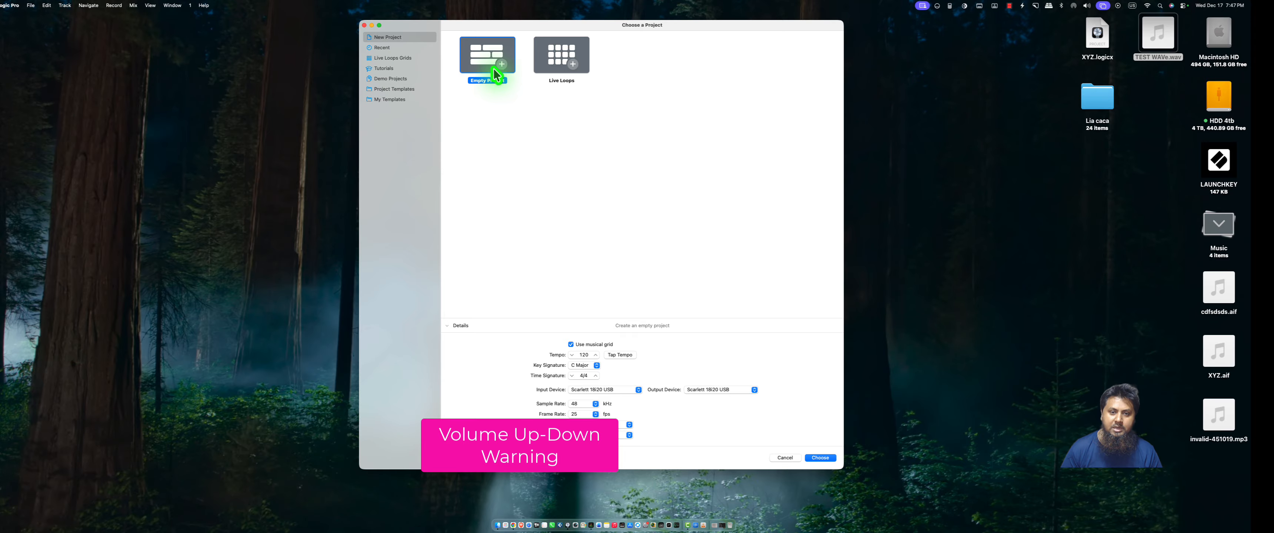
click(820, 458)
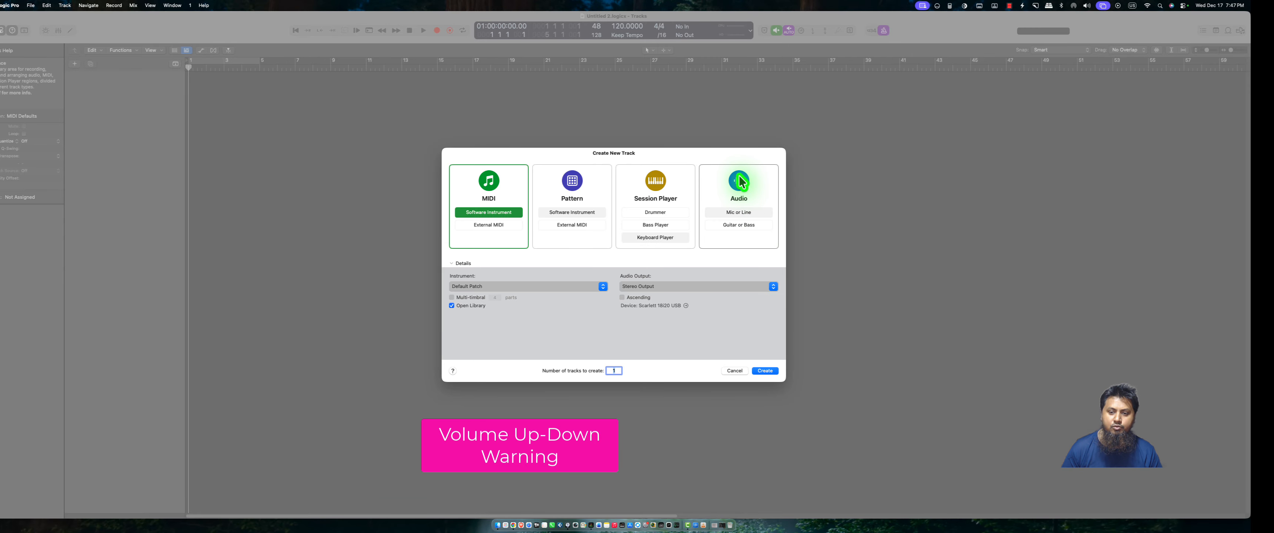
click(738, 215)
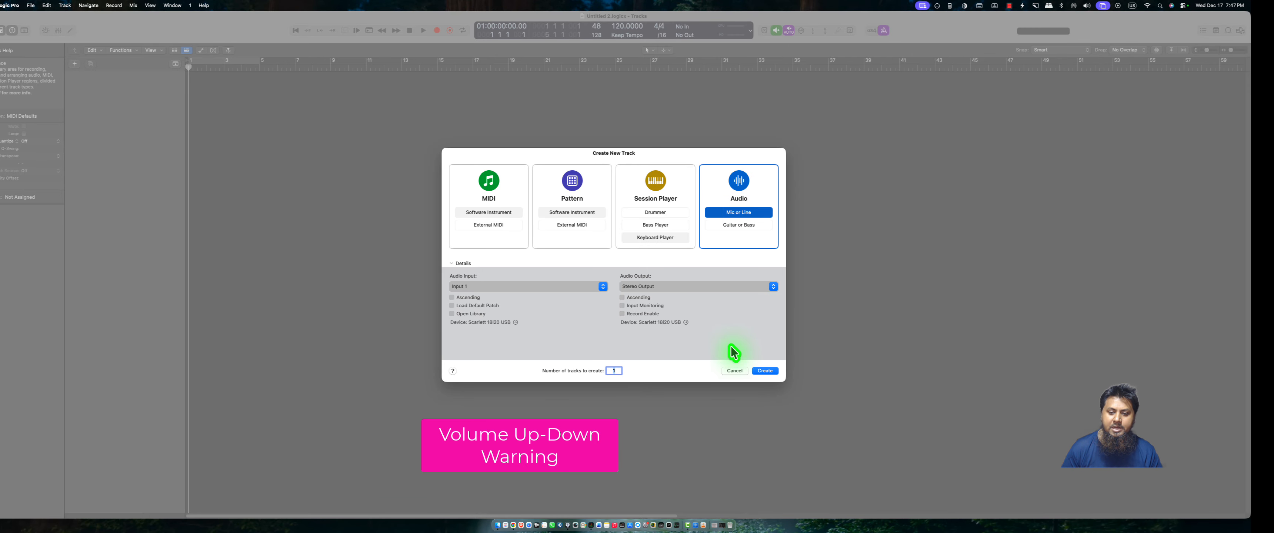
click(735, 371)
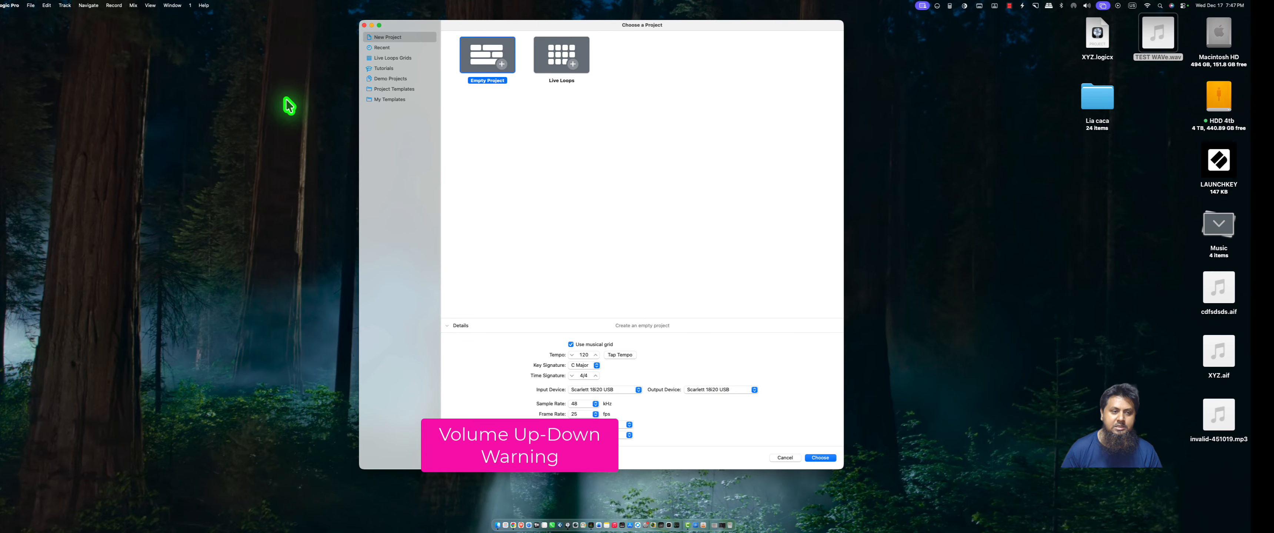
Inspect the Devices and General audio settings, including the input and output devices and software monitoring, then close the settings
click(10, 7)
mouse_move(29, 31)
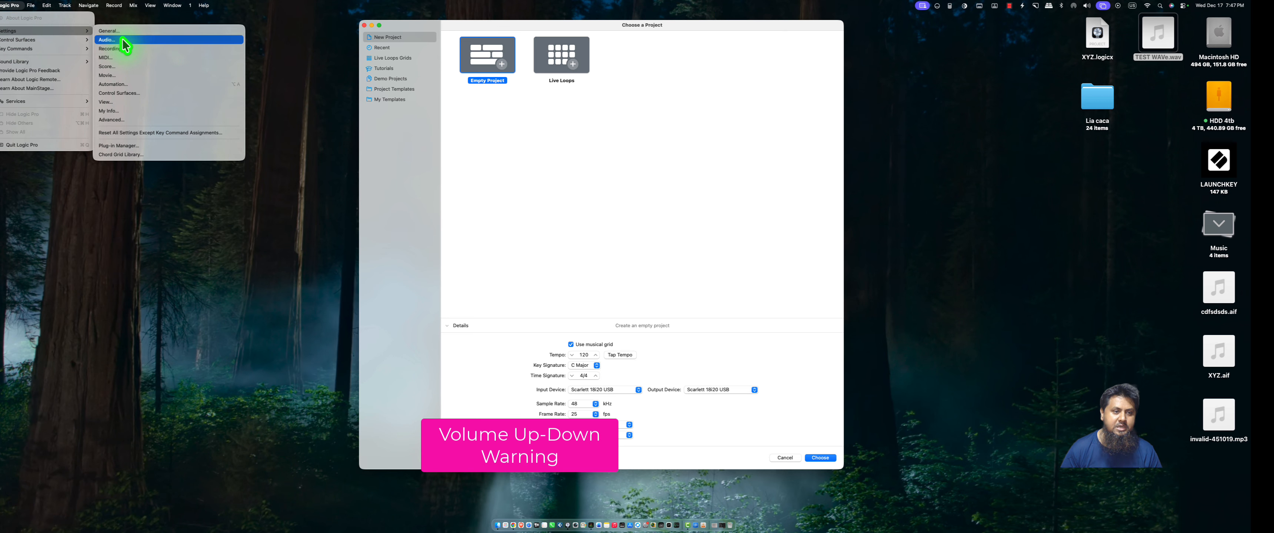
click(121, 41)
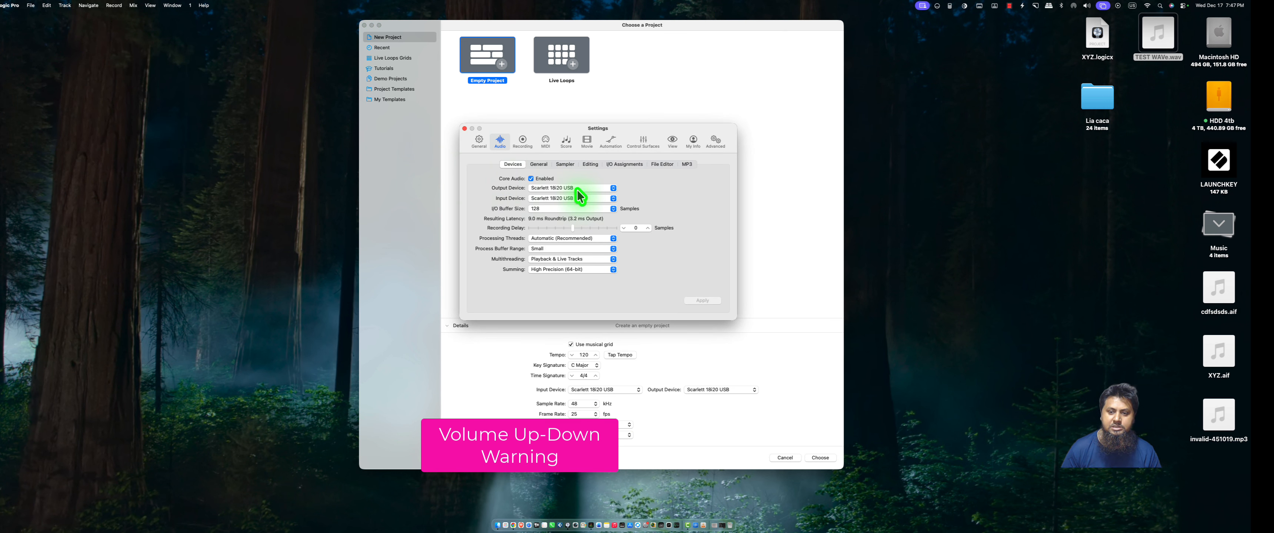
click(539, 166)
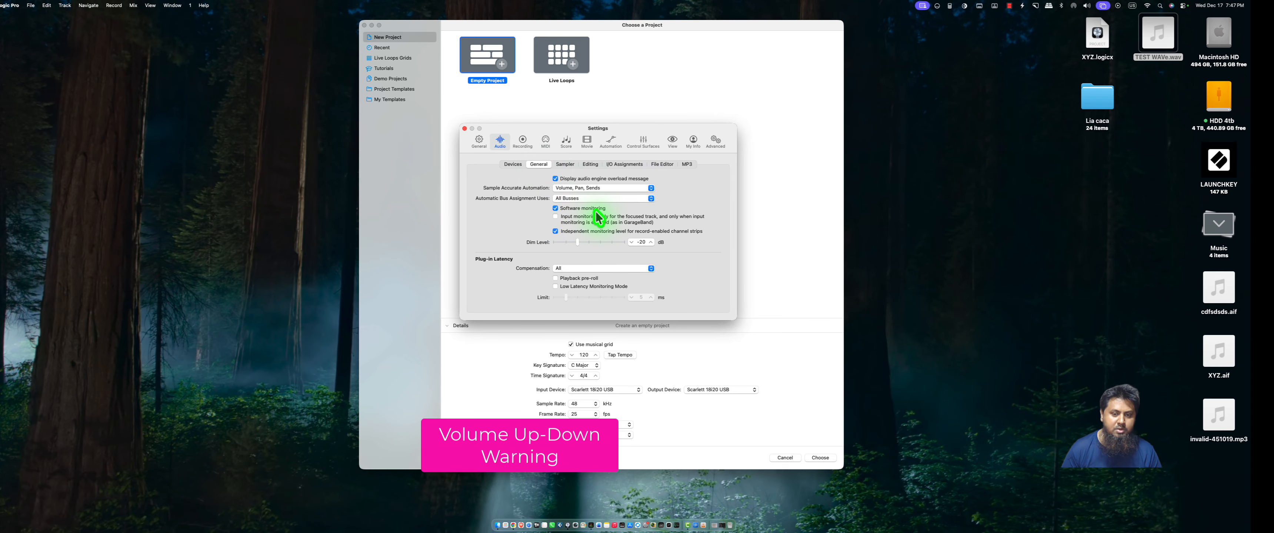
click(465, 129)
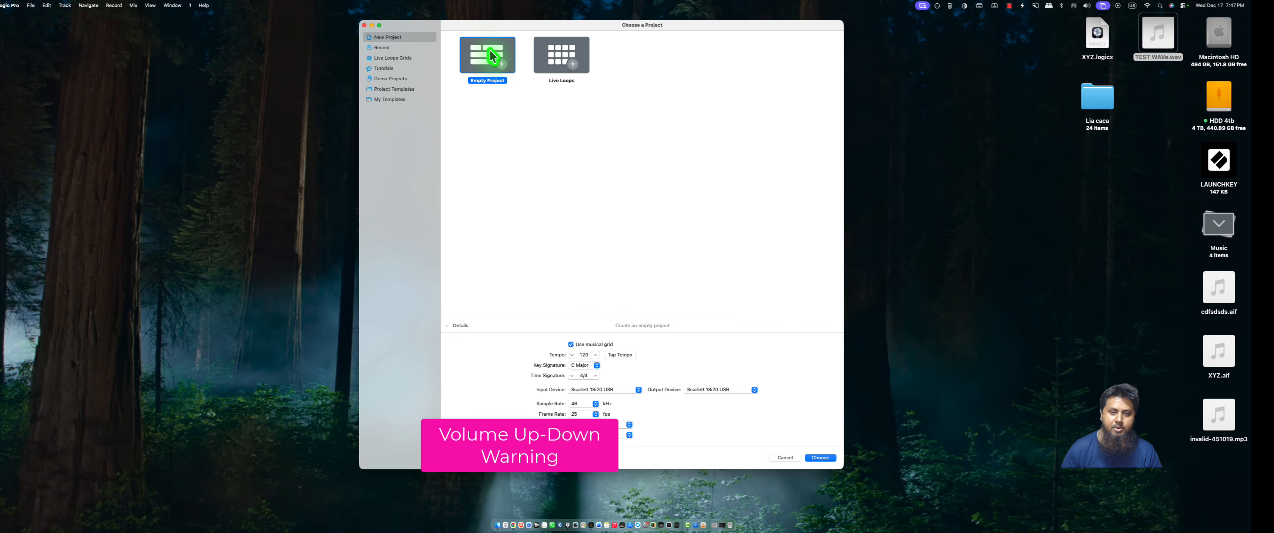
Create an empty project with one Mic or Line audio track using Input 1 and Stereo Output
double_click(491, 55)
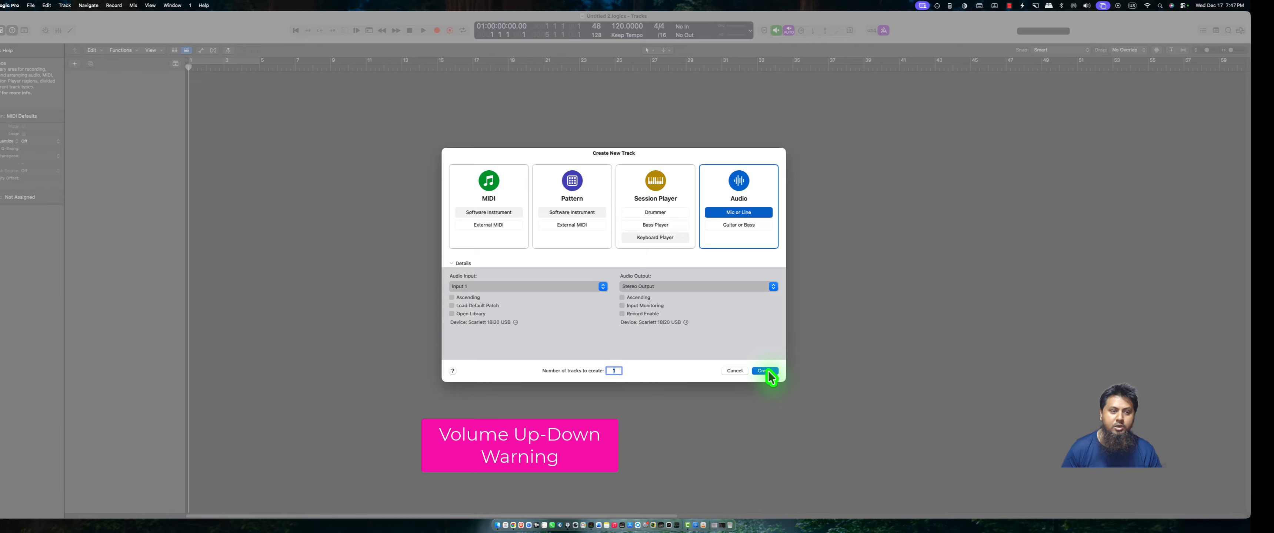
click(770, 375)
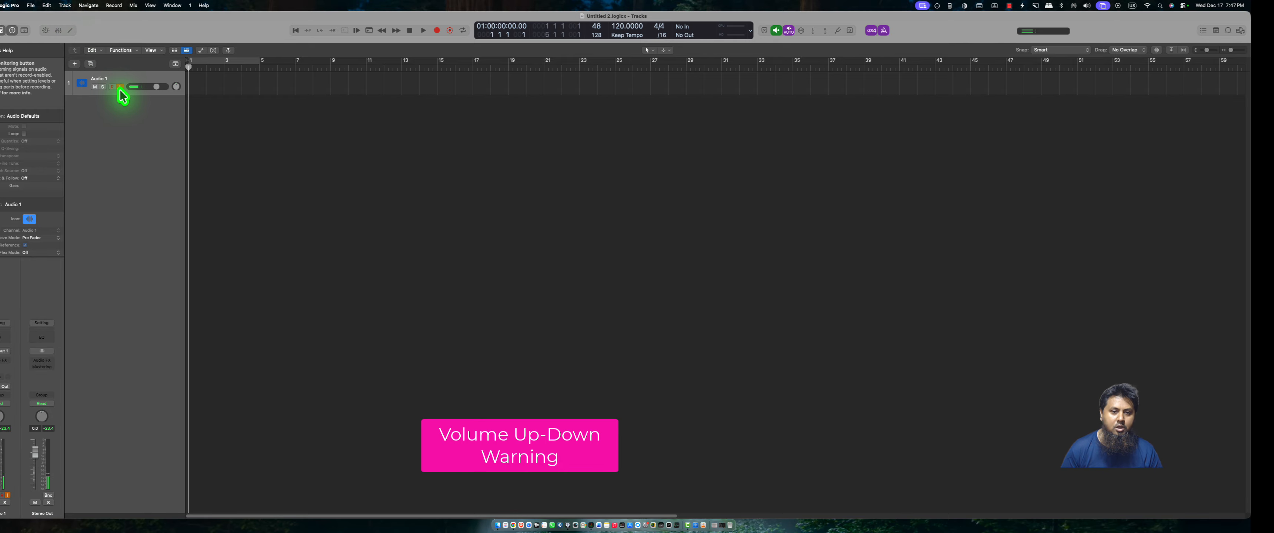
Record a short audio region on the Audio 1 track and increase the track's height
click(436, 31)
drag(164, 94, 171, 147)
key(space)
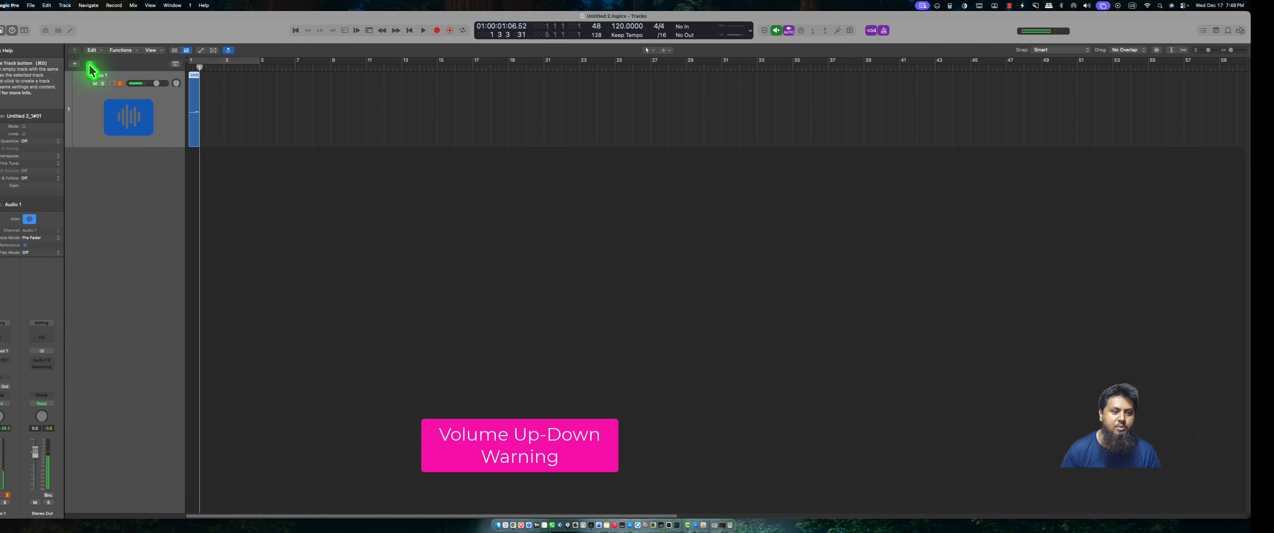
Review the available audio inputs and add a second Mic or Line audio track with Input 1
click(75, 64)
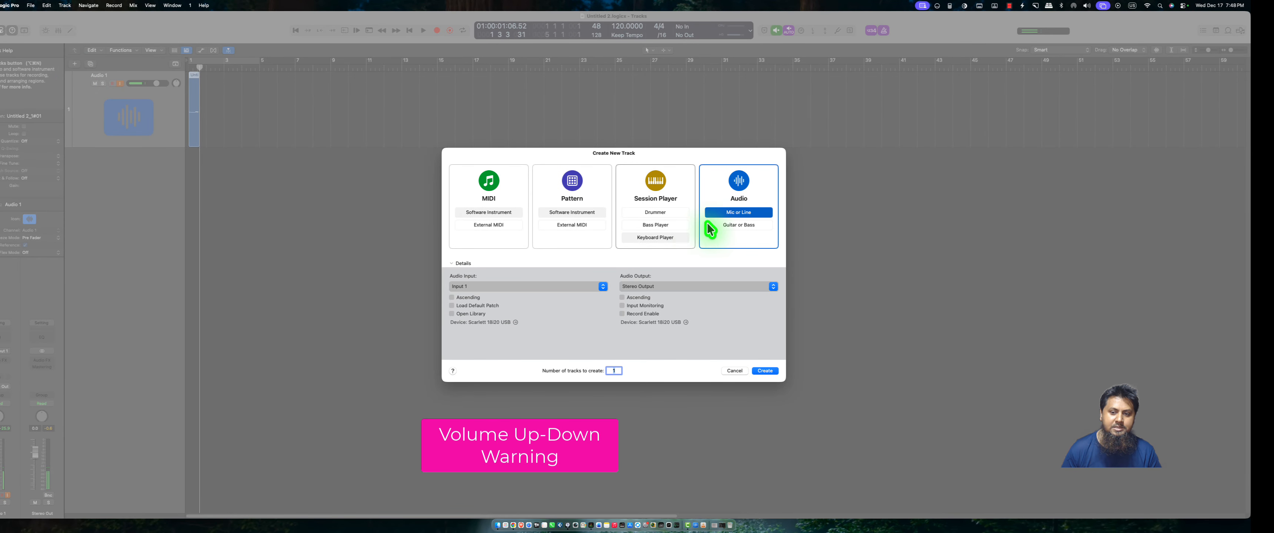
click(477, 288)
mouse_move(482, 338)
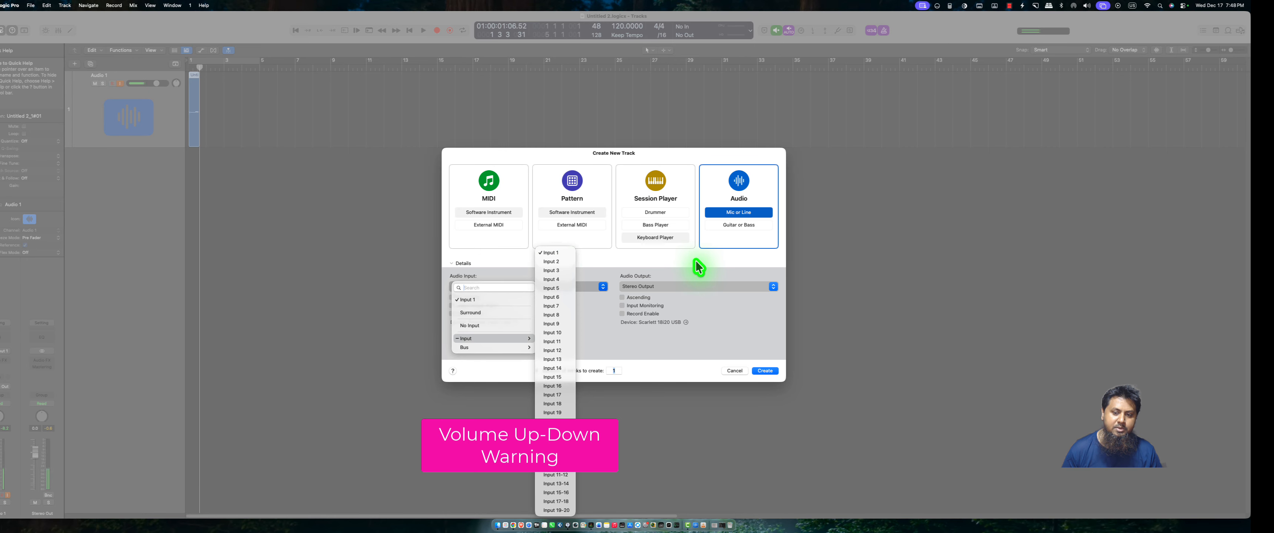
click(764, 278)
click(767, 371)
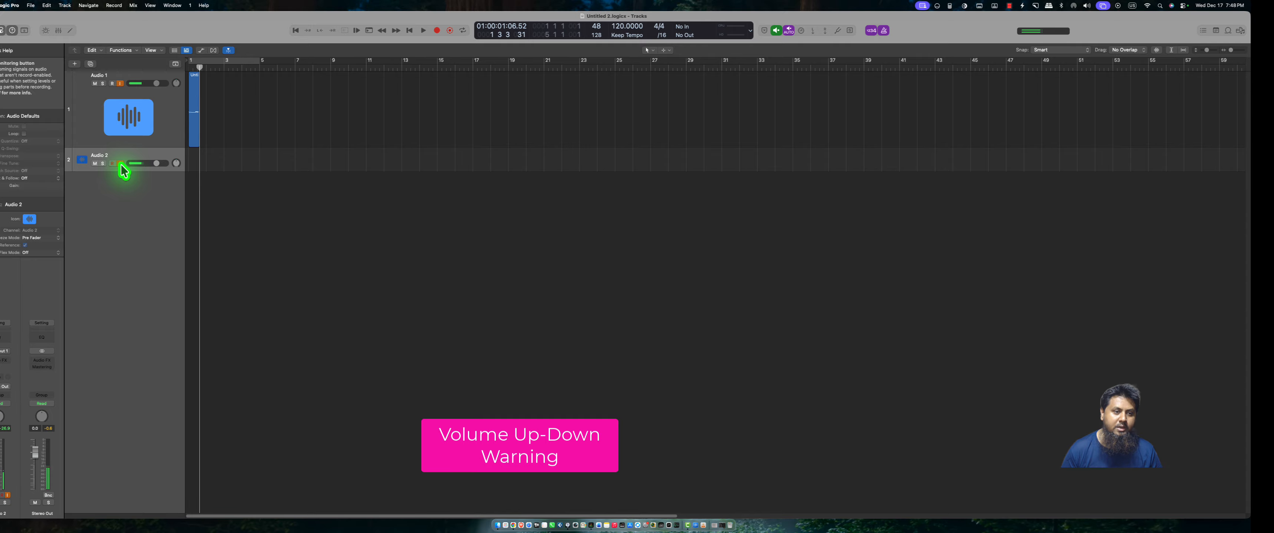
Add two more Mic or Line audio tracks with Input 1 and Stereo Output, reviewing the available outputs
click(74, 63)
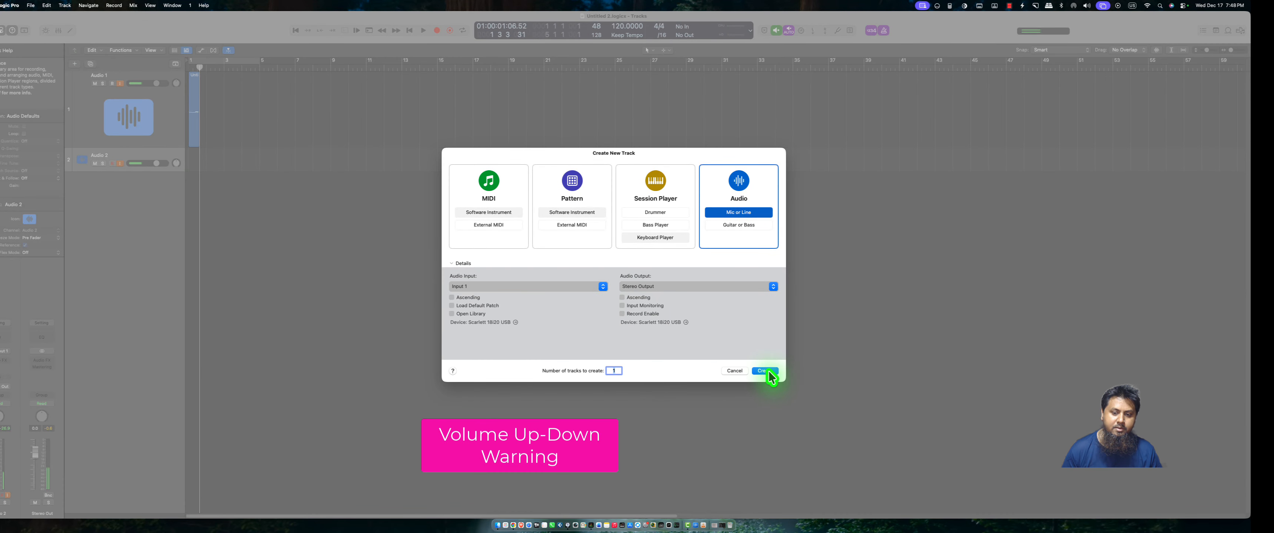
click(769, 372)
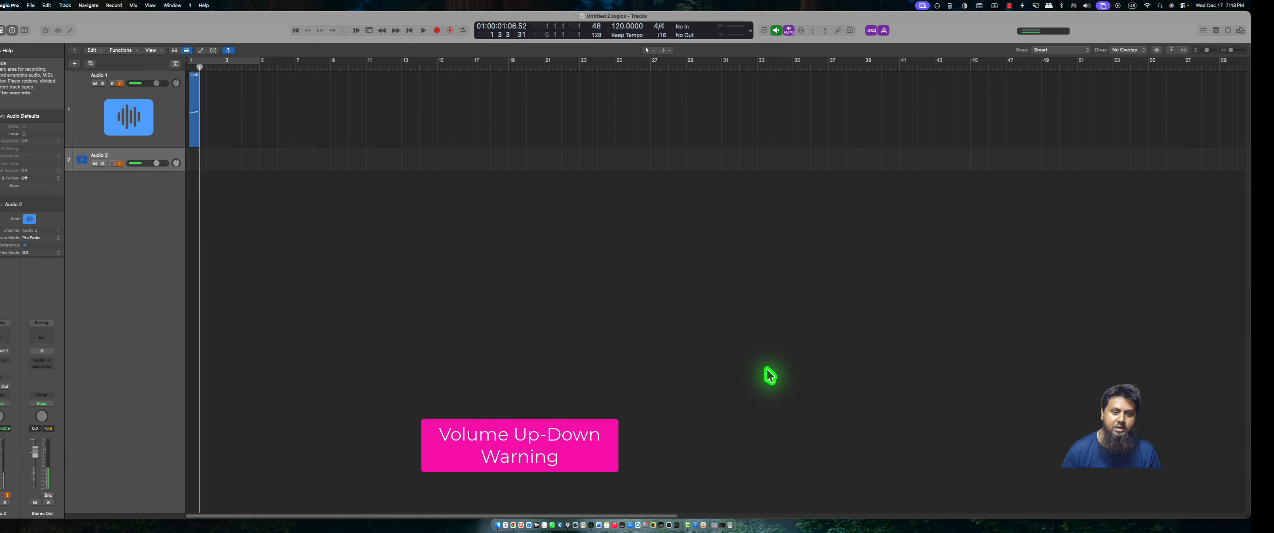
click(77, 65)
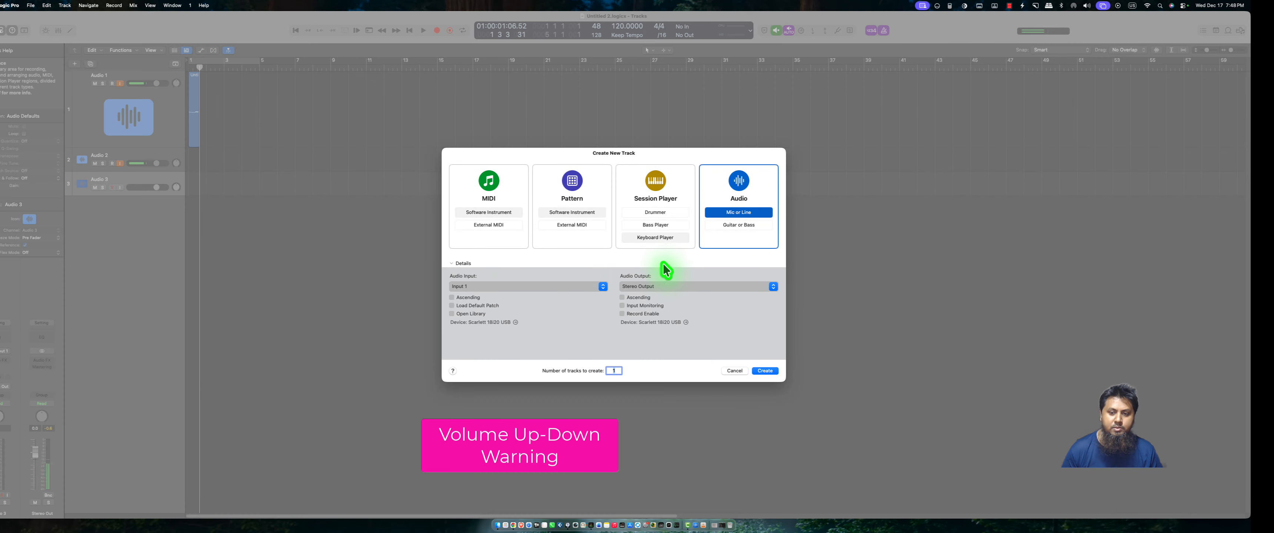
click(653, 286)
mouse_move(649, 327)
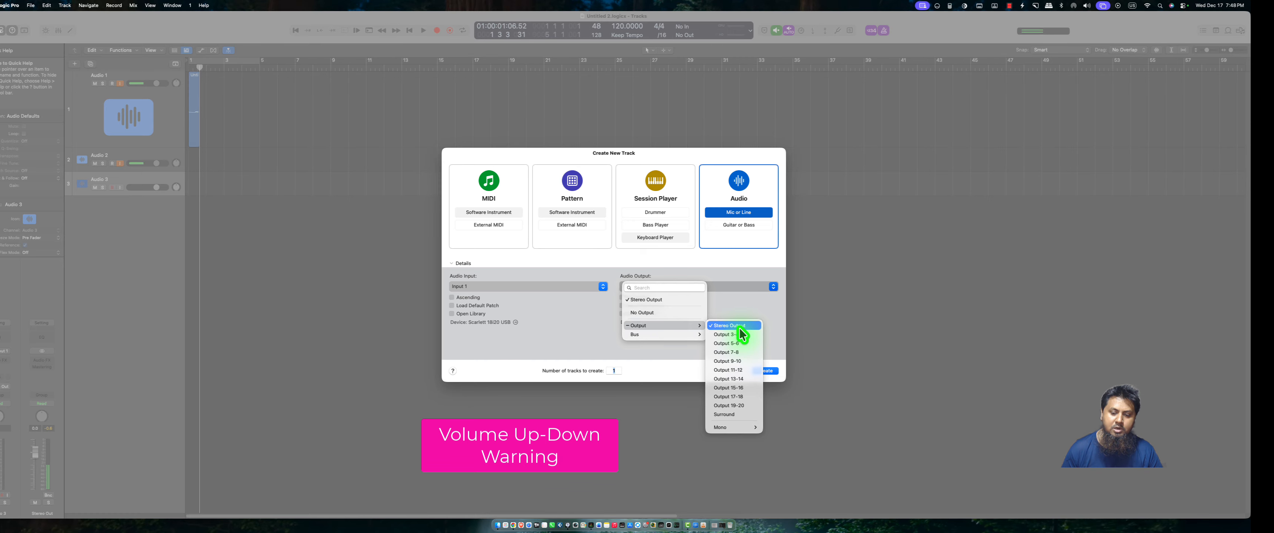
click(698, 165)
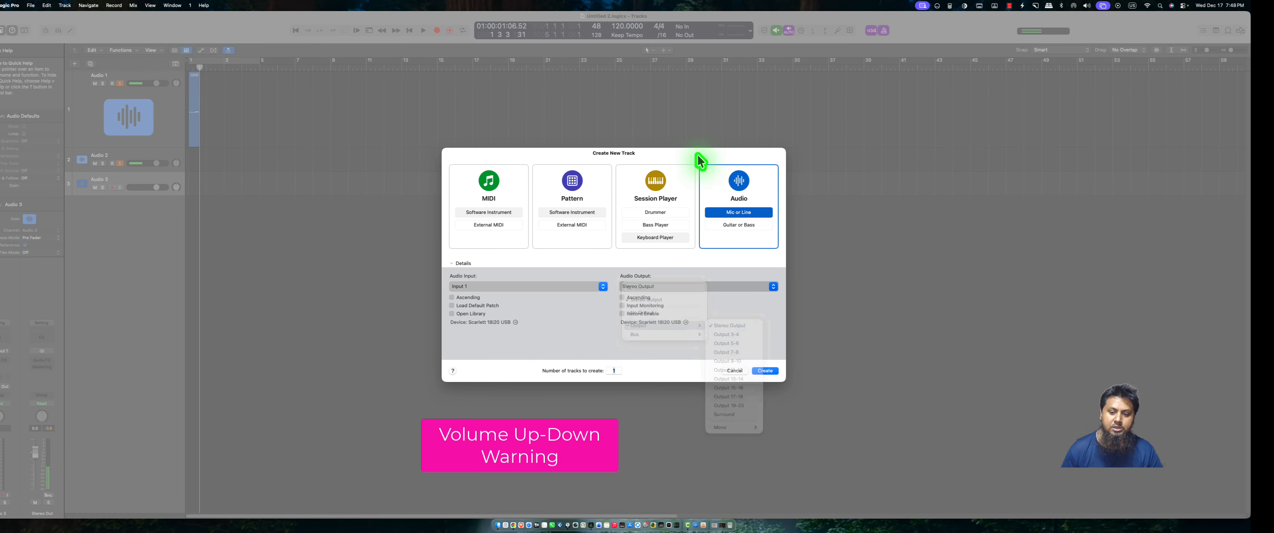
click(767, 372)
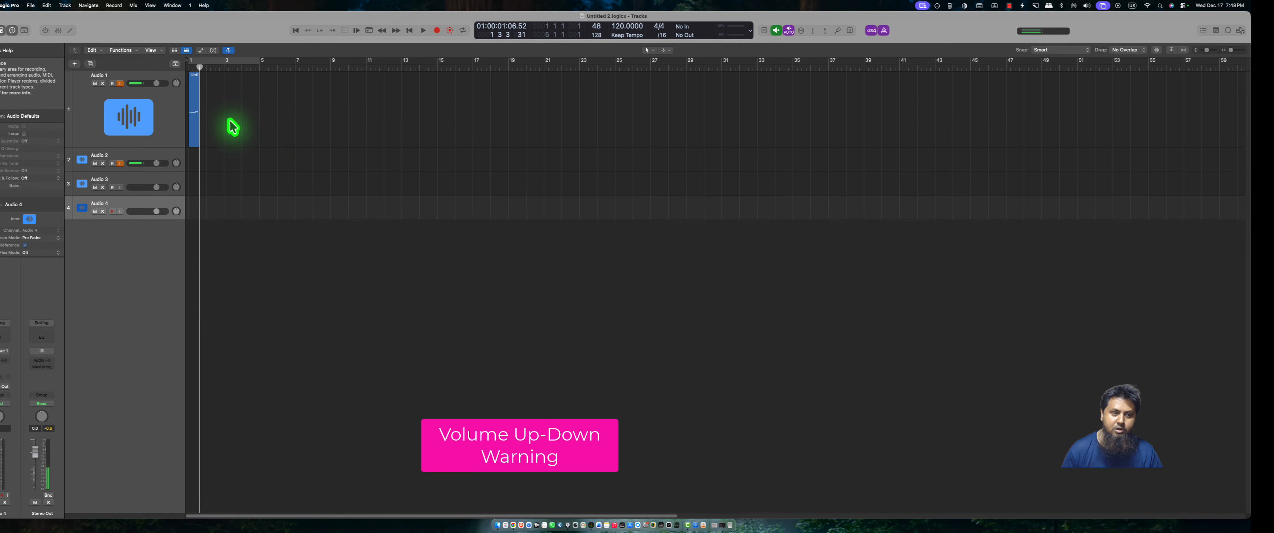
Add a MIDI software instrument track with the default patch
click(76, 69)
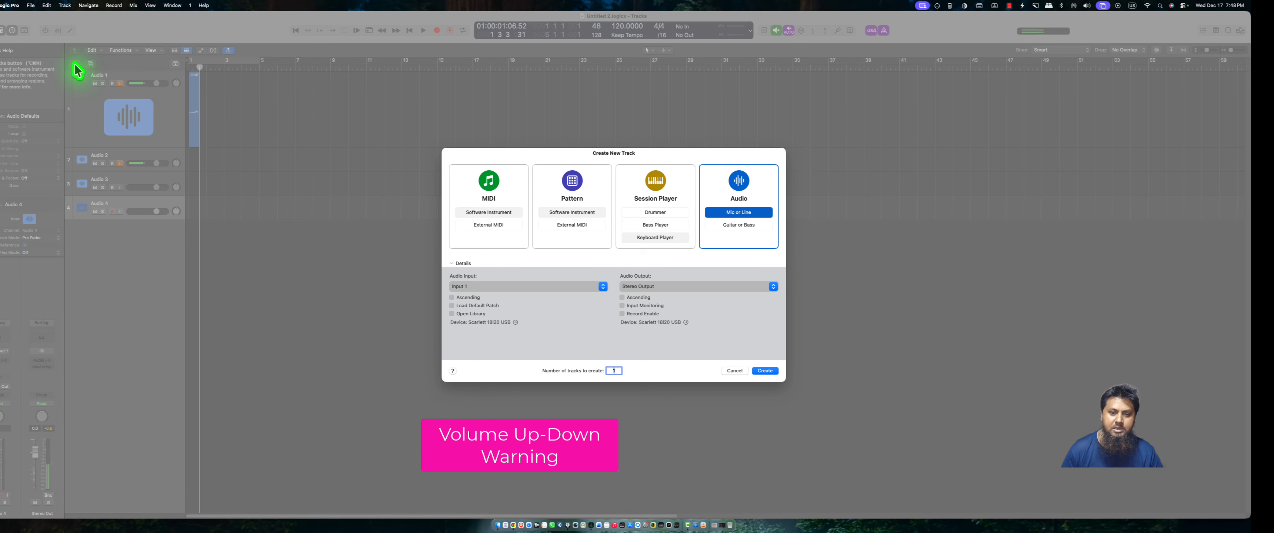
click(498, 213)
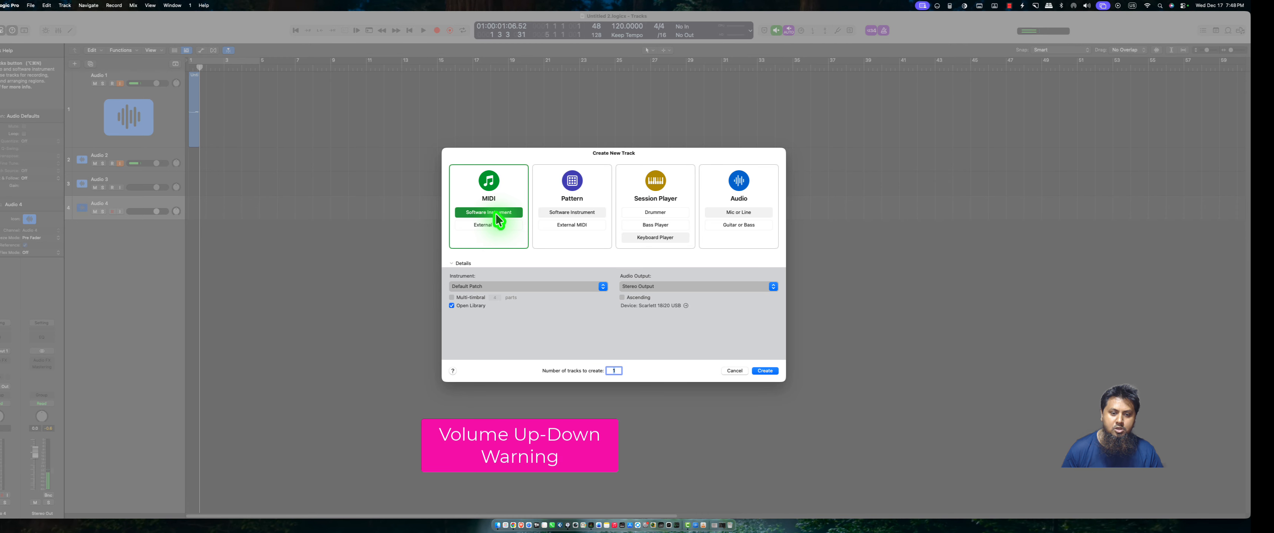
key(Return)
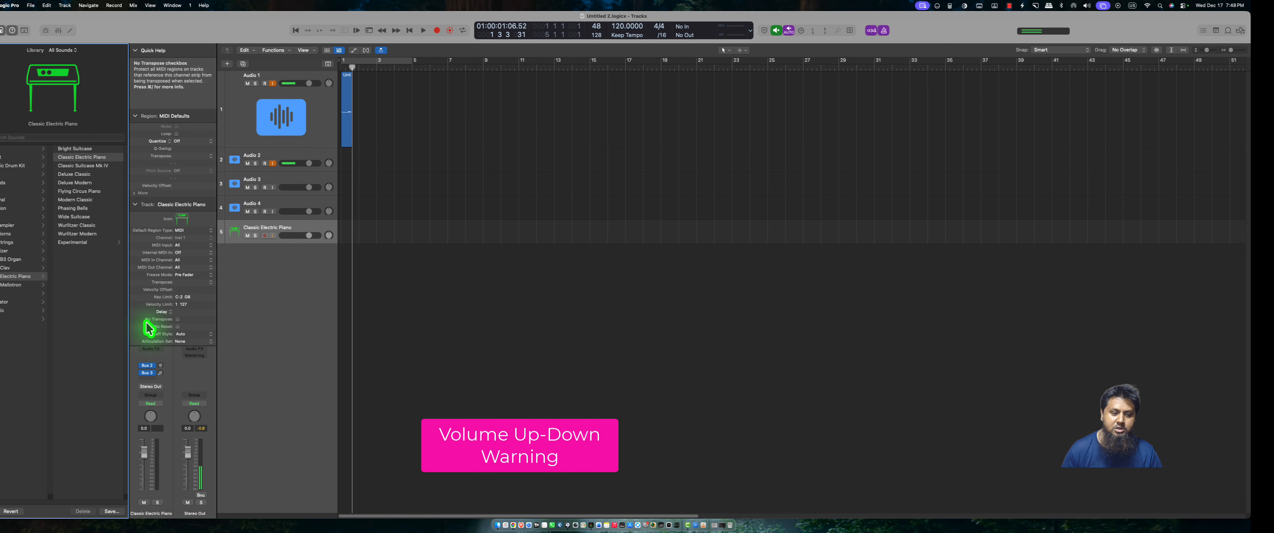
Collapse the Quick Help, Region and Track sections of the inspector and hide the Library
click(135, 50)
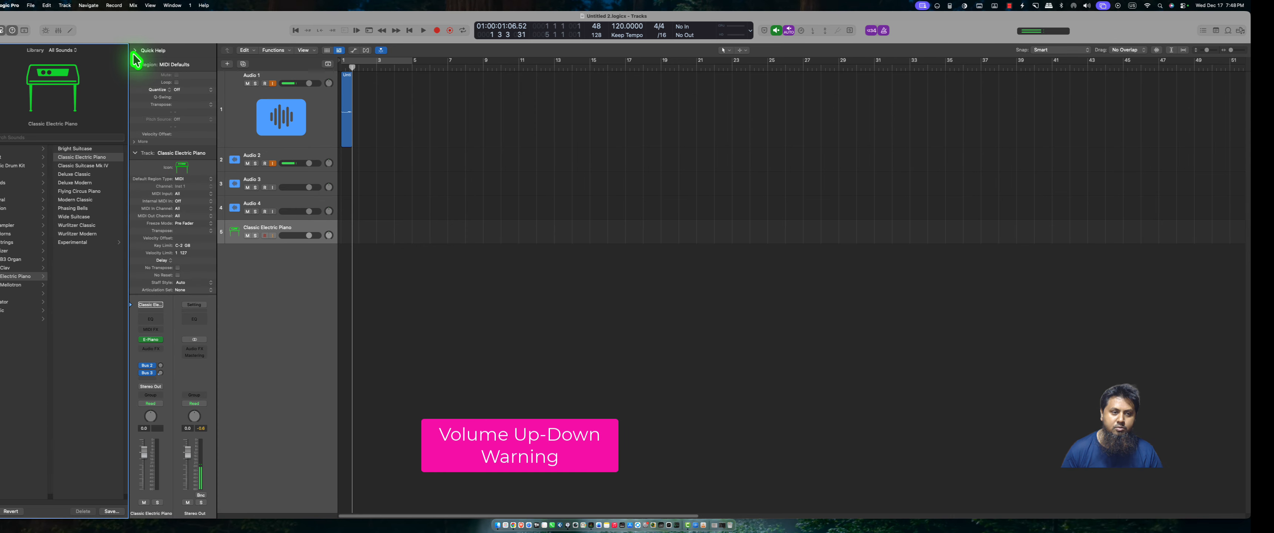
click(136, 65)
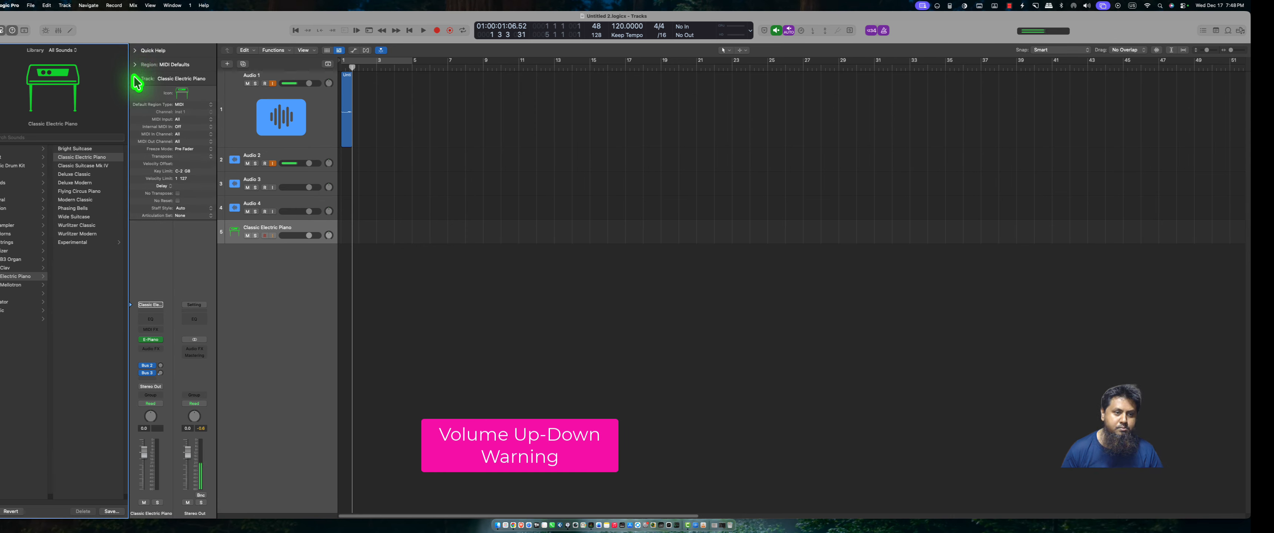
click(135, 78)
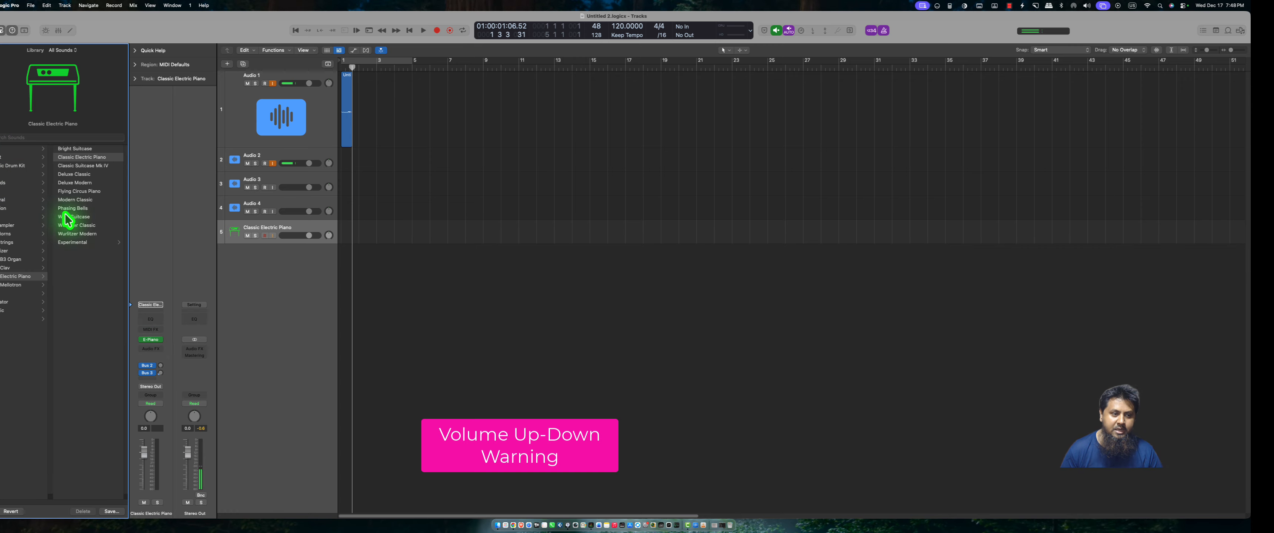
key(y)
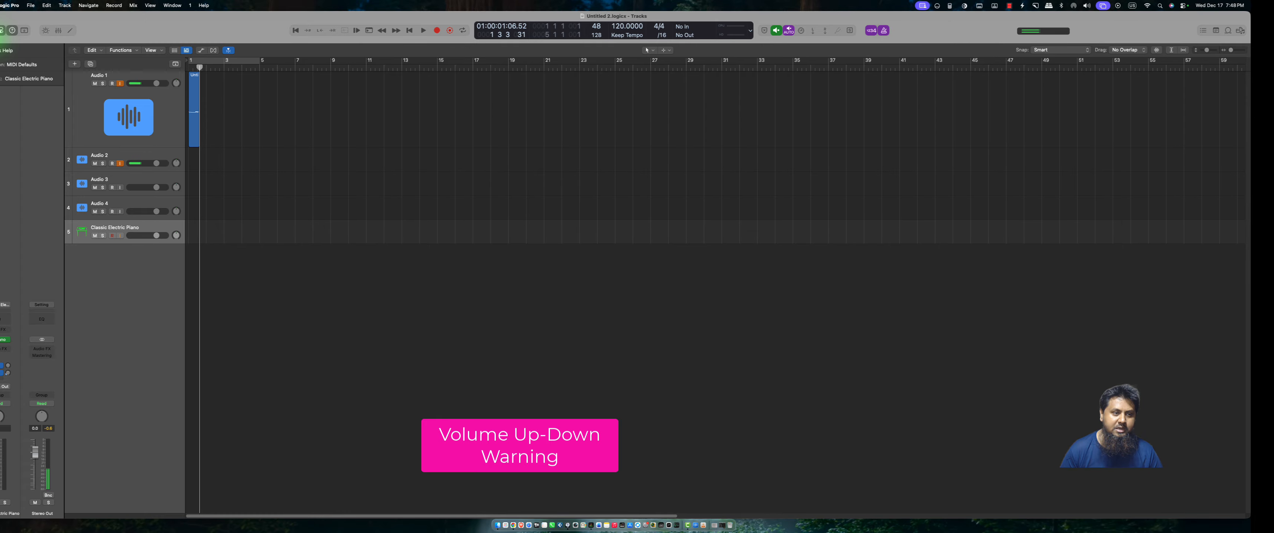
Show the Library again and toggle the inspector off and on, leaving both visible
key(y)
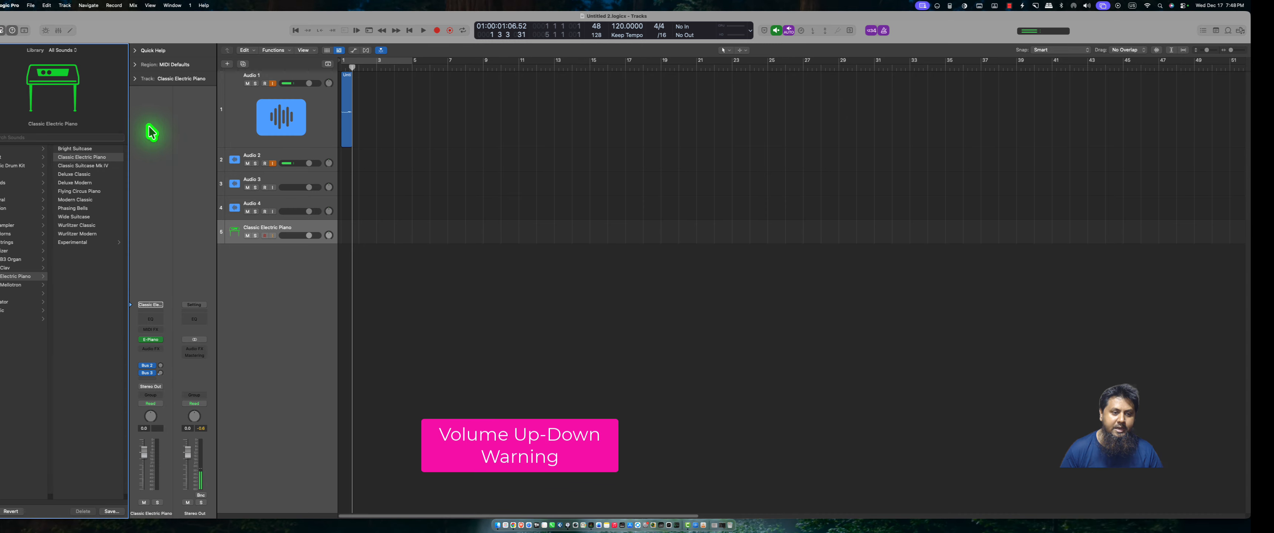
click(3, 31)
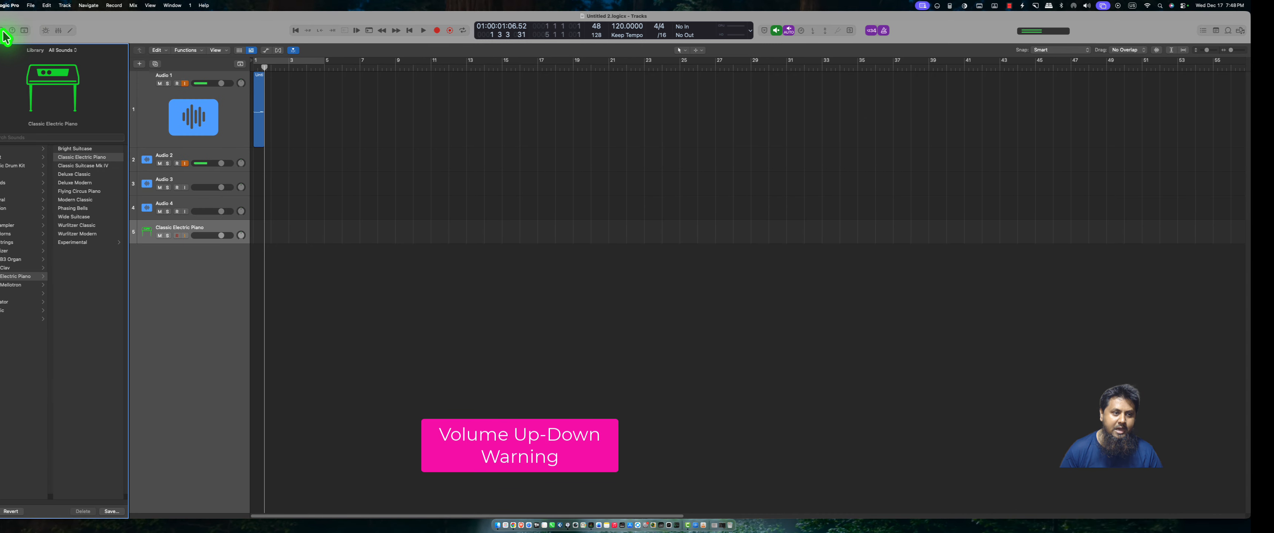
click(2, 31)
click(3, 31)
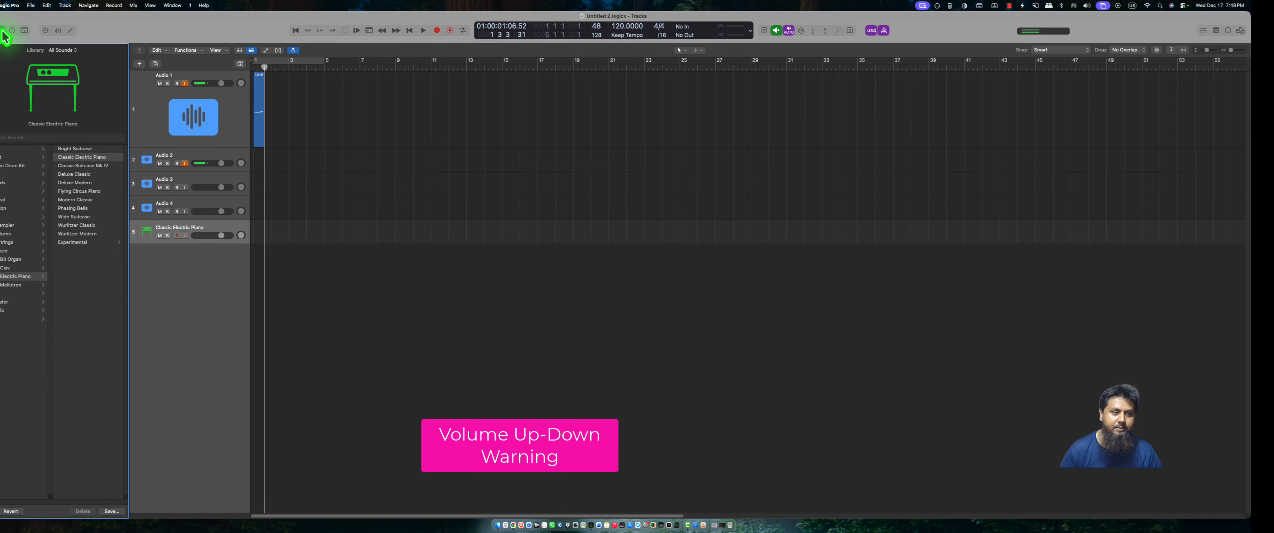
click(3, 31)
Review the Loop Browser and the Project and All Files browsers, leaving the Loop Browser open
click(1229, 31)
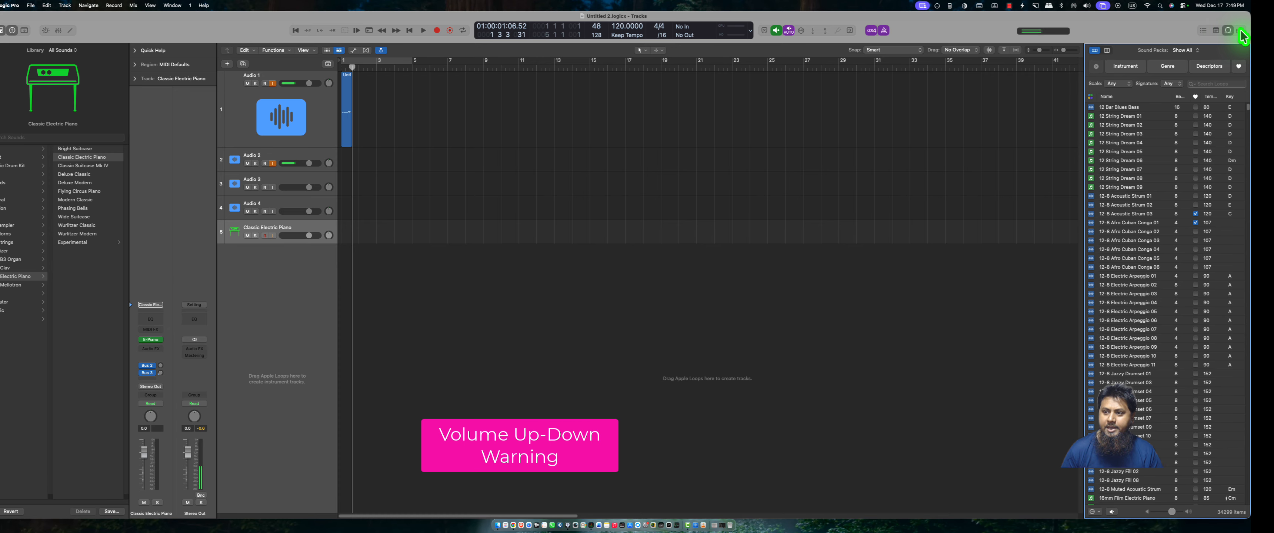
click(1241, 32)
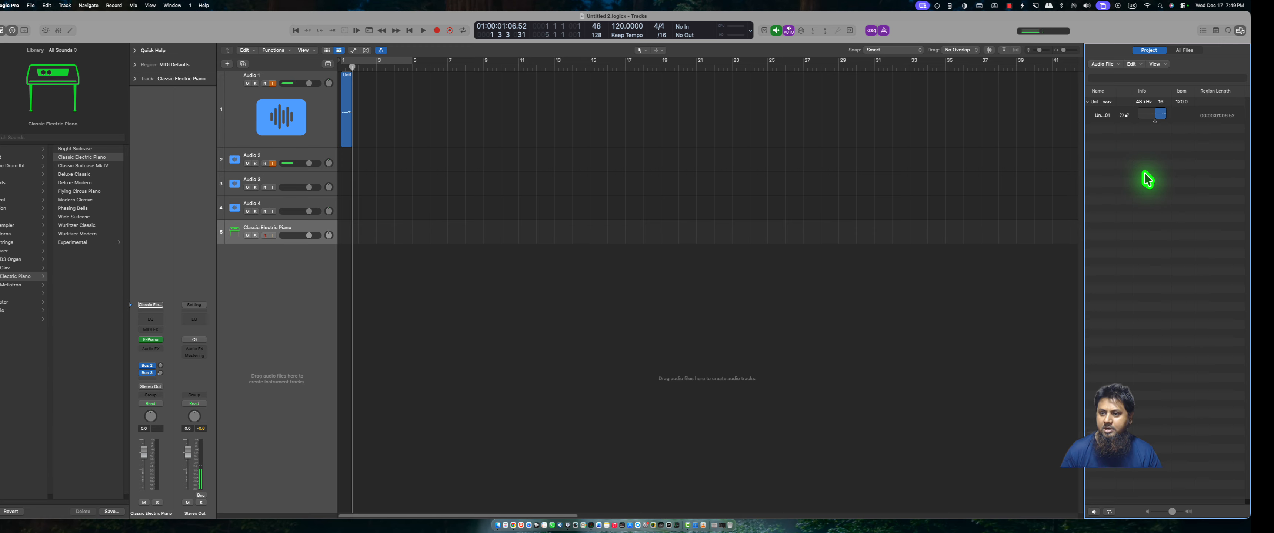
click(1186, 51)
click(1152, 50)
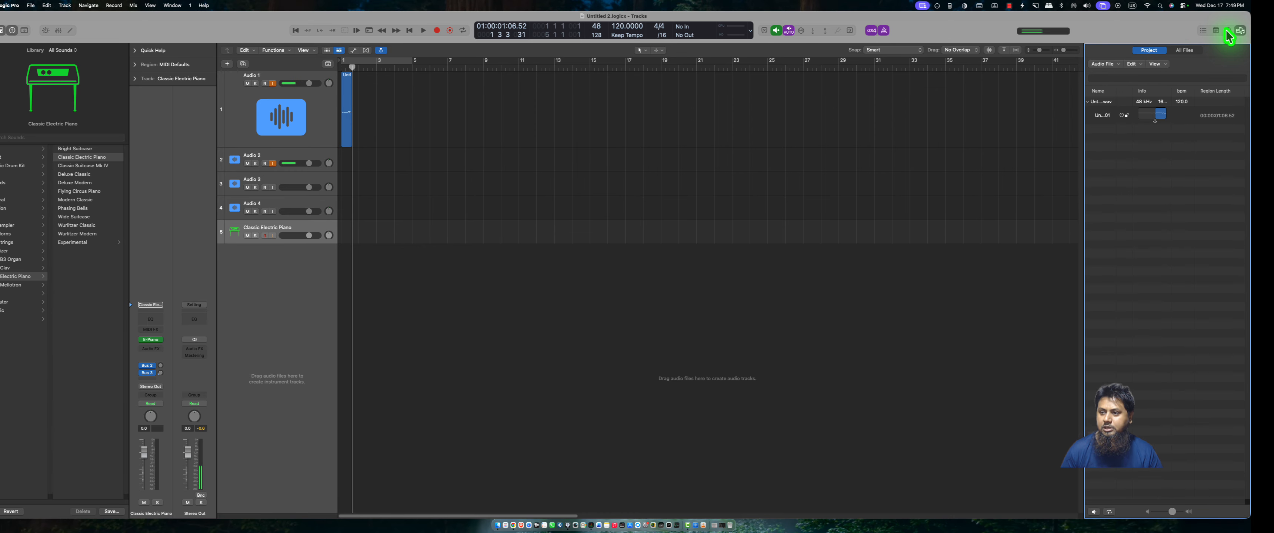
click(1229, 31)
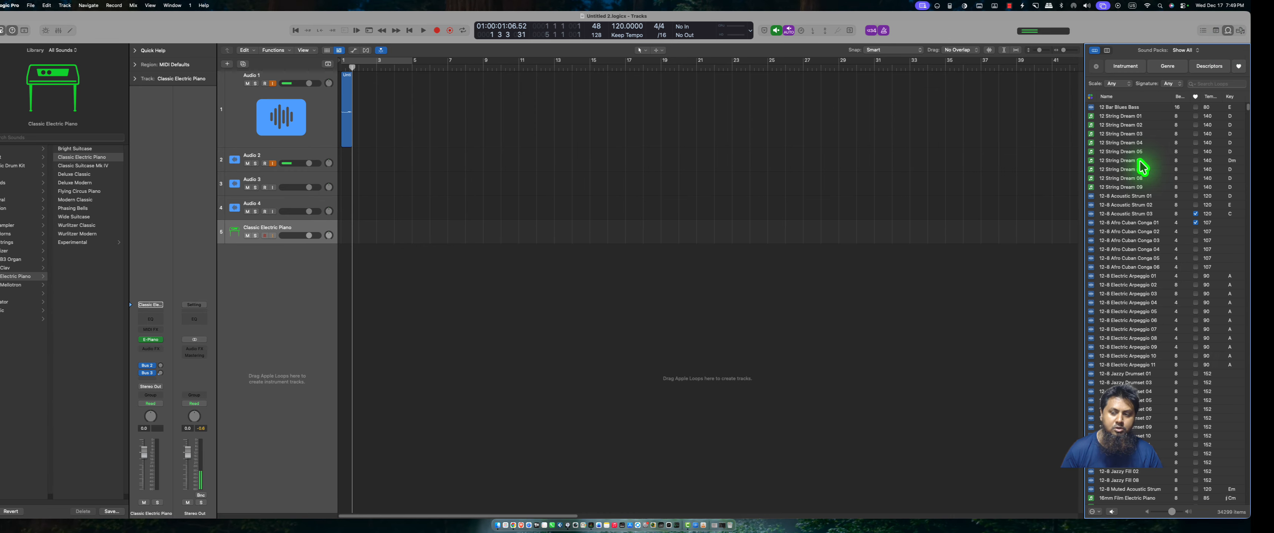
Load the Azure Crystal Synth Bells patch on the instrument track and inspect its Chorus, Channel EQ and Clip Distortion plug-ins
click(2, 184)
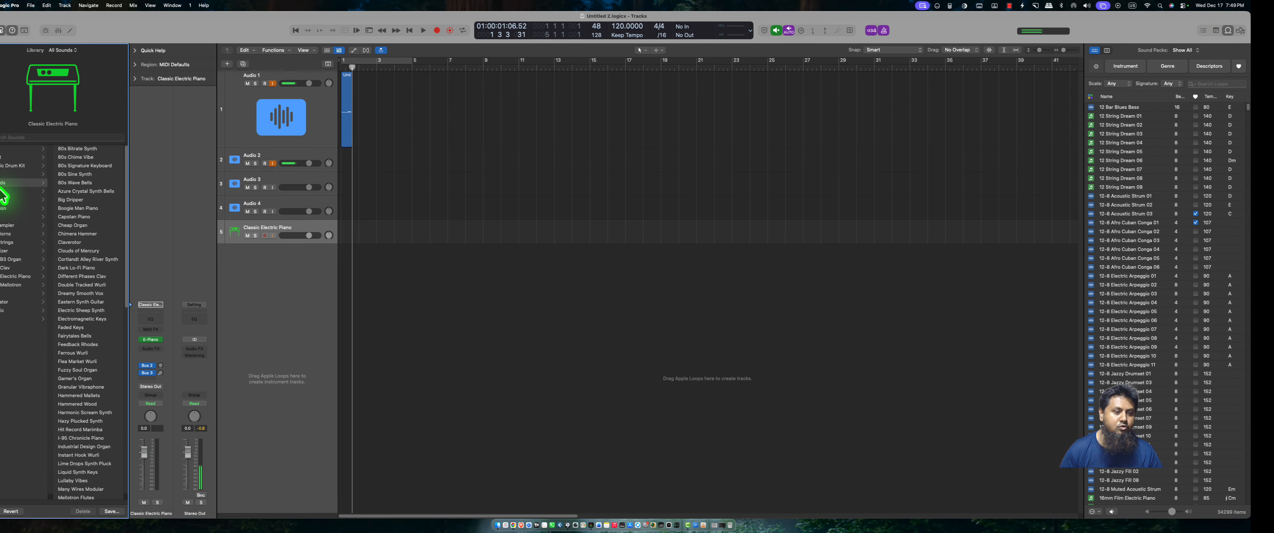
click(102, 191)
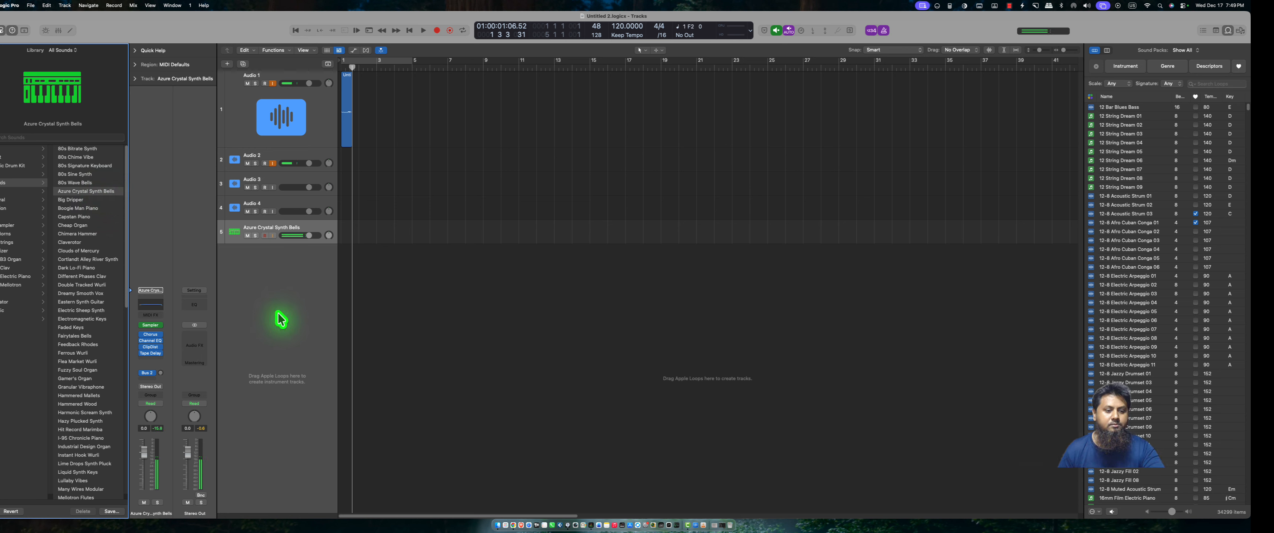
click(149, 341)
click(148, 341)
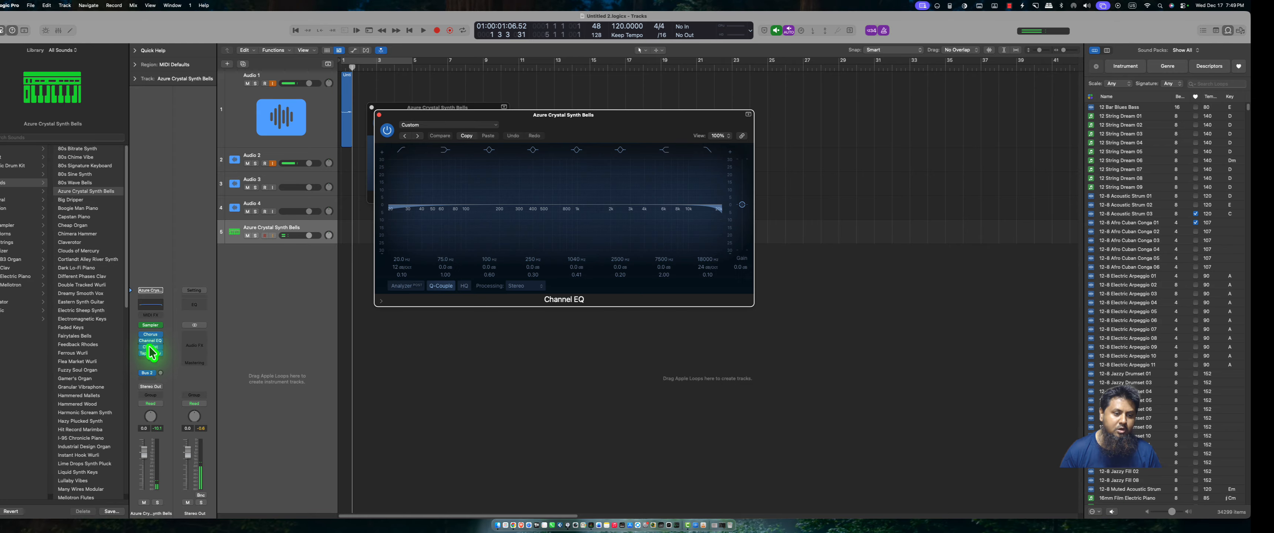
click(151, 348)
click(151, 354)
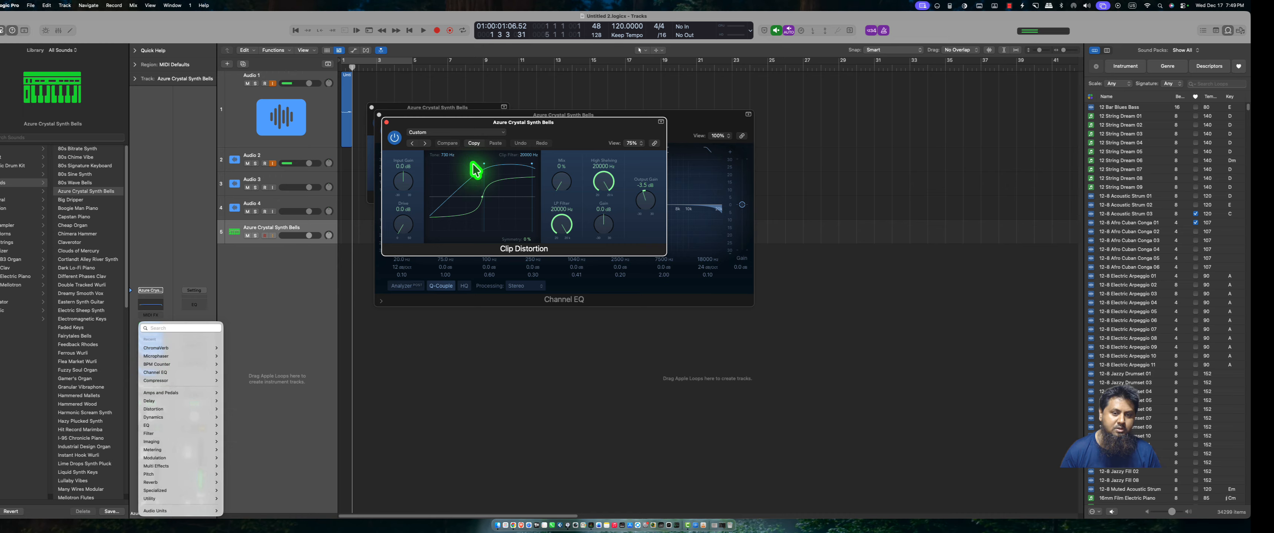
click(389, 123)
click(379, 115)
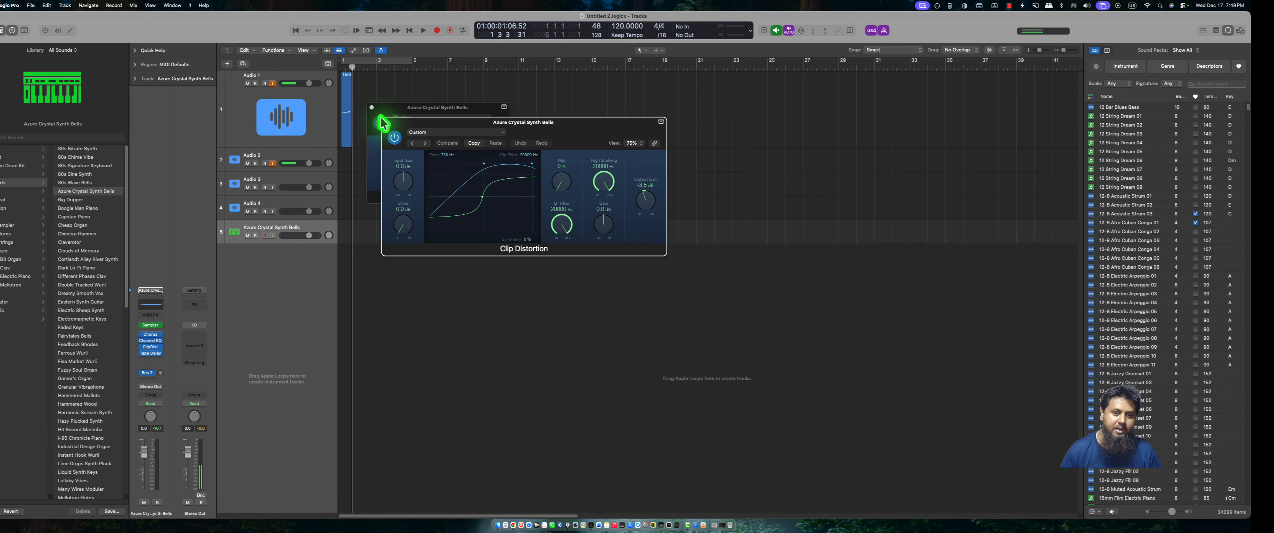
click(389, 124)
click(388, 122)
click(381, 122)
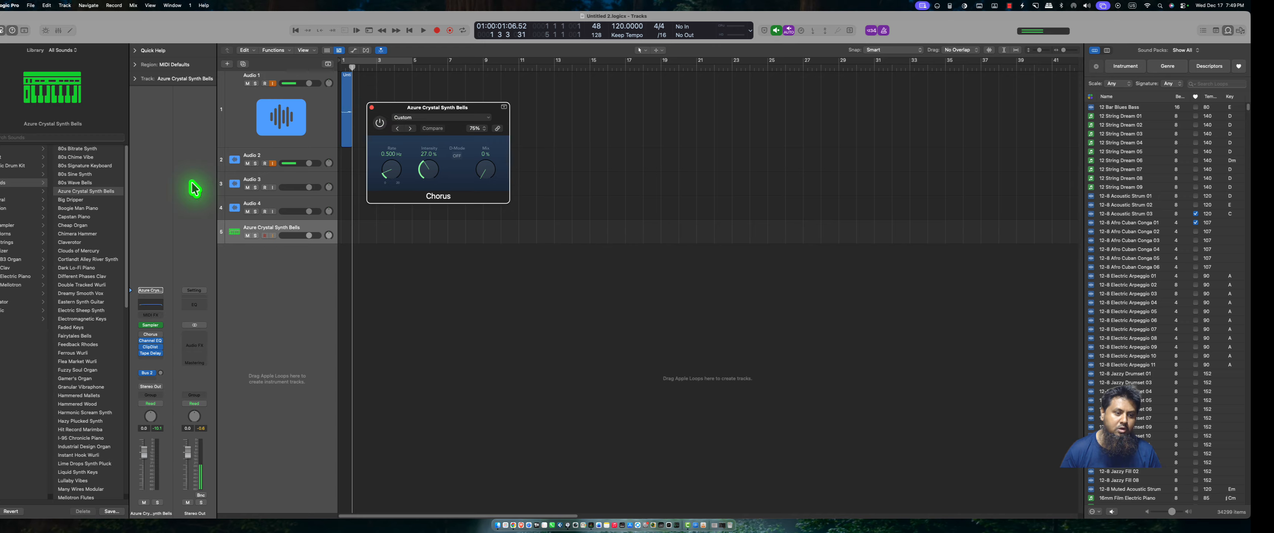
Audition the Clouds of Mercury and Dreamy Smooth Vox patches and inspect the latter's Space Designer reverb
click(93, 252)
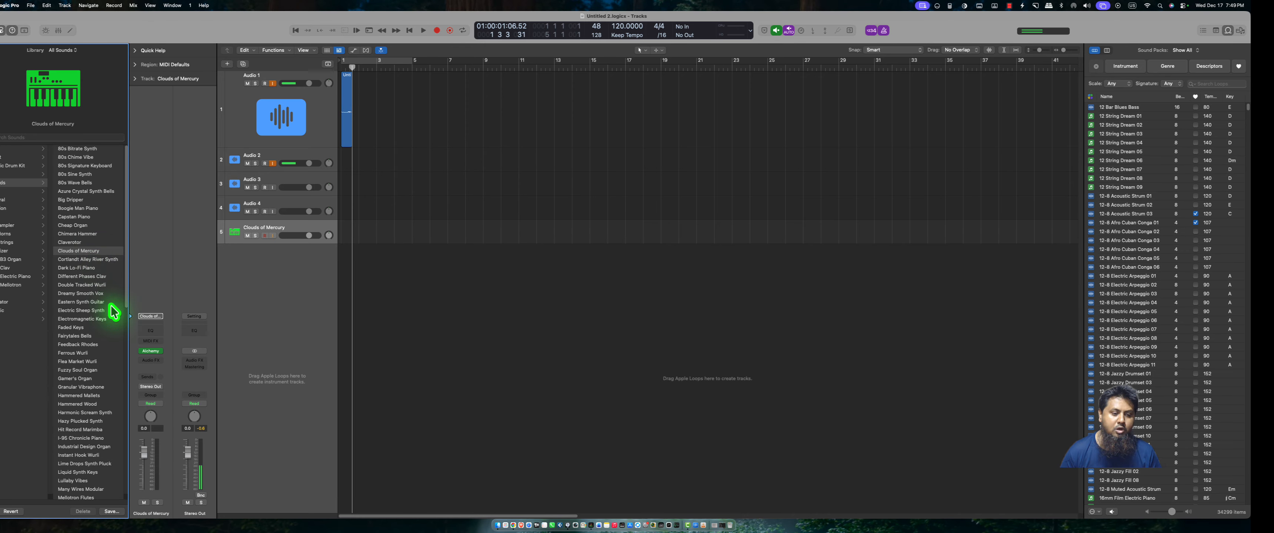
click(75, 295)
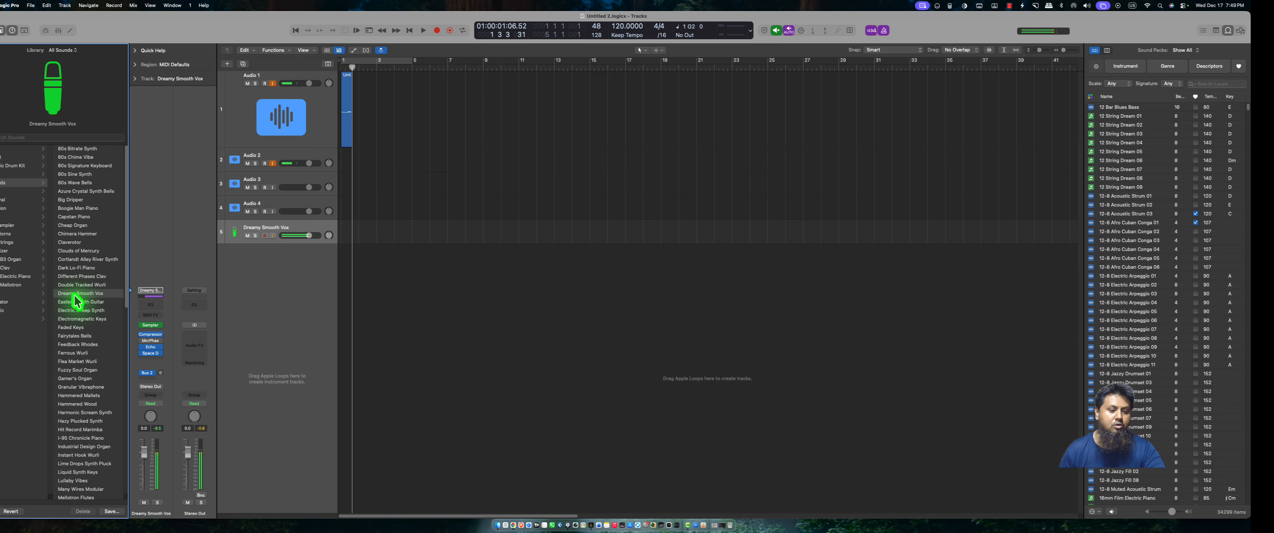
click(150, 353)
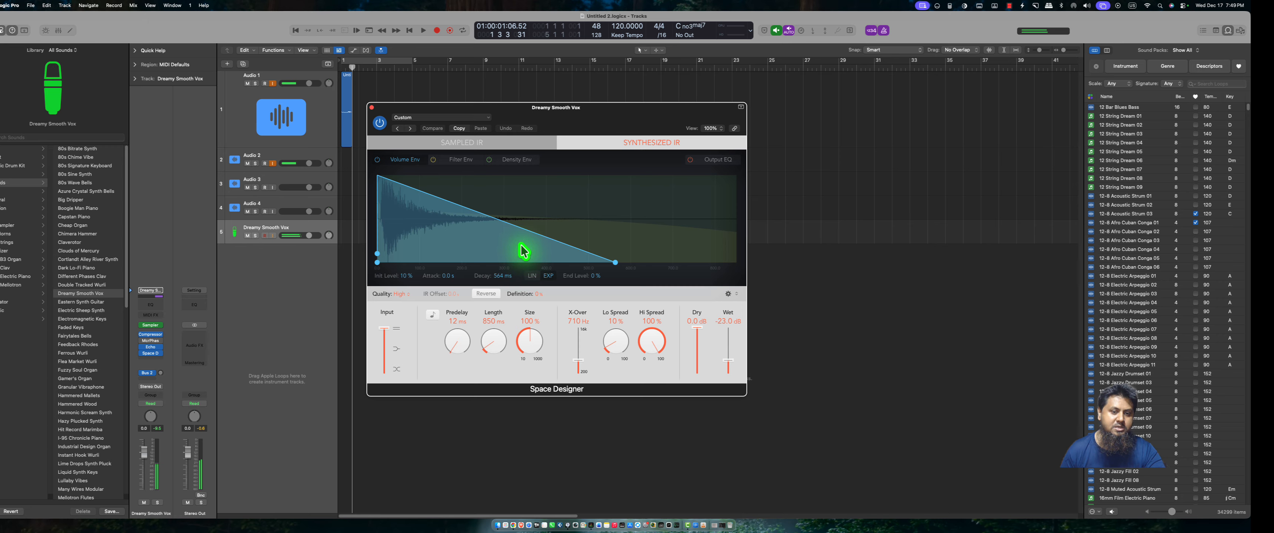
Audition the Harpsichord keyboard patch and the Fugue Organ pipe organ patch on the instrument track
click(4, 200)
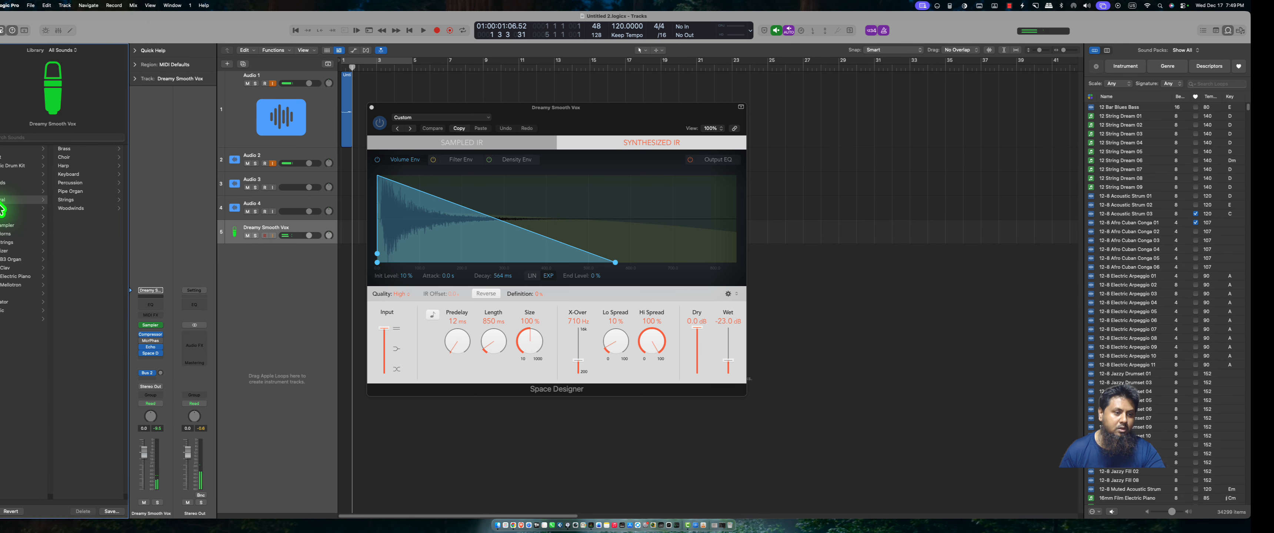
click(74, 174)
click(71, 157)
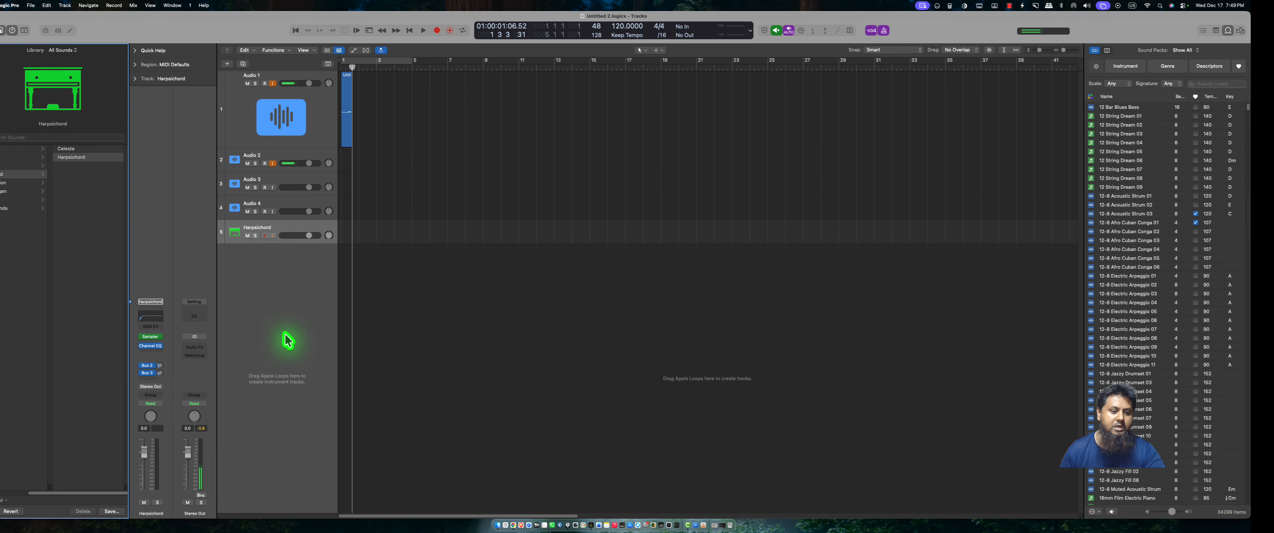
click(8, 192)
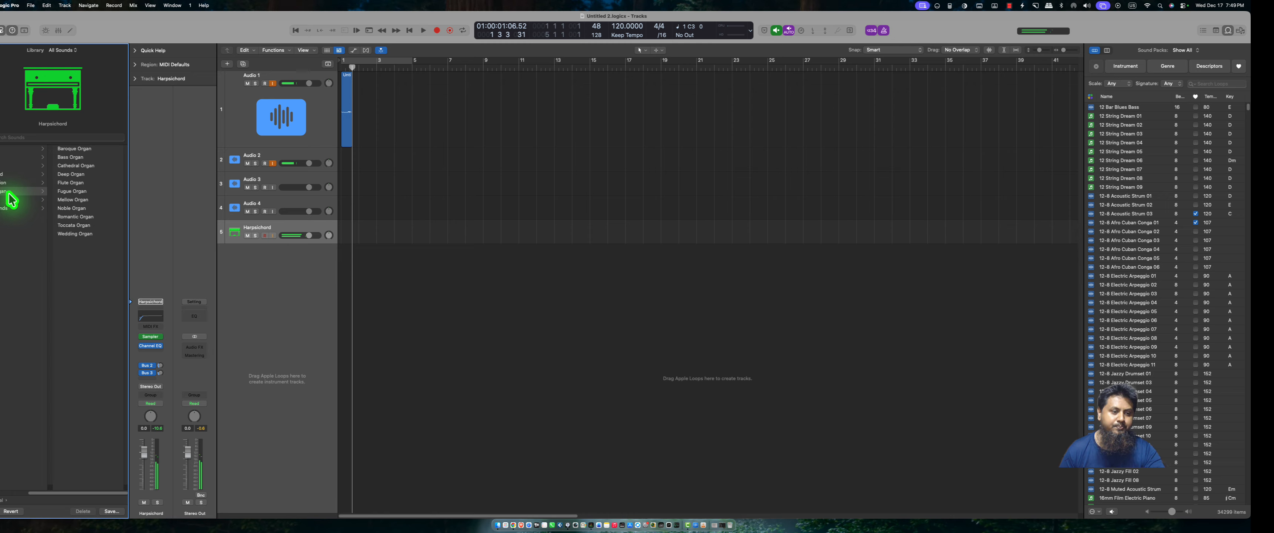
click(73, 191)
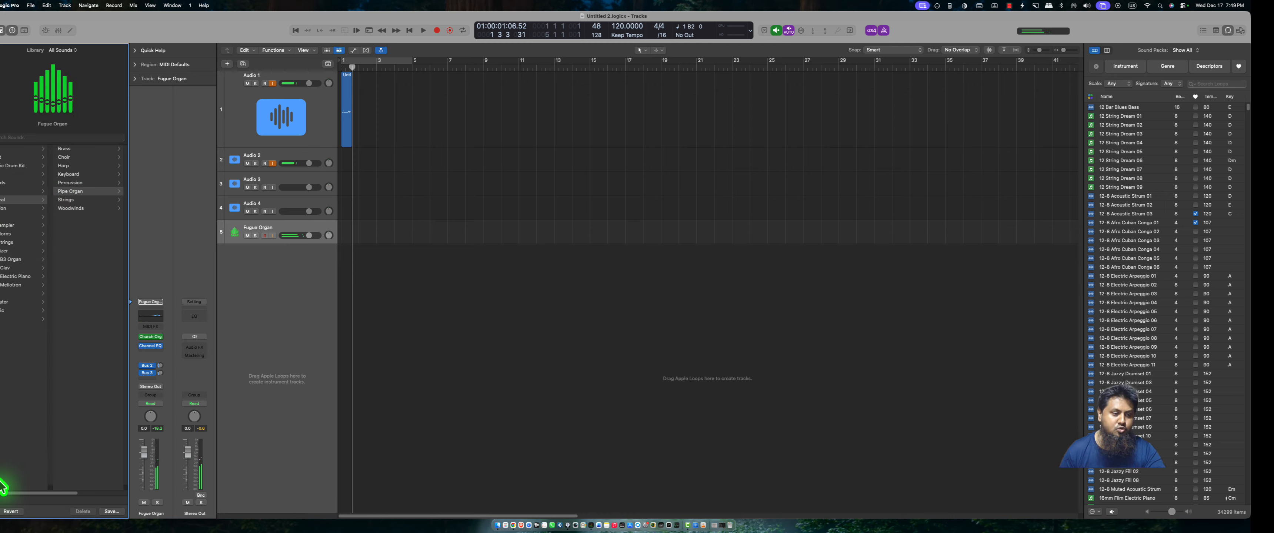
Load the Easy piano patch on the instrument track
click(5, 276)
click(3, 217)
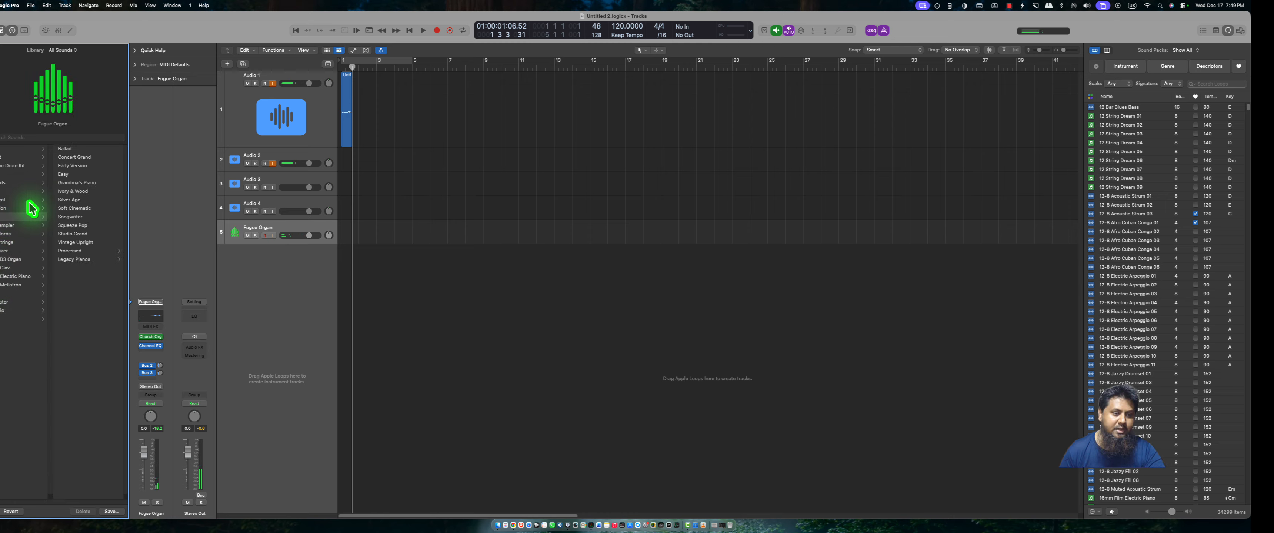
click(74, 175)
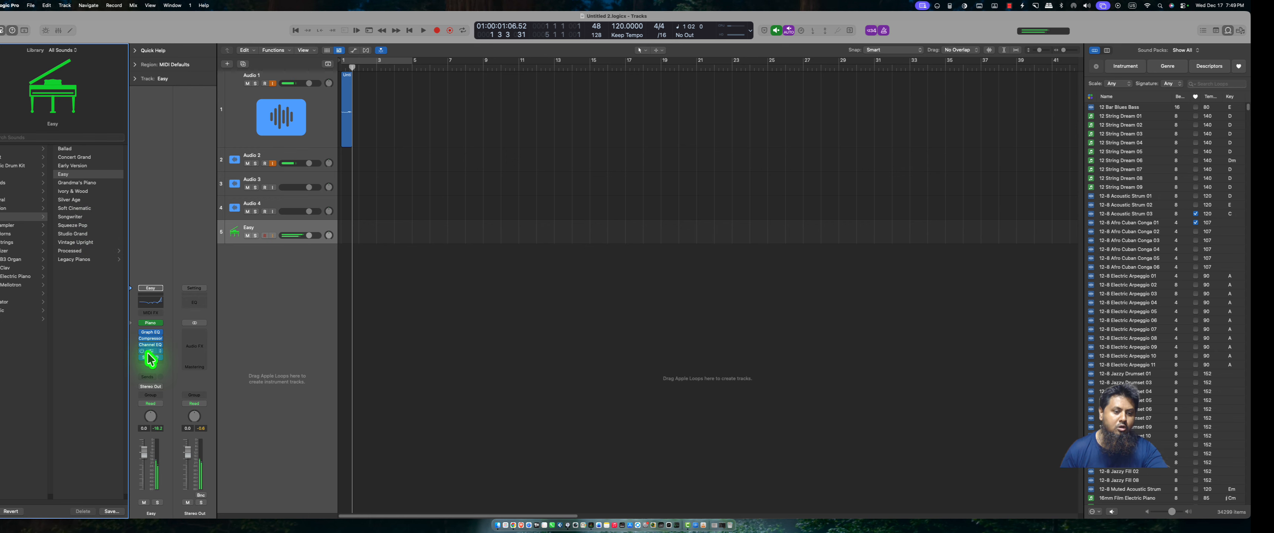
Save the Easy piano track's channel strip setting in the Instrument folder under the presenter's name
click(159, 289)
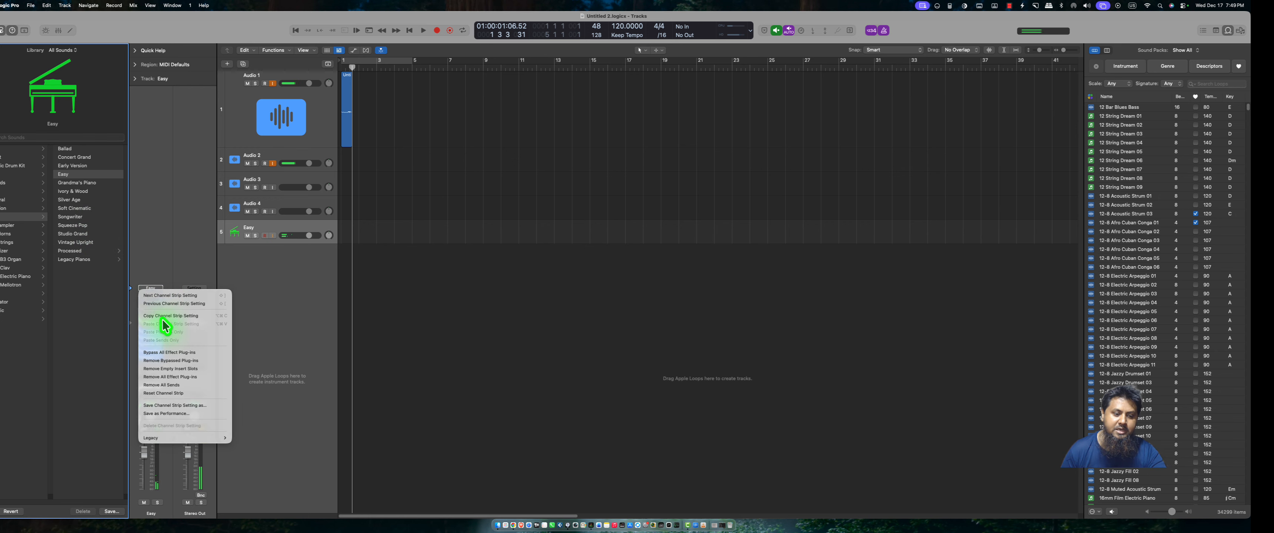
click(176, 406)
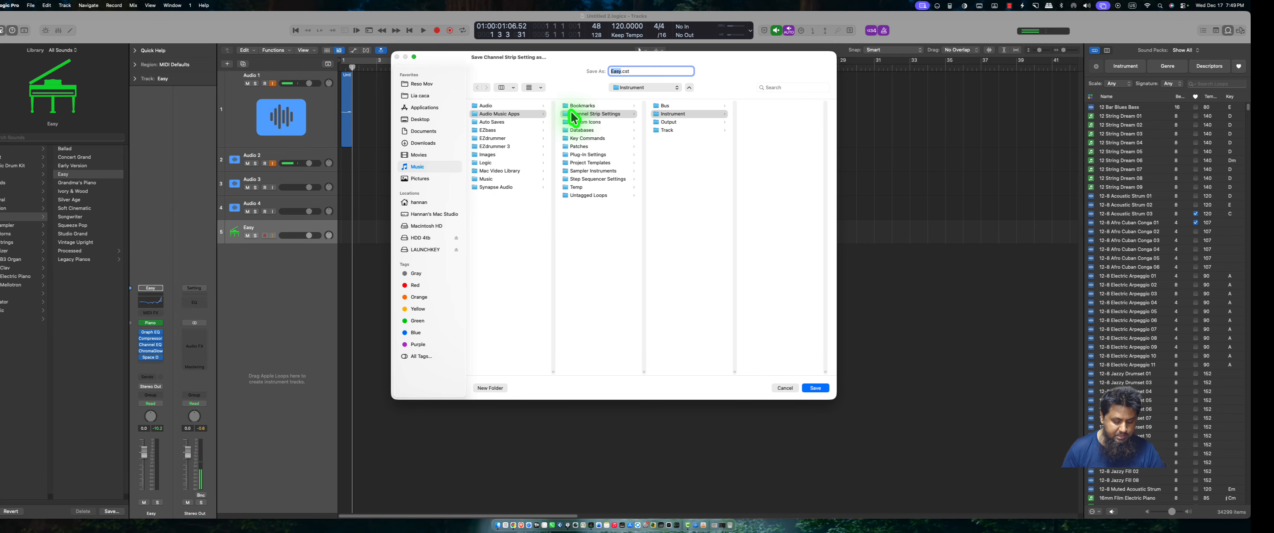
text(HANNAN)
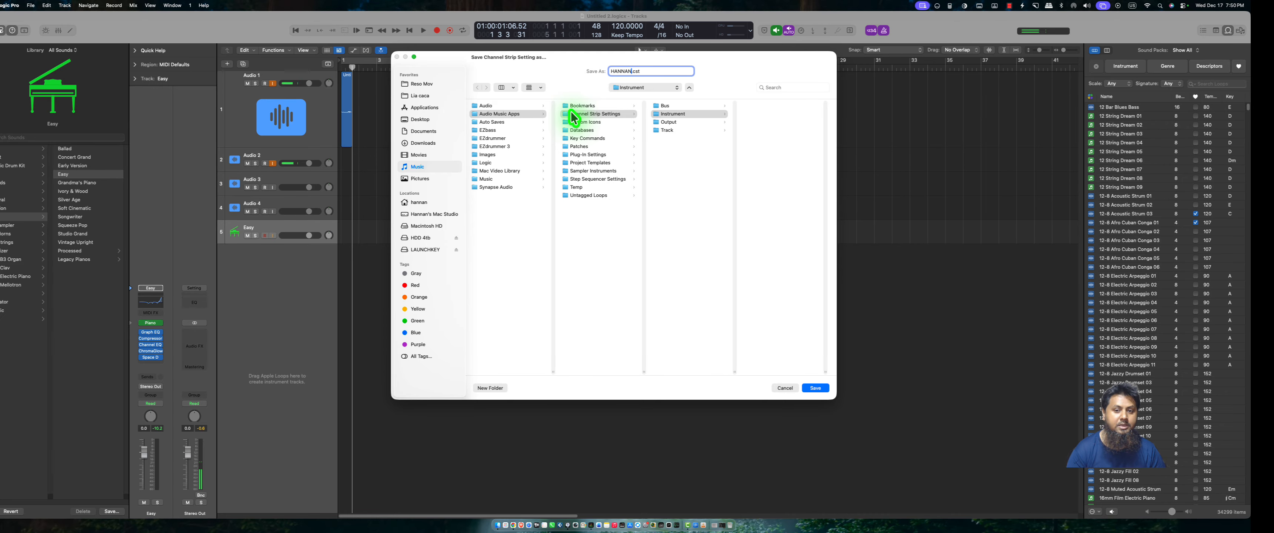
key(Return)
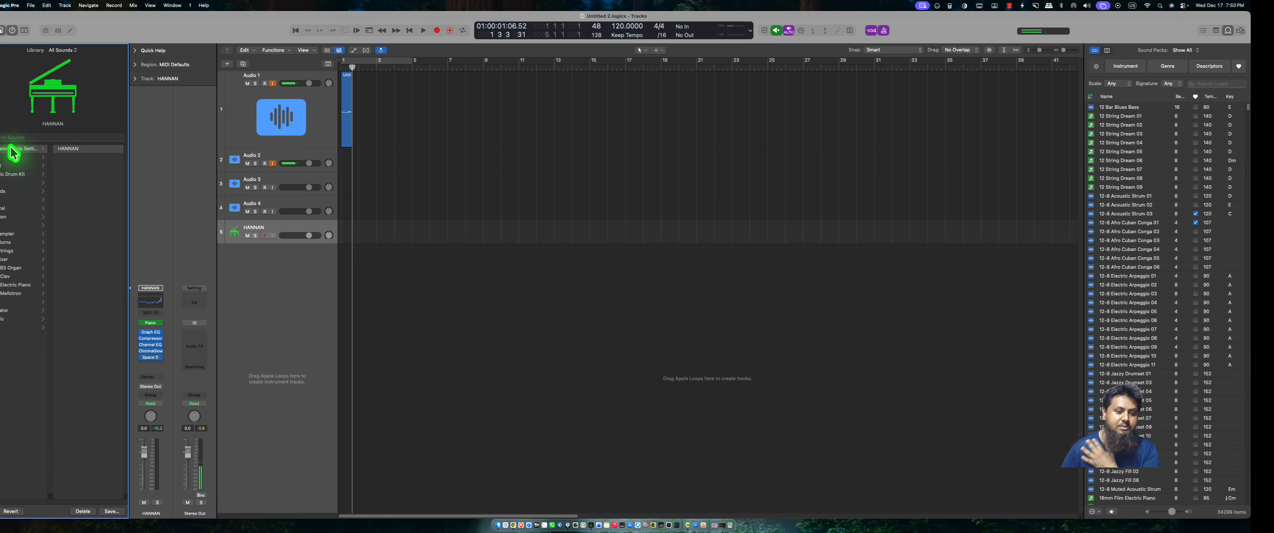
Add another MIDI software instrument track and load the Claps & Snaps Performance patch on it
click(228, 63)
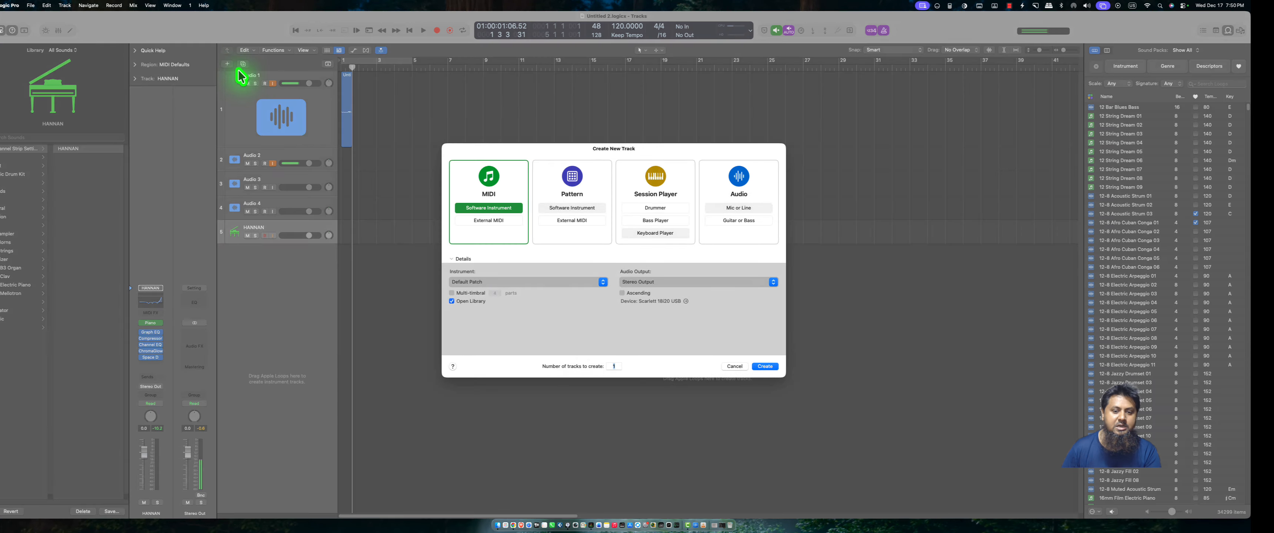
double_click(496, 212)
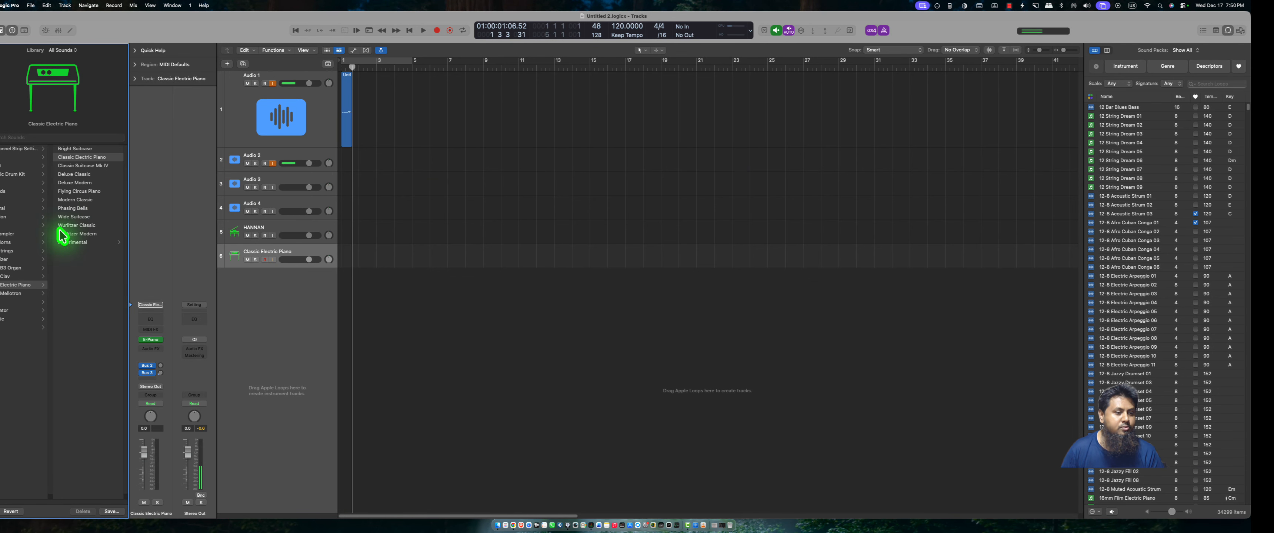
click(2, 217)
click(86, 184)
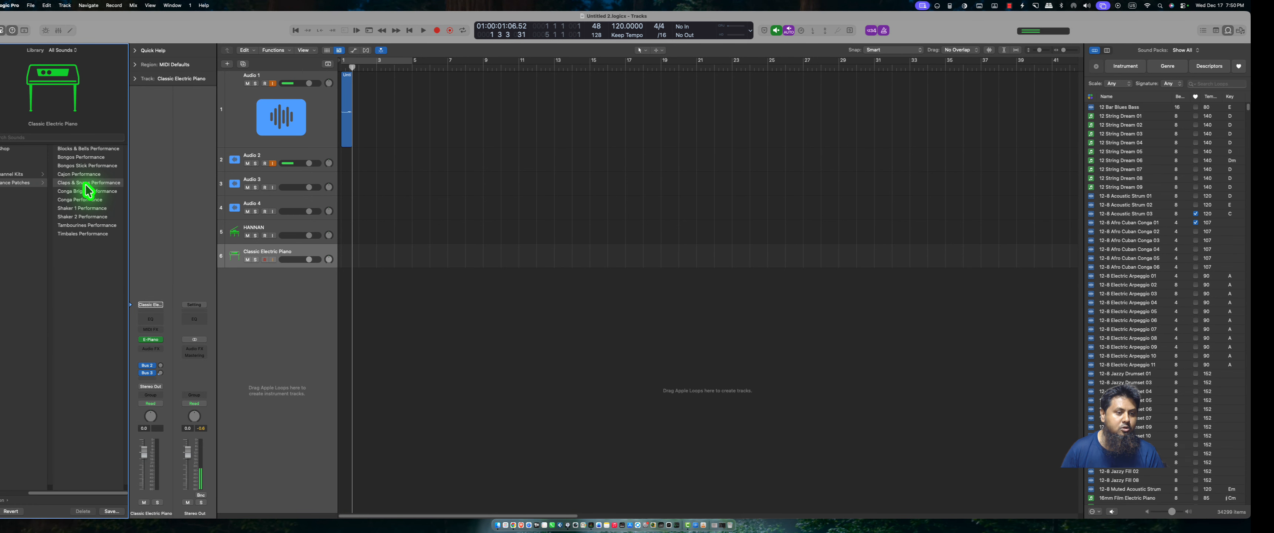
click(86, 183)
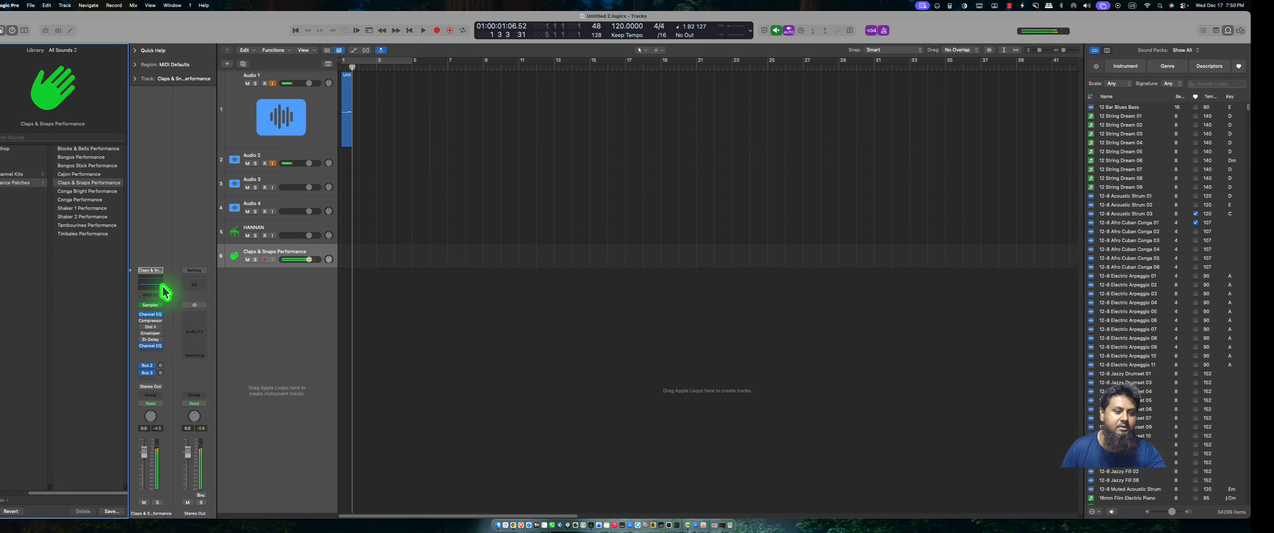
Save the claps track's channel strip setting in the Instrument folder as Clap
click(158, 271)
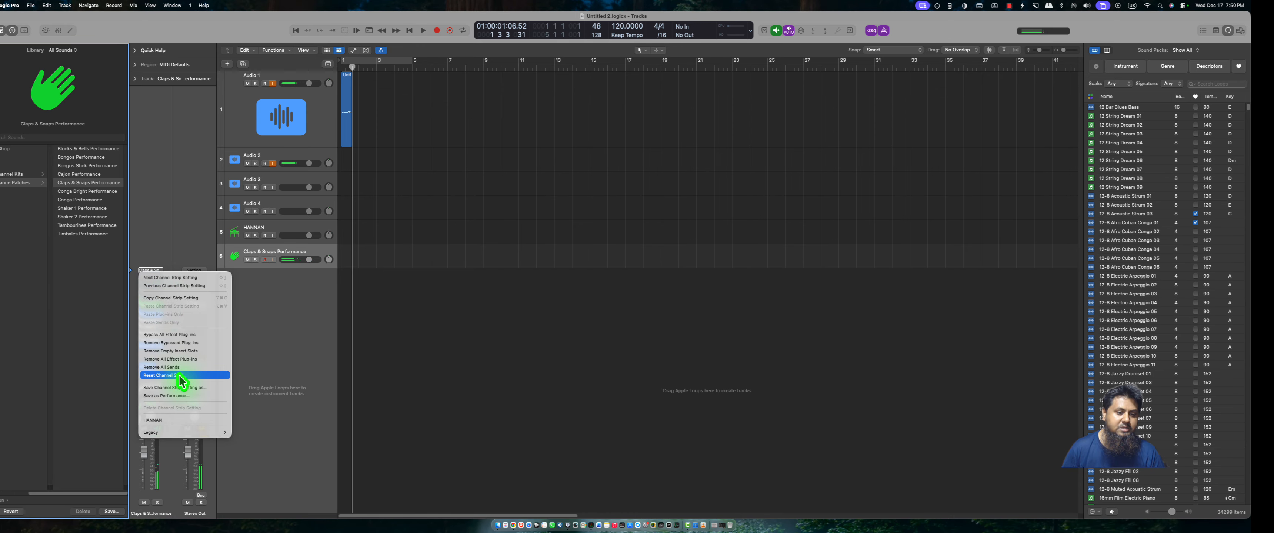
click(183, 389)
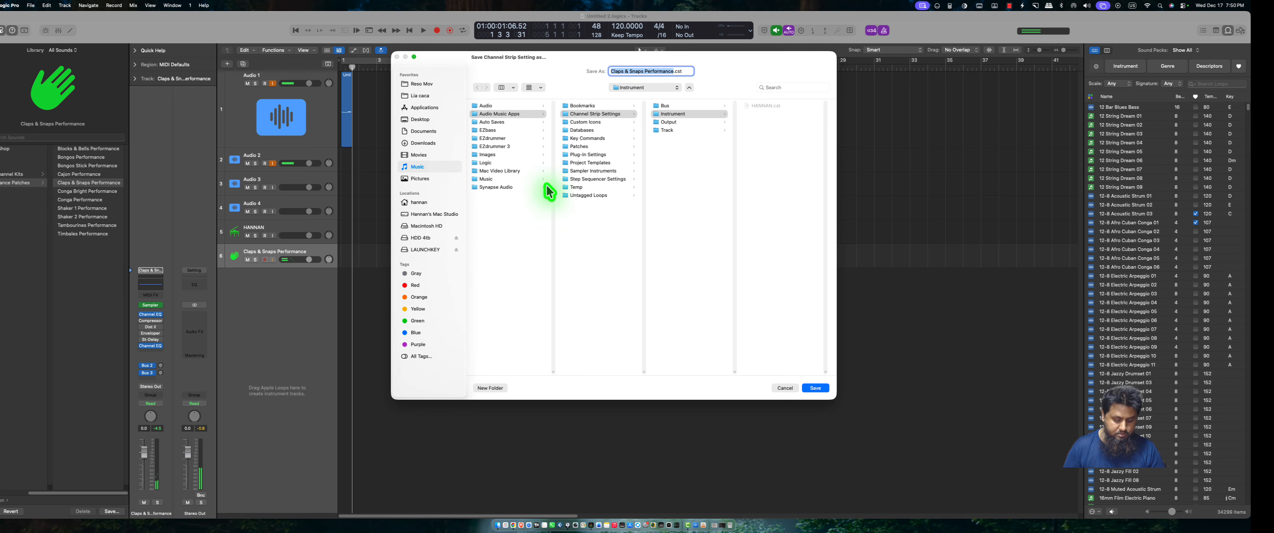
text(Clap)
key(Return)
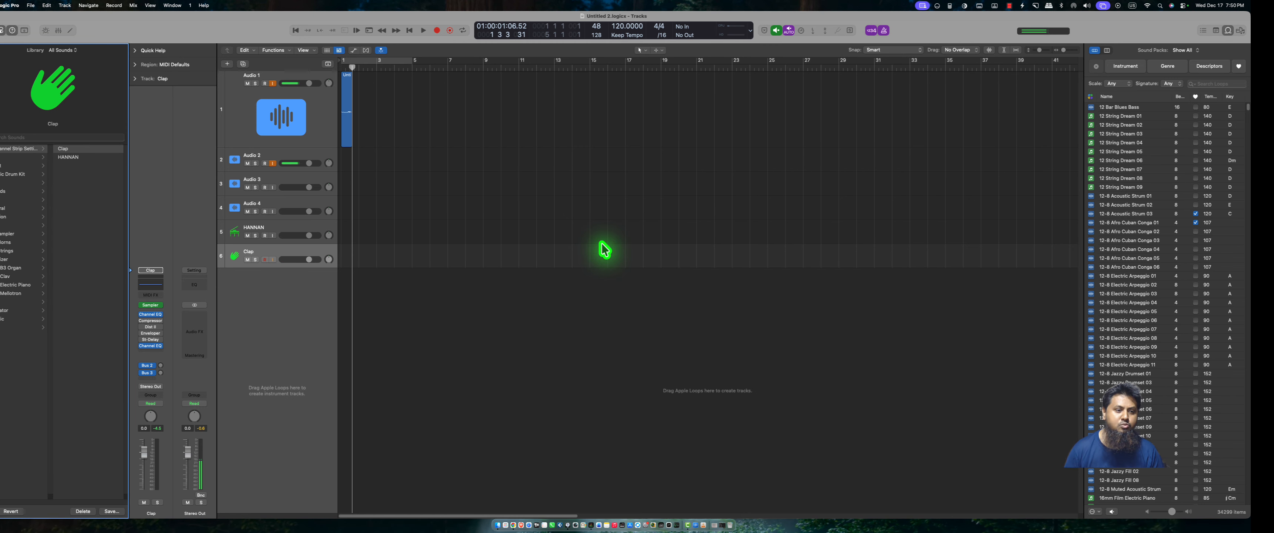
Load the saved piano channel strip setting, named after the presenter, on the claps track
click(2, 158)
click(2, 149)
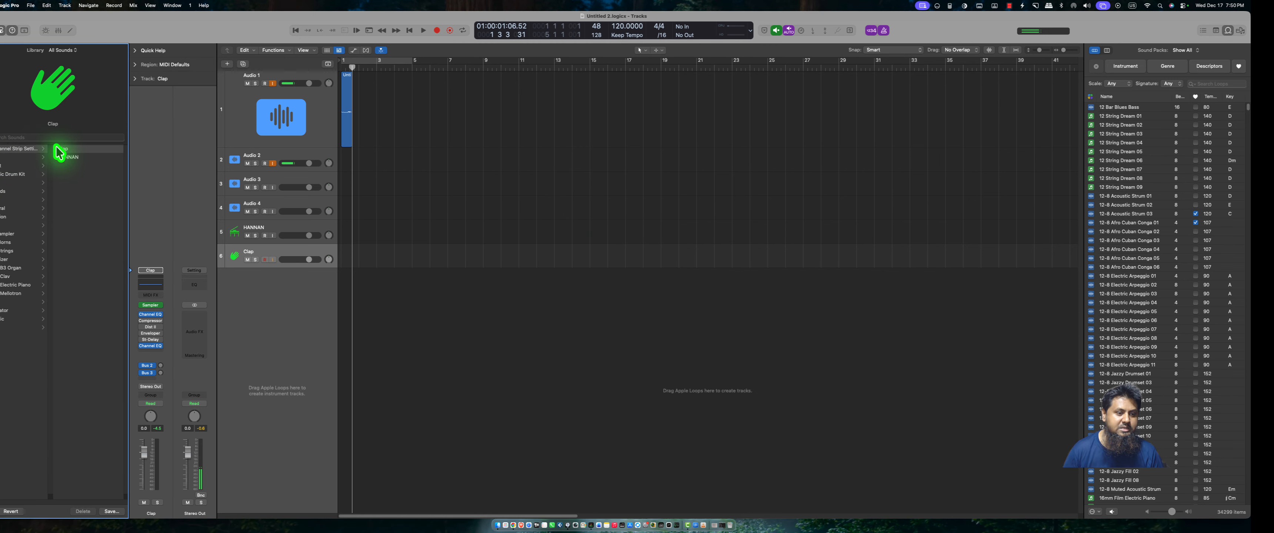
click(69, 158)
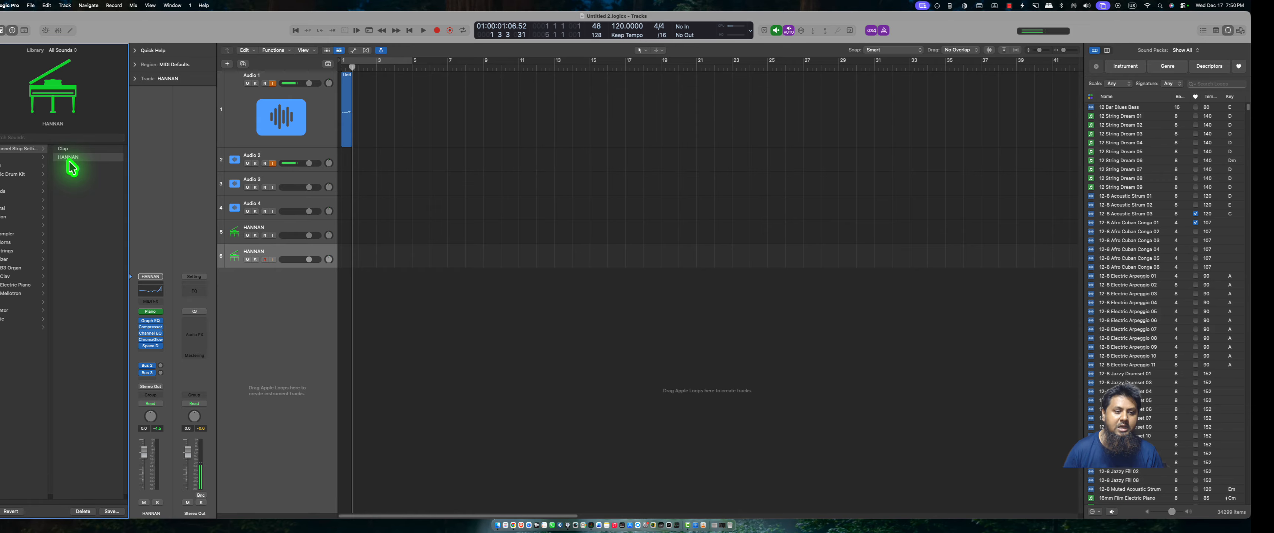
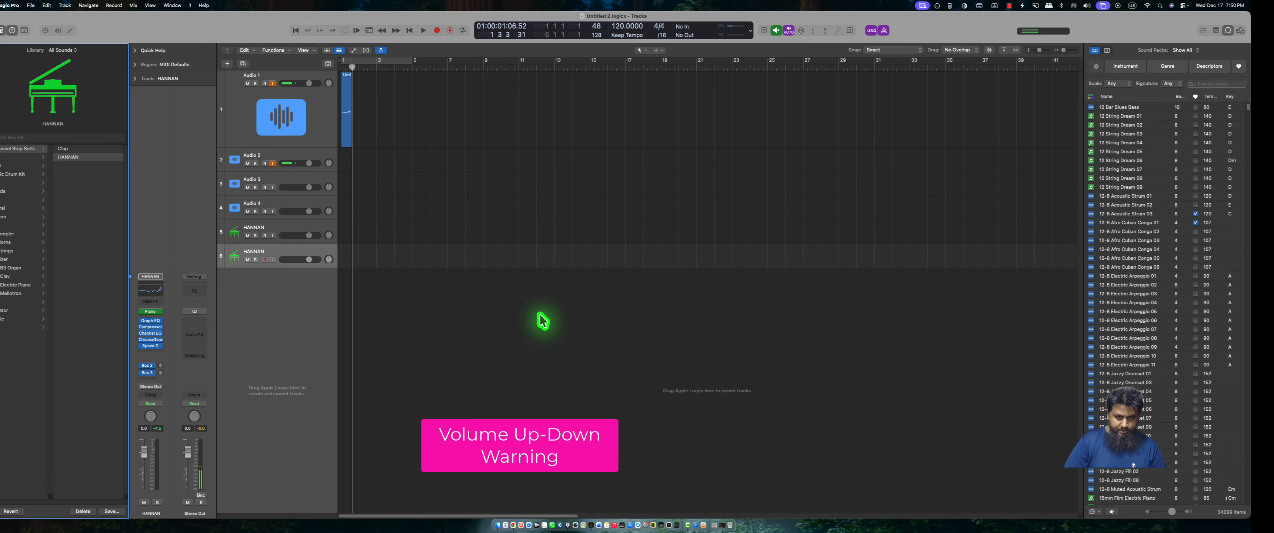
Turn on the cycle range over bars 1 to 5 and view the project's bounce options
click(348, 70)
click(31, 6)
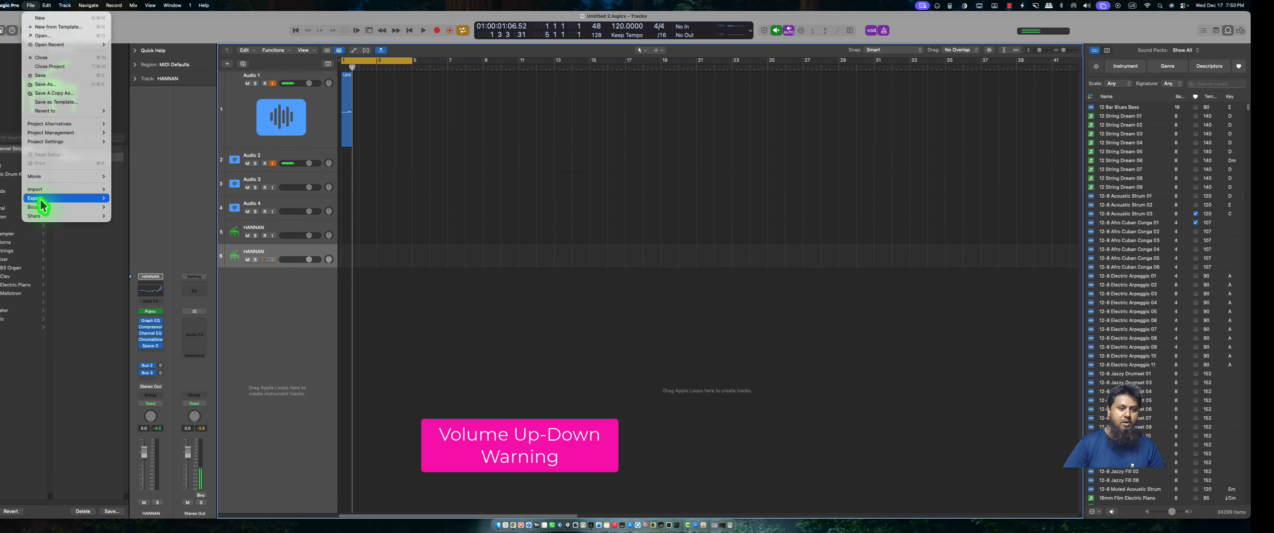
mouse_move(42, 194)
mouse_move(42, 212)
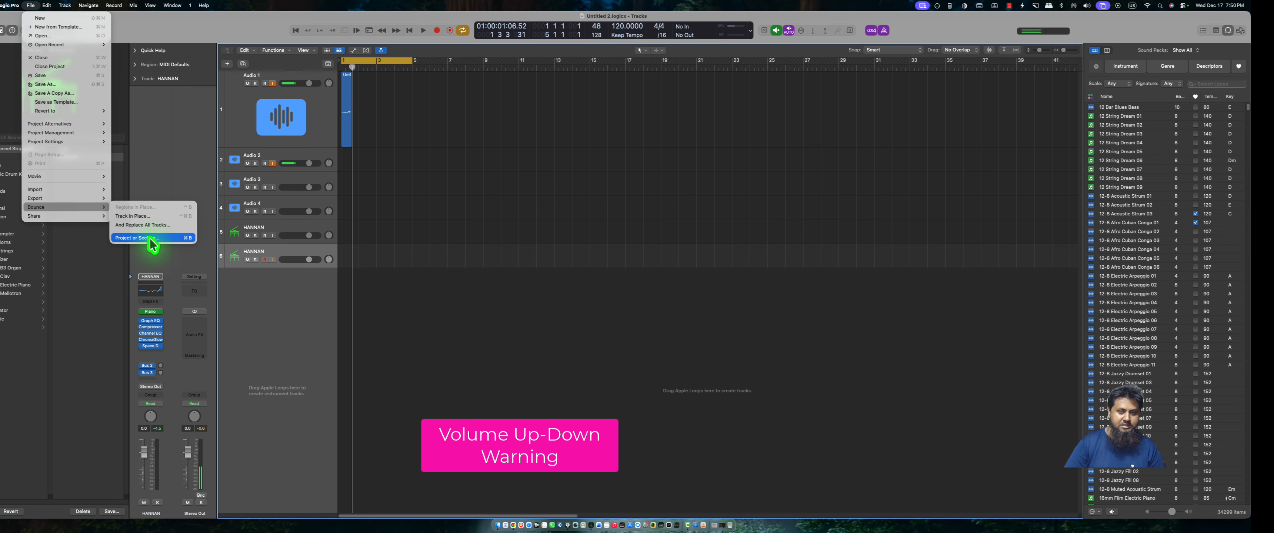
click(621, 290)
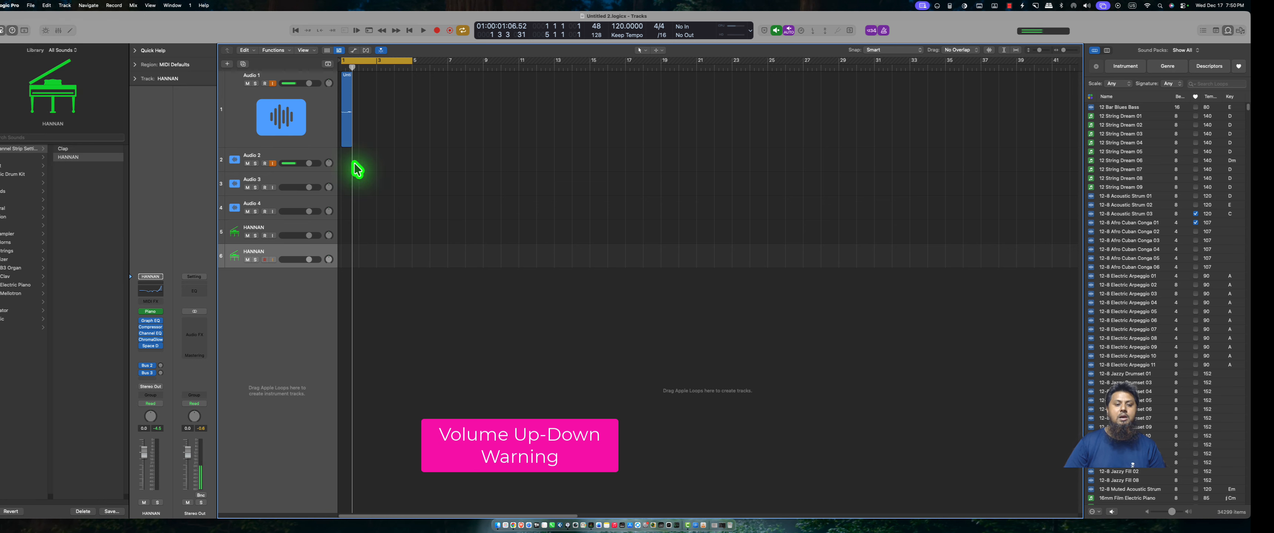
Find the Waves Maserati GTi (s) plug-in by searching for "mas" and insert it on the Stereo Out channel strip
click(204, 341)
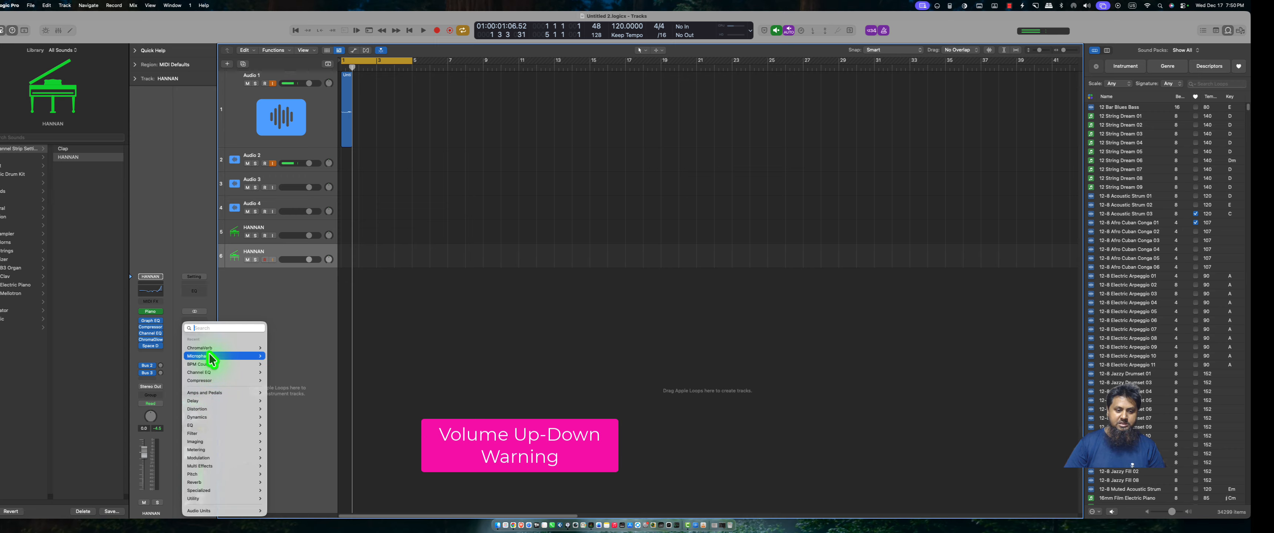
mouse_move(201, 499)
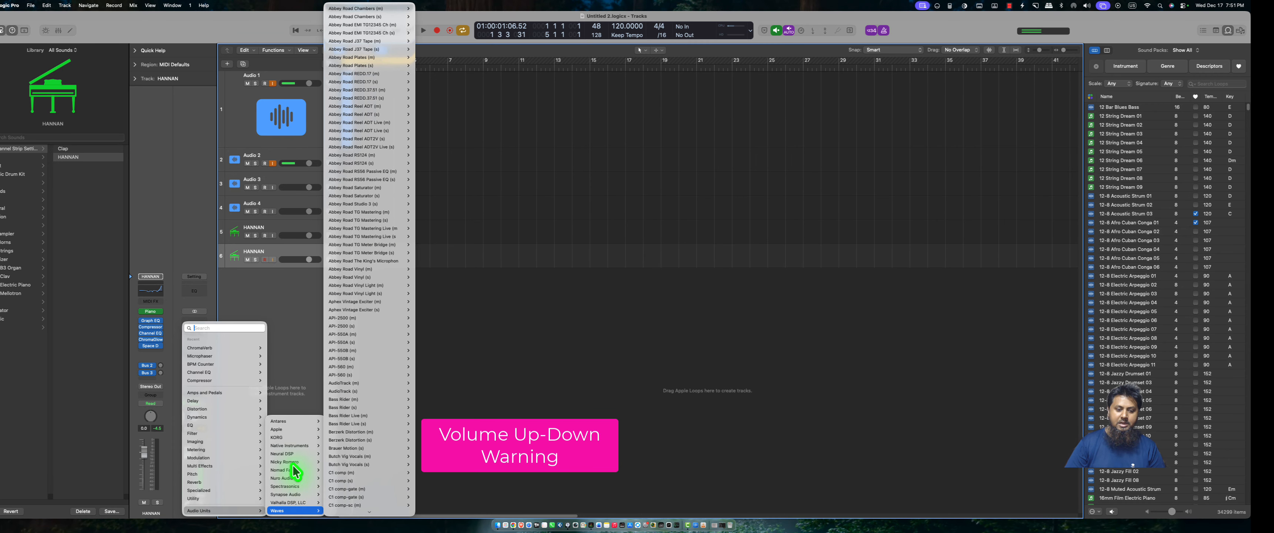
mouse_move(292, 512)
mouse_move(359, 303)
scroll(359, 306, down, 10)
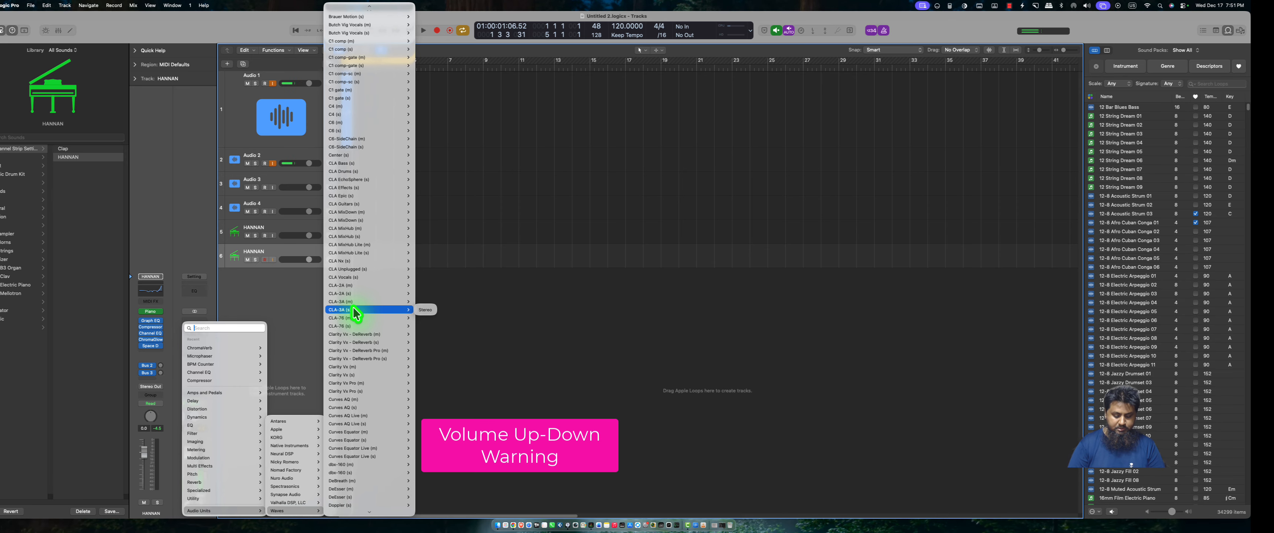
text(masa)
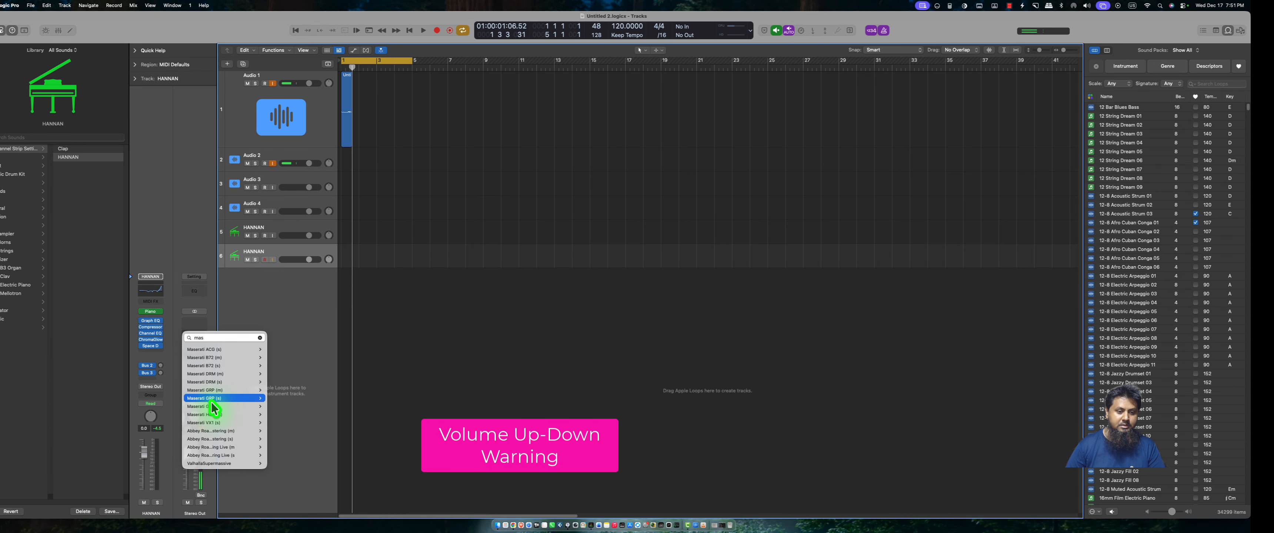
click(211, 409)
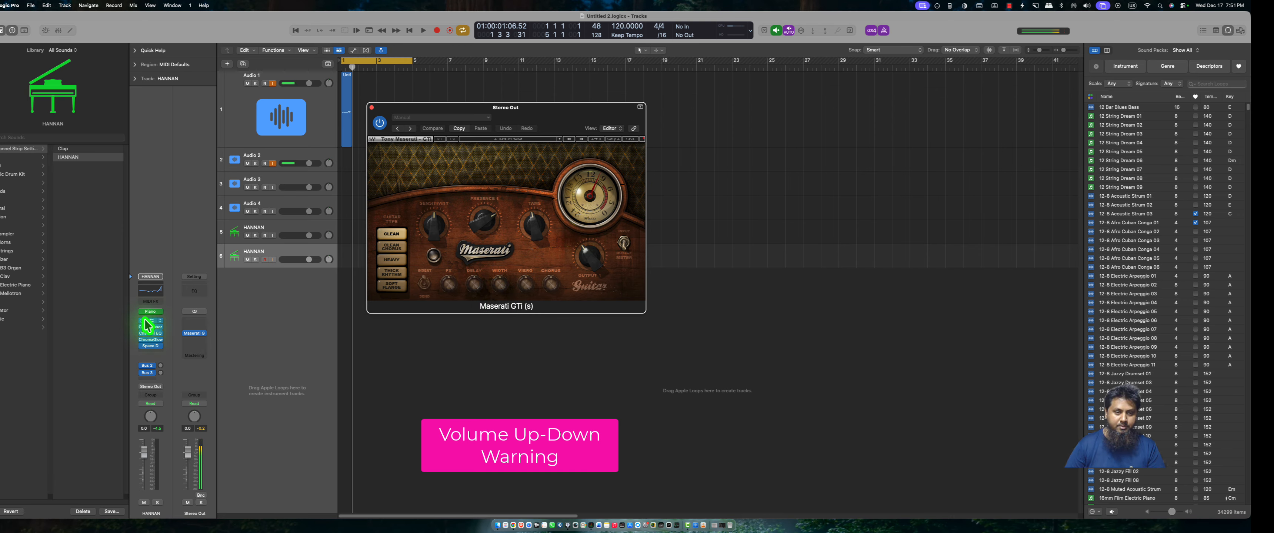
Select the Audio 4 track and insert the BPM Counter metering plug-in on its channel strip
click(237, 139)
click(270, 156)
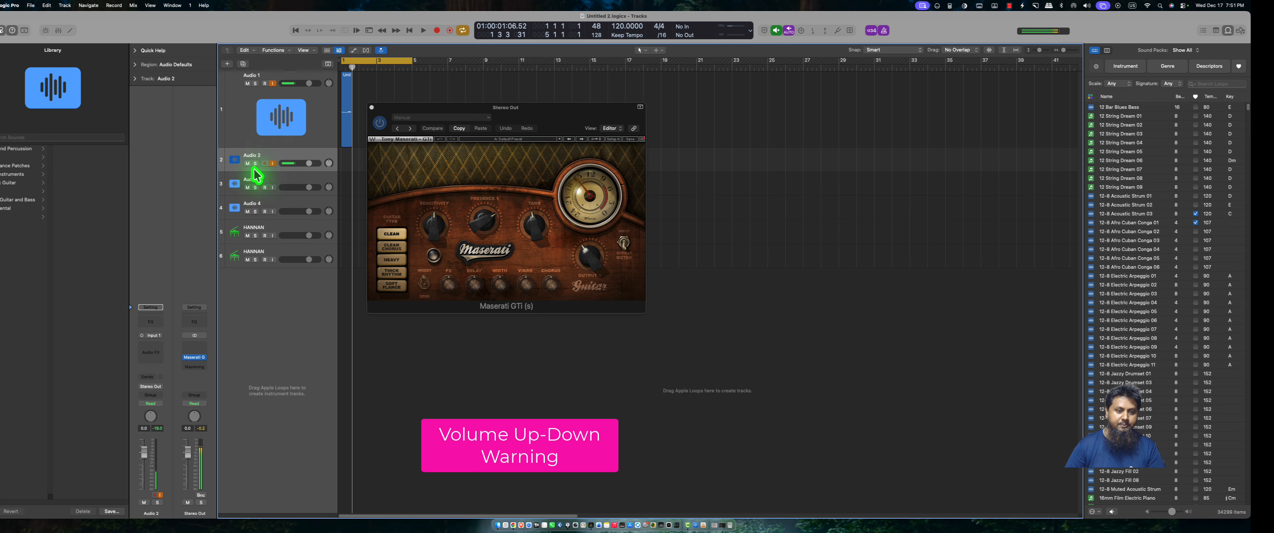
click(253, 182)
click(252, 205)
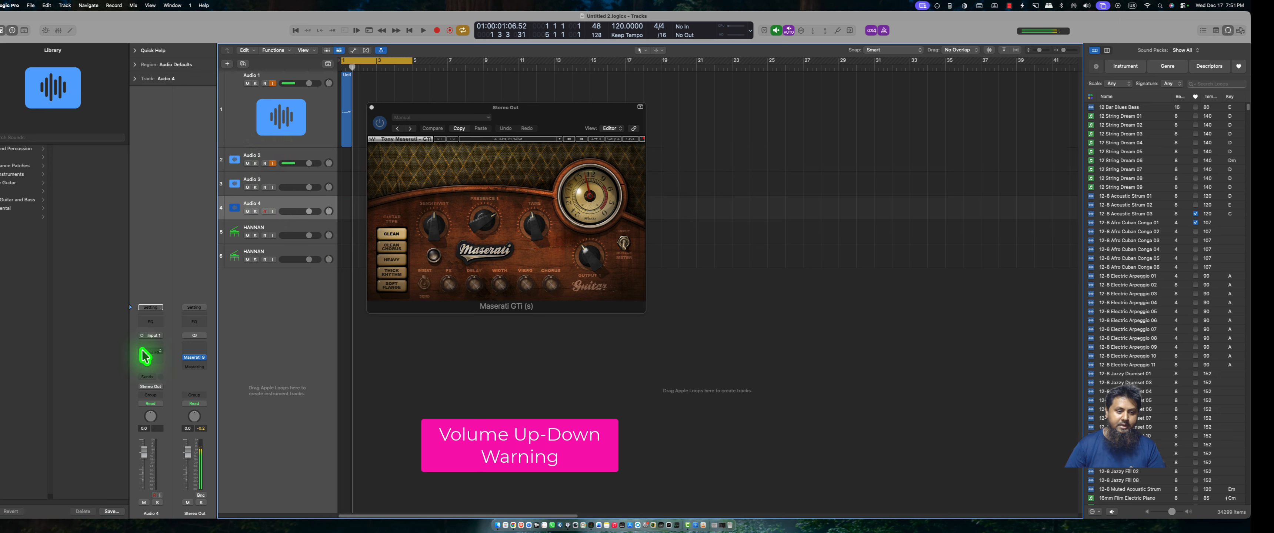
click(161, 353)
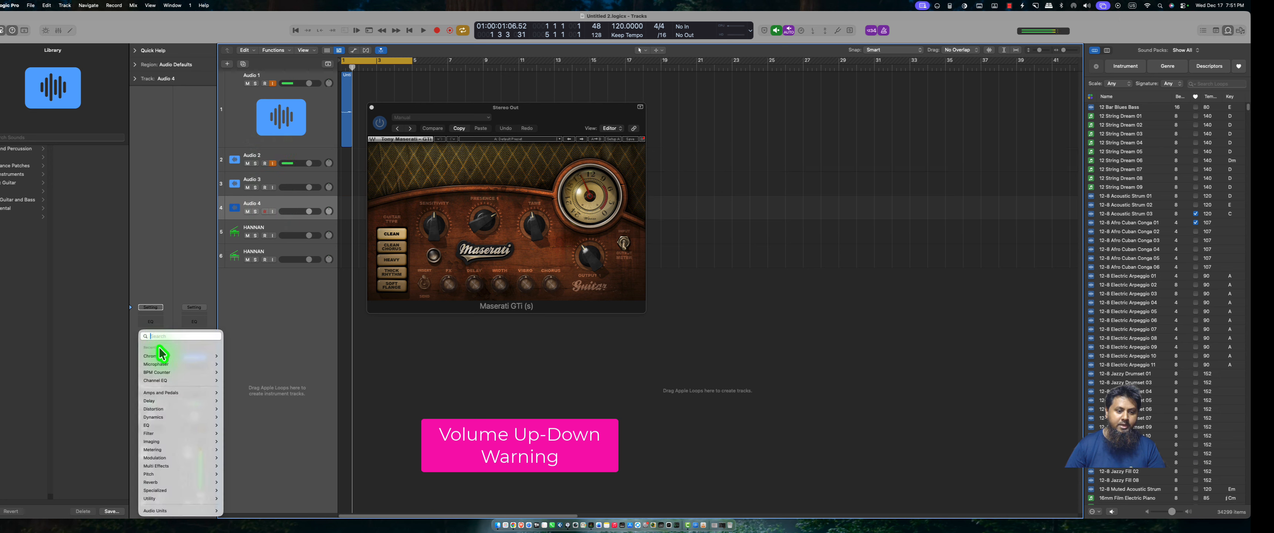
mouse_move(187, 450)
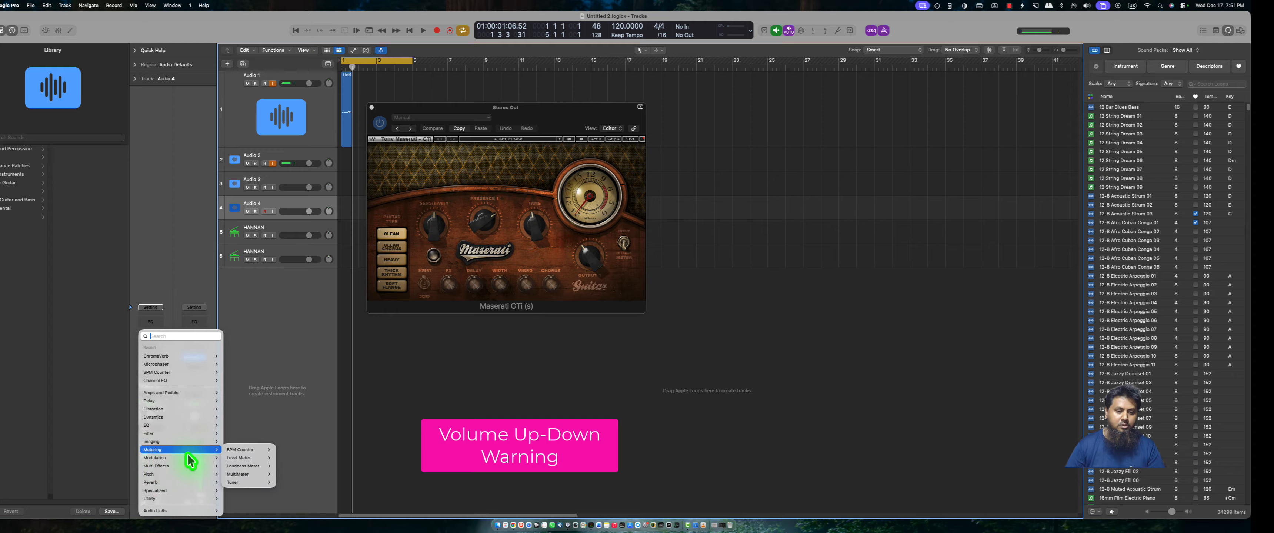
click(240, 450)
Add the Exciter plug-in below the BPM Counter on the Audio 4 channel strip
click(162, 360)
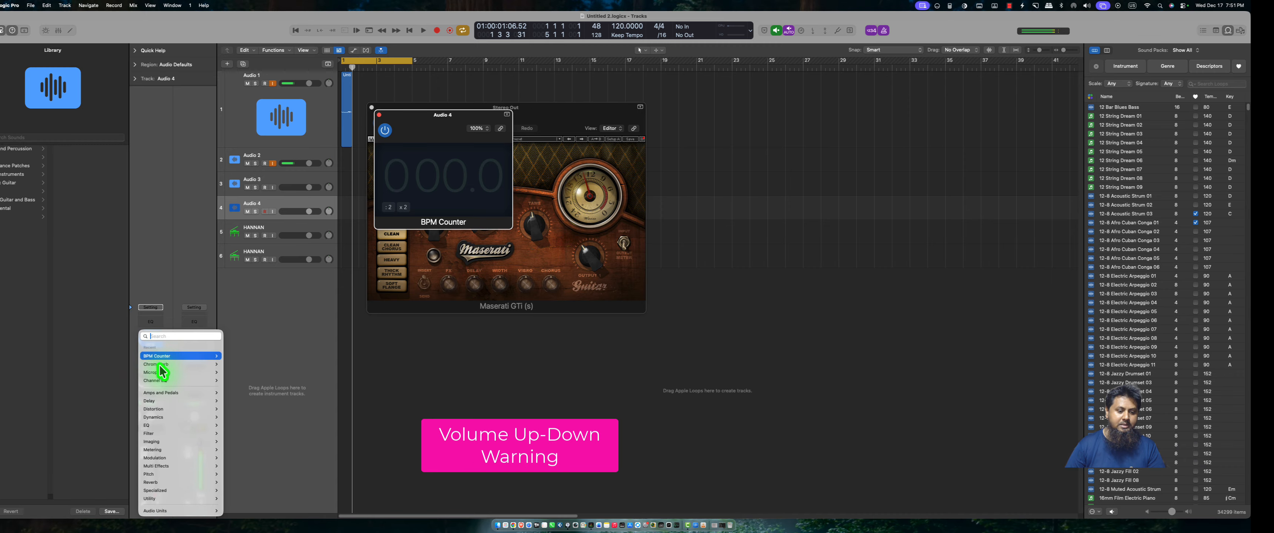
click(239, 492)
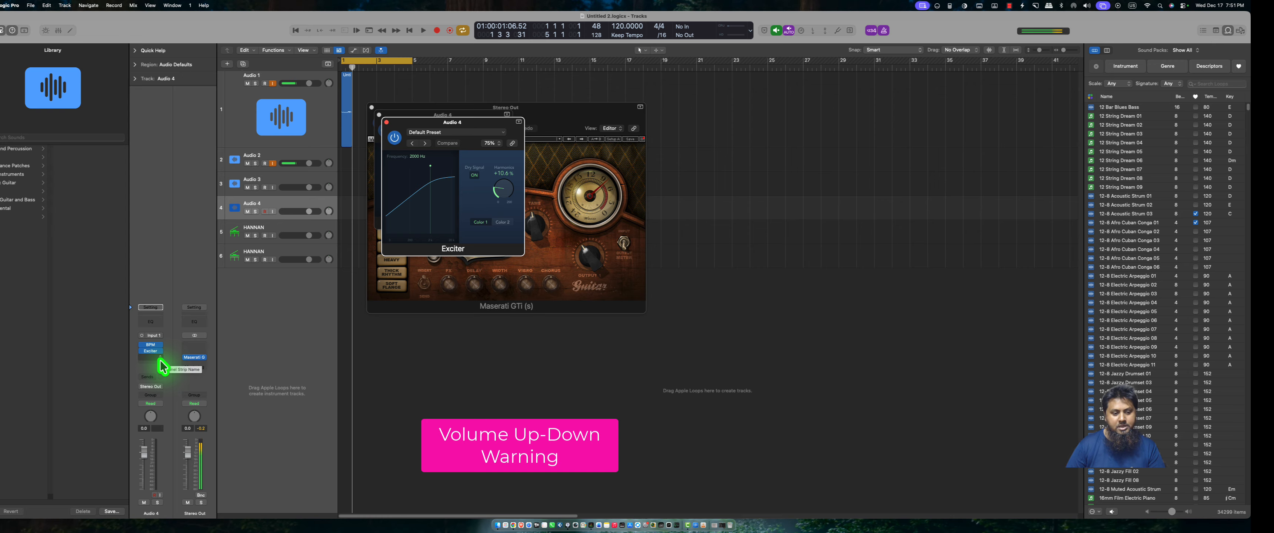
click(164, 366)
click(341, 413)
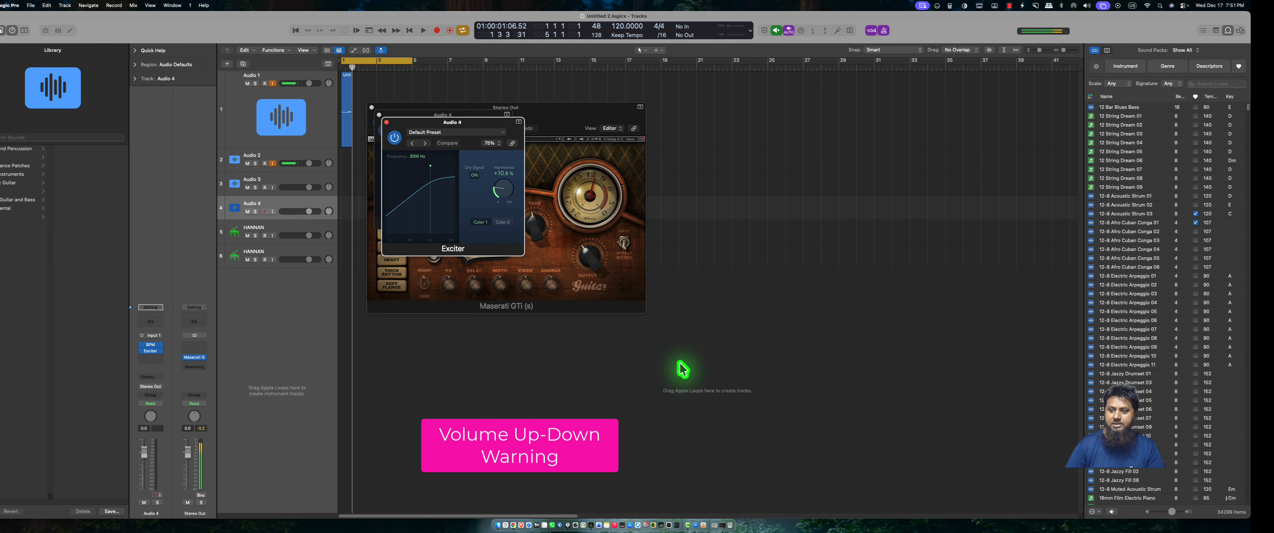
Filter the Apple Loops list to show only MIDI Loops
click(1130, 160)
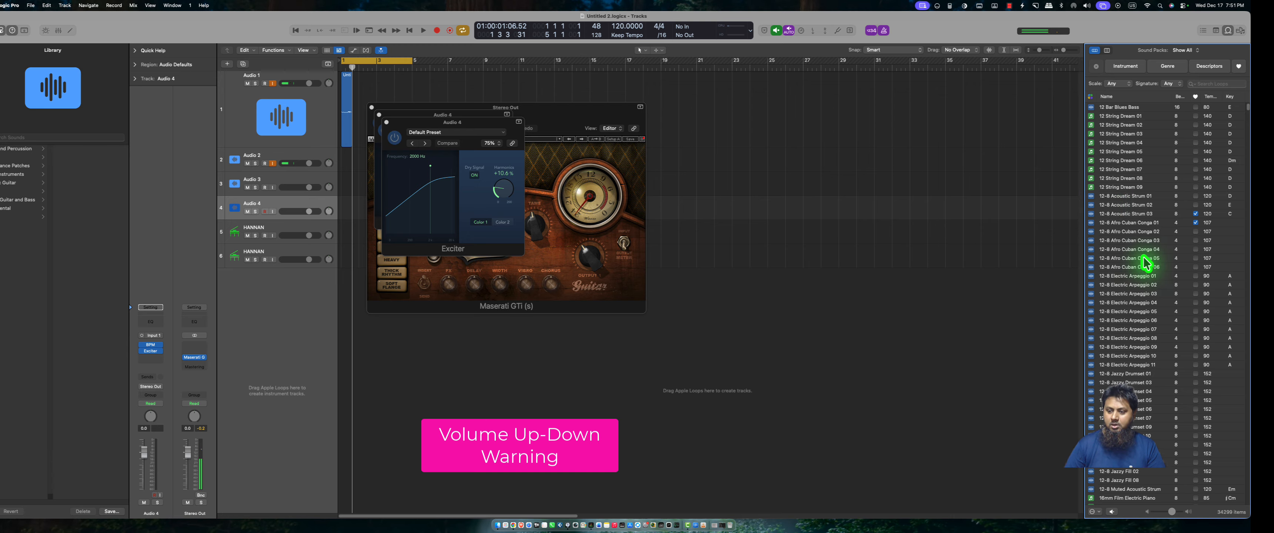
scroll(1138, 297, down, 8)
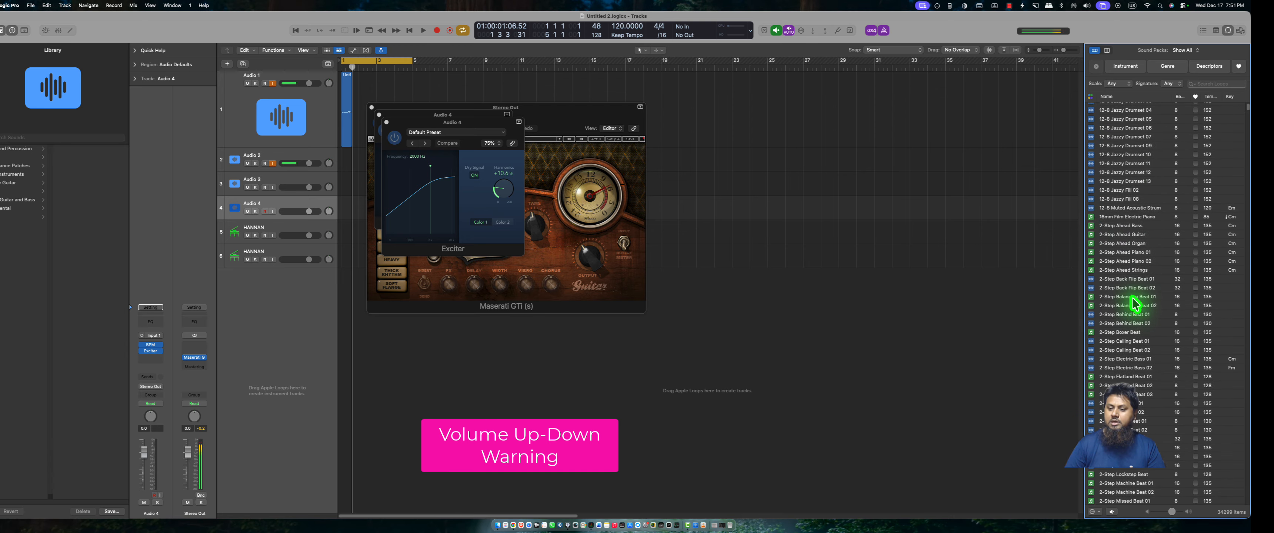
click(1091, 98)
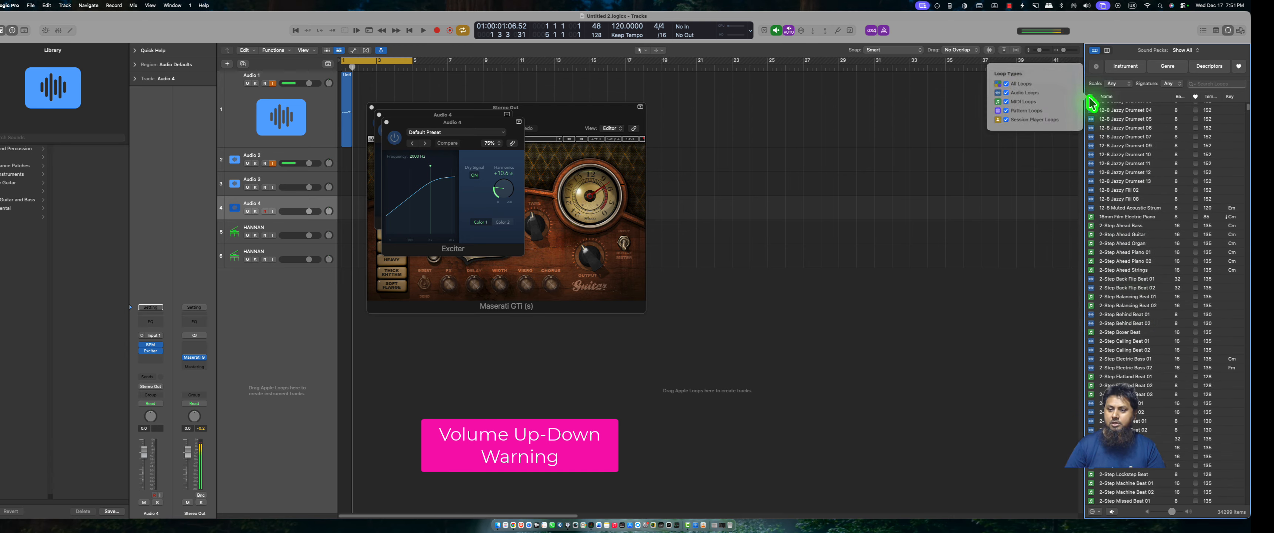
click(1007, 102)
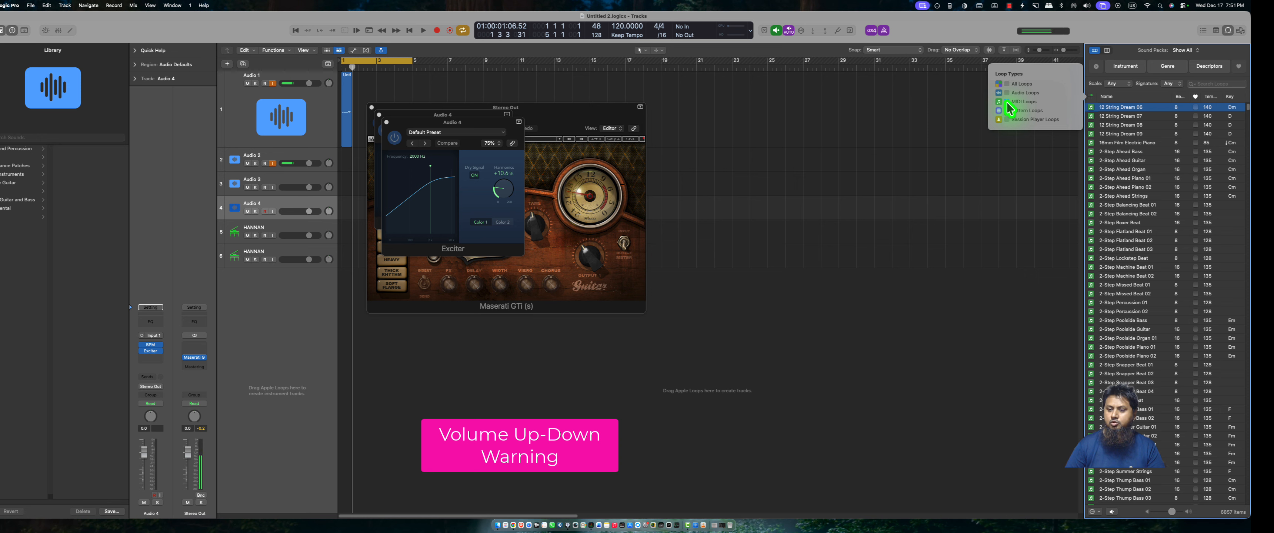
Preview some MIDI loops and place 2-Step Flatland Beat 03 at bar 2 on a new track below the existing ones
click(1112, 200)
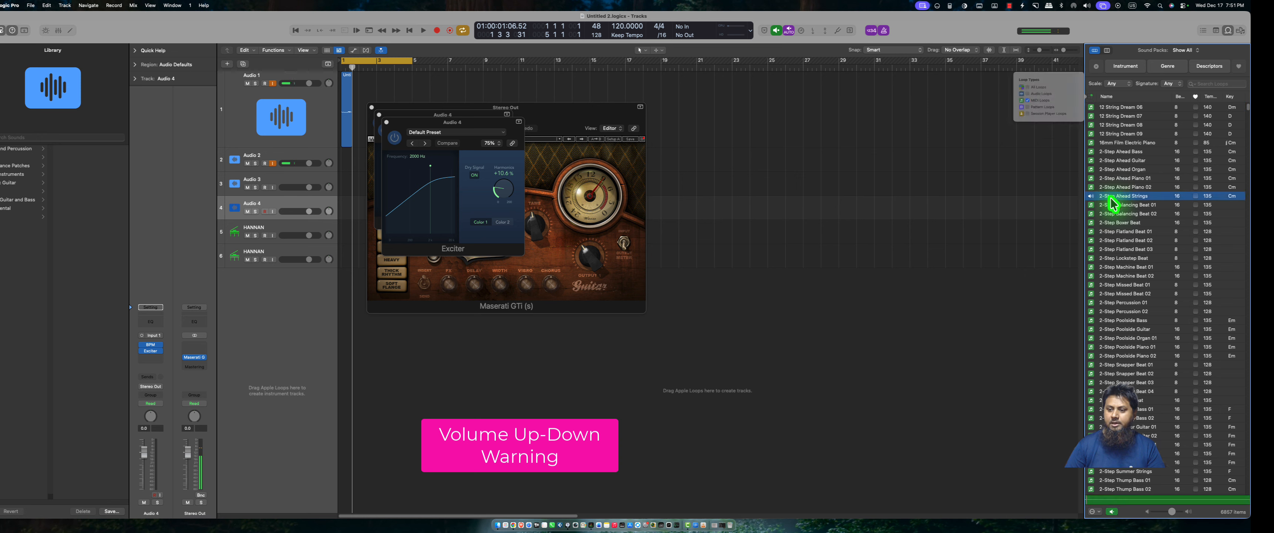
click(1119, 231)
drag(1124, 249, 207, 324)
drag(335, 309, 356, 336)
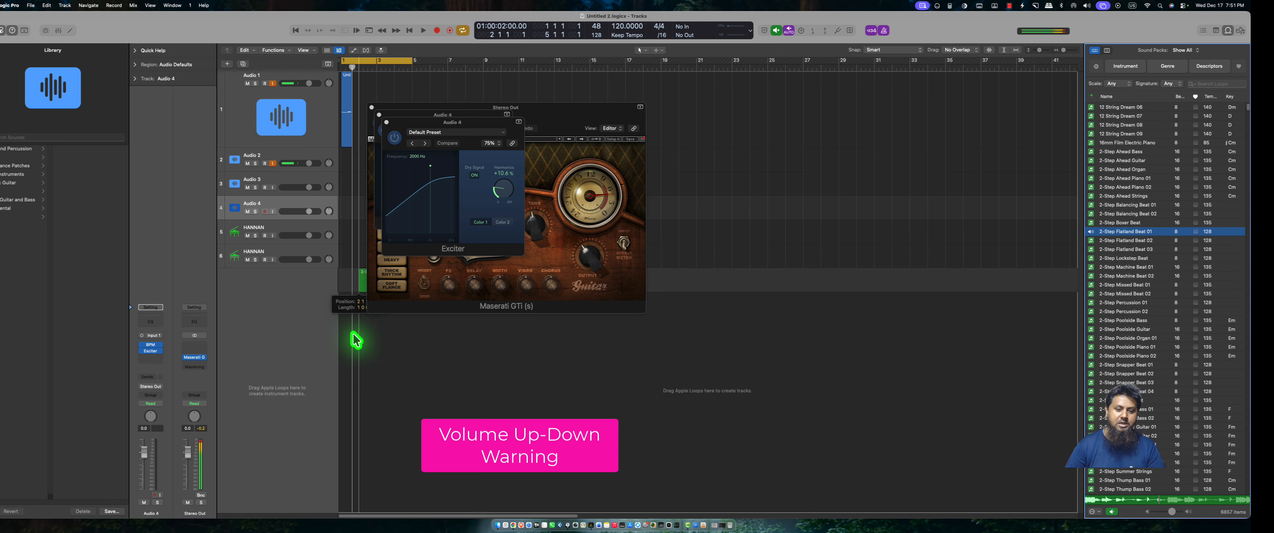
Close the Exciter, BPM Counter and Maserati GTi plug-in windows
click(386, 122)
click(381, 119)
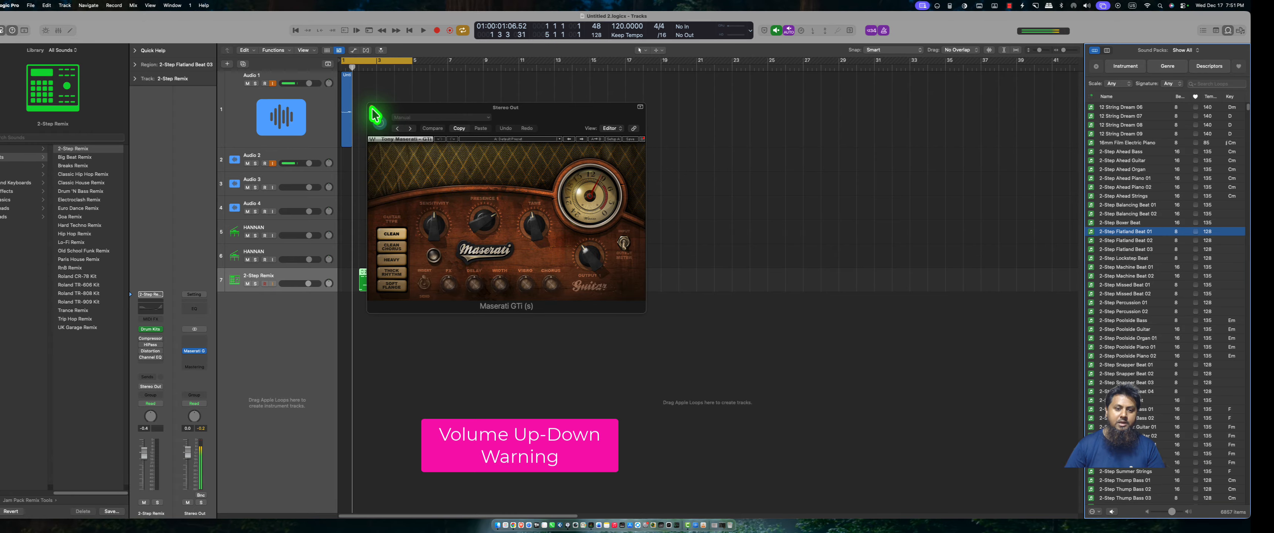
click(371, 107)
Examine the notes of the 2-Step Flatland Beat 03 region in the Piano Roll and close the editor
double_click(376, 282)
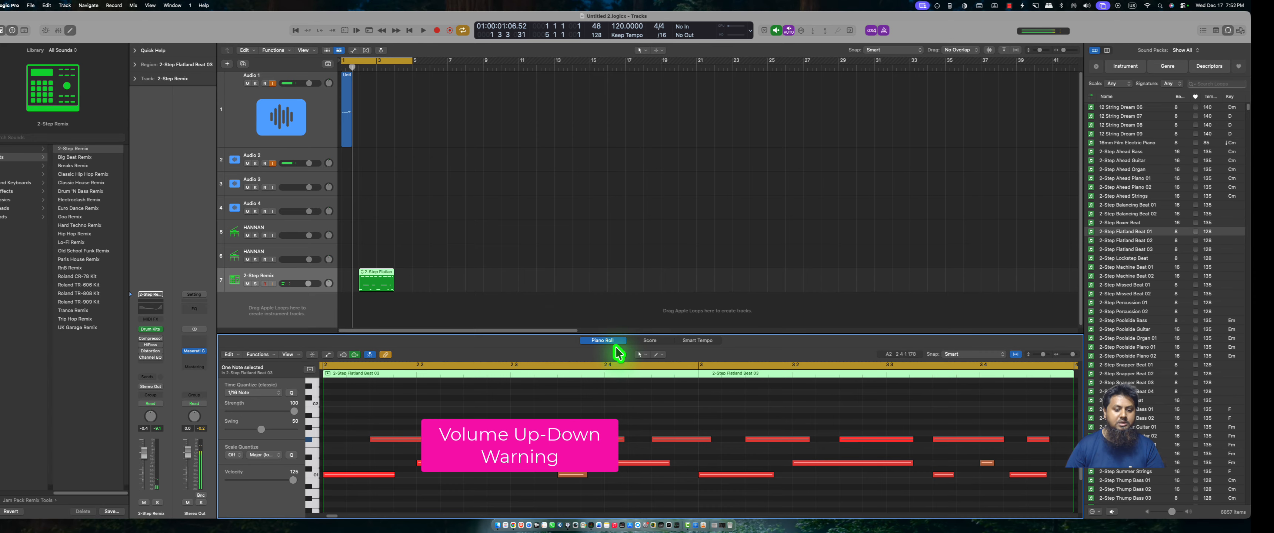
click(375, 80)
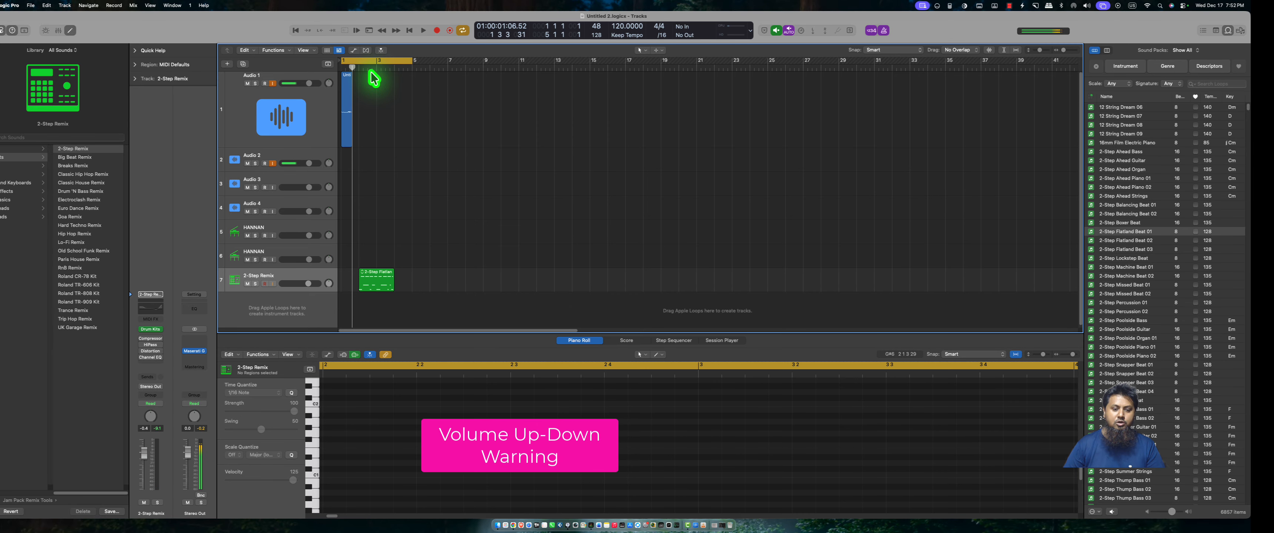
click(371, 69)
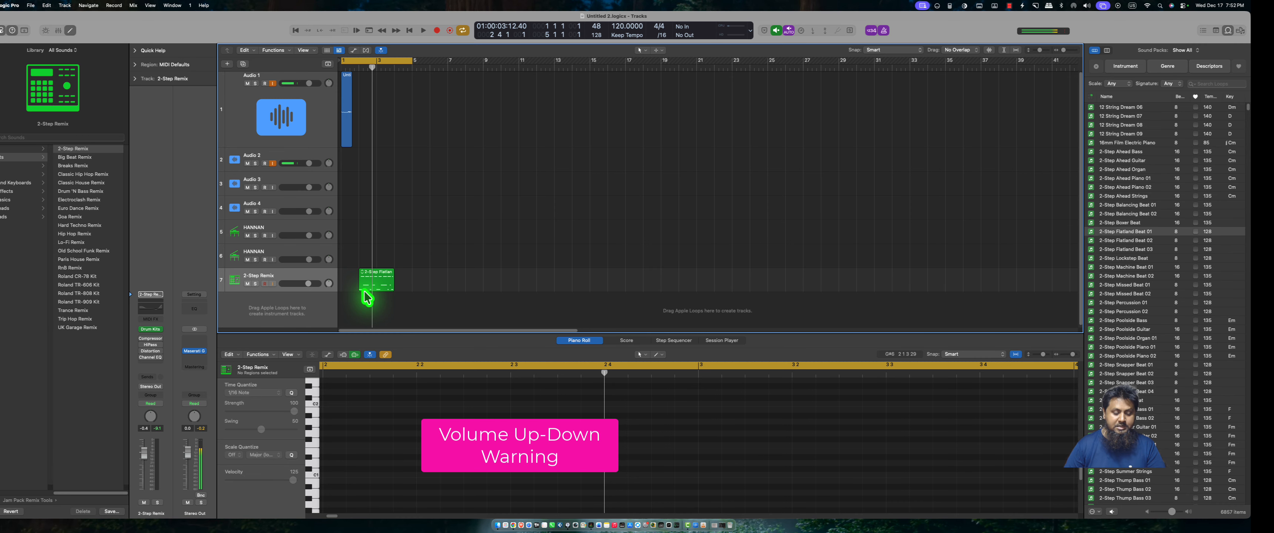
key(p)
key(p)
key(p)
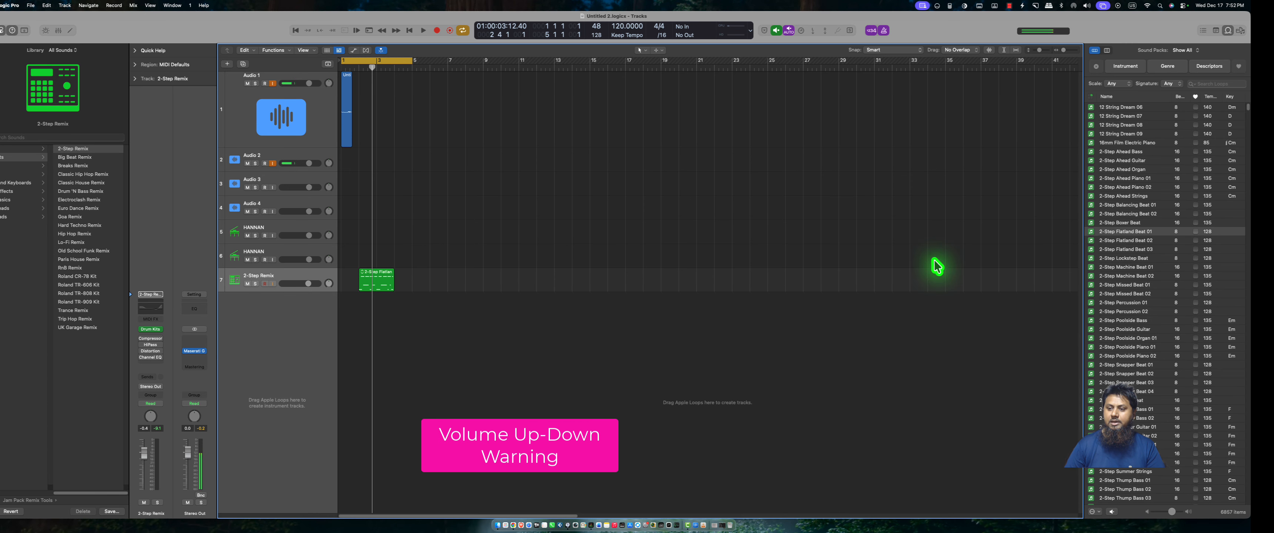
Set the Apple Loops list to show all loop types again
click(1092, 97)
click(1007, 84)
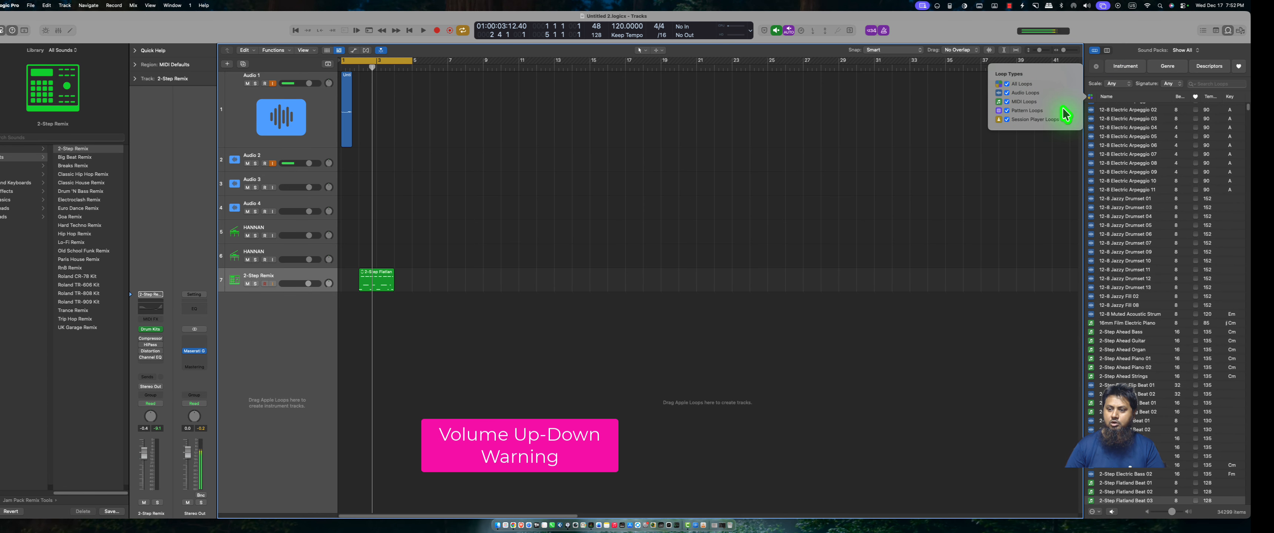
click(1165, 164)
Browse the full loop list and preview loops including 2-Step Freak Beat 01 and 60s Songwriter Drums 04
click(1134, 173)
scroll(1102, 262, down, 8)
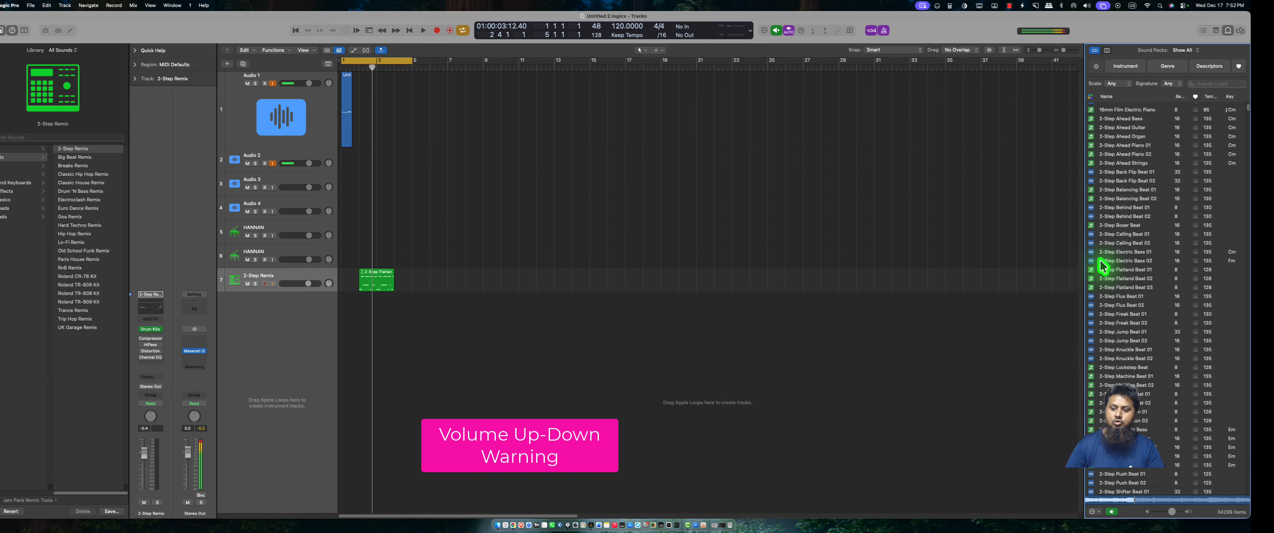
click(1113, 314)
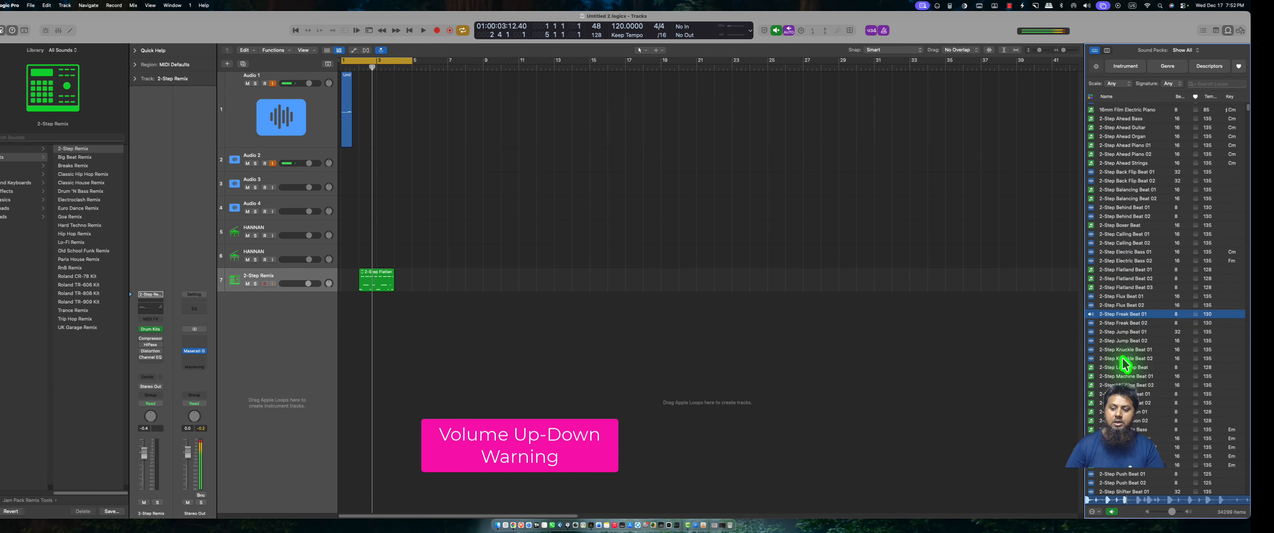
scroll(1116, 346, down, 20)
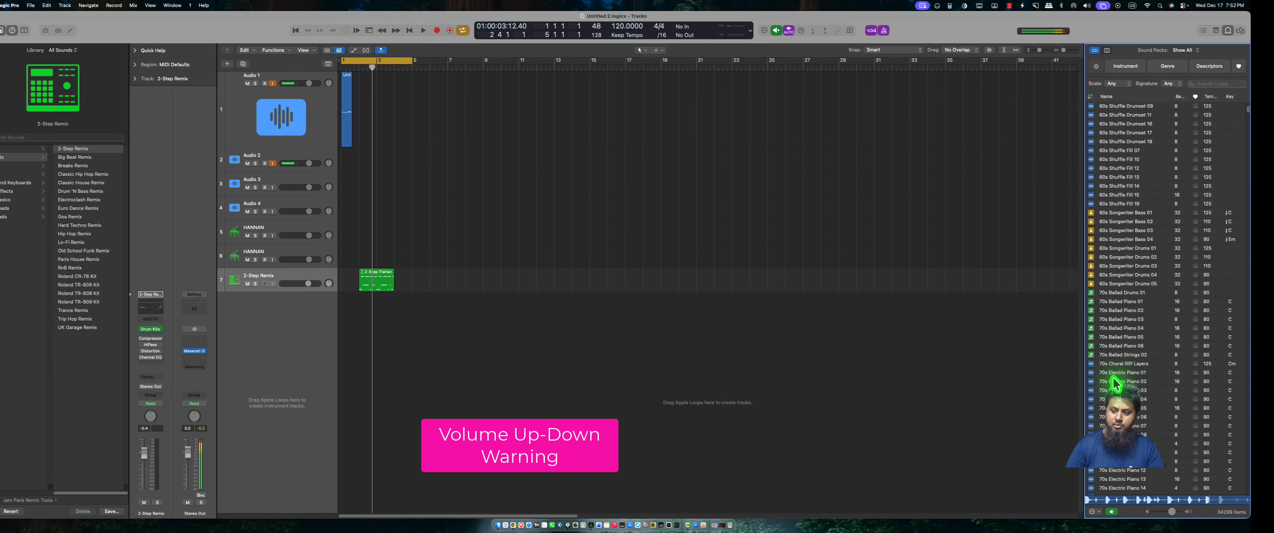
key(space)
click(1109, 276)
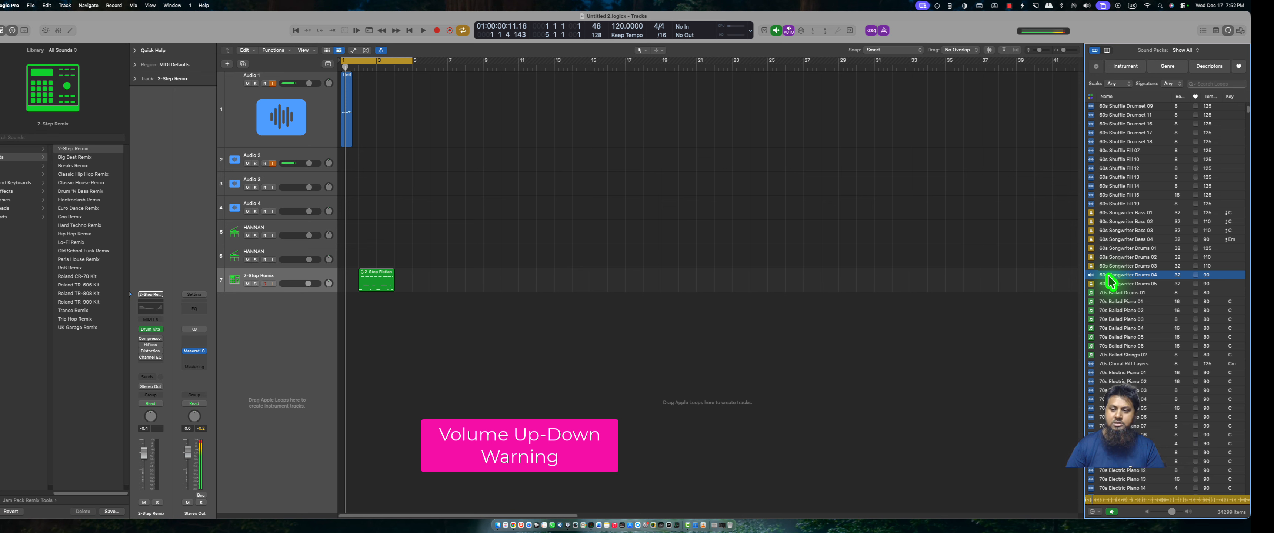
click(1108, 278)
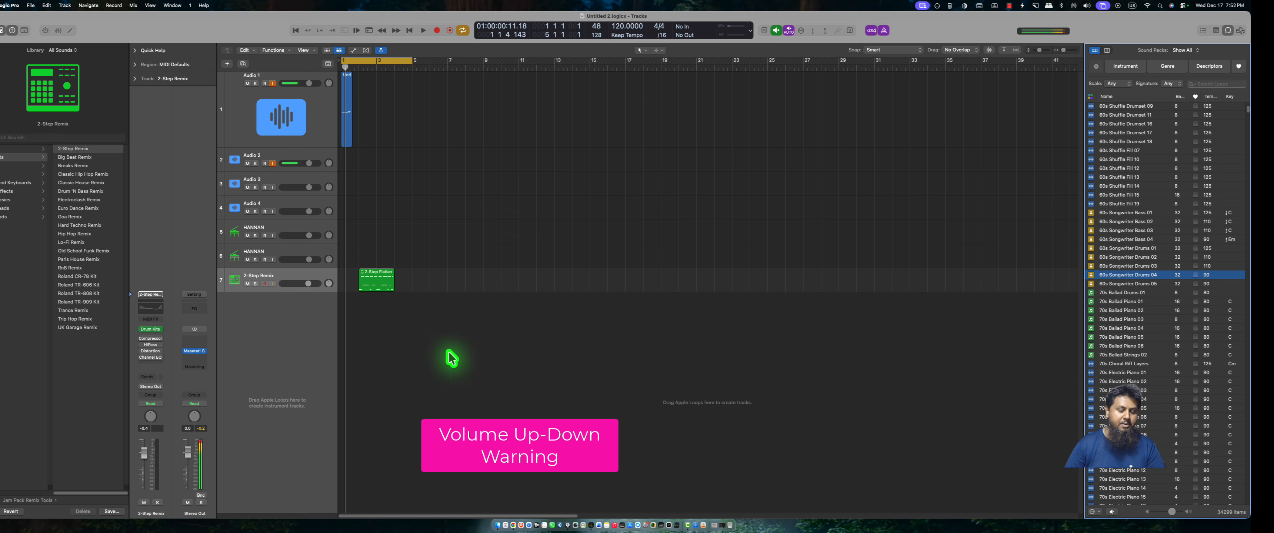